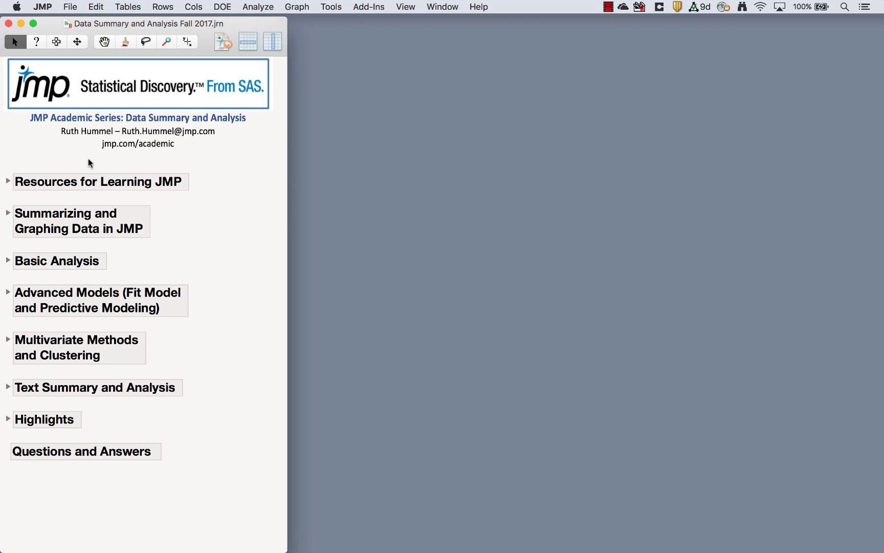
- Expand the Resources for Learning JMP section and open the jmp.com/teach page at its Resources for Learning and Using JMP section
{"action": "left_click", "coordinate": [8, 181]}
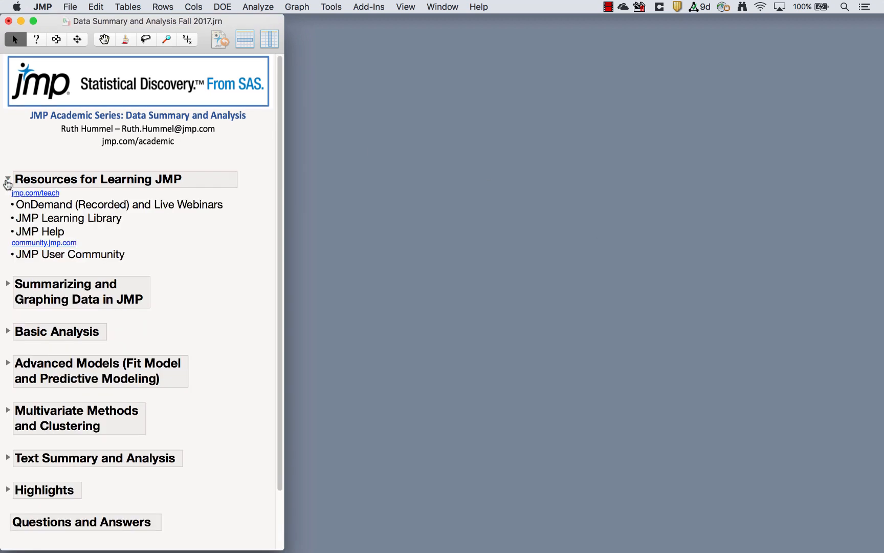
{"action": "left_click", "coordinate": [46, 195]}
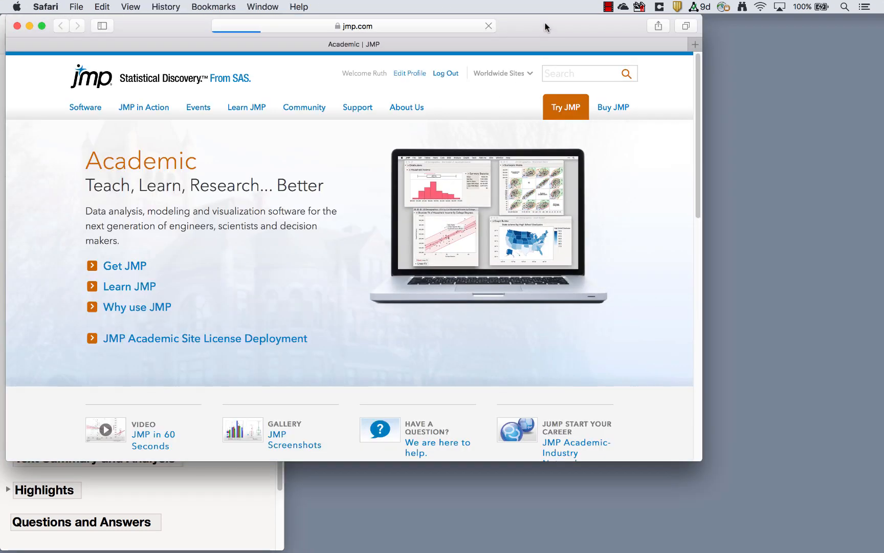
{"action": "left_click_drag", "start_coordinate": [547, 27], "coordinate": [616, 36]}
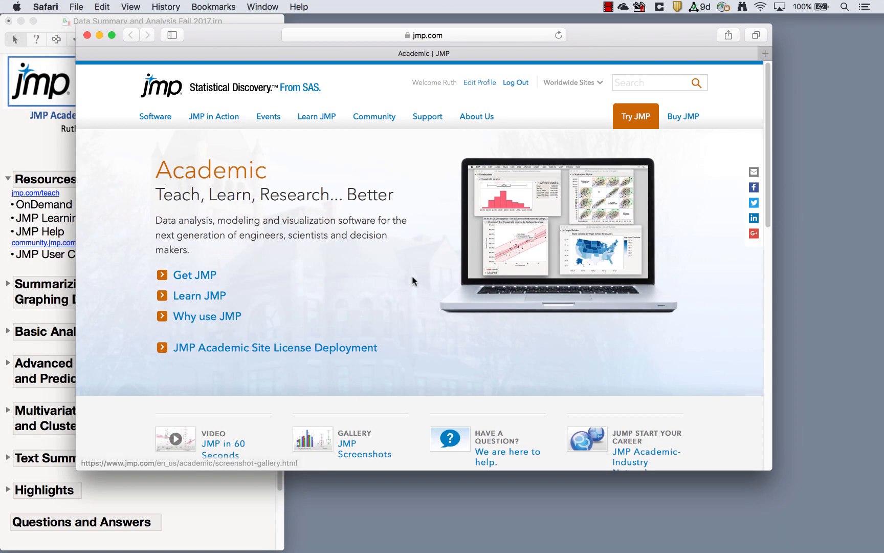
{"action": "scroll", "coordinate": [412, 280], "scroll_direction": "down", "scroll_amount": 2}
{"action": "scroll", "coordinate": [413, 281], "scroll_direction": "down", "scroll_amount": 6}
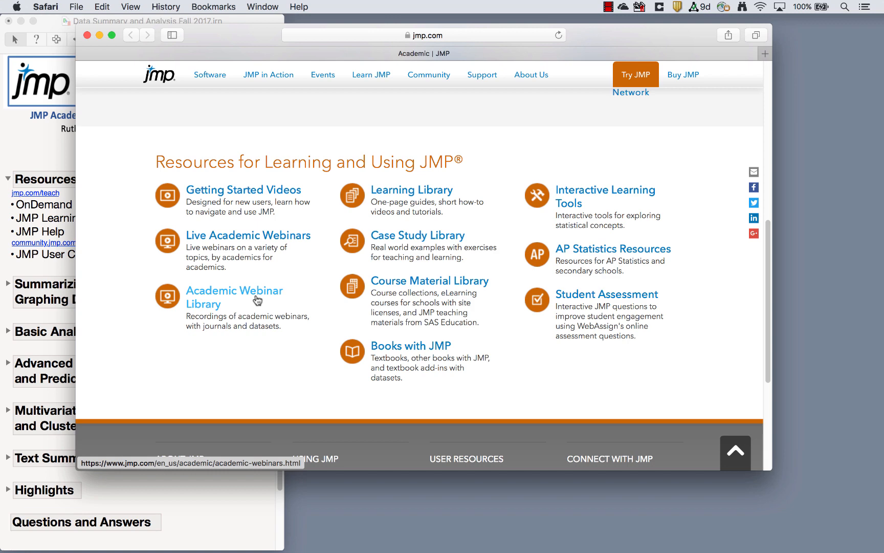
- Open the Academic Webinar Library, review its recorded webinar topics and return to the Academic page
{"action": "left_click", "coordinate": [240, 297]}
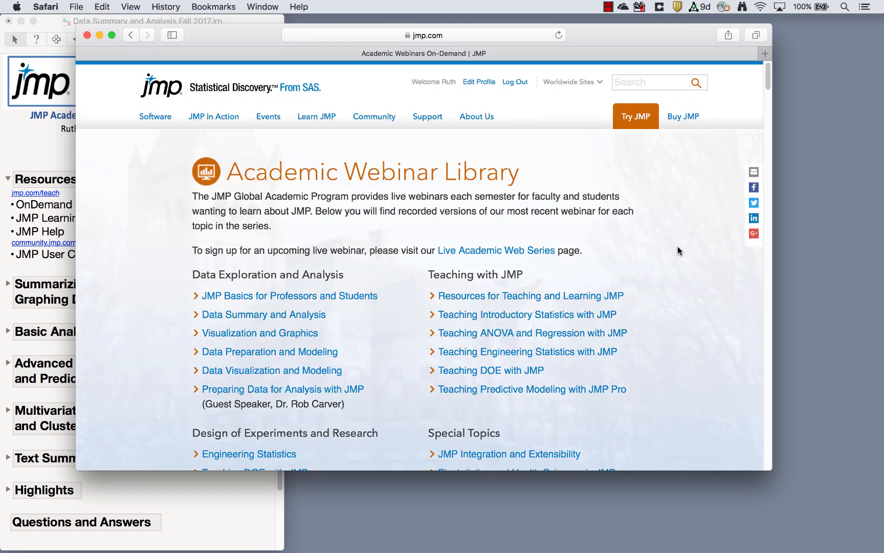
{"action": "scroll", "coordinate": [683, 245], "scroll_direction": "down", "scroll_amount": 3}
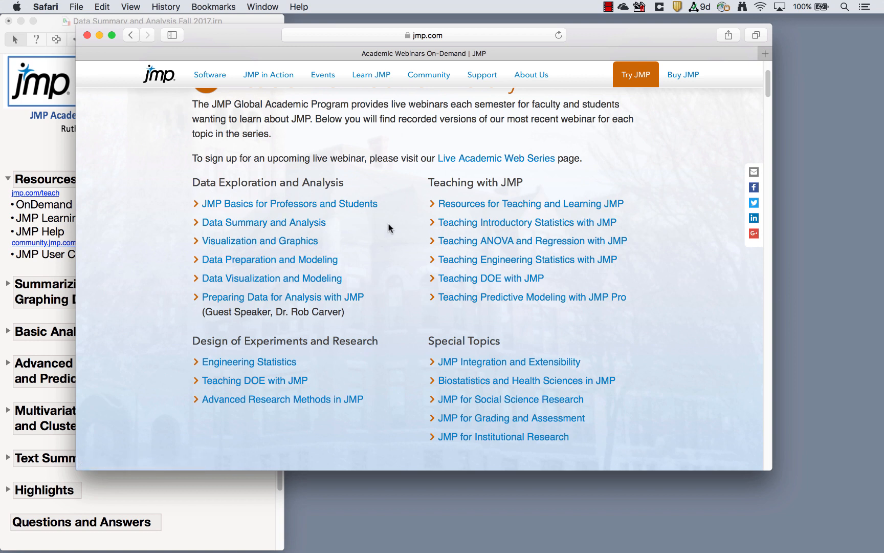
{"action": "left_click", "coordinate": [131, 35]}
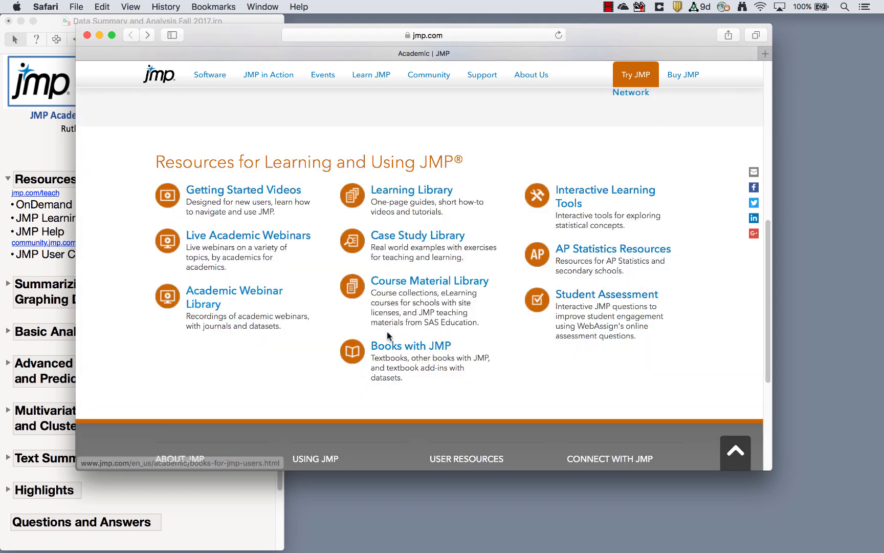
- Open the JMP Learning Library and look over its topic categories
{"action": "left_click", "coordinate": [410, 195]}
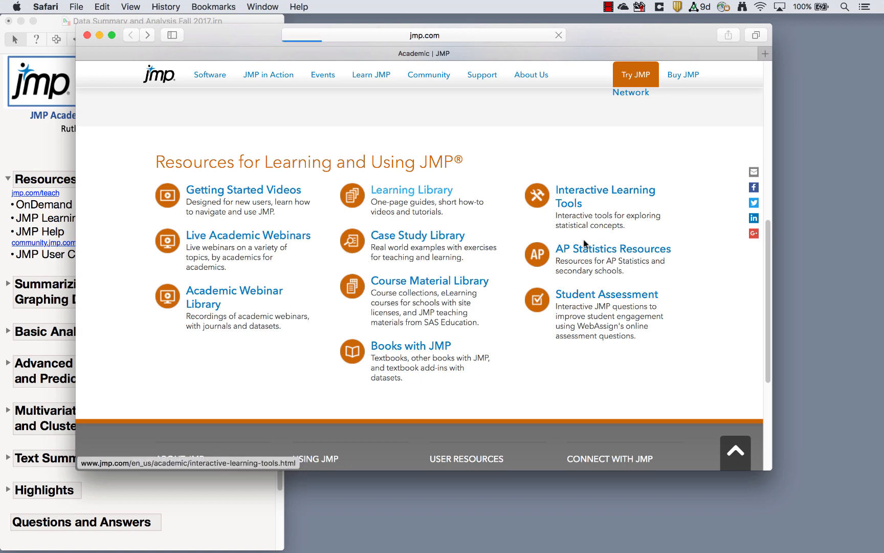
{"action": "scroll", "coordinate": [628, 292], "scroll_direction": "down", "scroll_amount": 3}
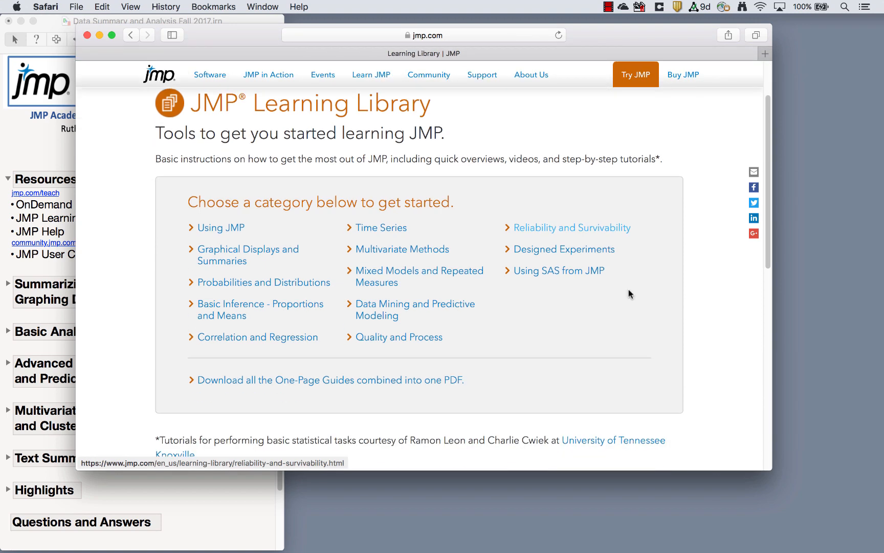
{"action": "scroll", "coordinate": [628, 292], "scroll_direction": "down", "scroll_amount": 2}
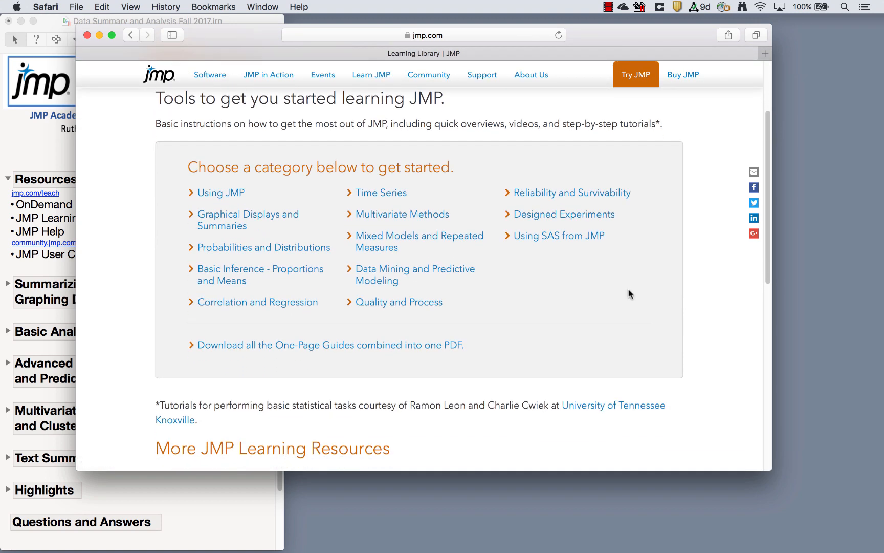
- Open the Multivariate Methods category, review its videos and one-page guides, and go back to the Academic page
{"action": "left_click", "coordinate": [410, 203]}
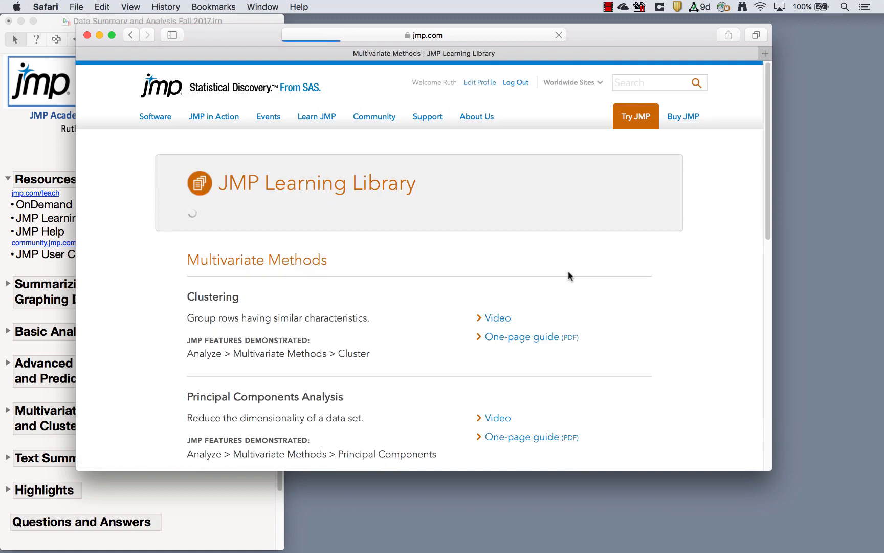
{"action": "scroll", "coordinate": [569, 275], "scroll_direction": "down", "scroll_amount": 2}
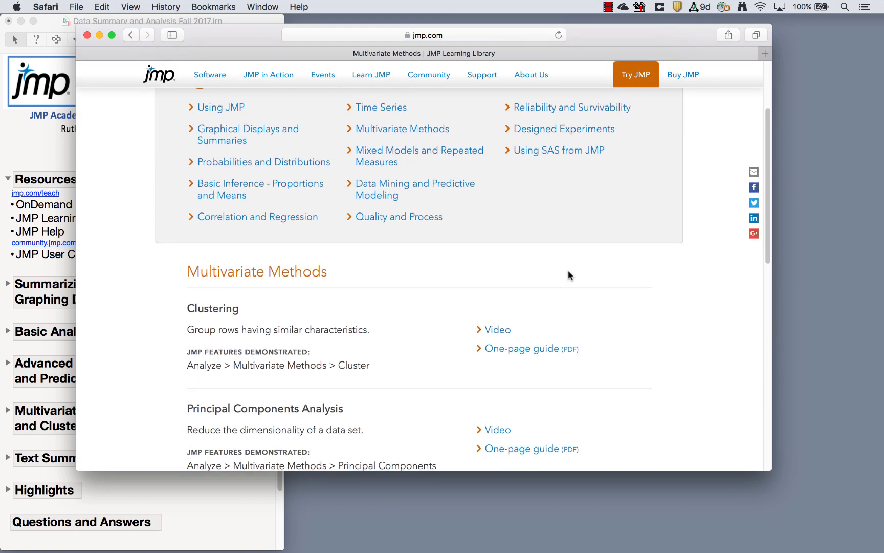
{"action": "scroll", "coordinate": [568, 275], "scroll_direction": "down", "scroll_amount": 5}
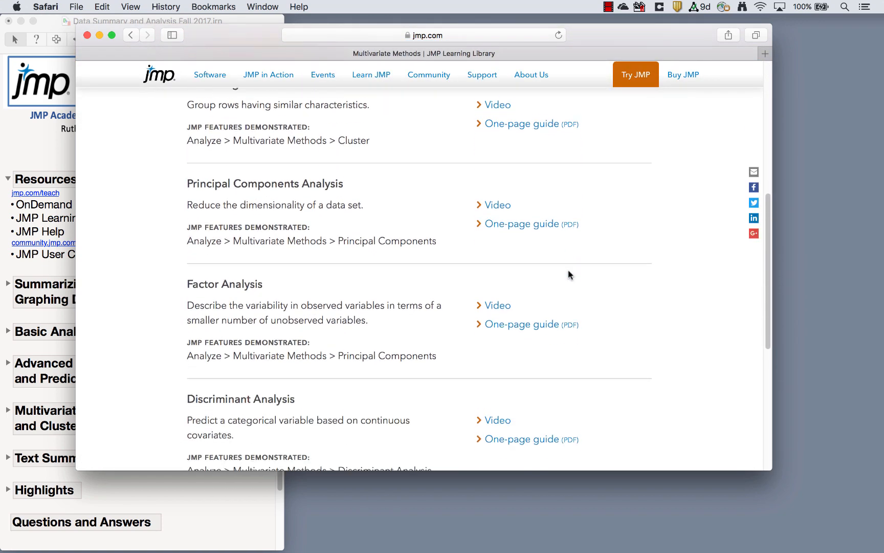
{"action": "scroll", "coordinate": [569, 275], "scroll_direction": "down", "scroll_amount": 3}
{"action": "scroll", "coordinate": [569, 274], "scroll_direction": "up", "scroll_amount": 4}
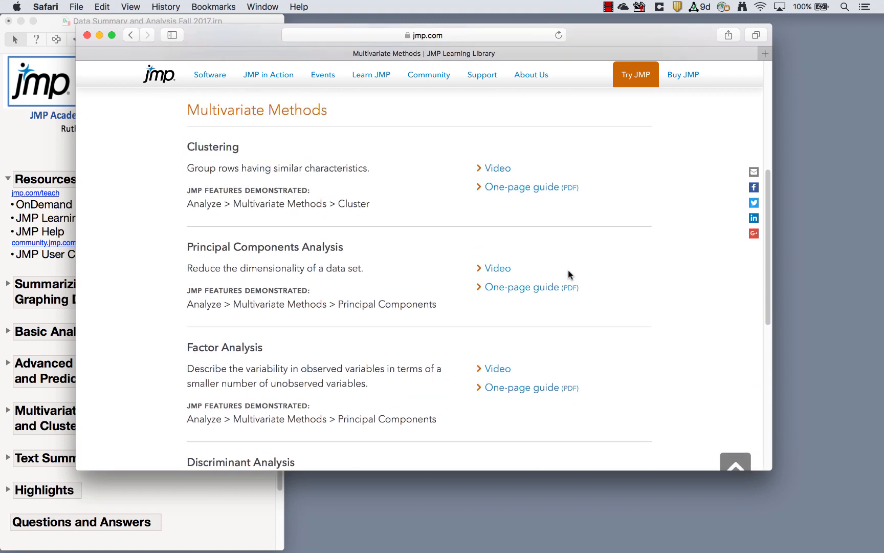
{"action": "scroll", "coordinate": [568, 275], "scroll_direction": "up", "scroll_amount": 2}
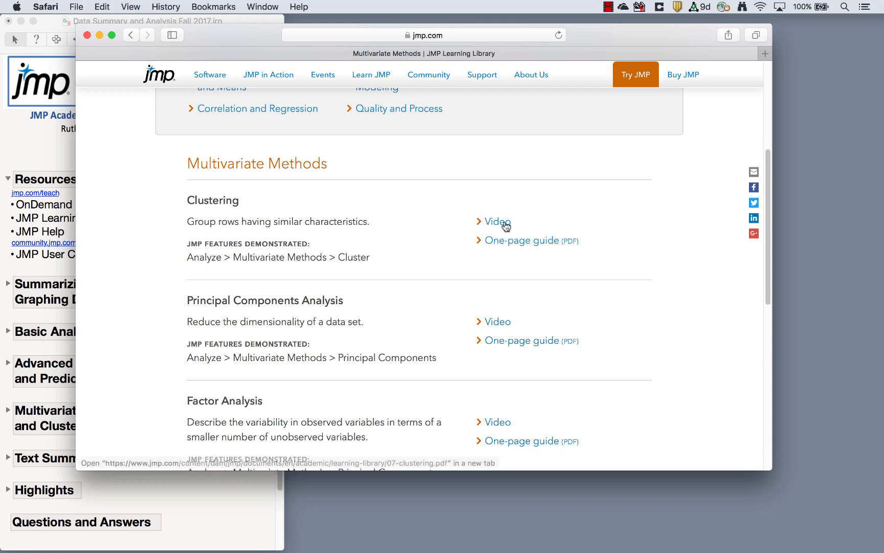
{"action": "left_click", "coordinate": [131, 35]}
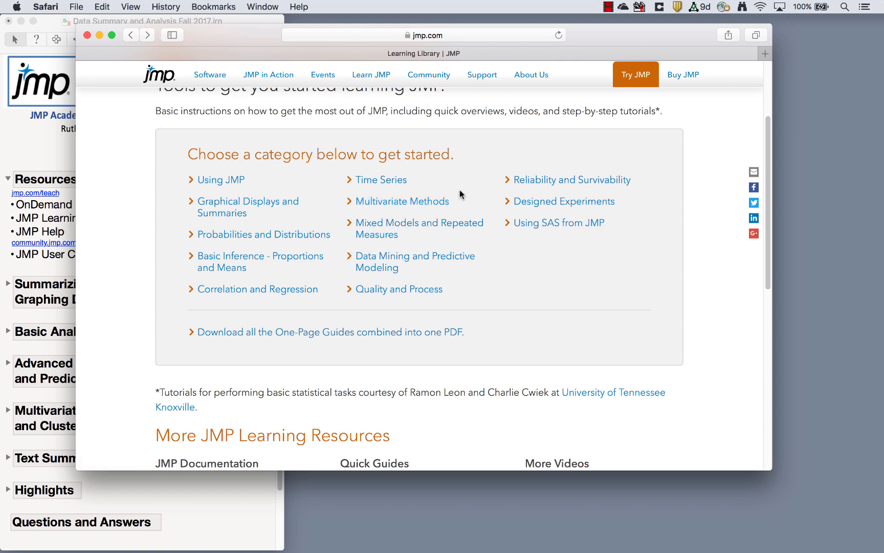
{"action": "left_click", "coordinate": [131, 35]}
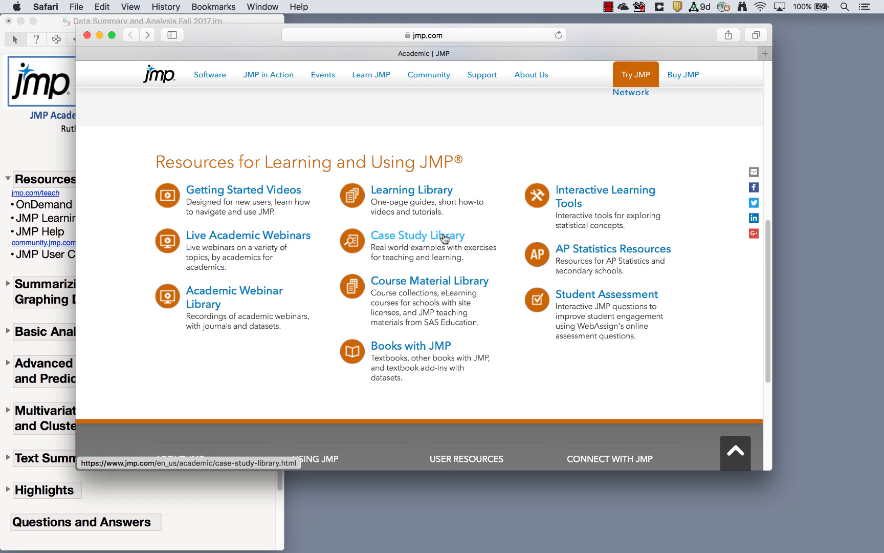
- Open the Course Material Library and view the list of course collections
{"action": "left_click", "coordinate": [422, 288]}
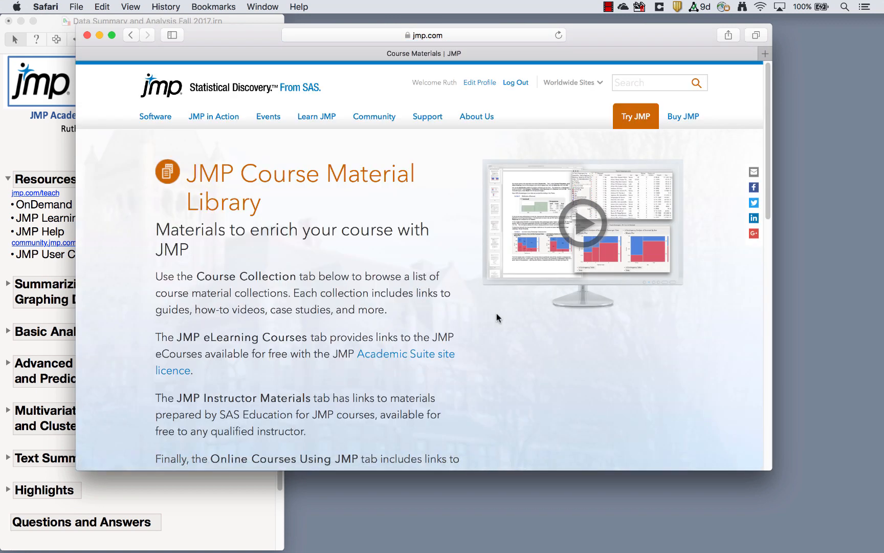
{"action": "scroll", "coordinate": [497, 312], "scroll_direction": "down", "scroll_amount": 10}
{"action": "scroll", "coordinate": [497, 316], "scroll_direction": "down", "scroll_amount": 3}
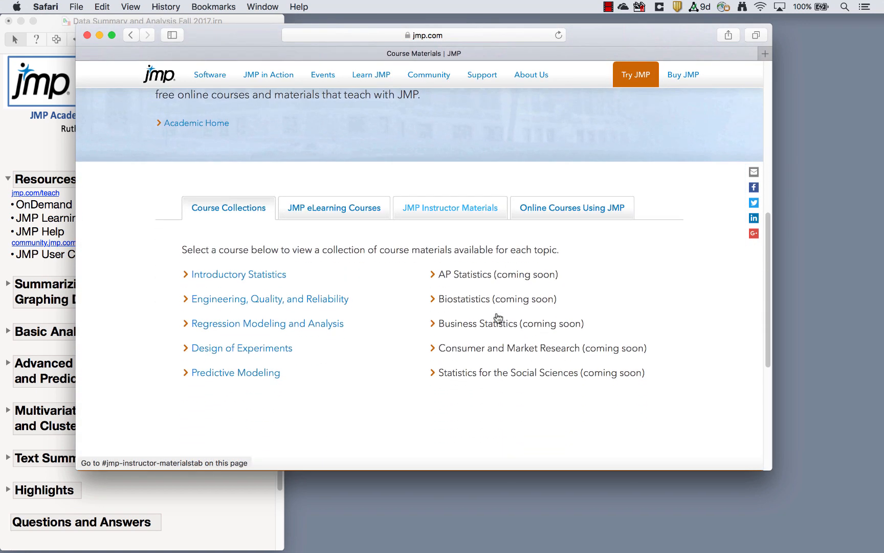
- Open the Regression Modeling and Analysis collection and review its guides, case studies, scripts, lab activities and books
{"action": "left_click", "coordinate": [251, 318]}
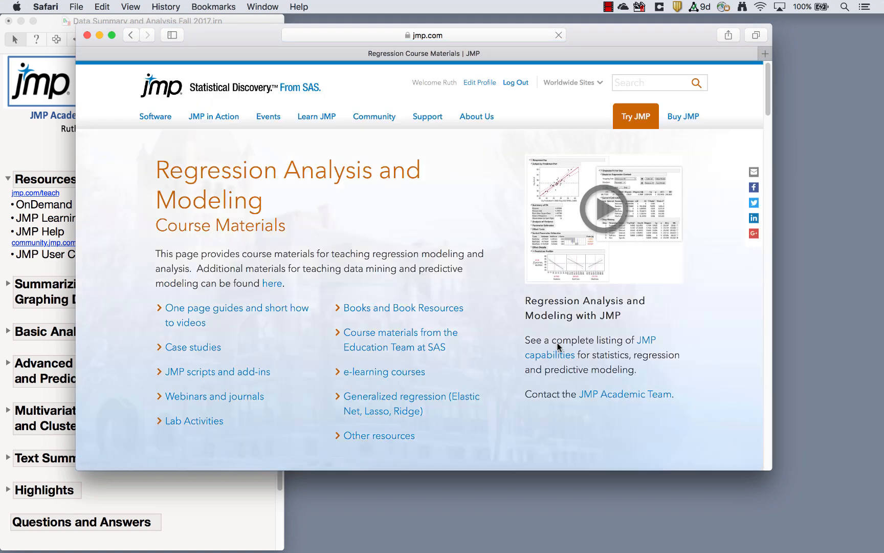
{"action": "scroll", "coordinate": [489, 250], "scroll_direction": "down", "scroll_amount": 8}
{"action": "scroll", "coordinate": [490, 251], "scroll_direction": "down", "scroll_amount": 1}
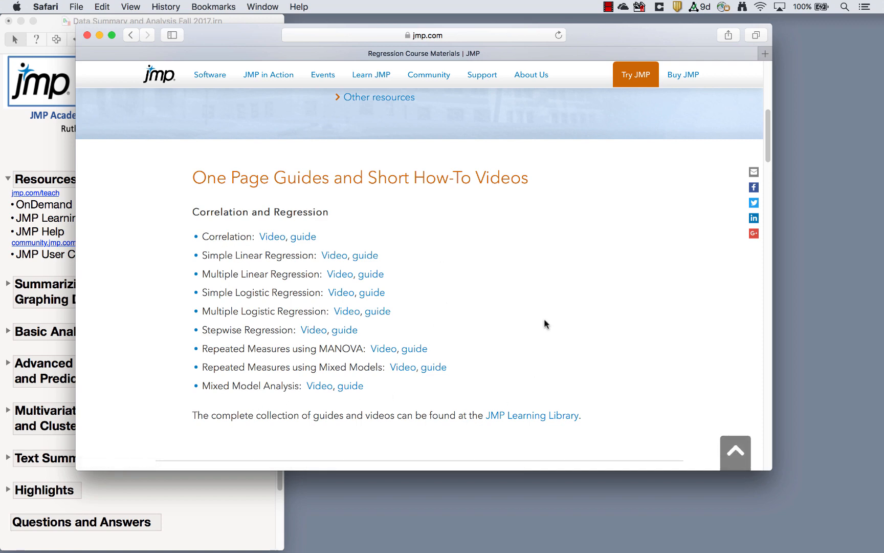
{"action": "scroll", "coordinate": [544, 318], "scroll_direction": "down", "scroll_amount": 10}
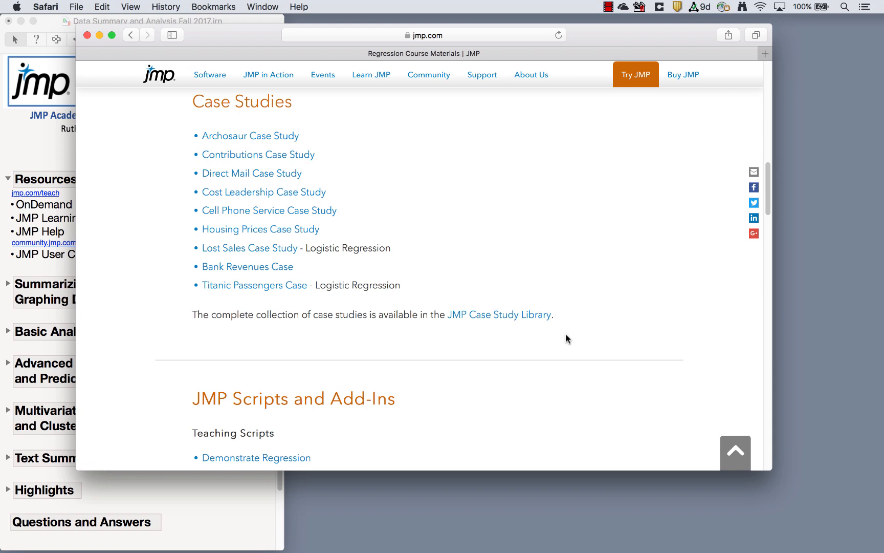
{"action": "scroll", "coordinate": [572, 399], "scroll_direction": "down", "scroll_amount": 8}
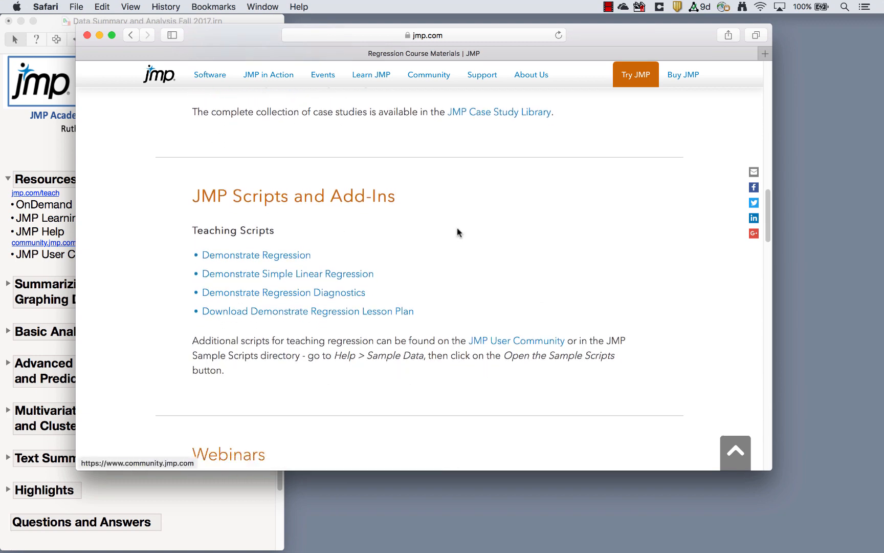
{"action": "scroll", "coordinate": [456, 229], "scroll_direction": "down", "scroll_amount": 9}
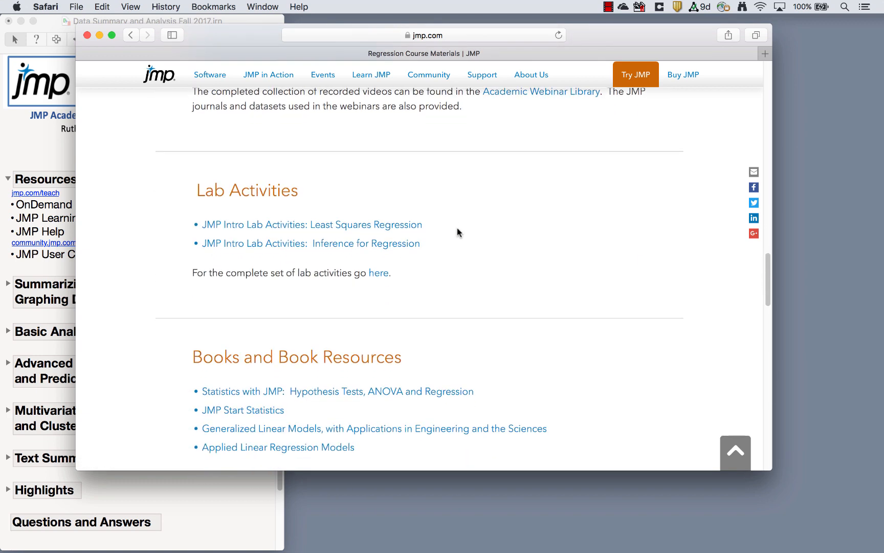
- Leave the regression materials, close the browser window and return to the JMP journal
{"action": "left_click", "coordinate": [132, 35]}
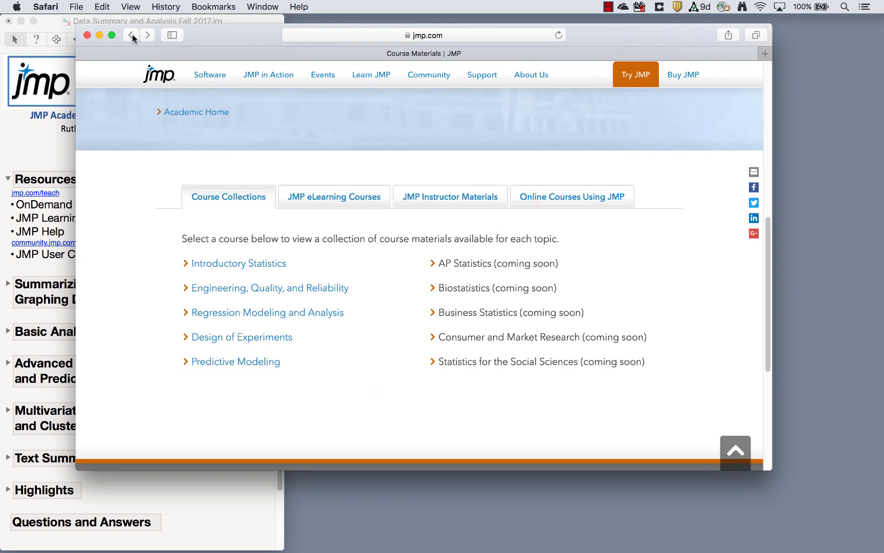
{"action": "left_click", "coordinate": [88, 35]}
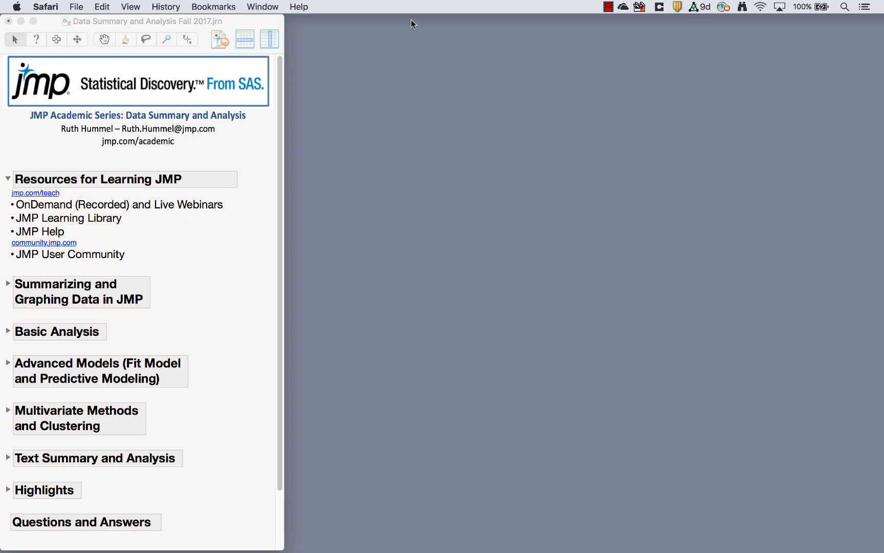
{"action": "left_click", "coordinate": [237, 161]}
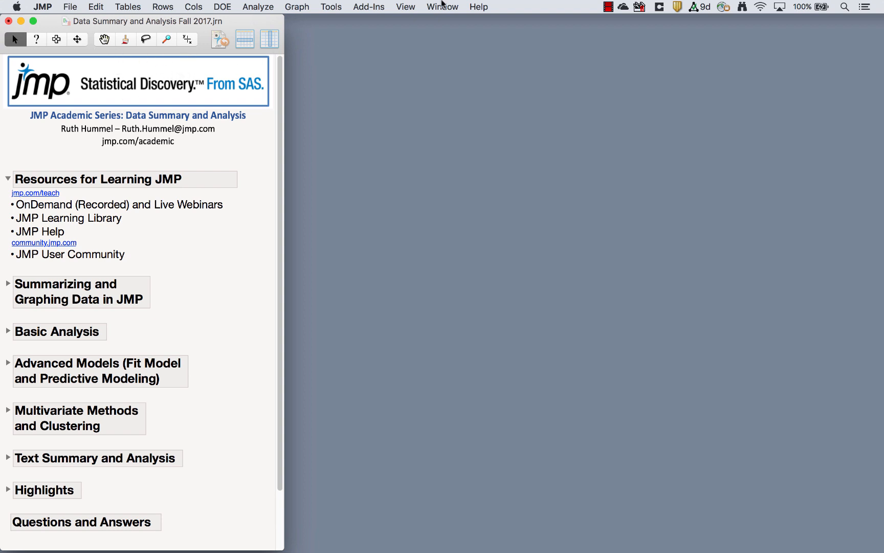
- Open the Sample Data Library folder, browse its data tables and close the folder window
{"action": "left_click", "coordinate": [477, 7]}
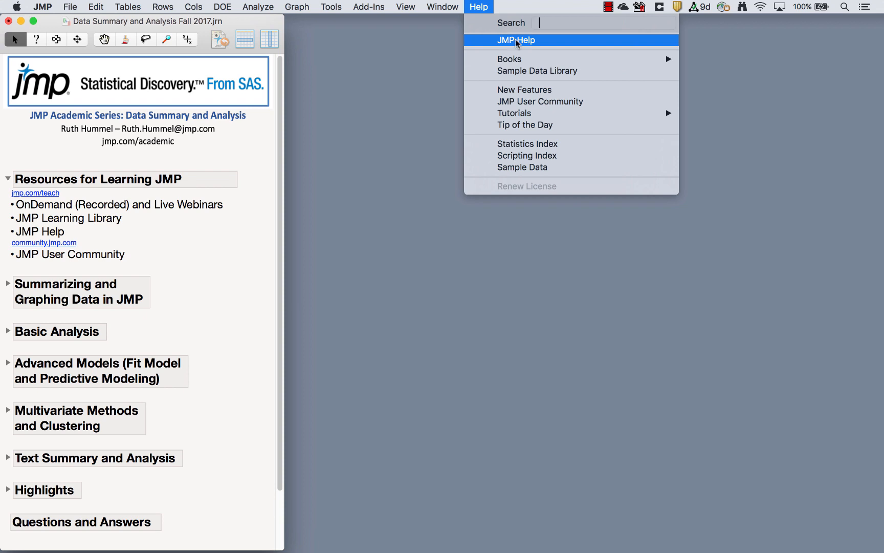
{"action": "mouse_move", "coordinate": [518, 59]}
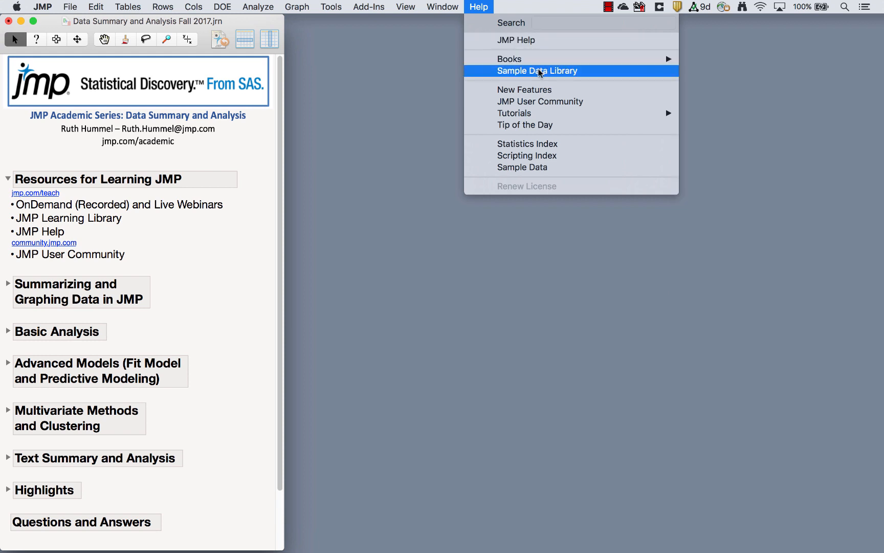
{"action": "left_click", "coordinate": [540, 74]}
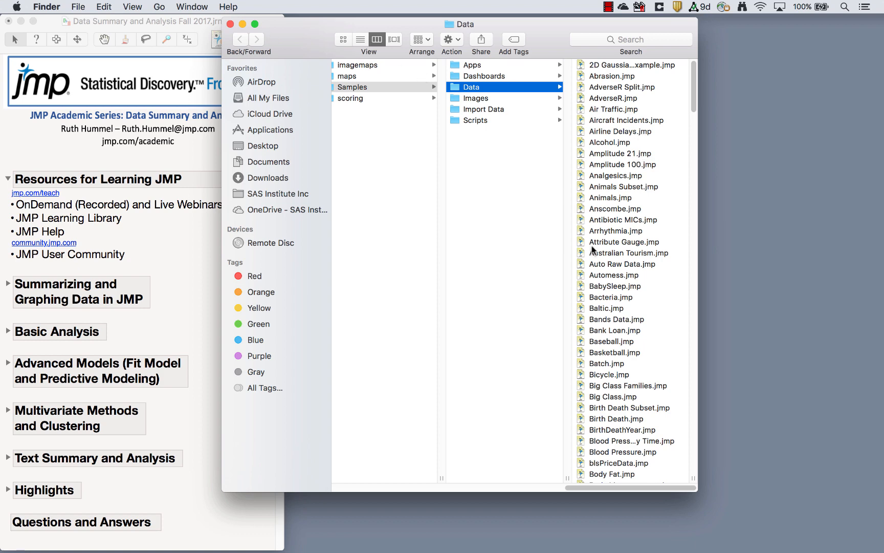
{"action": "scroll", "coordinate": [671, 288], "scroll_direction": "down", "scroll_amount": 20}
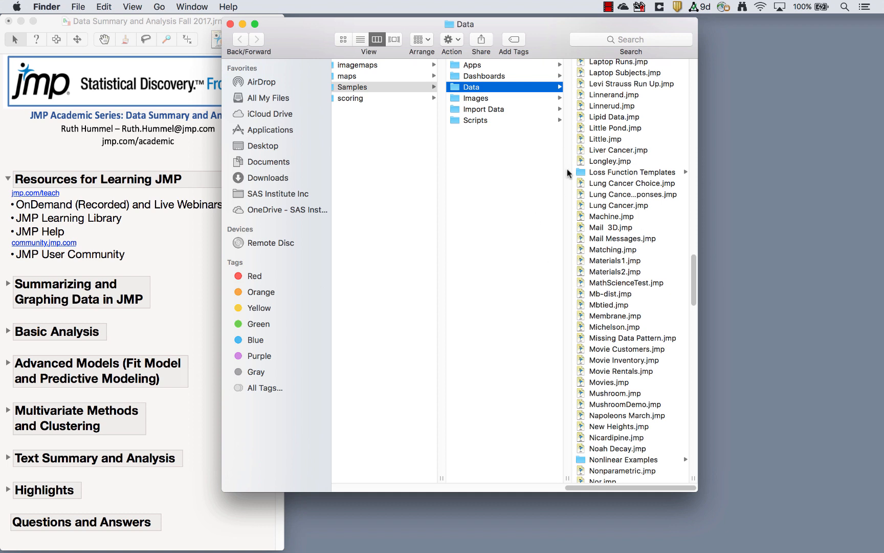
{"action": "left_click", "coordinate": [230, 24]}
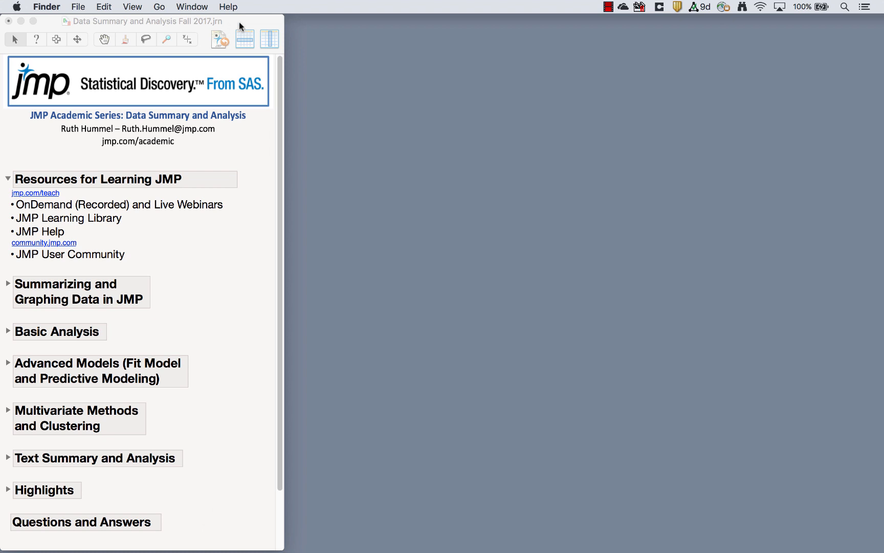
- Bring the JMP journal back to the front and open the Sample Data index
{"action": "left_click", "coordinate": [239, 22]}
{"action": "left_click", "coordinate": [477, 7]}
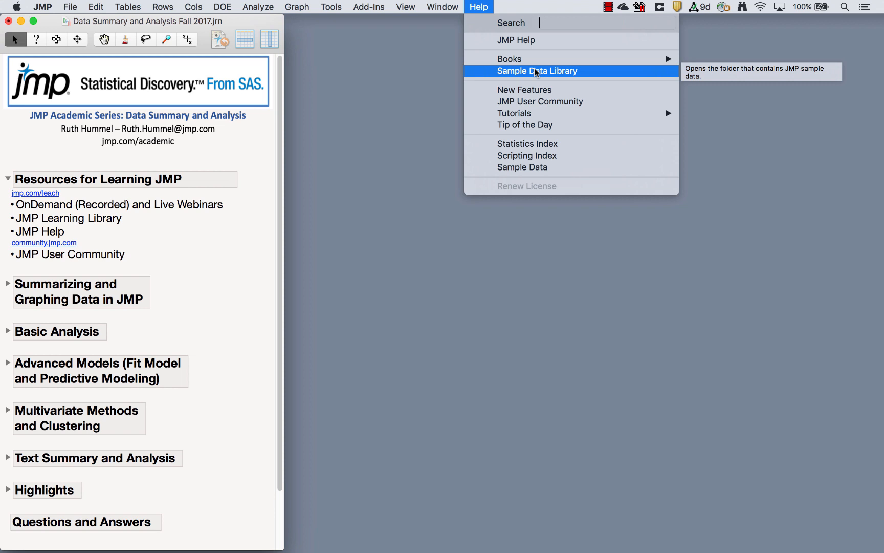
{"action": "left_click", "coordinate": [519, 168]}
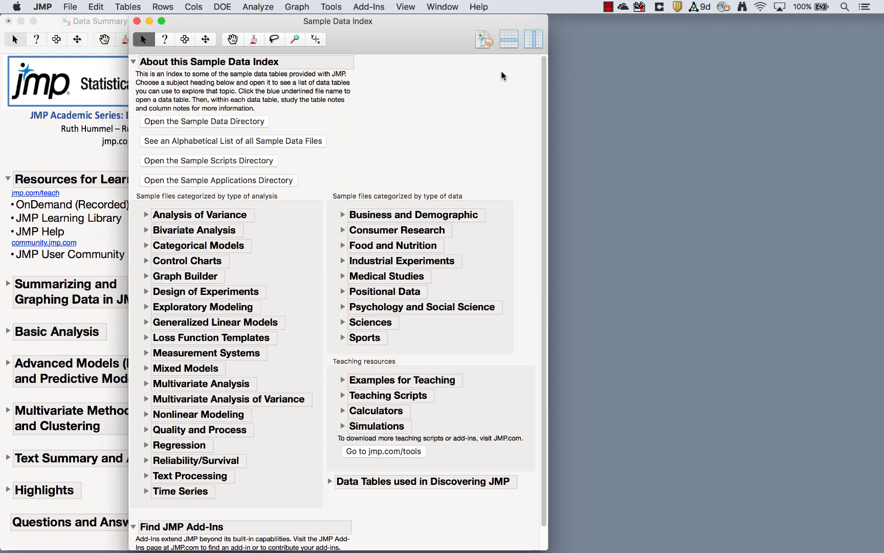
- Review the Analysis of Variance and Bivariate Analysis sample files in the Sample Data Index, and close the index
{"action": "left_click", "coordinate": [480, 7]}
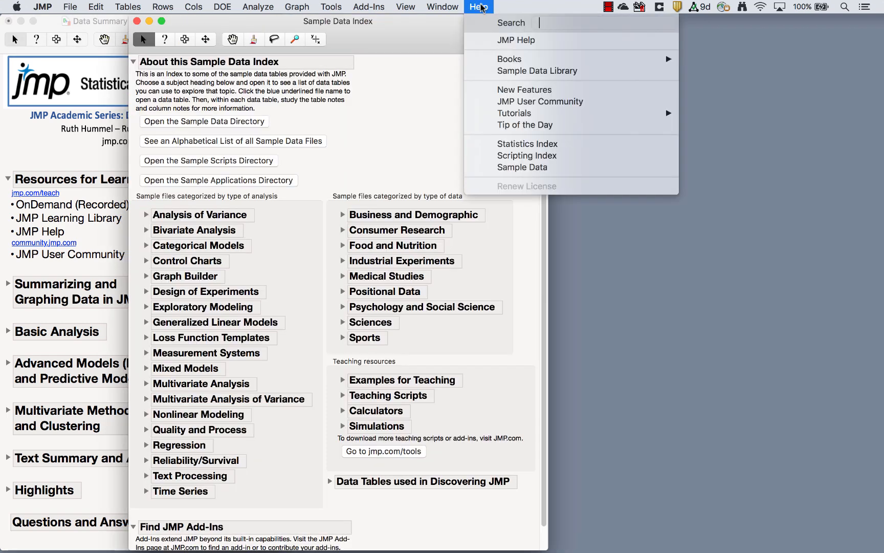
{"action": "left_click", "coordinate": [509, 164]}
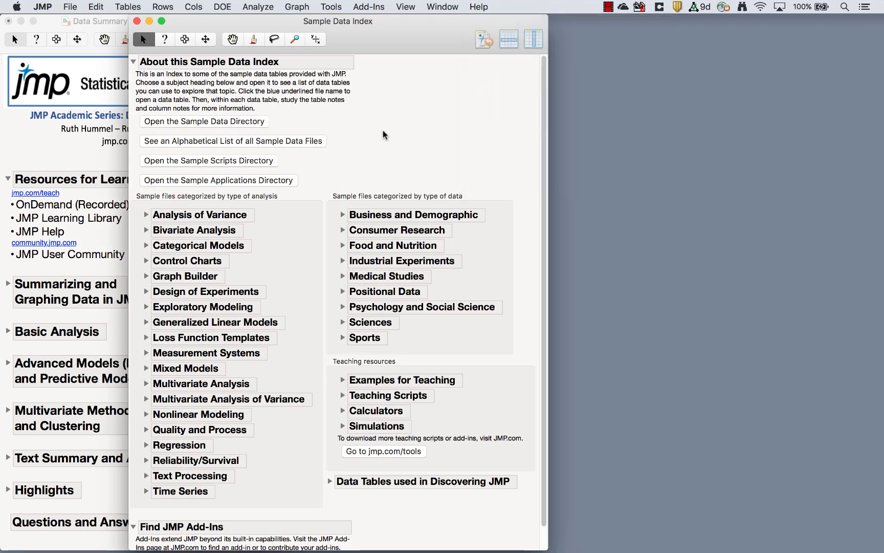
{"action": "left_click", "coordinate": [146, 215]}
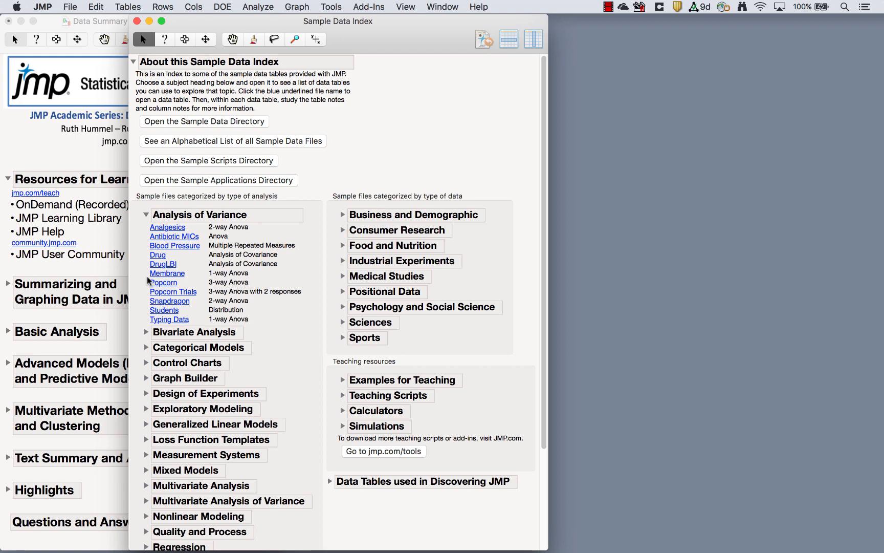
{"action": "left_click", "coordinate": [147, 333]}
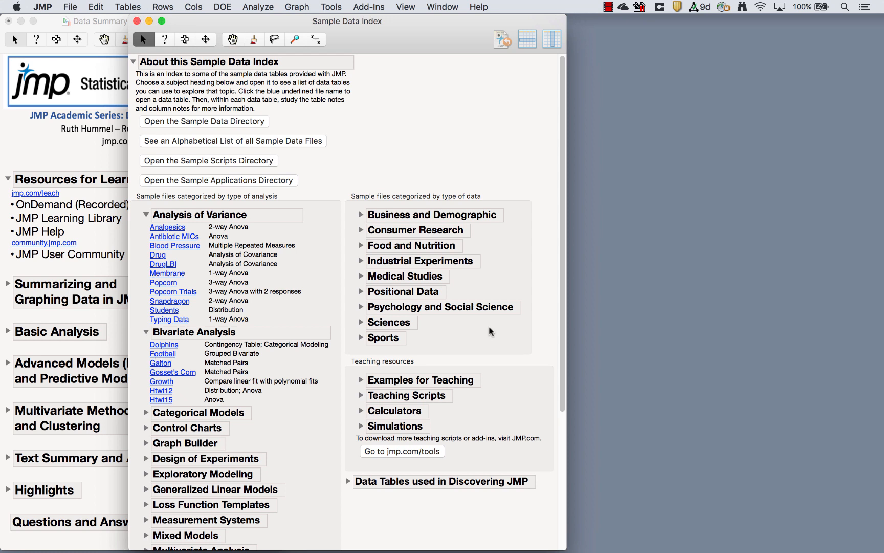
{"action": "mouse_move", "coordinate": [487, 343]}
{"action": "left_mouse_down"}
{"action": "mouse_move", "coordinate": [442, 335]}
{"action": "mouse_move", "coordinate": [307, 429]}
{"action": "mouse_move", "coordinate": [521, 459]}
{"action": "mouse_move", "coordinate": [466, 324]}
{"action": "left_mouse_up"}
{"action": "left_click", "coordinate": [482, 7]}
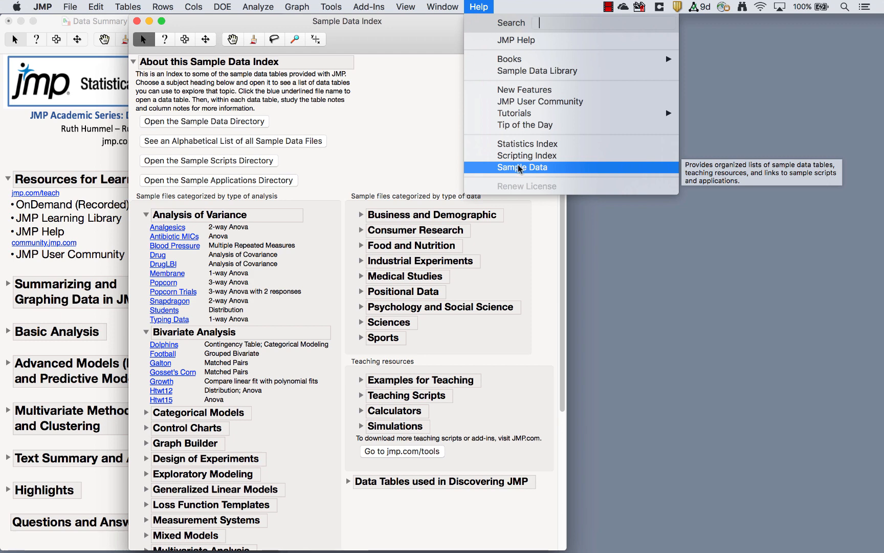
{"action": "left_click", "coordinate": [421, 132]}
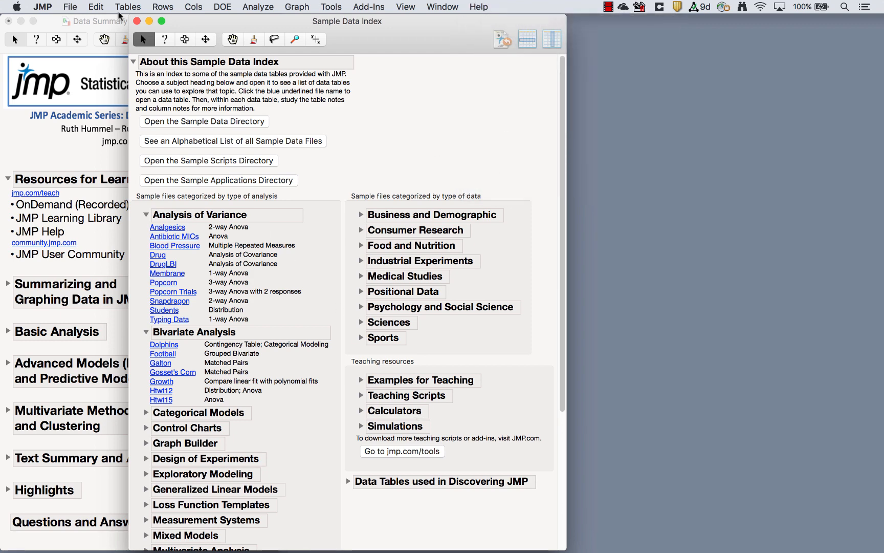
{"action": "left_click", "coordinate": [137, 21]}
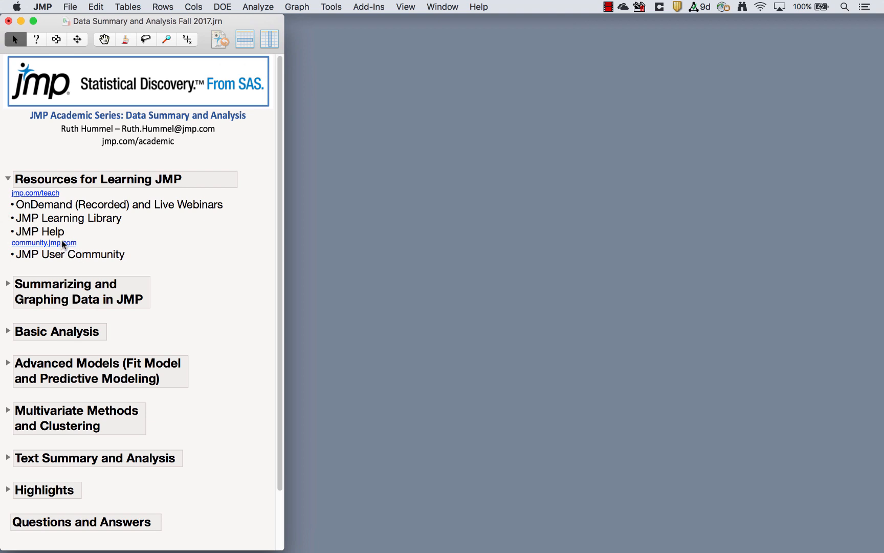
- Open the JMP User Community website from the help resources, look over its home page and close the browser window
{"action": "left_click", "coordinate": [480, 7]}
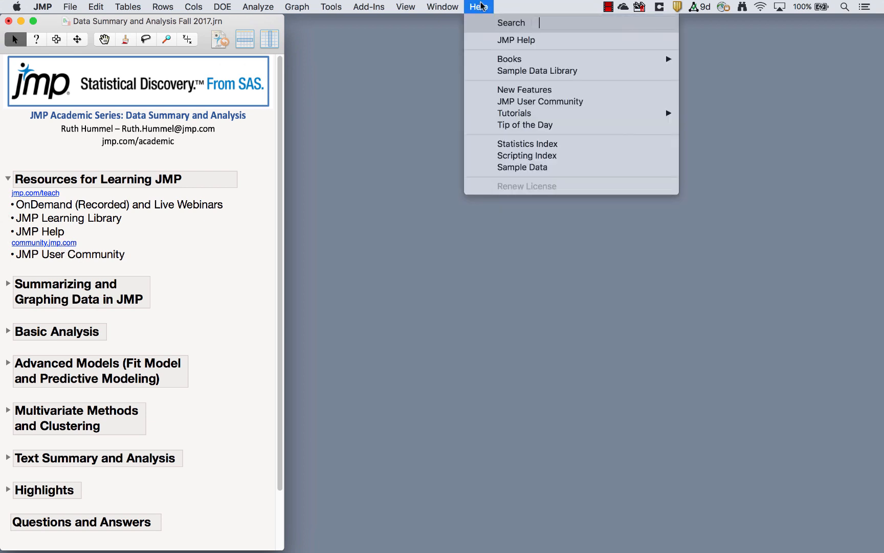
{"action": "left_click", "coordinate": [553, 103]}
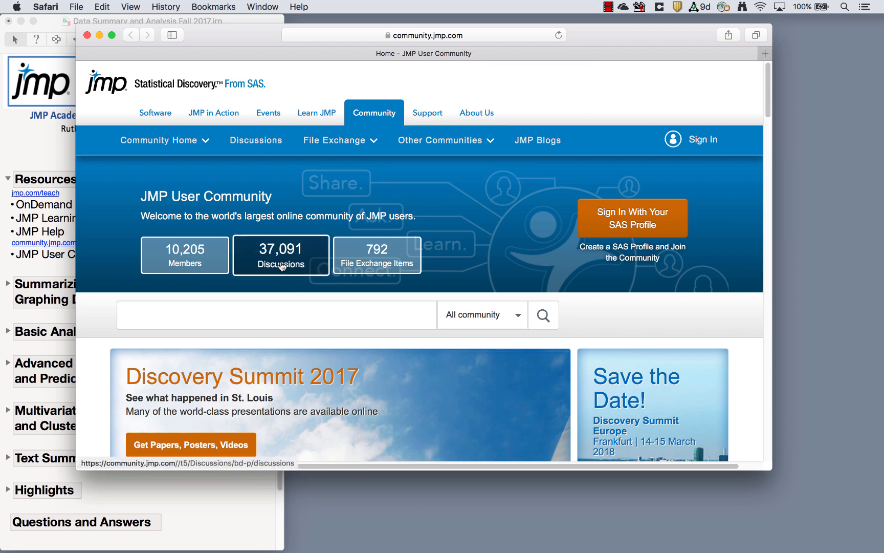
{"action": "left_click", "coordinate": [88, 35]}
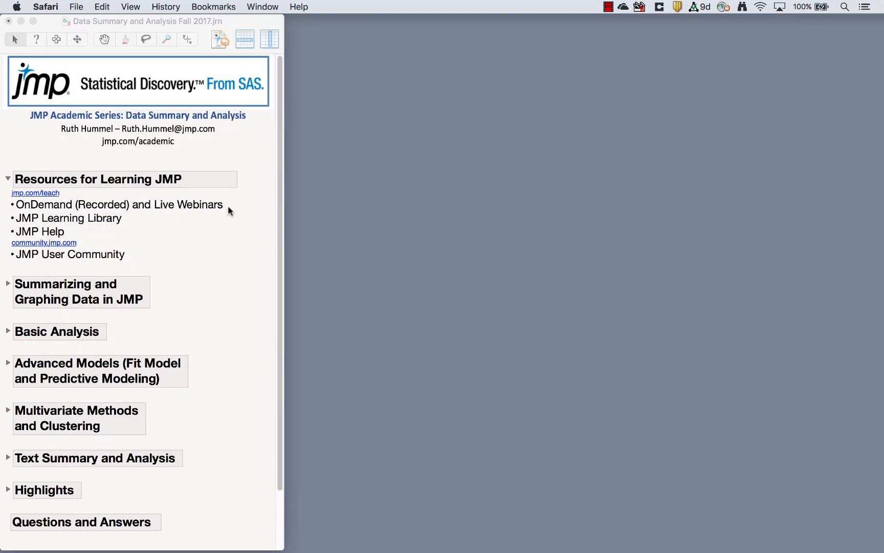
- Collapse Resources for Learning JMP, expand Summarizing and Graphing Data in JMP, and open the Big Class Families data table
{"action": "left_click", "coordinate": [8, 179]}
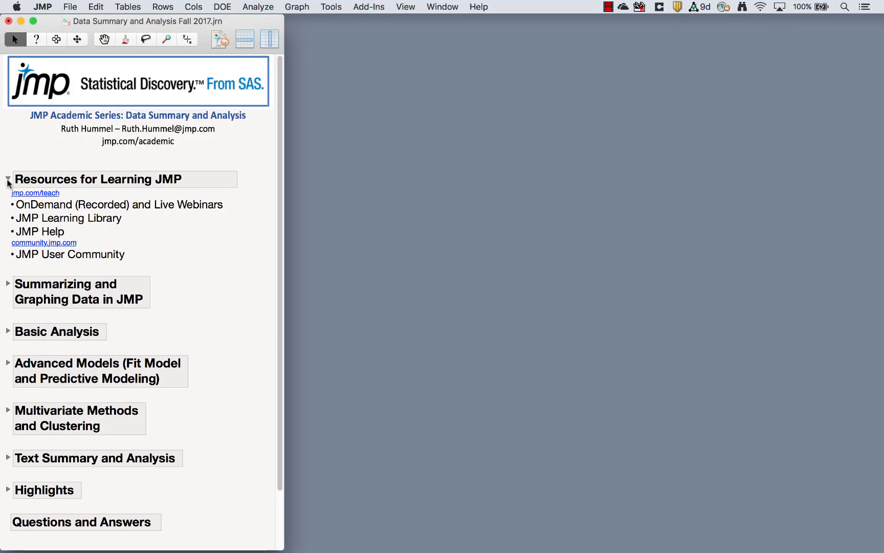
{"action": "left_click", "coordinate": [8, 179]}
{"action": "left_click", "coordinate": [7, 217]}
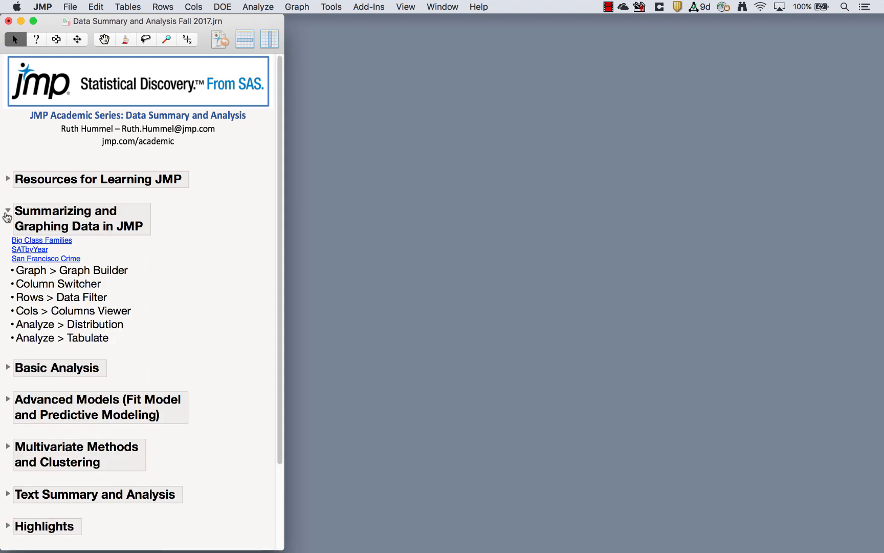
{"action": "left_click", "coordinate": [44, 240]}
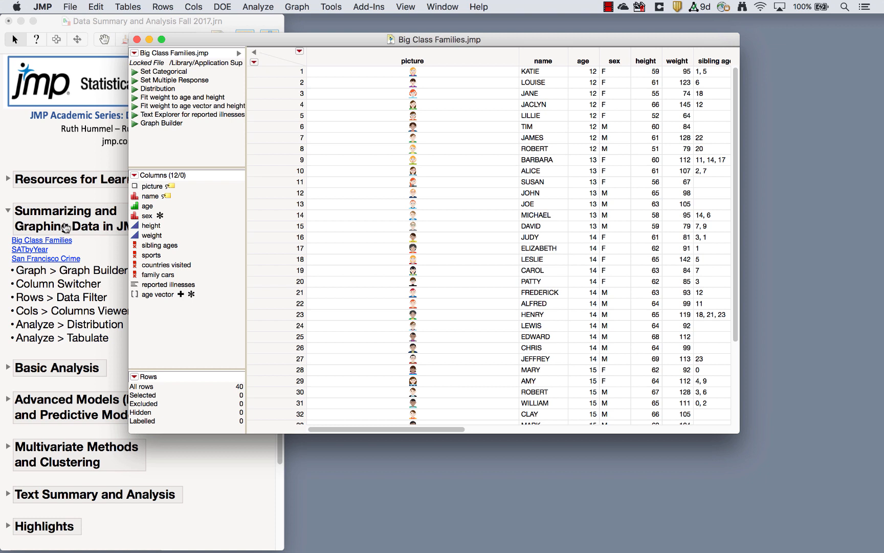
{"action": "left_click", "coordinate": [484, 7]}
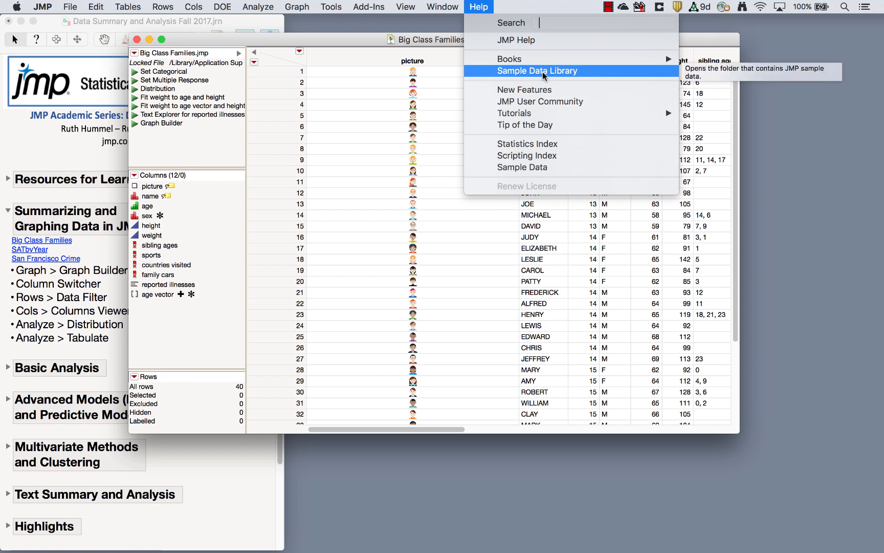
{"action": "left_click", "coordinate": [324, 41]}
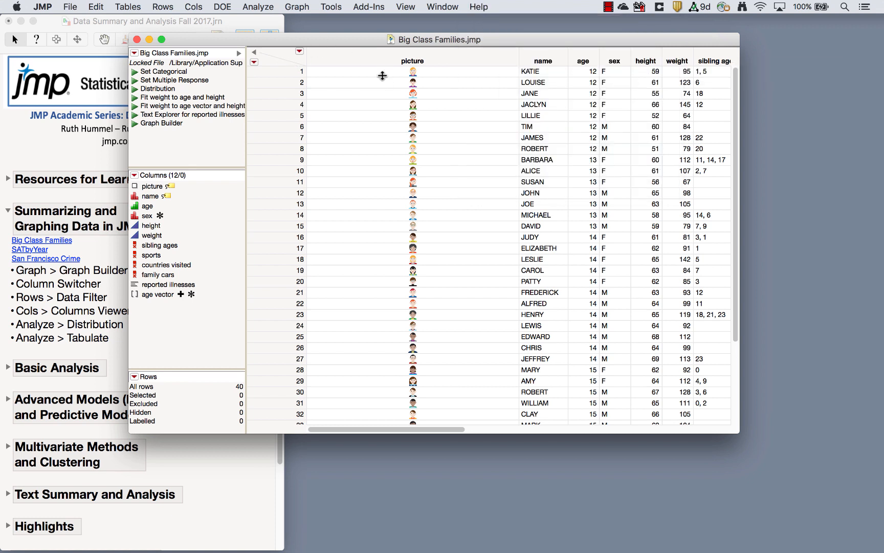
- Enlarge the table rows to show the pictures at full size, and go through the name, age, sex, height and weight columns
{"action": "left_click_drag", "start_coordinate": [382, 75], "coordinate": [387, 94]}
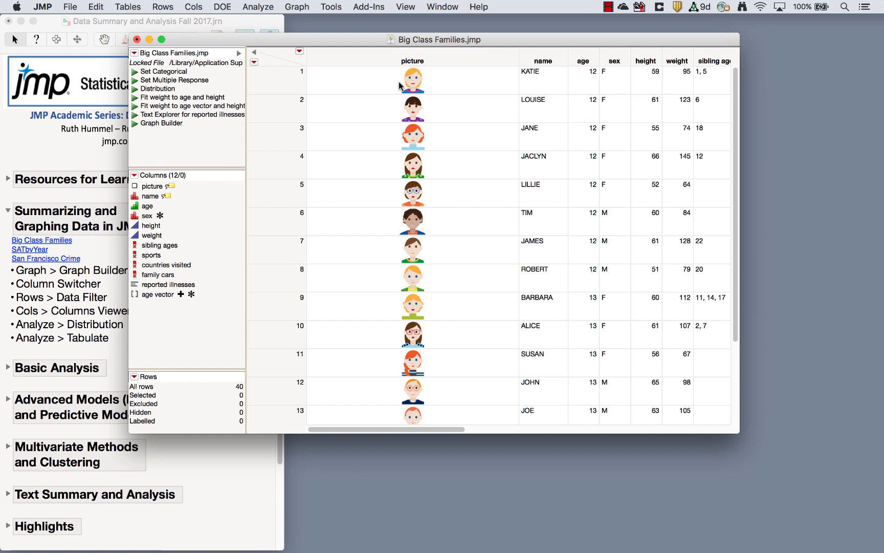
{"action": "left_click", "coordinate": [529, 60]}
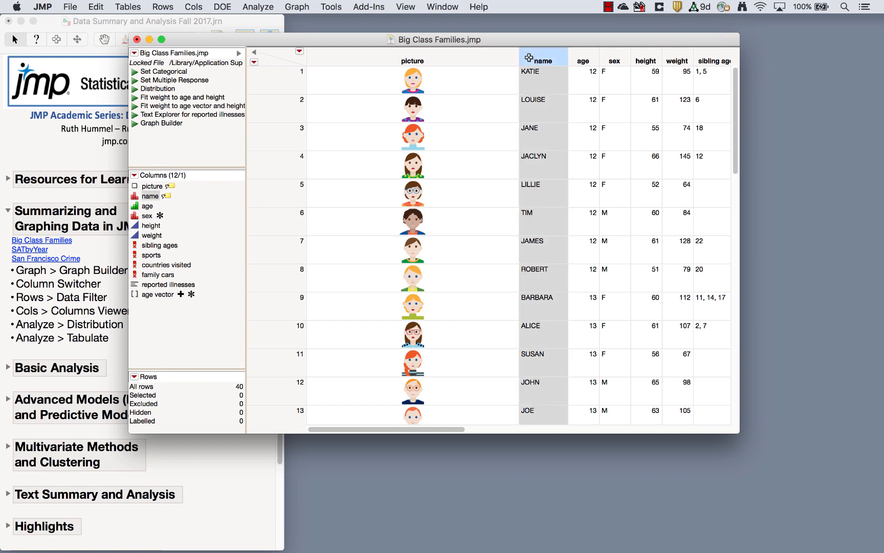
{"action": "left_click", "coordinate": [596, 60]}
{"action": "left_click", "coordinate": [614, 59]}
{"action": "left_click", "coordinate": [647, 55]}
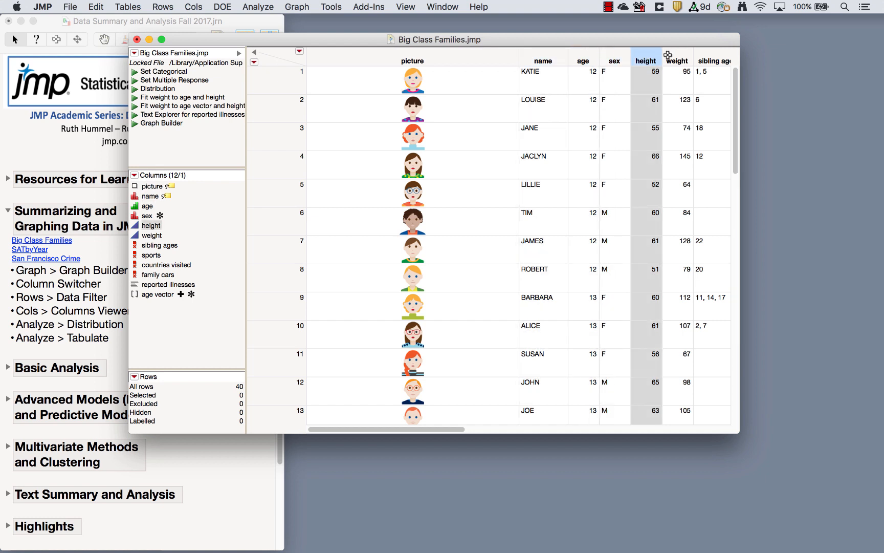
{"action": "left_click", "coordinate": [674, 54]}
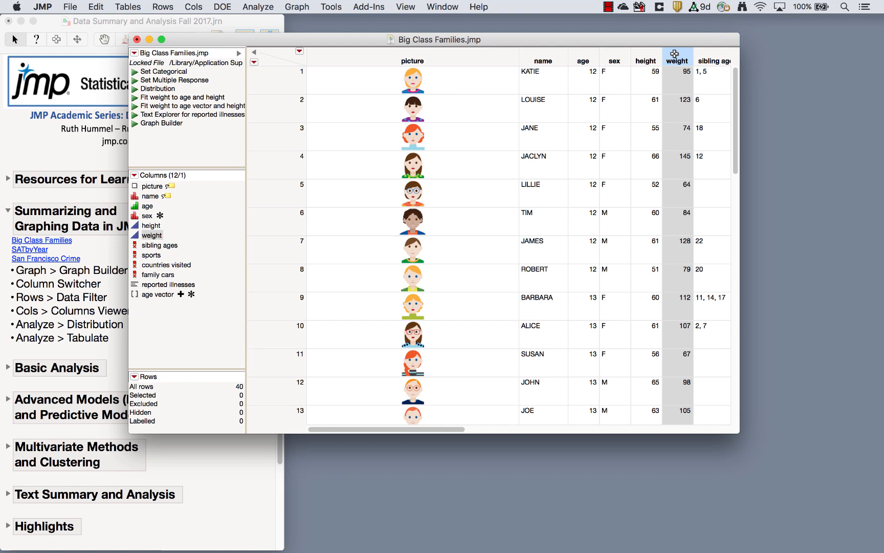
- Go through the picture, name, age and sex entries in the data table's column list
{"action": "left_click", "coordinate": [206, 185]}
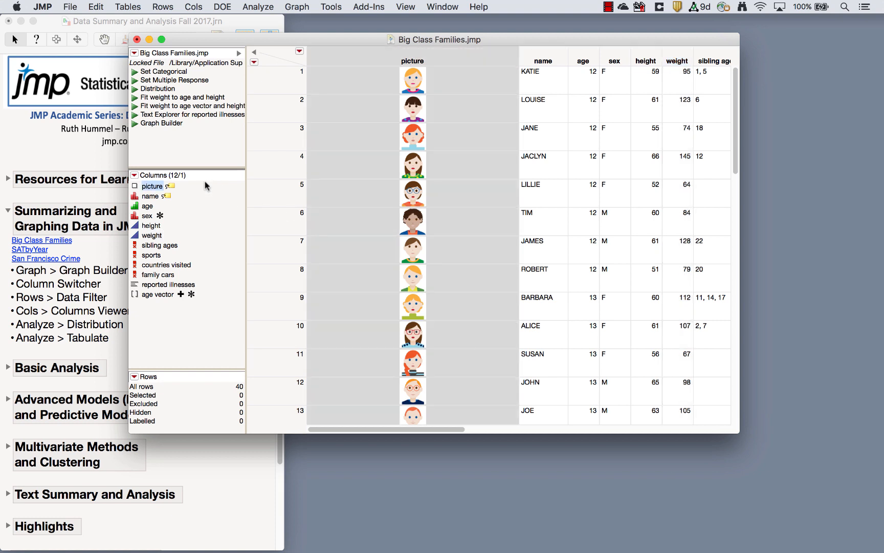
{"action": "left_click", "coordinate": [148, 198]}
{"action": "left_click", "coordinate": [146, 206]}
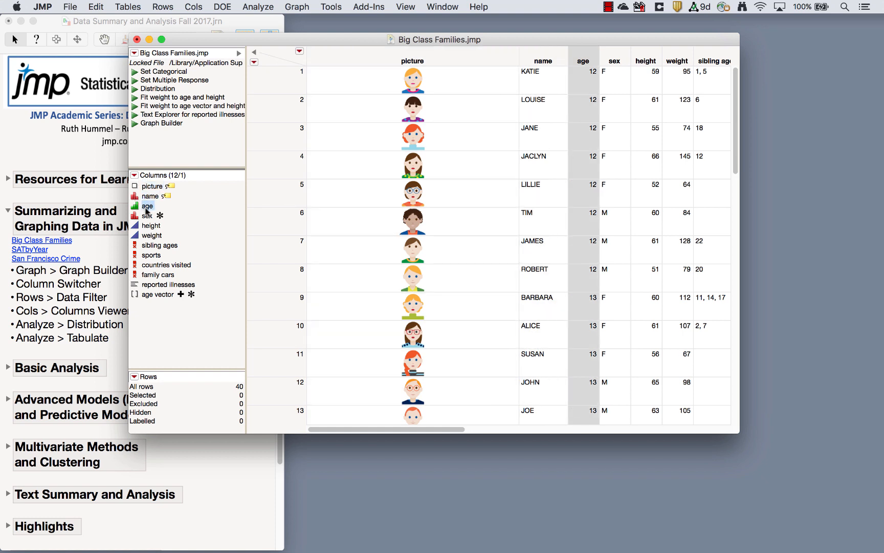
{"action": "left_click", "coordinate": [147, 216]}
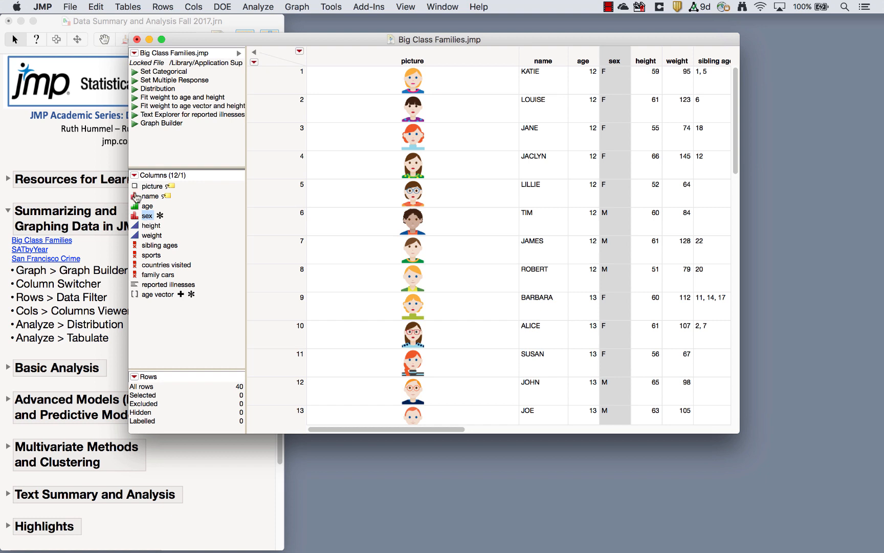
- Check the modeling type options of the name, age and height columns, choosing Nominal for name
{"action": "left_click", "coordinate": [136, 197]}
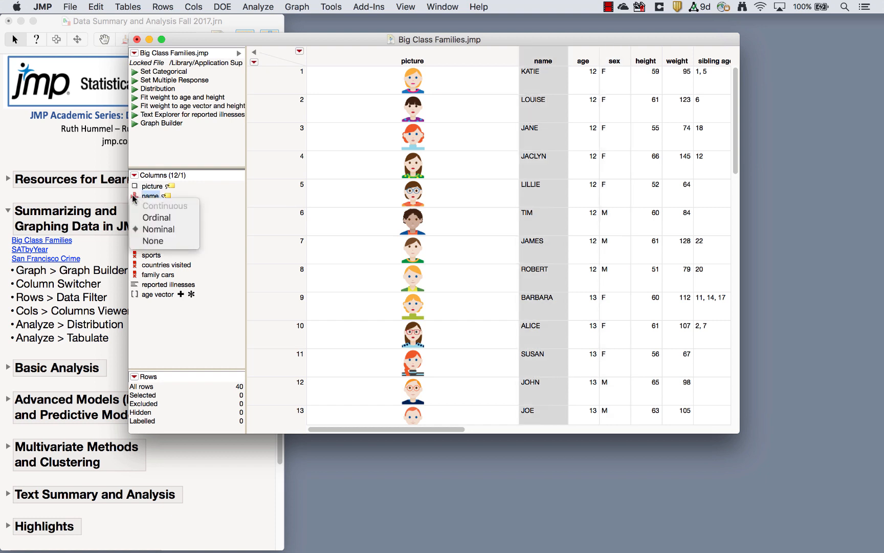
{"action": "left_click", "coordinate": [157, 231]}
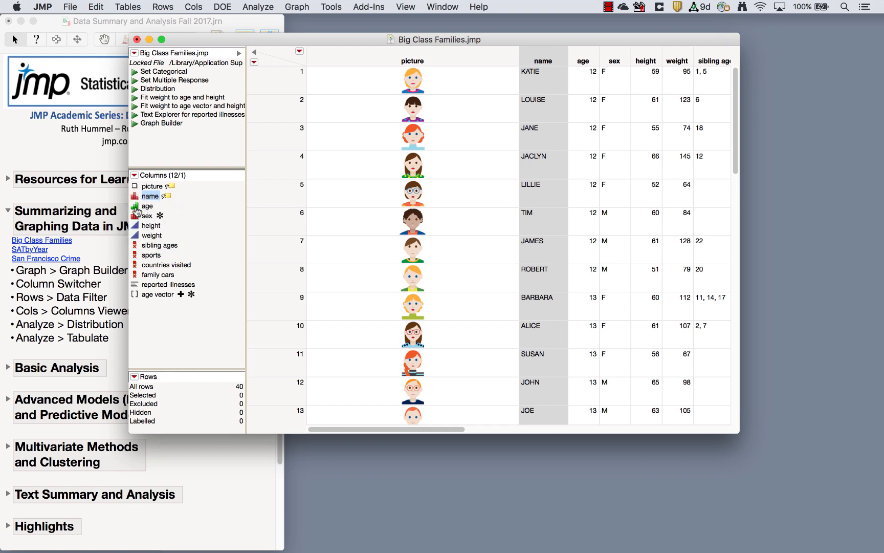
{"action": "left_click", "coordinate": [136, 208]}
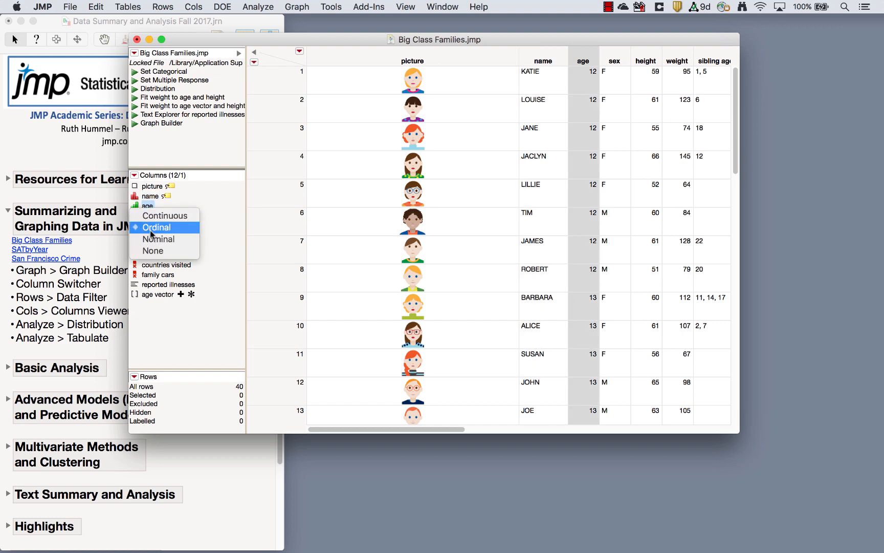
{"action": "left_click", "coordinate": [145, 201]}
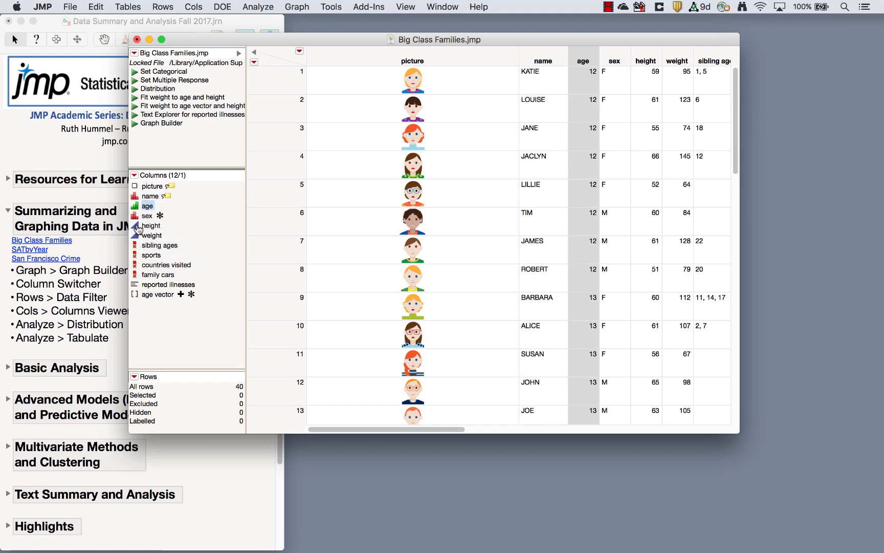
{"action": "left_click", "coordinate": [137, 227]}
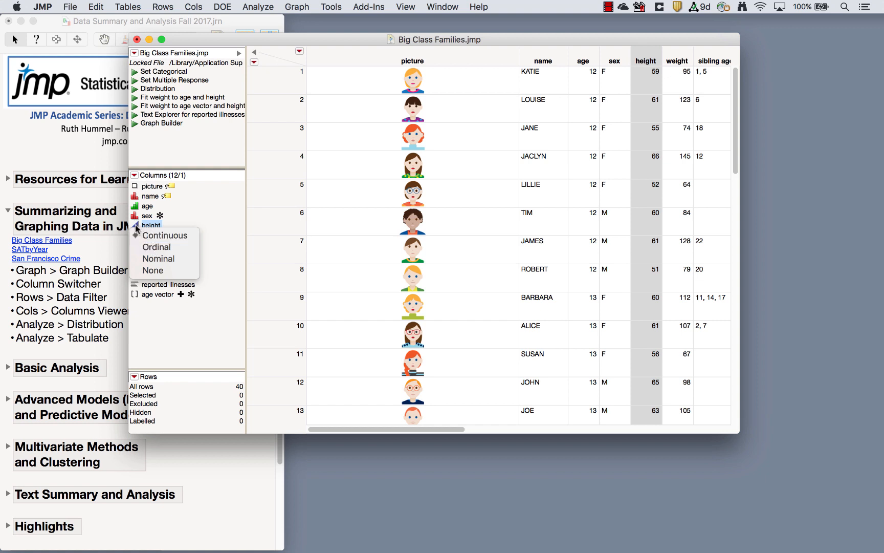
{"action": "left_click", "coordinate": [136, 229]}
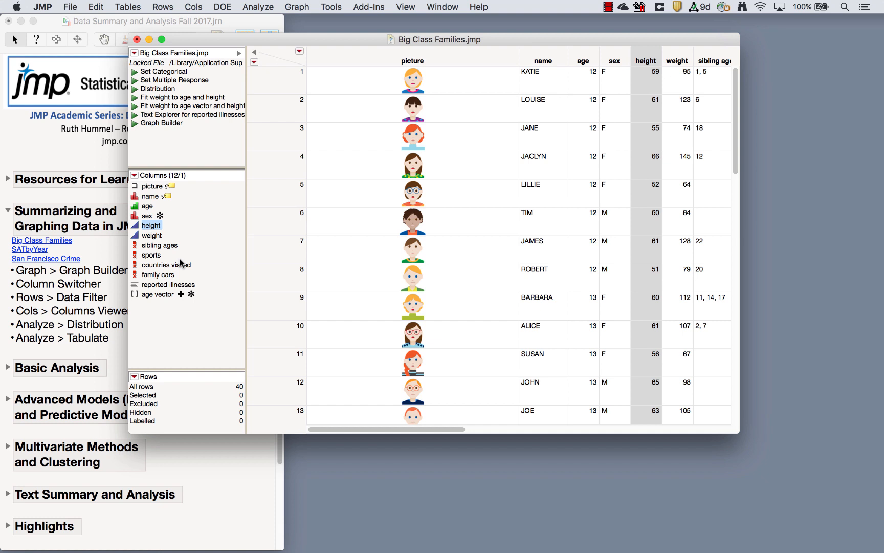
- Compare the labelled picture and name columns, and turn the picture column's label attribute off and back on
{"action": "left_click", "coordinate": [173, 188]}
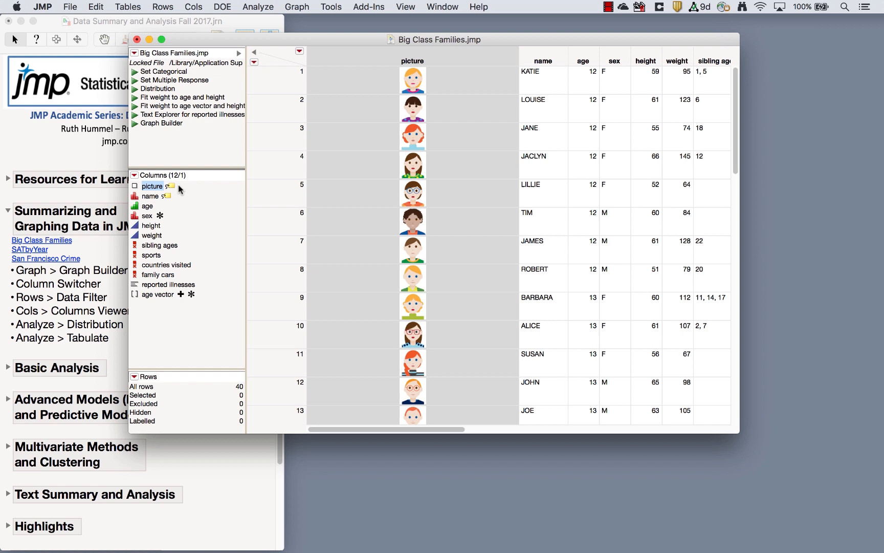
{"action": "left_click", "coordinate": [156, 196]}
{"action": "left_click", "coordinate": [154, 186]}
{"action": "left_click", "coordinate": [153, 197]}
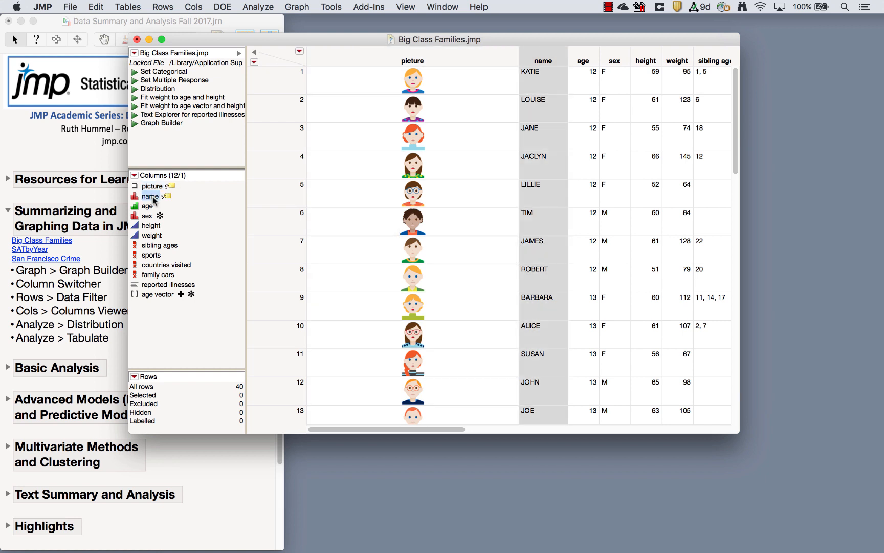
{"action": "right_click", "coordinate": [159, 188]}
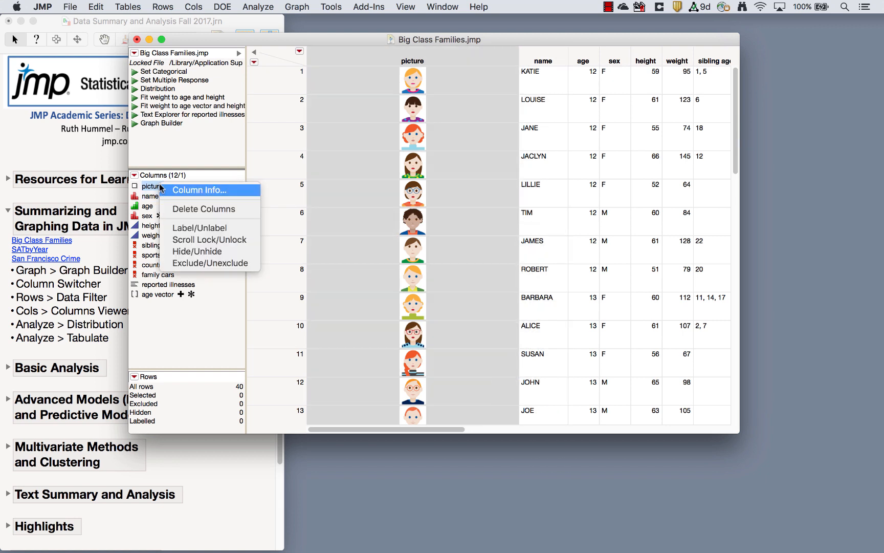
{"action": "left_click", "coordinate": [193, 232]}
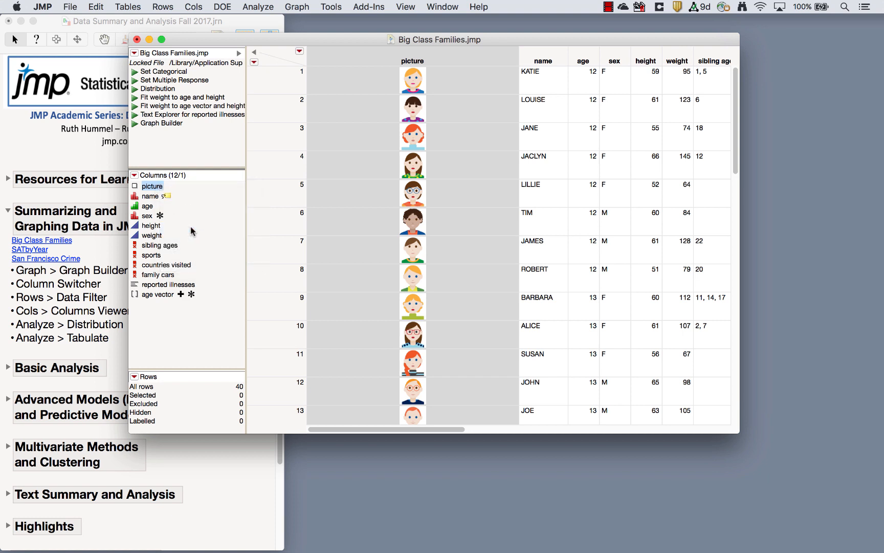
{"action": "right_click", "coordinate": [157, 187]}
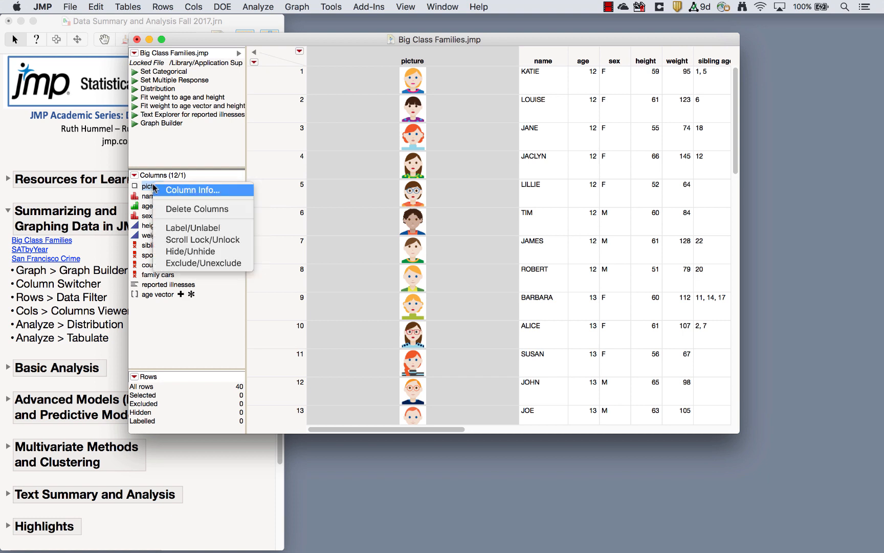
{"action": "left_click", "coordinate": [192, 234]}
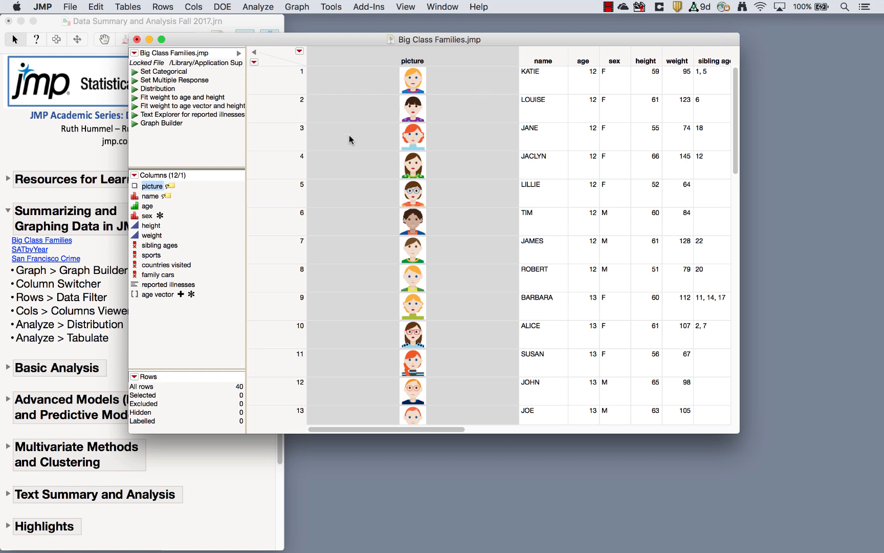
- Review the label, scroll lock, hide and exclude options of the picture column
{"action": "right_click", "coordinate": [155, 187]}
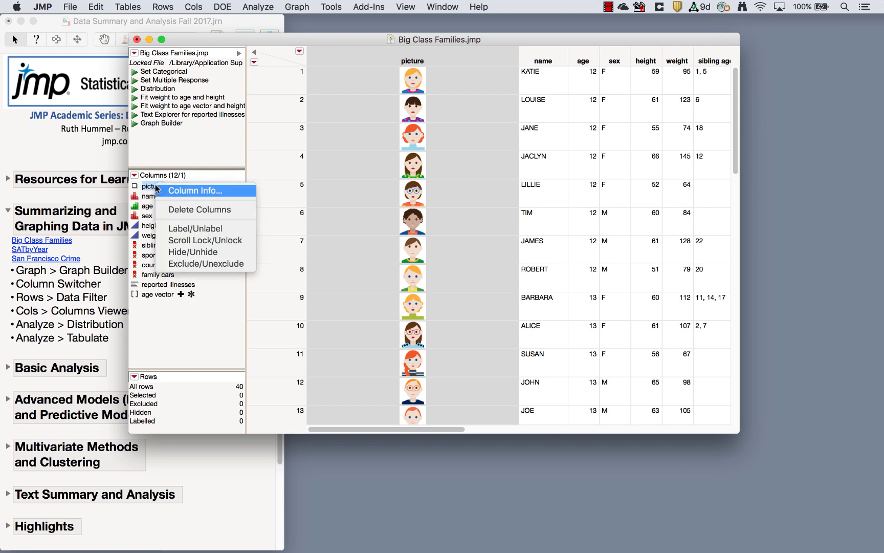
{"action": "left_click", "coordinate": [196, 230]}
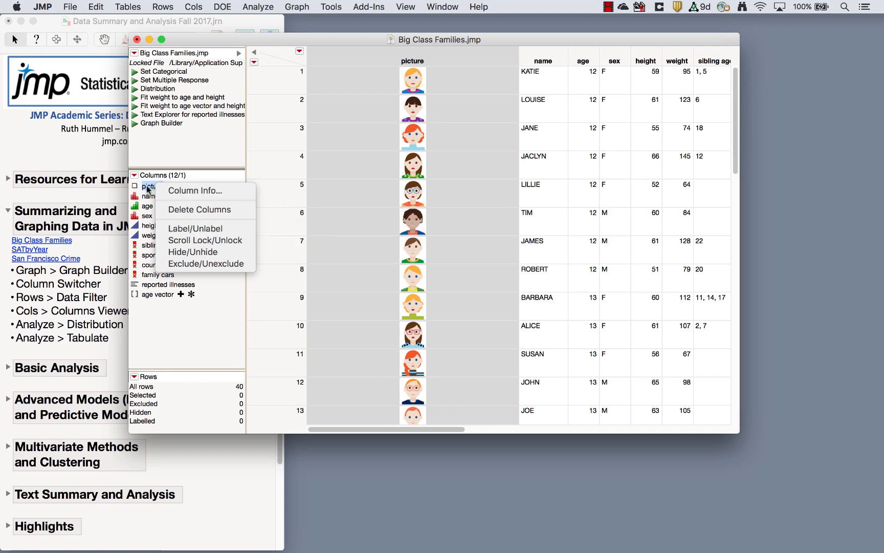
- Create a Distribution report with age, sex, height and weight as the Y columns
{"action": "left_click", "coordinate": [262, 7]}
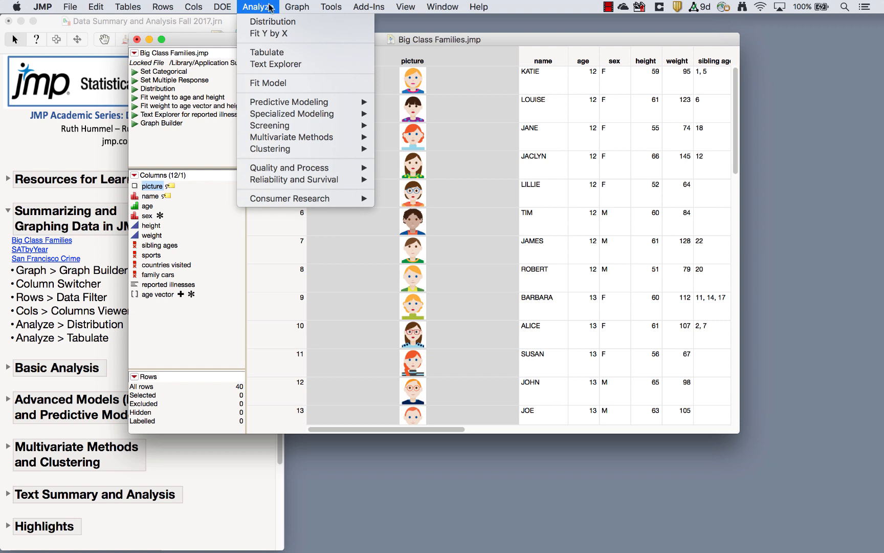
{"action": "mouse_move", "coordinate": [302, 8]}
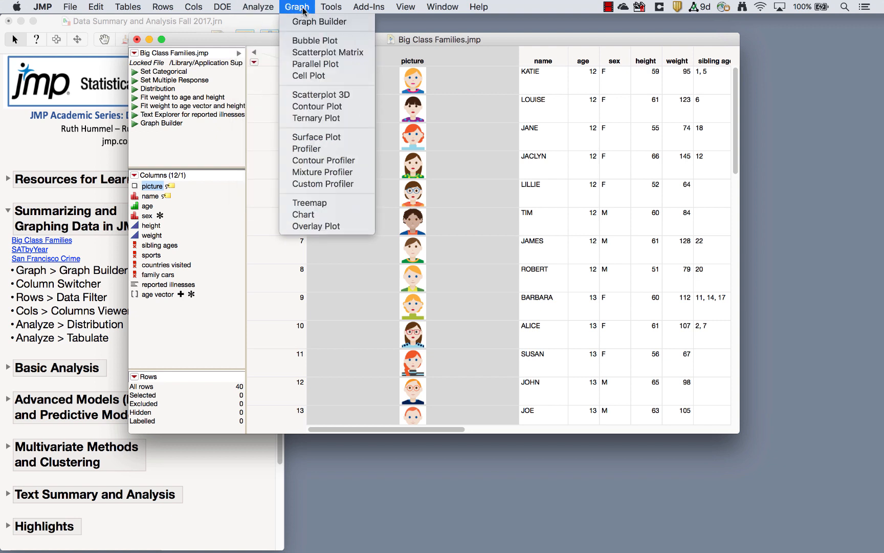
{"action": "mouse_move", "coordinate": [260, 7]}
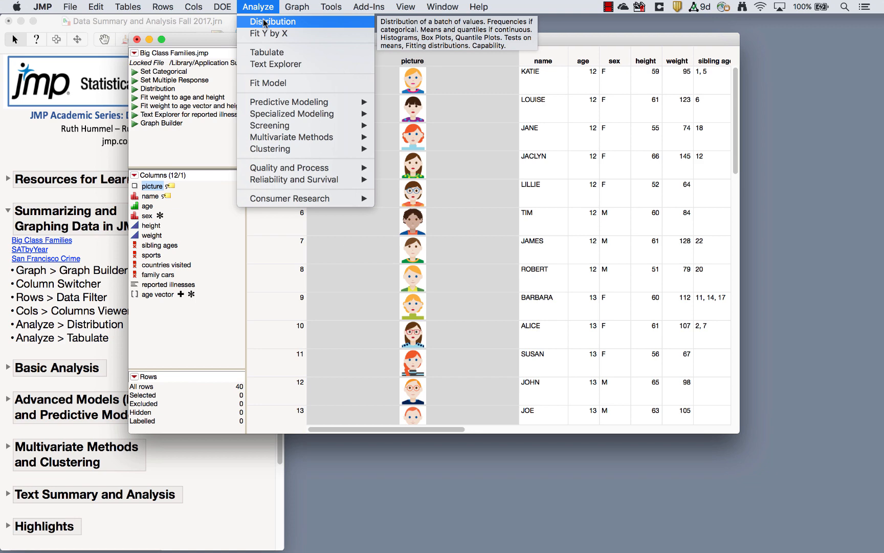
{"action": "left_click", "coordinate": [265, 22]}
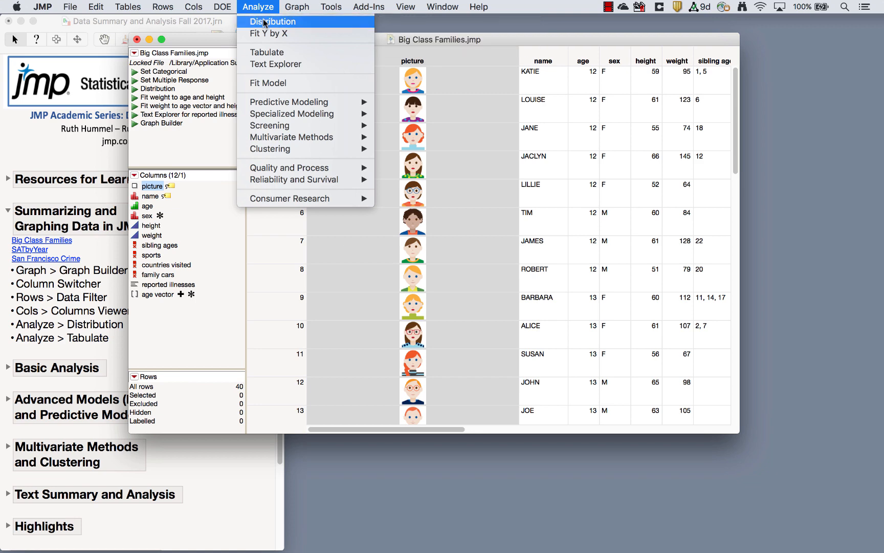
{"action": "left_click", "coordinate": [290, 175]}
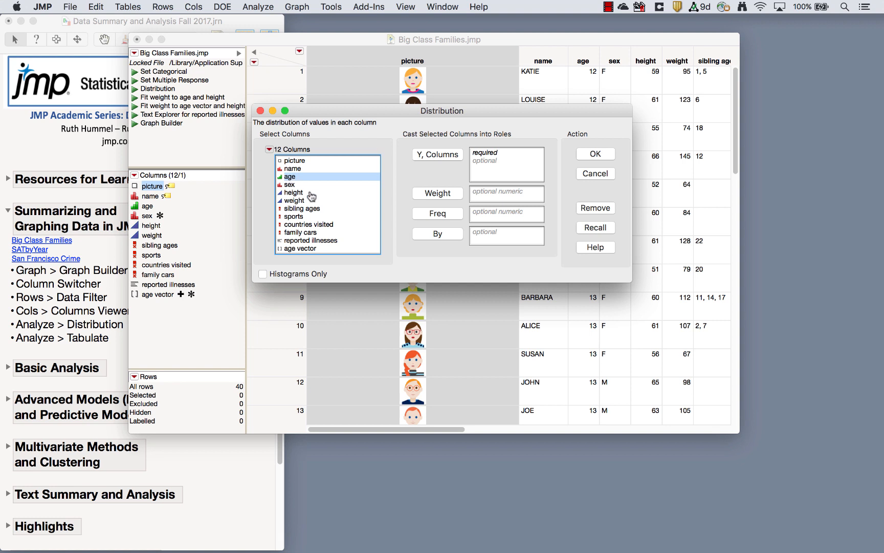
{"action": "left_click_drag", "start_coordinate": [289, 180], "coordinate": [294, 202]}
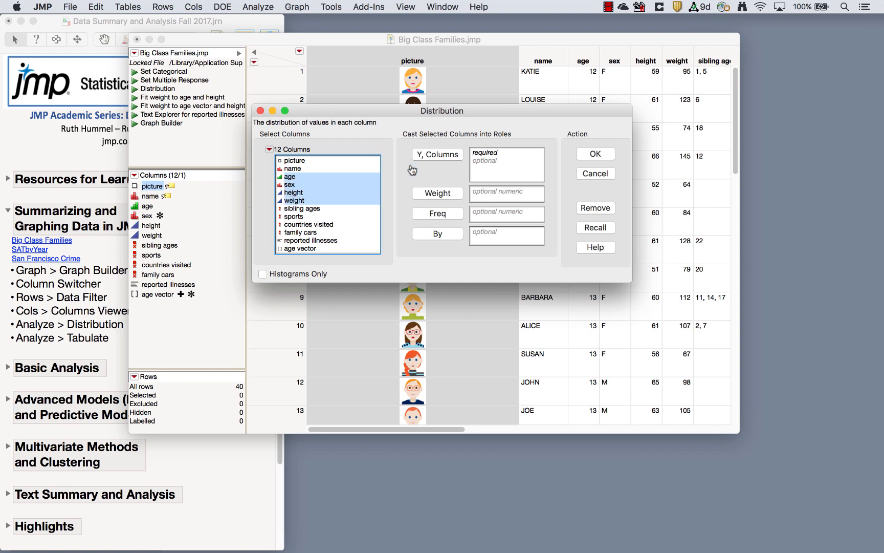
{"action": "left_click", "coordinate": [430, 155]}
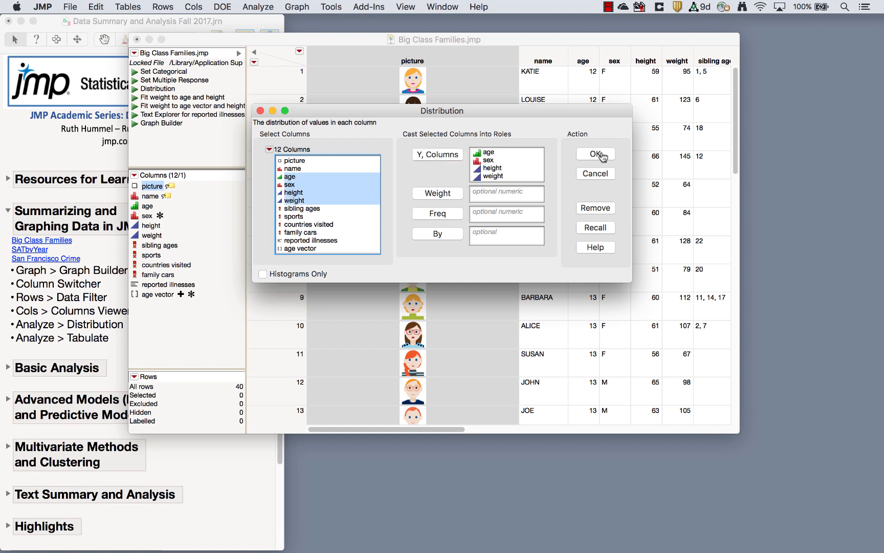
{"action": "left_click", "coordinate": [596, 154]}
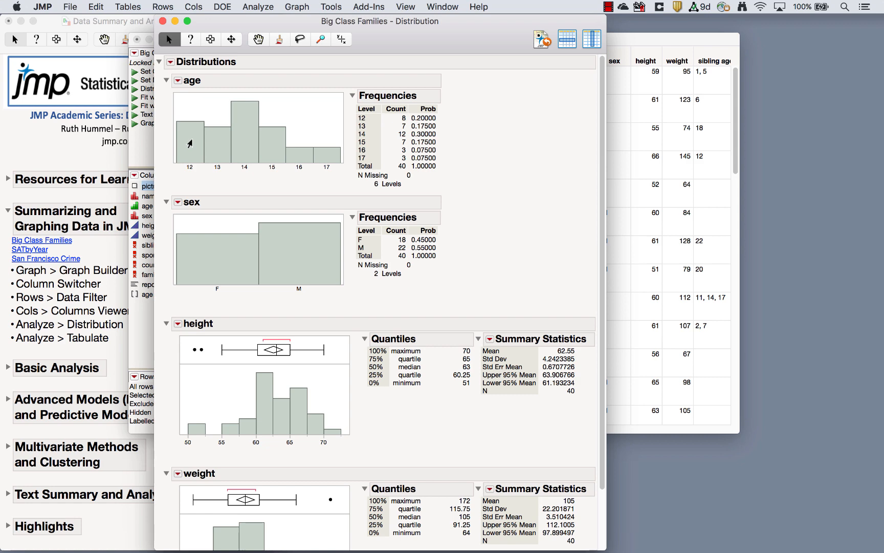
- Highlight the age 12 group across all the distributions, then select the second-lowest height outlier to see where it falls
{"action": "left_click", "coordinate": [189, 144]}
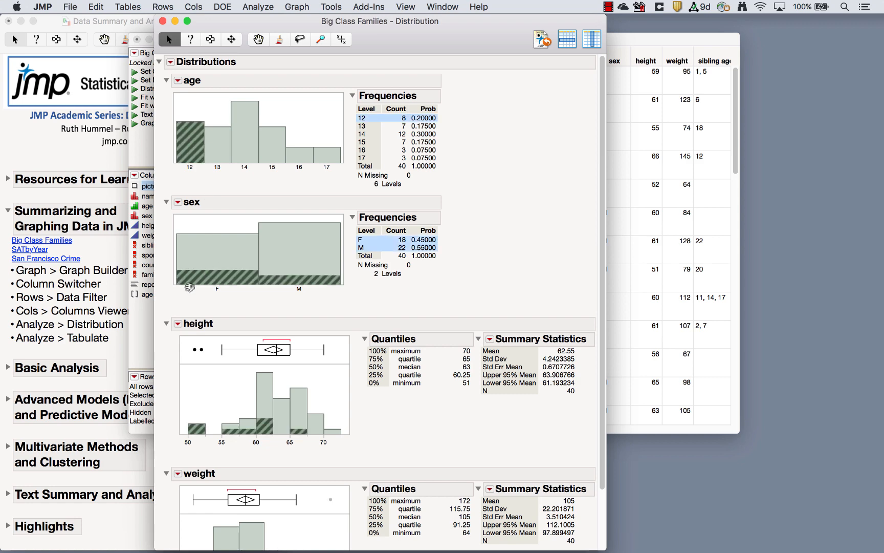
{"action": "scroll", "coordinate": [371, 458], "scroll_direction": "down", "scroll_amount": 3}
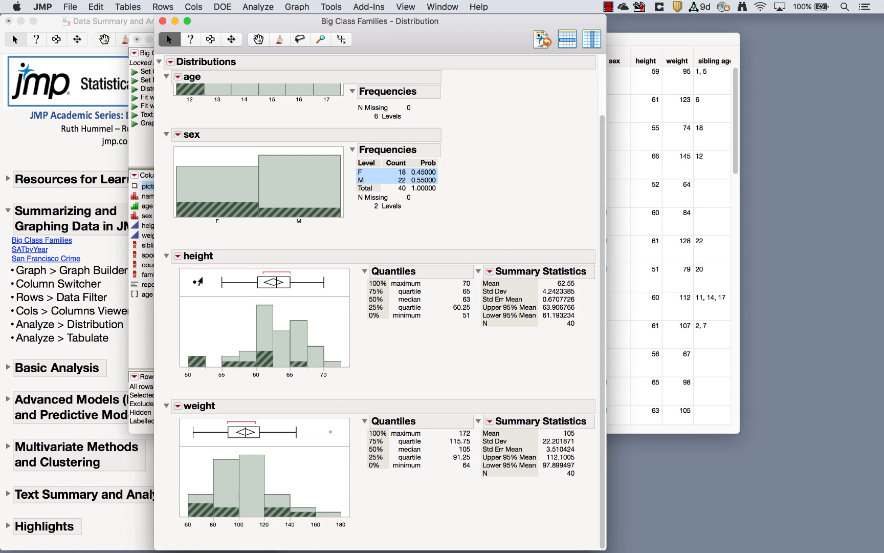
{"action": "left_click", "coordinate": [193, 283]}
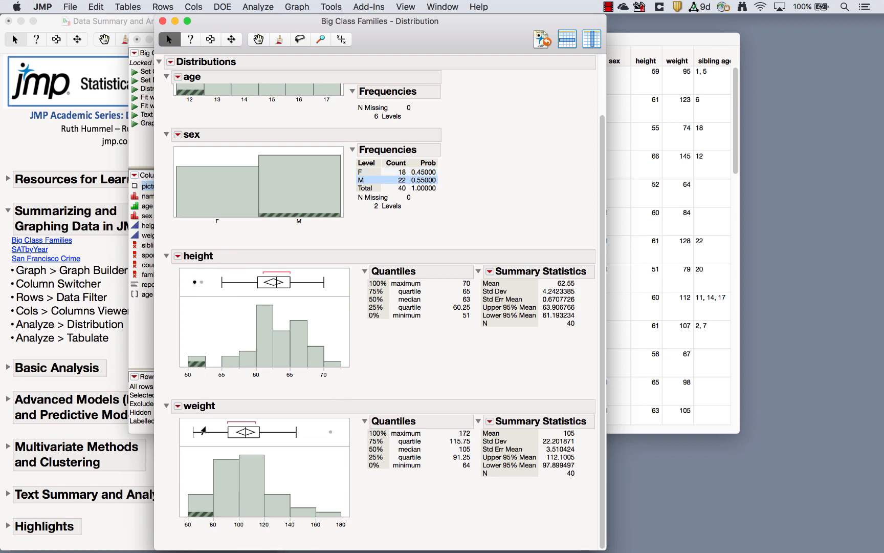
{"action": "scroll", "coordinate": [301, 200], "scroll_direction": "up", "scroll_amount": 5}
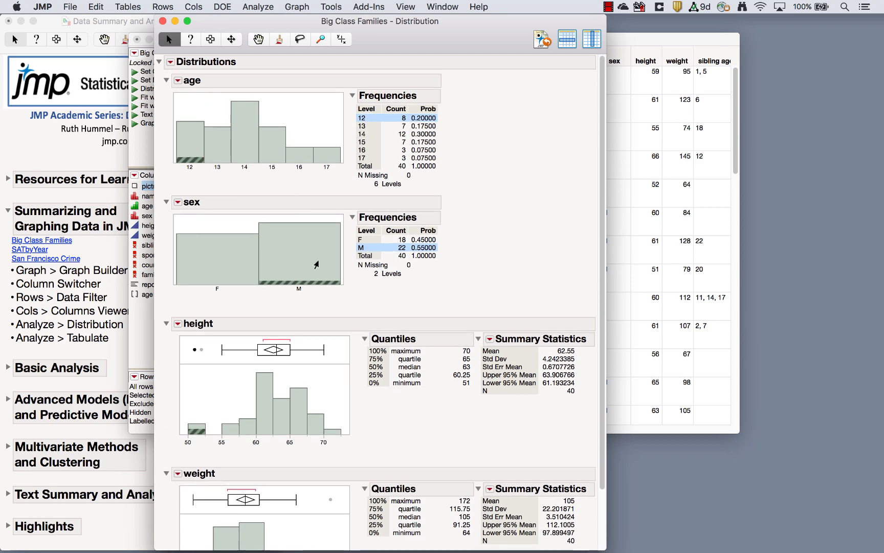
- Inspect the height outlier's name and picture label, pin and unpin it, and clear the selection in the height plot
{"action": "mouse_move", "coordinate": [193, 352]}
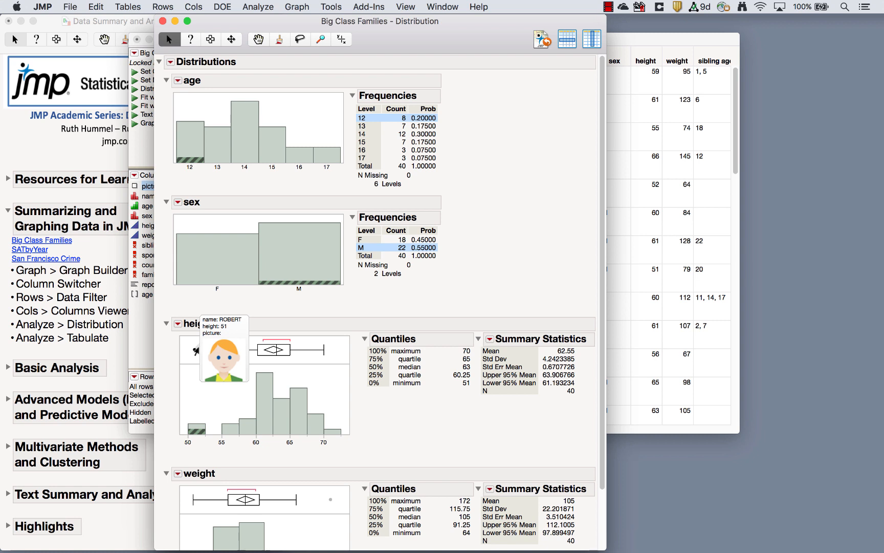
{"action": "mouse_move", "coordinate": [210, 328]}
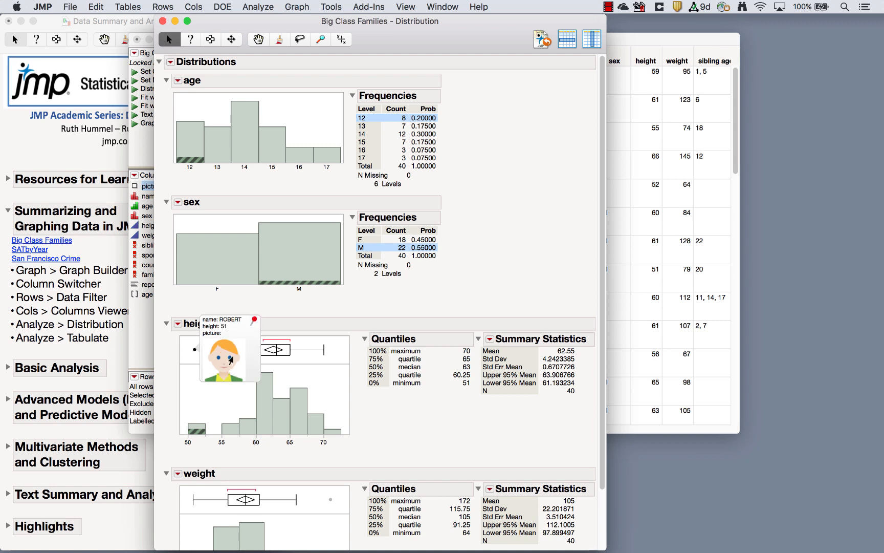
{"action": "left_click", "coordinate": [253, 322]}
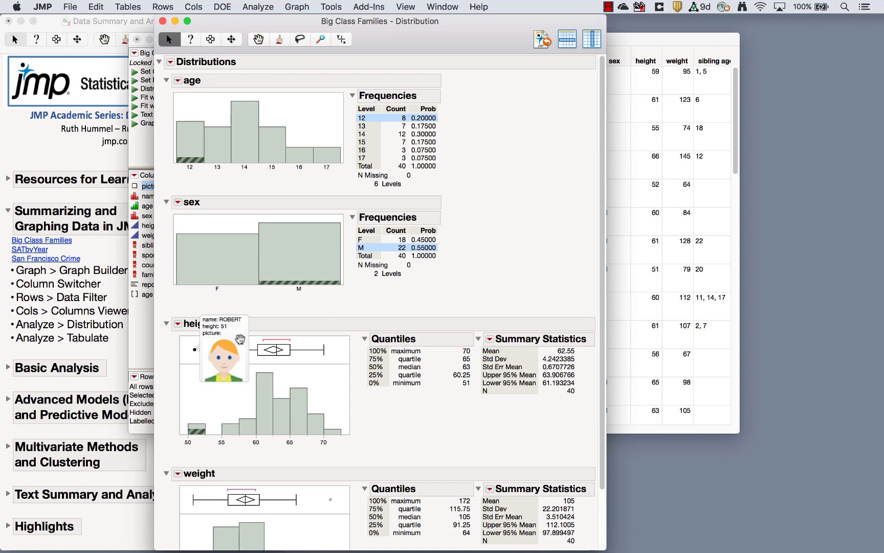
{"action": "mouse_move", "coordinate": [215, 367]}
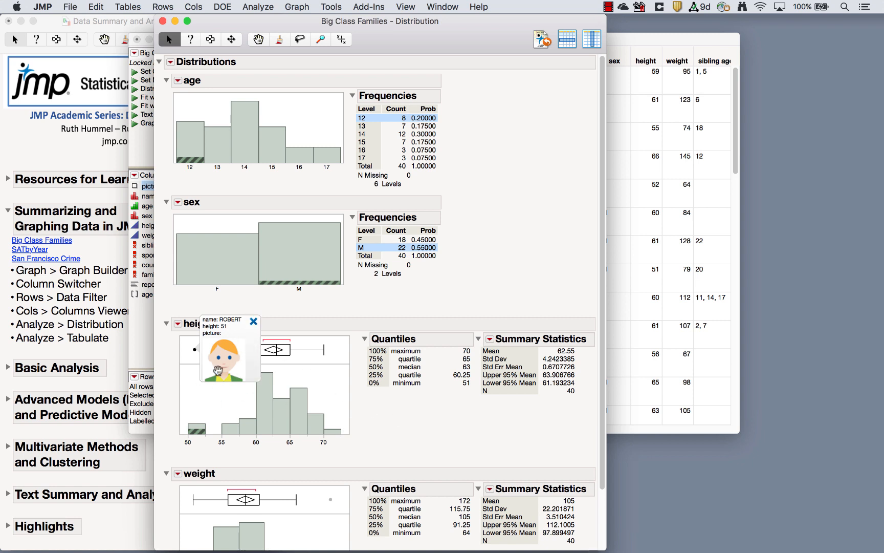
{"action": "left_click", "coordinate": [253, 323]}
{"action": "left_click", "coordinate": [204, 399]}
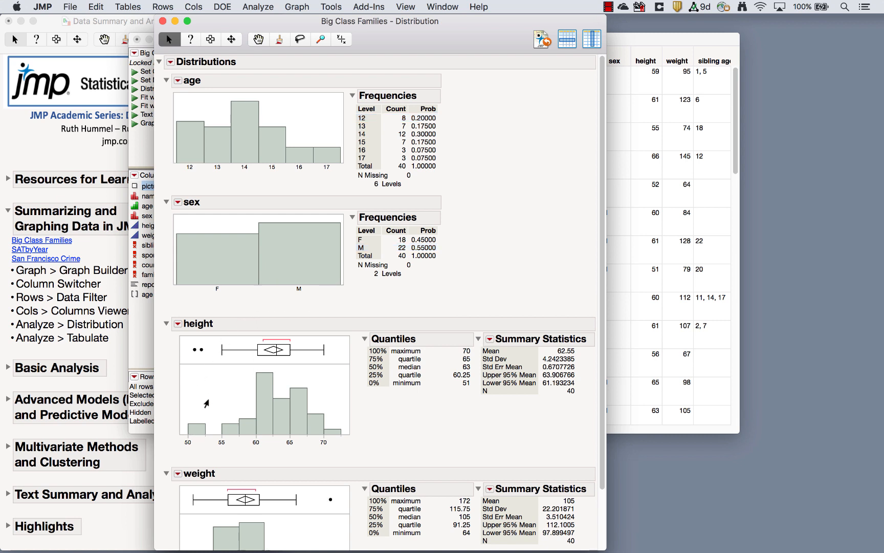
- Select the M group and then the F group in the sex distribution, comparing their age, height and weight distributions
{"action": "left_click", "coordinate": [297, 252]}
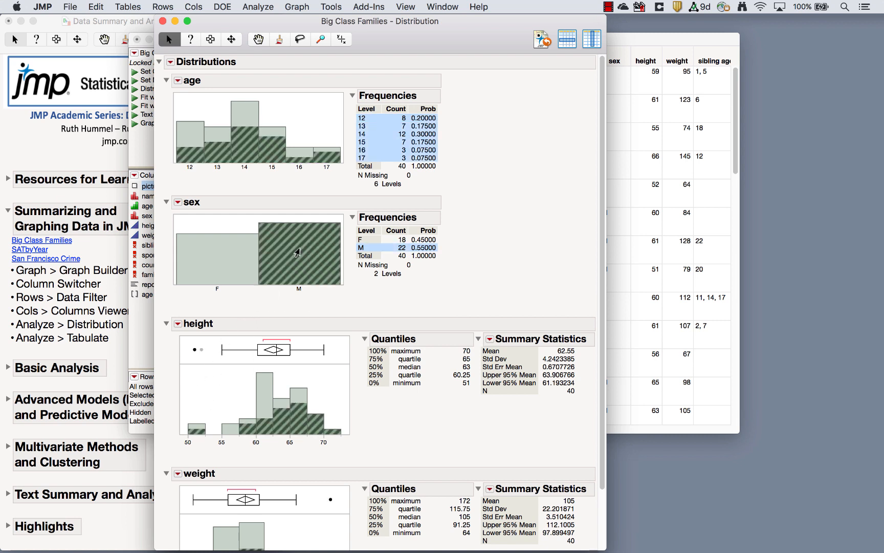
{"action": "left_click", "coordinate": [210, 257]}
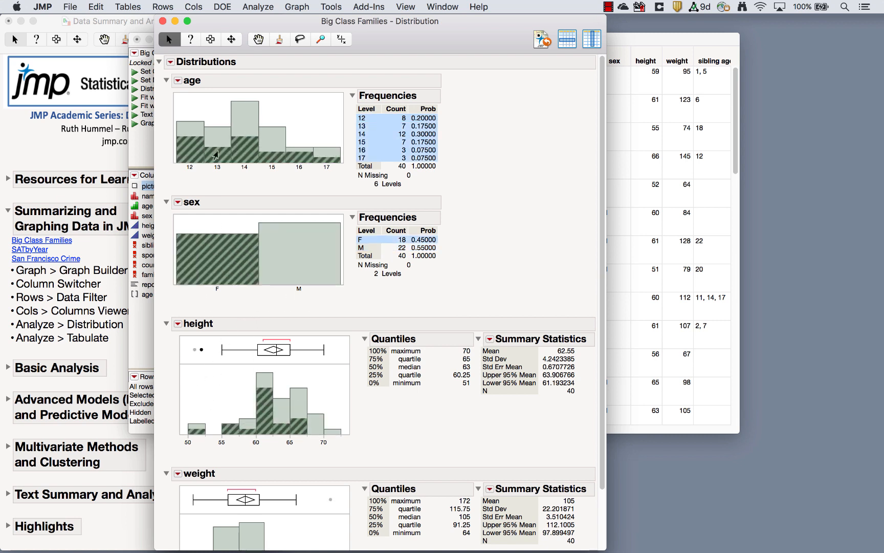
{"action": "scroll", "coordinate": [345, 239], "scroll_direction": "down", "scroll_amount": 1}
{"action": "scroll", "coordinate": [345, 239], "scroll_direction": "down", "scroll_amount": 5}
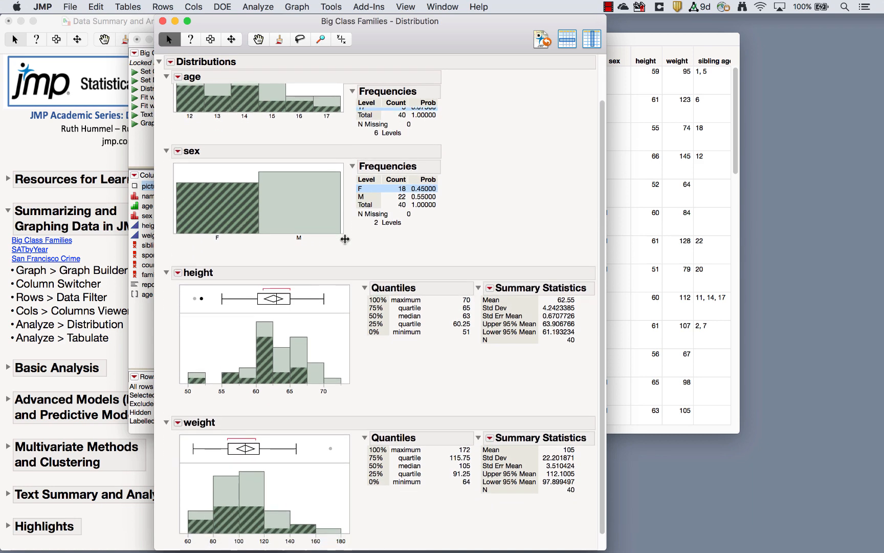
- Inspect and select the high outlier in the weight box plot, then close the Distribution report
{"action": "mouse_move", "coordinate": [329, 438]}
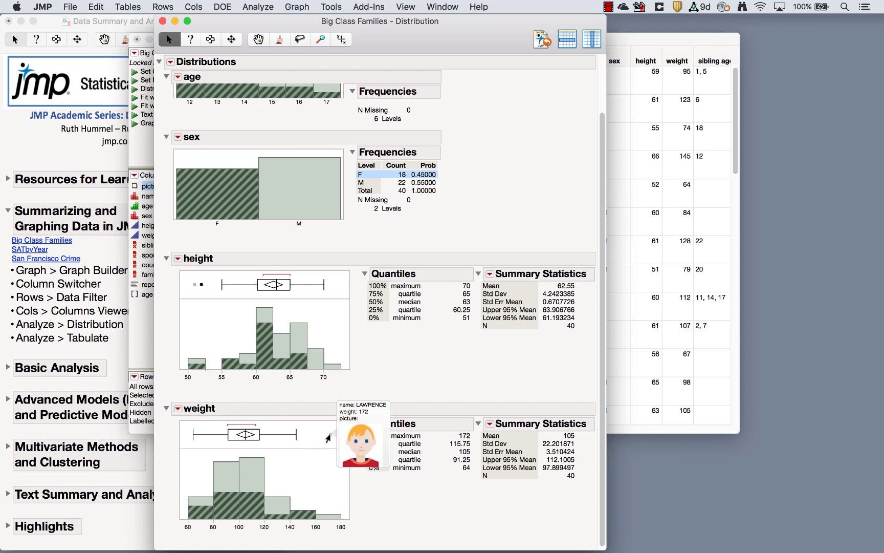
{"action": "left_click", "coordinate": [328, 438]}
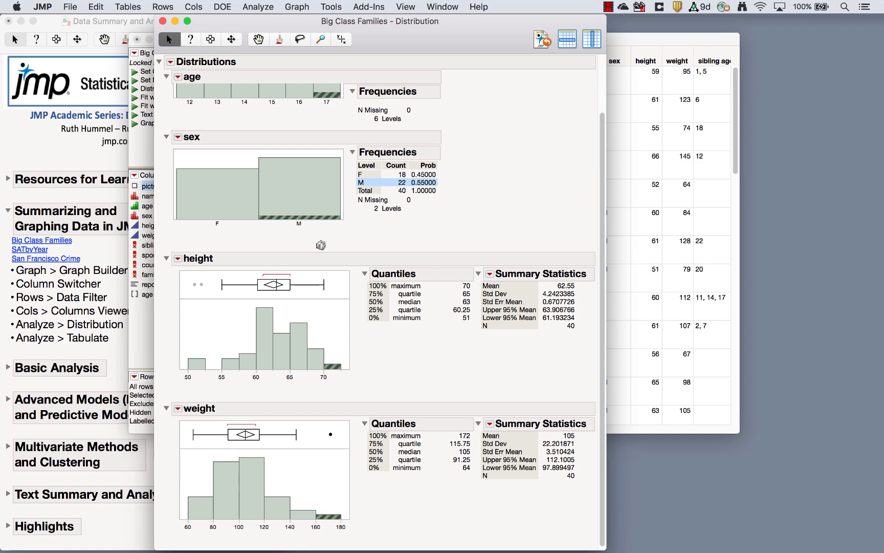
{"action": "scroll", "coordinate": [341, 122], "scroll_direction": "up", "scroll_amount": 2}
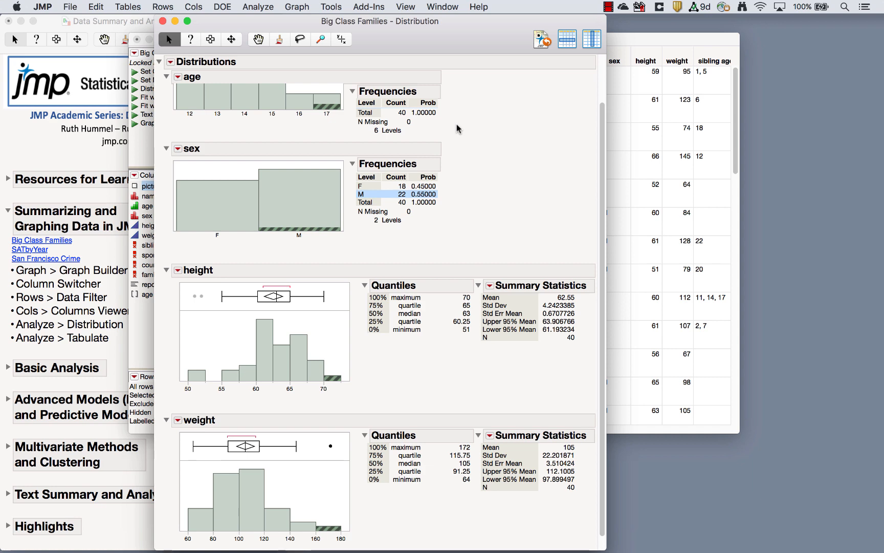
{"action": "left_click", "coordinate": [162, 21]}
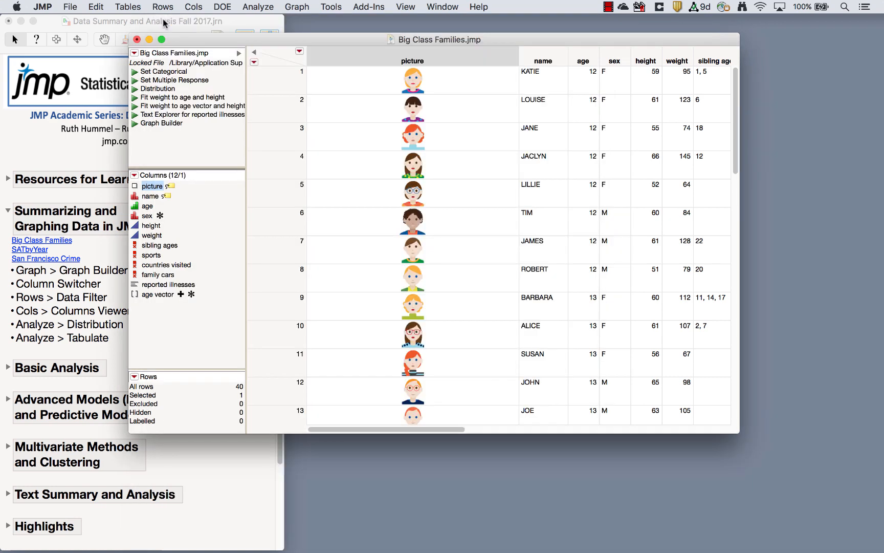
- Start a Graph Builder graph and place height on the X axis
{"action": "left_click", "coordinate": [302, 6]}
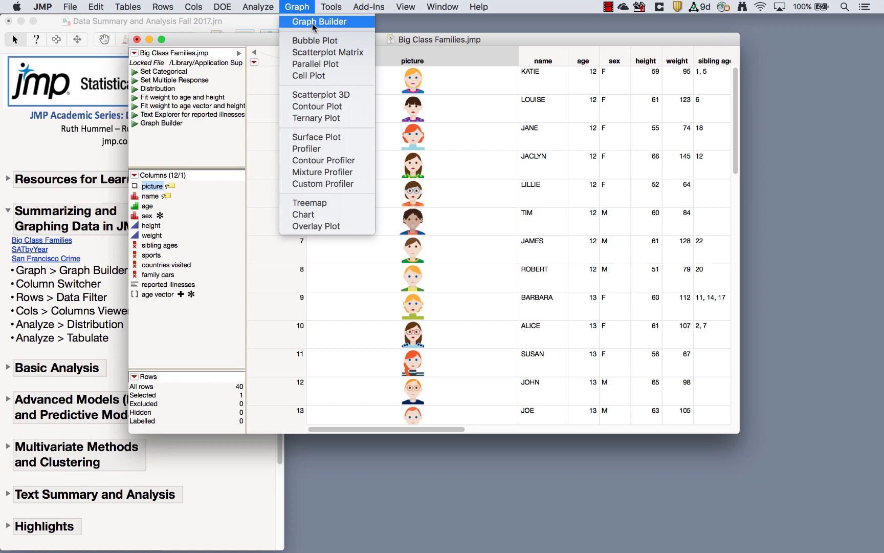
{"action": "mouse_move", "coordinate": [259, 6]}
{"action": "left_click", "coordinate": [298, 23]}
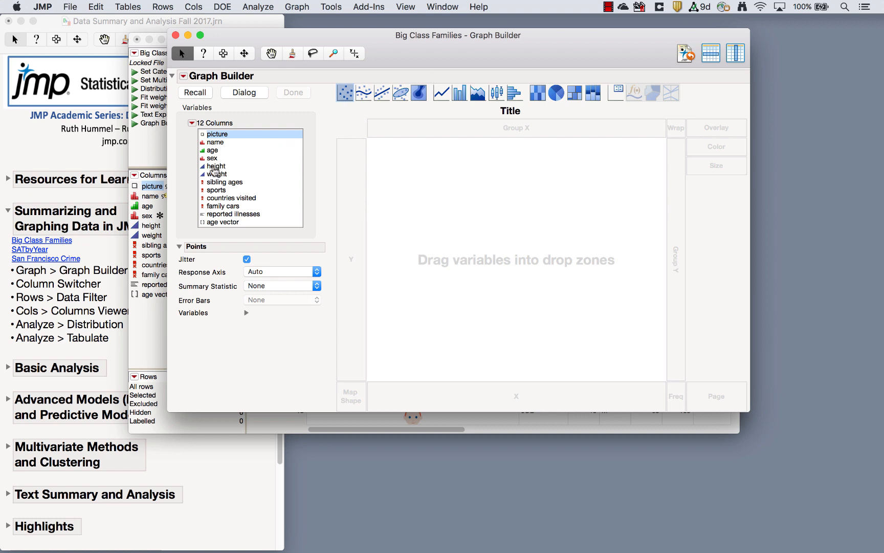
{"action": "left_click_drag", "start_coordinate": [215, 170], "coordinate": [504, 403]}
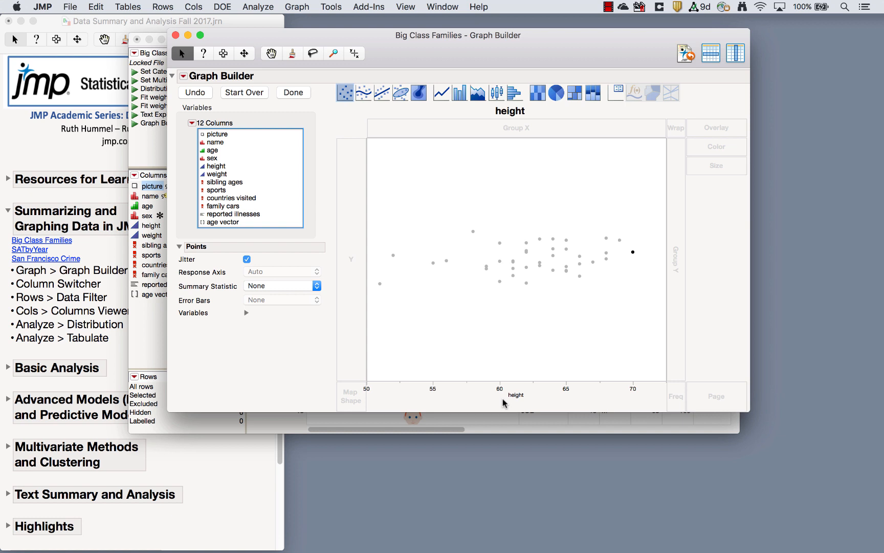
- Look up the graph's highlighted point as the selected row in the data table, then return to Graph Builder
{"action": "mouse_move", "coordinate": [632, 254]}
{"action": "left_click_drag", "start_coordinate": [597, 51], "coordinate": [626, 248]}
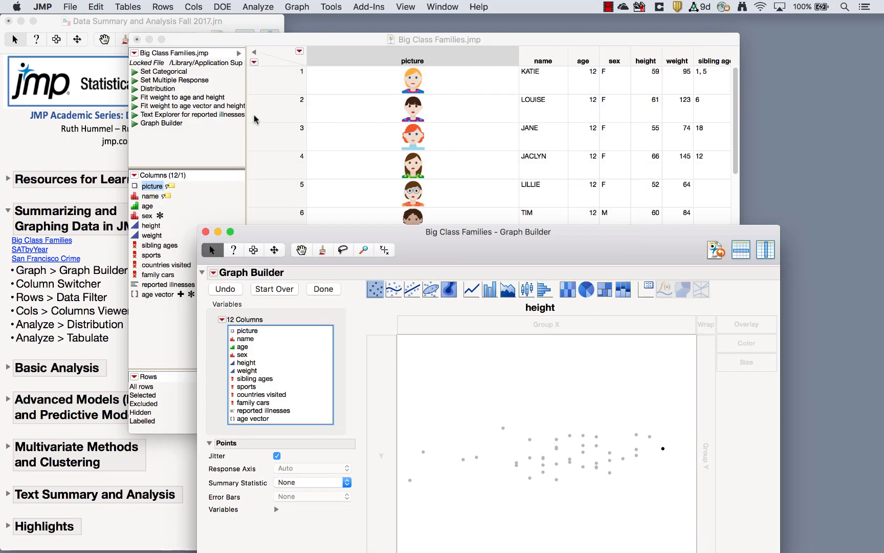
{"action": "left_click", "coordinate": [295, 38]}
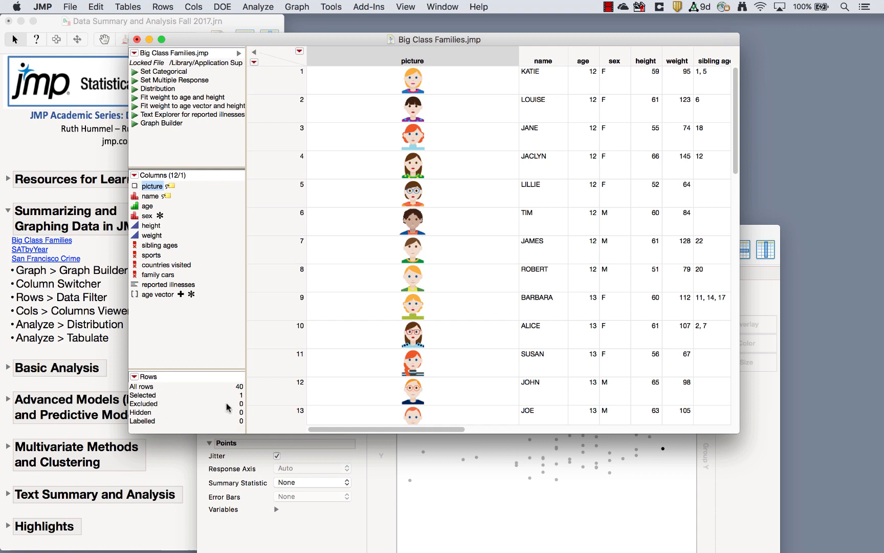
{"action": "scroll", "coordinate": [622, 278], "scroll_direction": "down", "scroll_amount": 3}
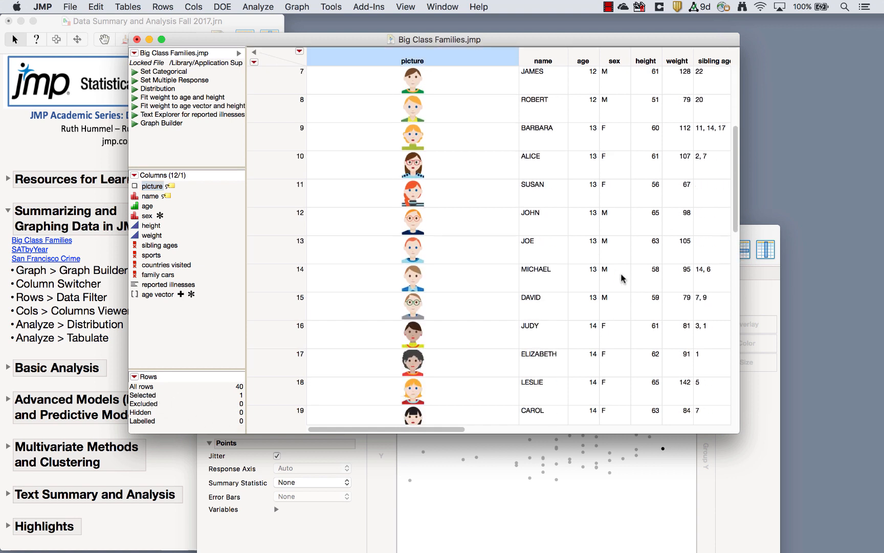
{"action": "scroll", "coordinate": [622, 278], "scroll_direction": "down", "scroll_amount": 10}
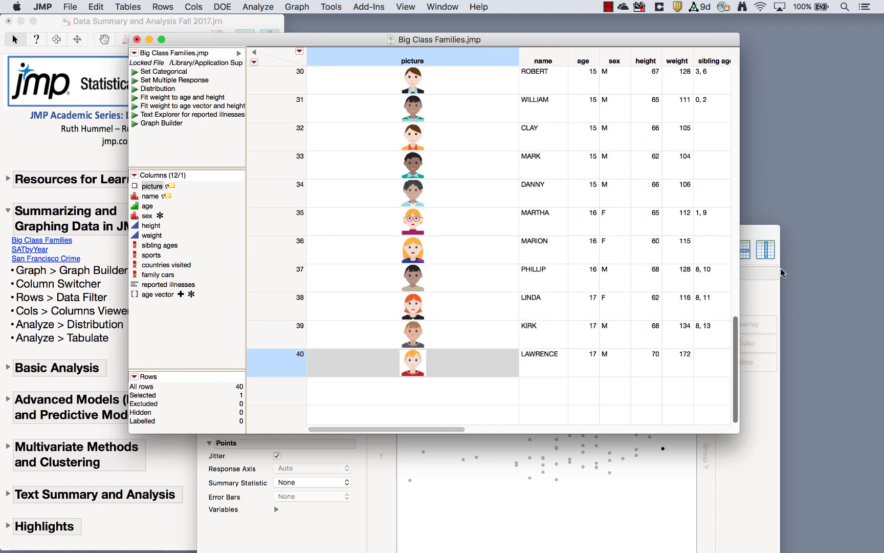
{"action": "left_click", "coordinate": [763, 232]}
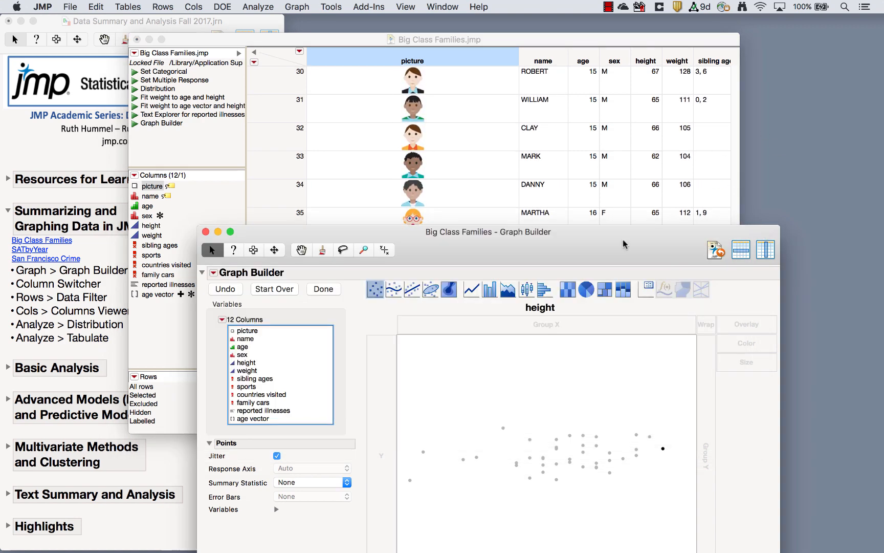
{"action": "left_click_drag", "start_coordinate": [628, 256], "coordinate": [635, 62]}
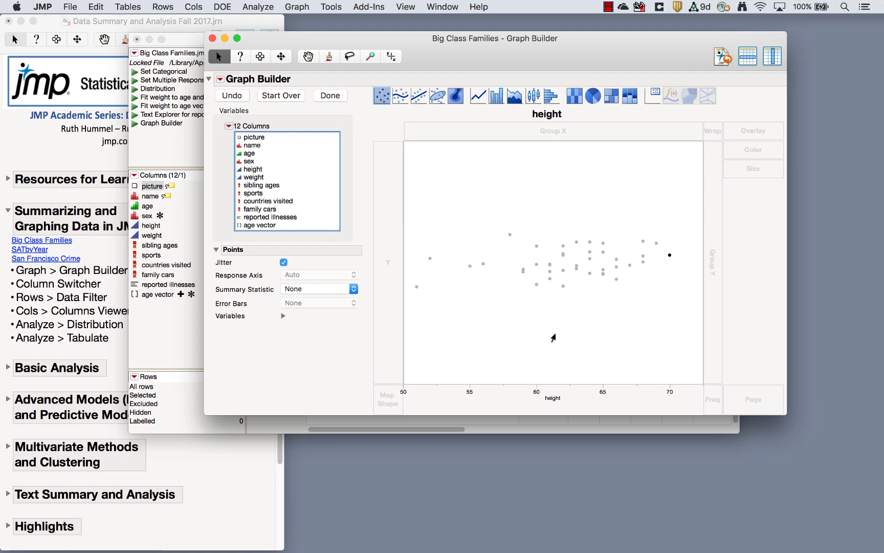
- Clear the point selection in the height graph, check the row counts in the data table, and return to Graph Builder
{"action": "left_click", "coordinate": [553, 338]}
{"action": "left_click", "coordinate": [174, 352]}
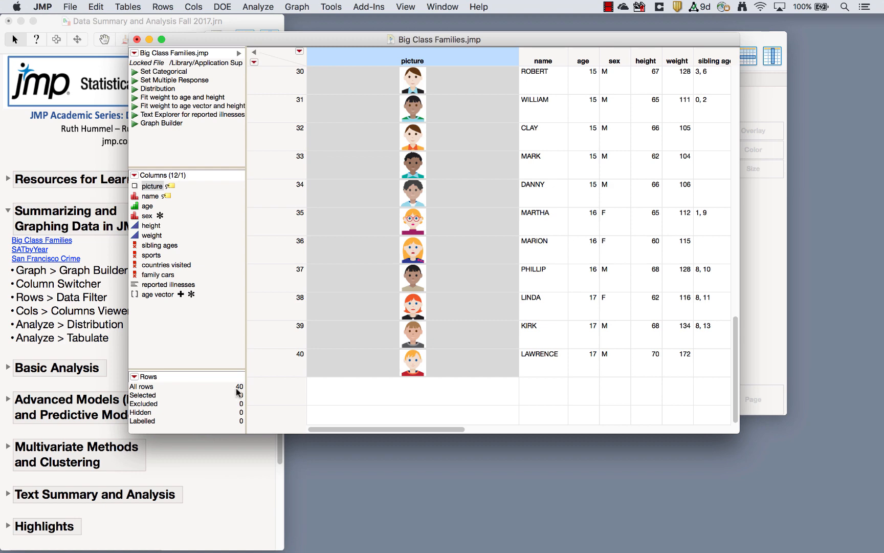
{"action": "left_click", "coordinate": [761, 35]}
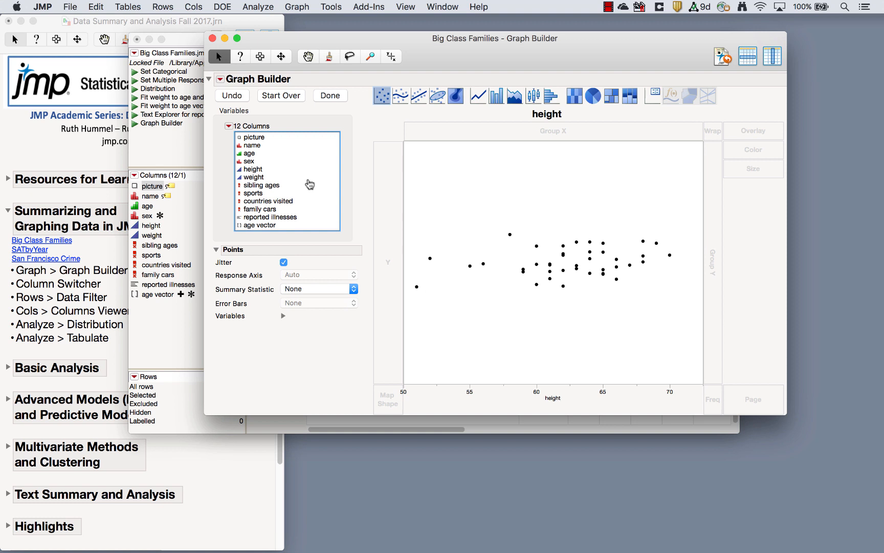
- Place weight on the Y axis, review the summary statistic choices for the points, and lower the smoother's Lambda for a more flexible curve
{"action": "left_click_drag", "start_coordinate": [254, 177], "coordinate": [386, 229]}
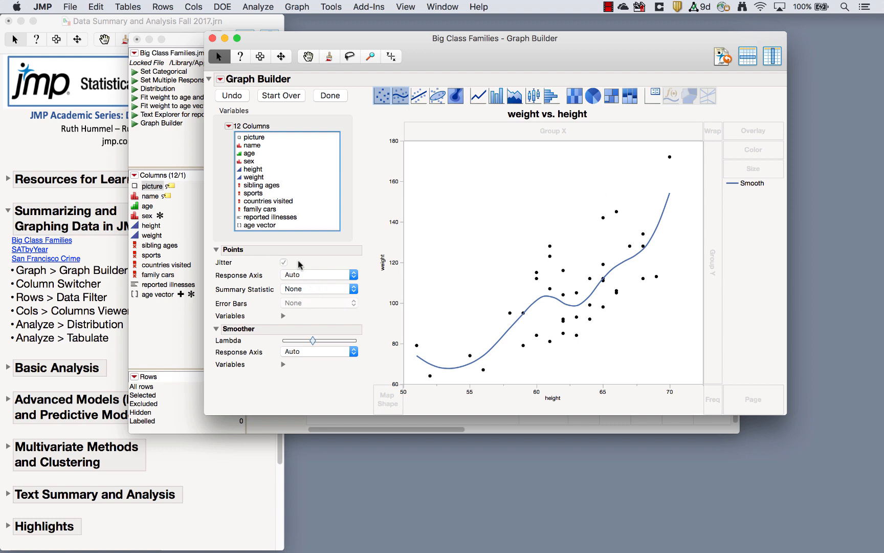
{"action": "mouse_move", "coordinate": [209, 251]}
{"action": "left_mouse_down"}
{"action": "mouse_move", "coordinate": [199, 310]}
{"action": "mouse_move", "coordinate": [335, 365]}
{"action": "mouse_move", "coordinate": [294, 236]}
{"action": "mouse_move", "coordinate": [204, 260]}
{"action": "left_mouse_up"}
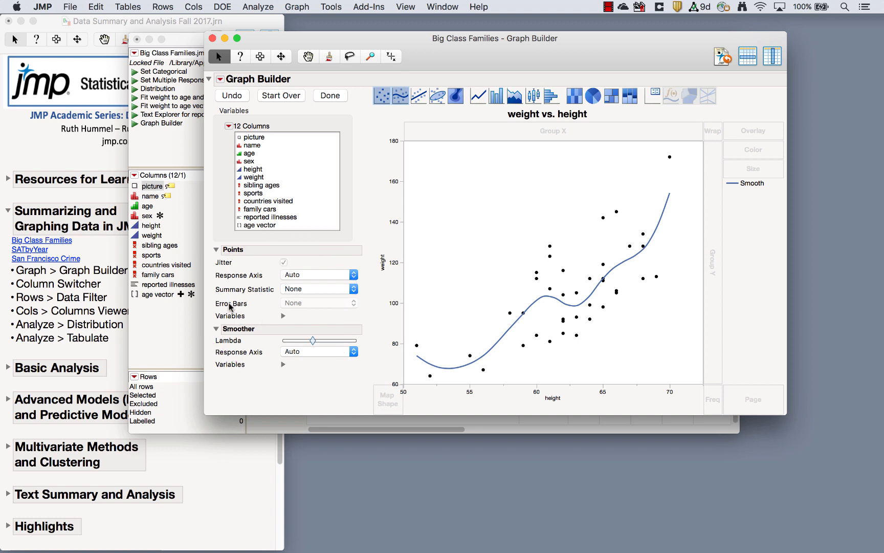
{"action": "left_click", "coordinate": [306, 290]}
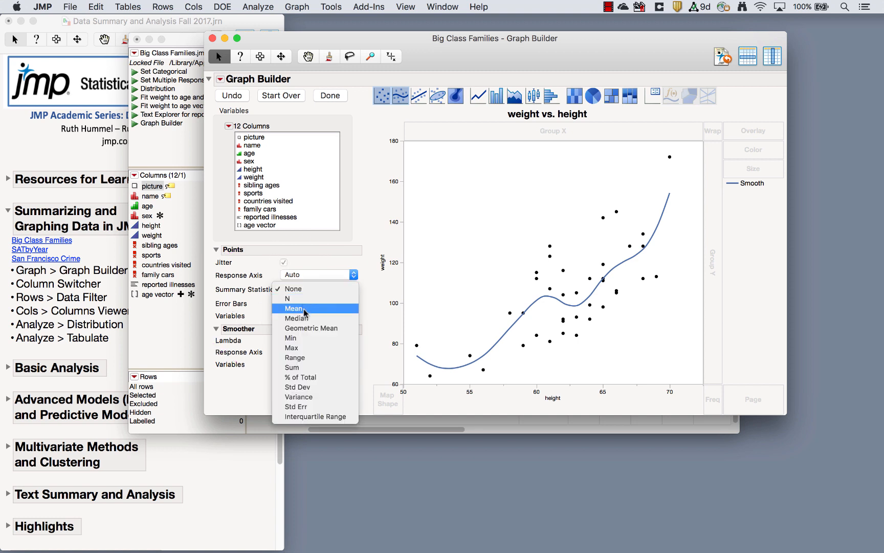
{"action": "left_click", "coordinate": [299, 290]}
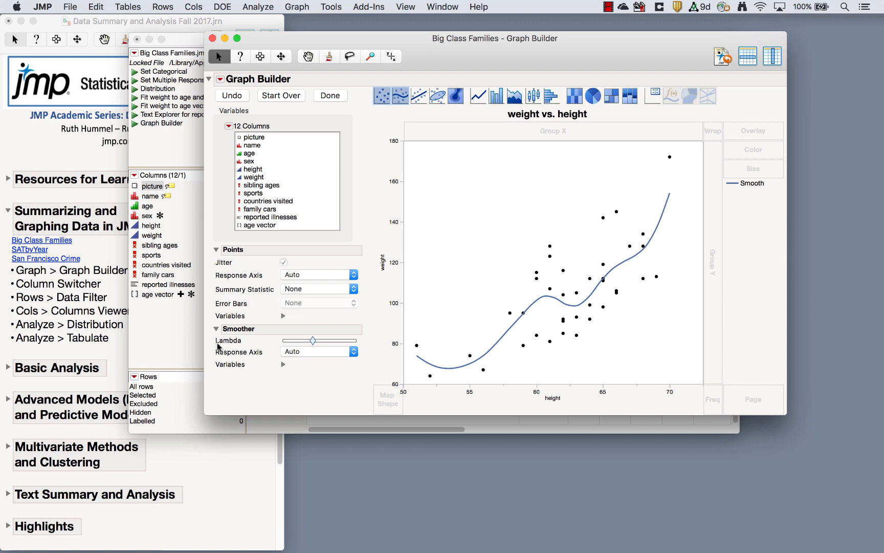
{"action": "mouse_move", "coordinate": [313, 341]}
{"action": "left_mouse_down"}
{"action": "mouse_move", "coordinate": [292, 341]}
{"action": "mouse_move", "coordinate": [358, 344]}
{"action": "mouse_move", "coordinate": [307, 353]}
{"action": "left_mouse_up"}
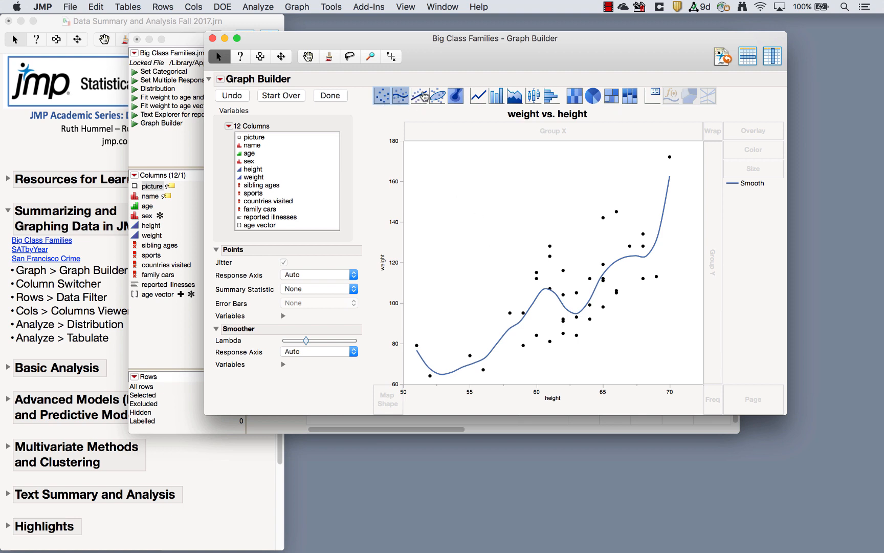
- Add a linear line of fit to the weight vs. height graph and show its equation
{"action": "left_click_drag", "start_coordinate": [418, 97], "coordinate": [461, 192]}
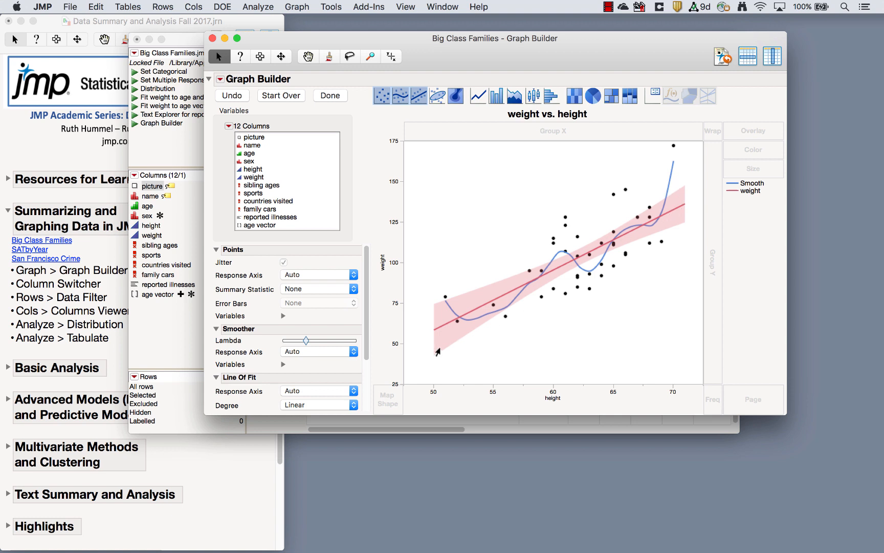
{"action": "scroll", "coordinate": [287, 378], "scroll_direction": "down", "scroll_amount": 3}
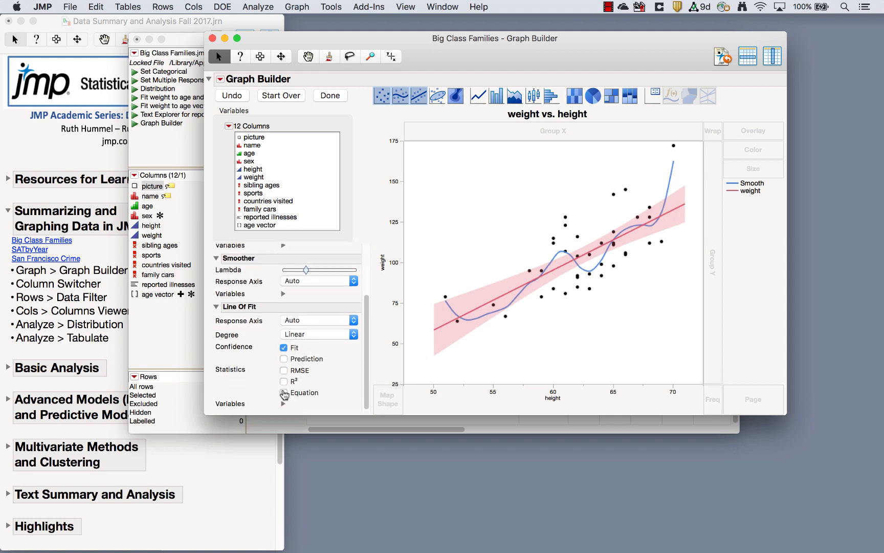
{"action": "left_click", "coordinate": [284, 392]}
- Add a density ellipse and a line connecting the mean weights to the graph
{"action": "left_click_drag", "start_coordinate": [437, 96], "coordinate": [483, 202]}
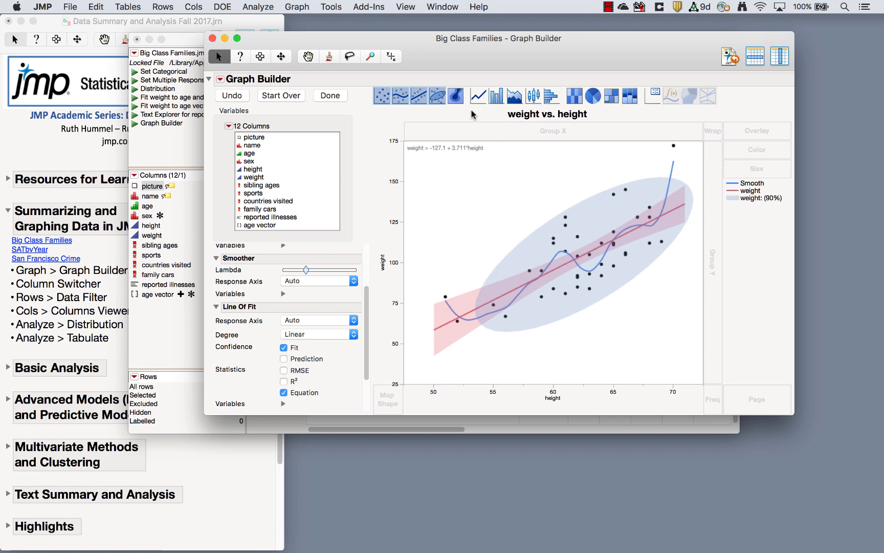
{"action": "left_click_drag", "start_coordinate": [481, 98], "coordinate": [499, 228]}
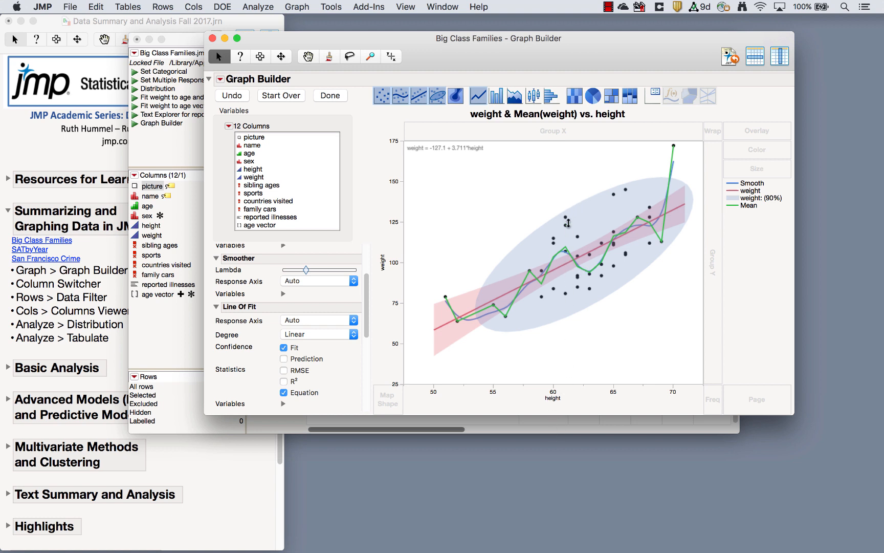
{"action": "mouse_move", "coordinate": [565, 248]}
- Try adding bars and a heatmap over the weight vs. height graph, then undo both
{"action": "mouse_move", "coordinate": [493, 136]}
{"action": "left_click_drag", "start_coordinate": [493, 136], "coordinate": [521, 246]}
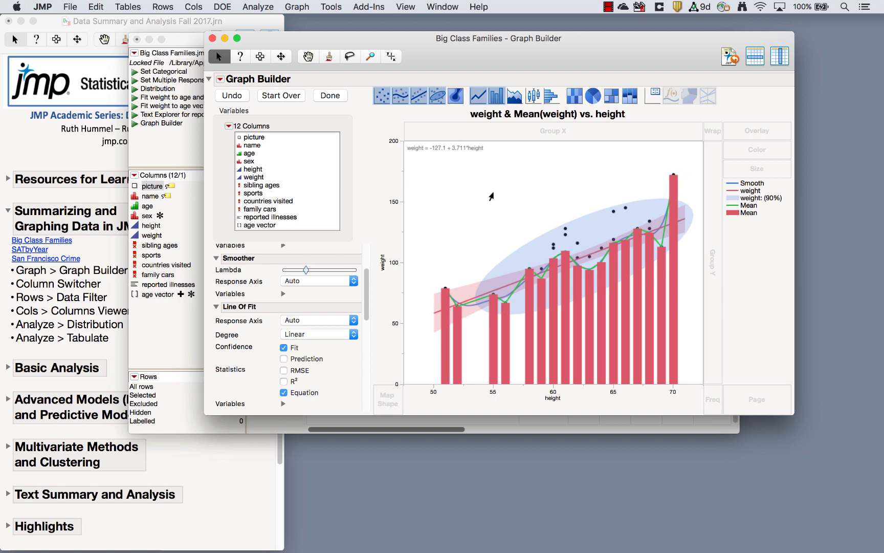
{"action": "left_click_drag", "start_coordinate": [576, 98], "coordinate": [582, 218]}
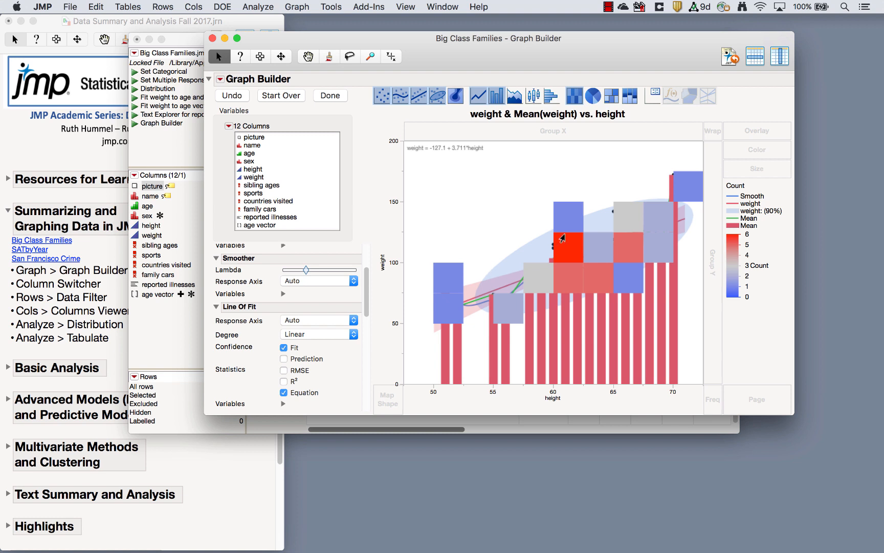
{"action": "mouse_move", "coordinate": [563, 238]}
{"action": "left_click", "coordinate": [233, 97]}
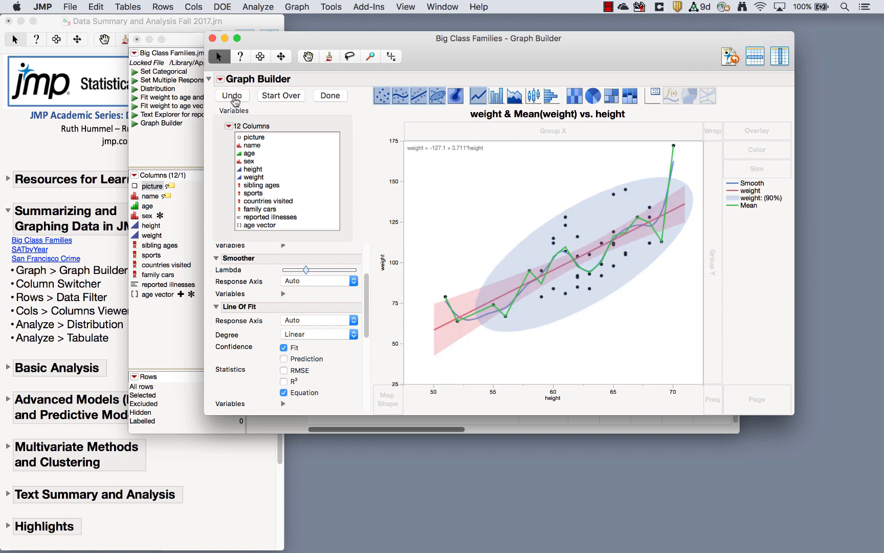
- Start the graph over with height on X and weight on Y, replacing the smoother with a linear line of fit
{"action": "left_click", "coordinate": [285, 96]}
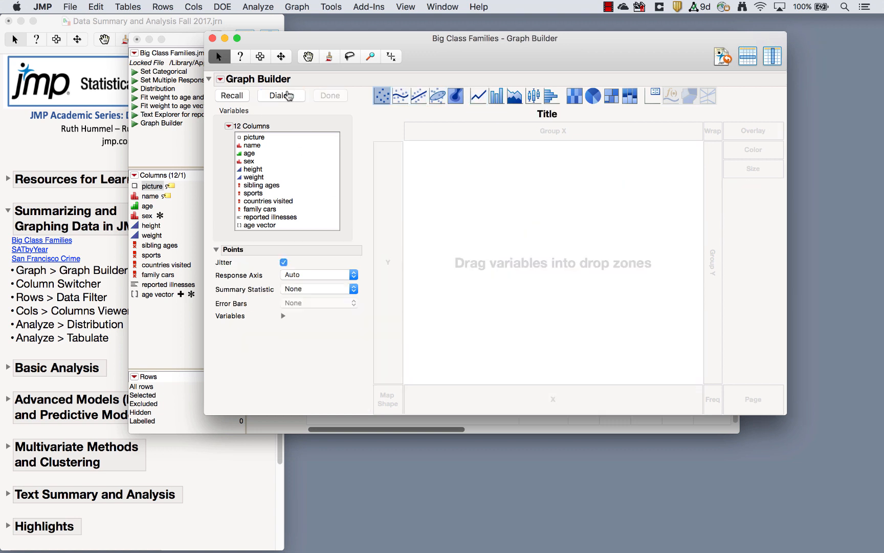
{"action": "left_click_drag", "start_coordinate": [253, 170], "coordinate": [533, 405]}
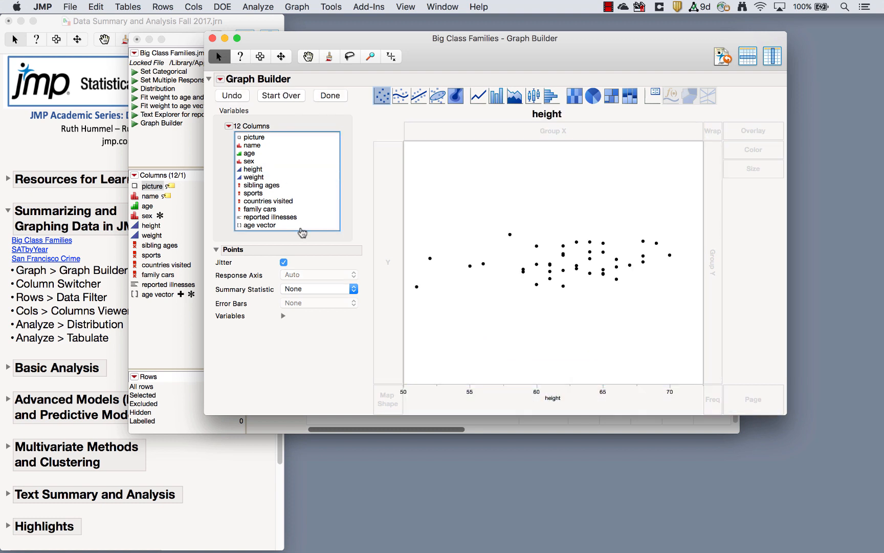
{"action": "left_click_drag", "start_coordinate": [245, 177], "coordinate": [379, 234]}
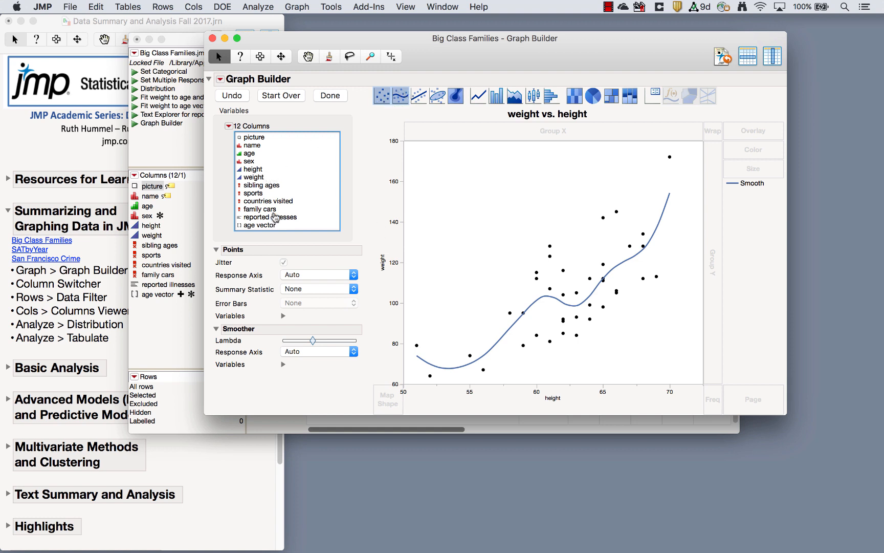
{"action": "left_click", "coordinate": [406, 99]}
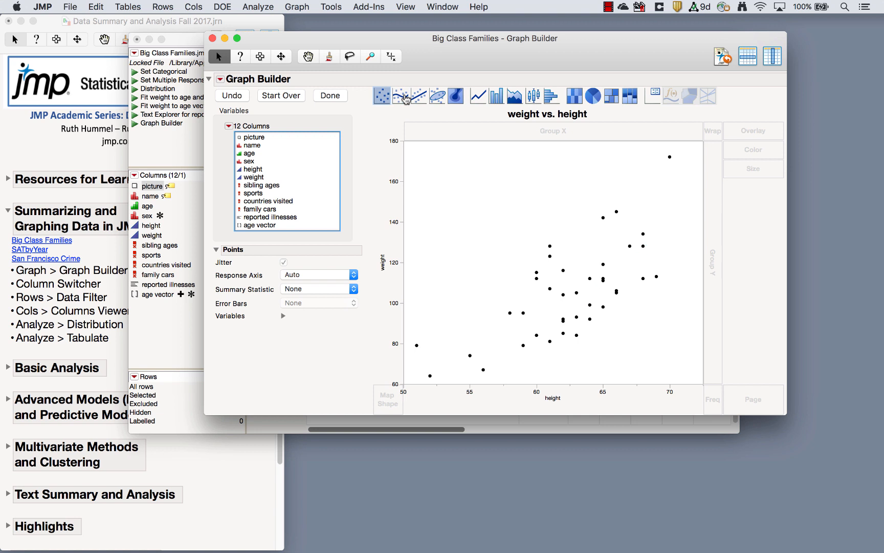
{"action": "left_click_drag", "start_coordinate": [419, 97], "coordinate": [480, 222]}
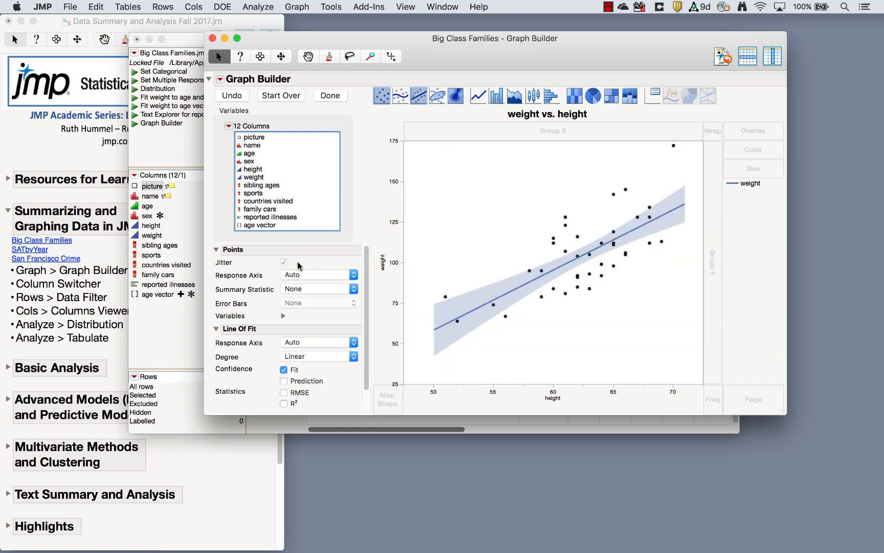
- Preview age as an overlay, try it as the Page variable to browse the graphs by age, then undo the paging
{"action": "left_click", "coordinate": [250, 154]}
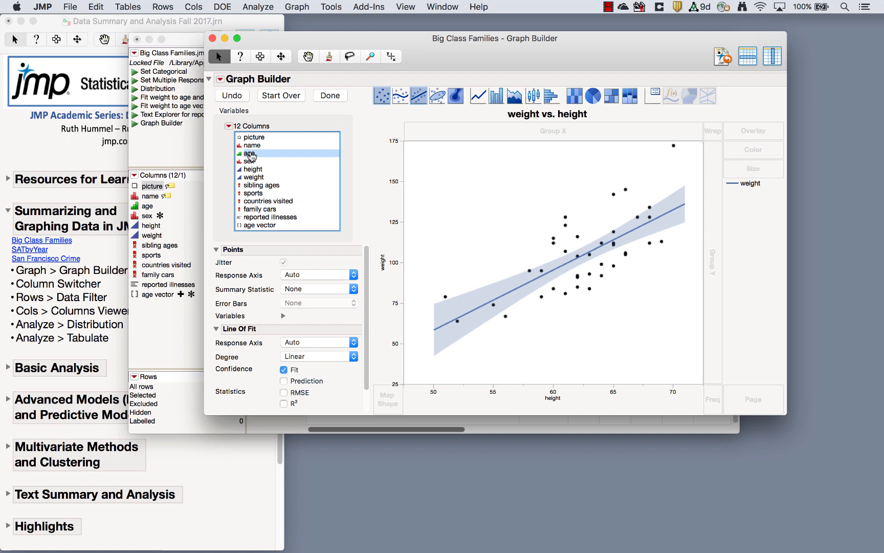
{"action": "left_click_drag", "start_coordinate": [250, 155], "coordinate": [738, 134]}
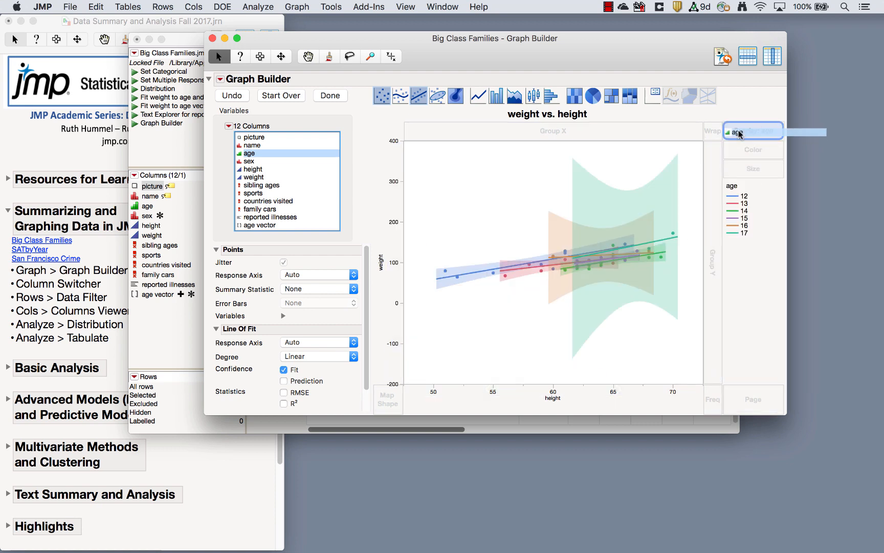
{"action": "left_click_drag", "start_coordinate": [738, 132], "coordinate": [745, 401]}
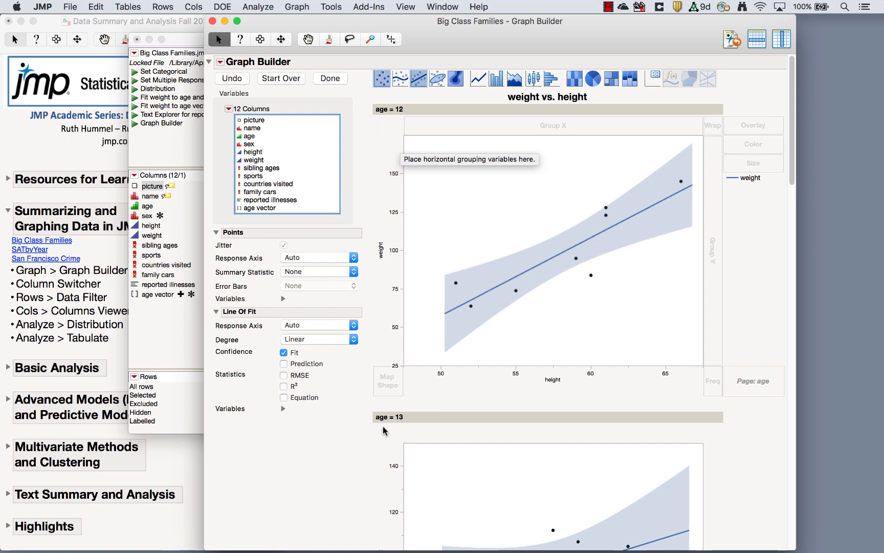
{"action": "scroll", "coordinate": [384, 430], "scroll_direction": "down", "scroll_amount": 10}
{"action": "scroll", "coordinate": [384, 431], "scroll_direction": "up", "scroll_amount": 10}
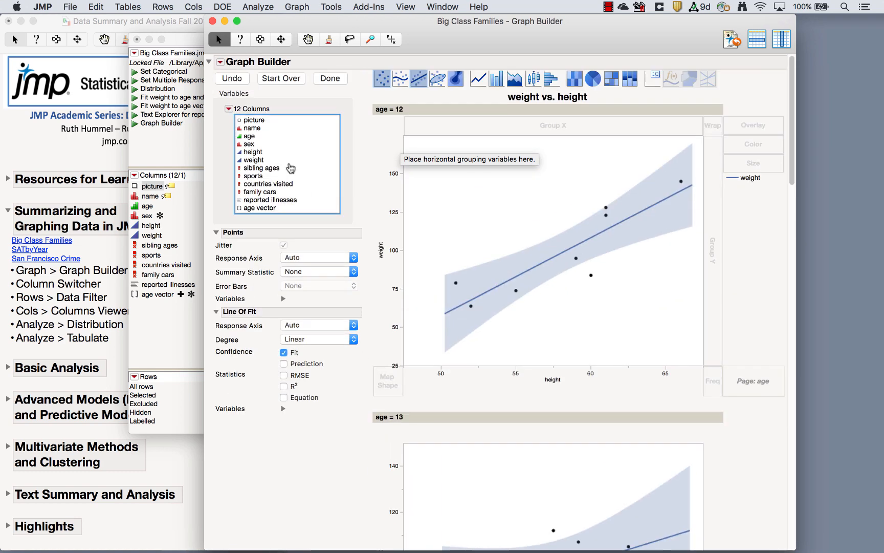
{"action": "left_click", "coordinate": [233, 80]}
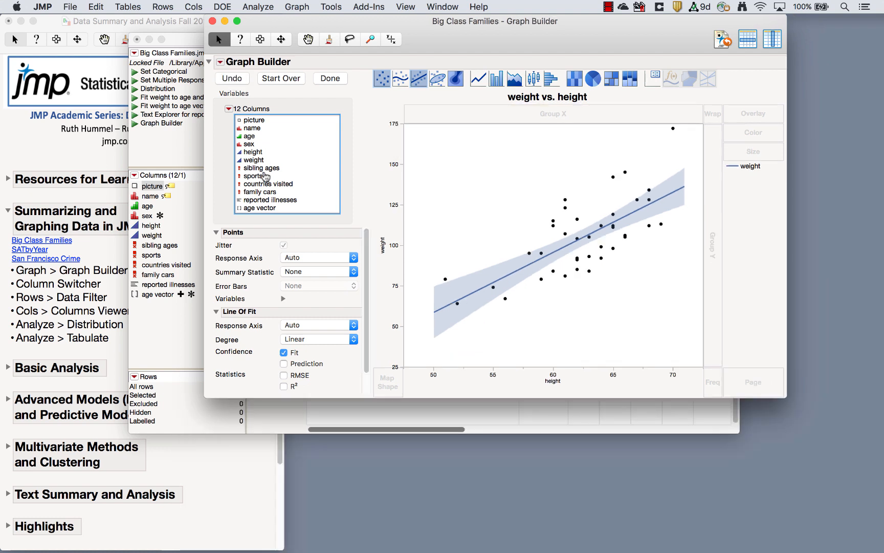
- Overlay the graph by sex and show the equations of the fitted lines
{"action": "left_click", "coordinate": [250, 145]}
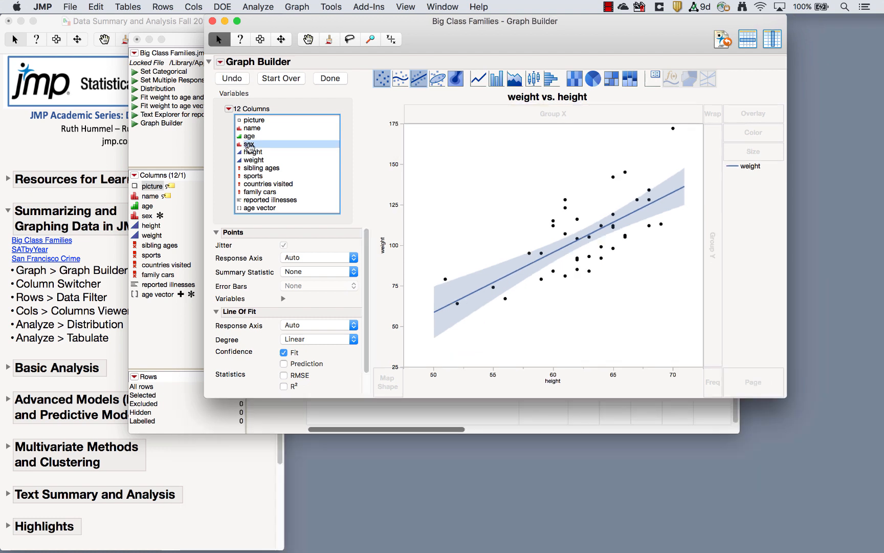
{"action": "left_click_drag", "start_coordinate": [249, 145], "coordinate": [744, 112]}
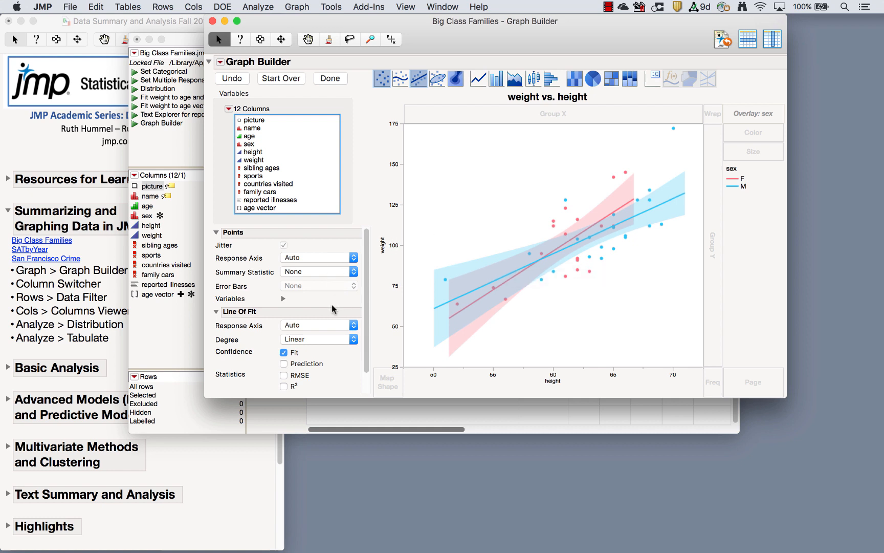
{"action": "scroll", "coordinate": [305, 367], "scroll_direction": "down", "scroll_amount": 2}
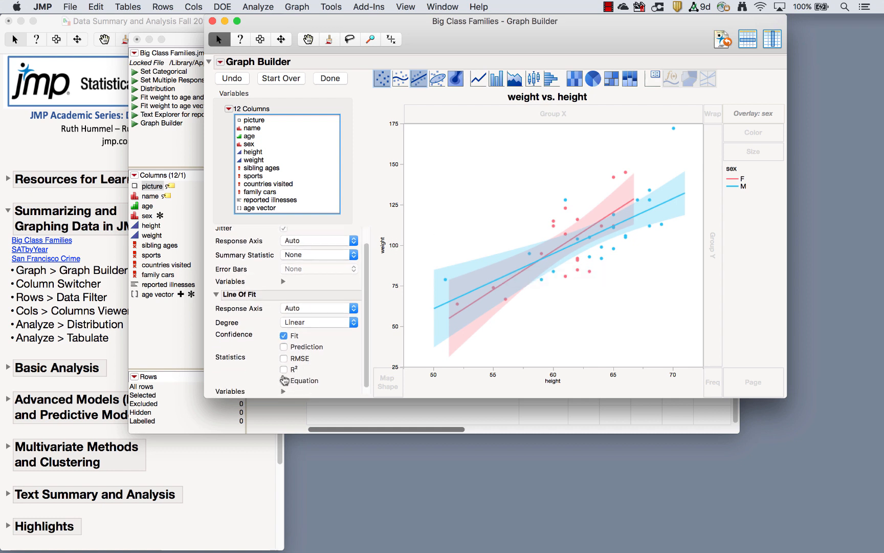
{"action": "left_click", "coordinate": [284, 380]}
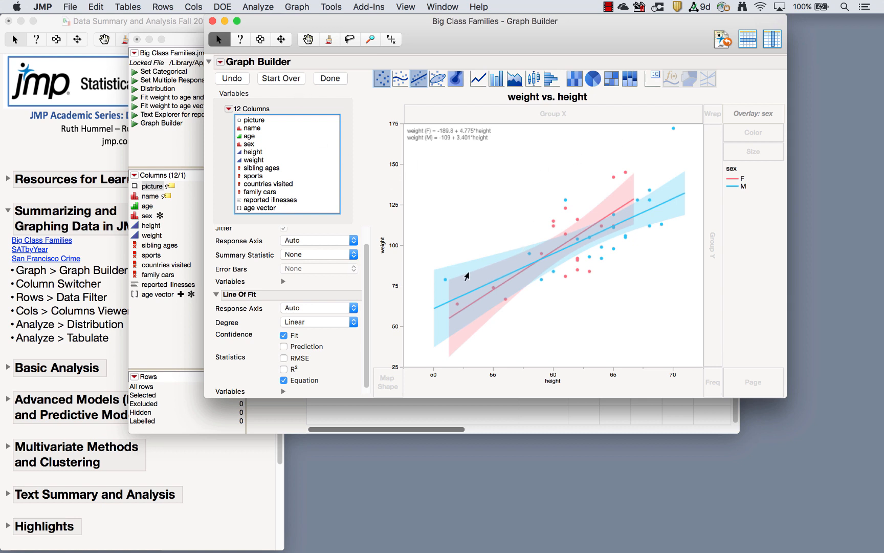
- Pin the labels with pictures for the points at height 51 and weight 79, height 63 and weight 84, and height 66 and weight 145
{"action": "mouse_move", "coordinate": [442, 283]}
{"action": "mouse_move", "coordinate": [470, 271]}
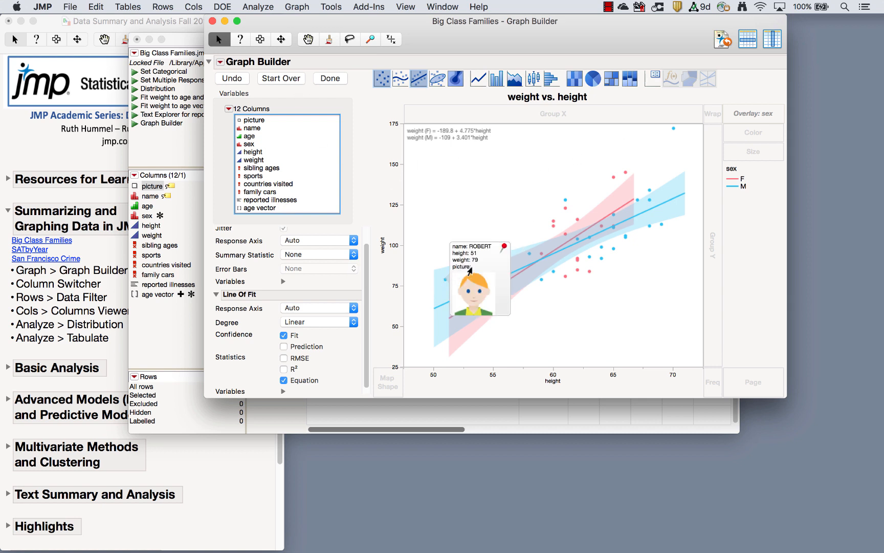
{"action": "left_click", "coordinate": [503, 249]}
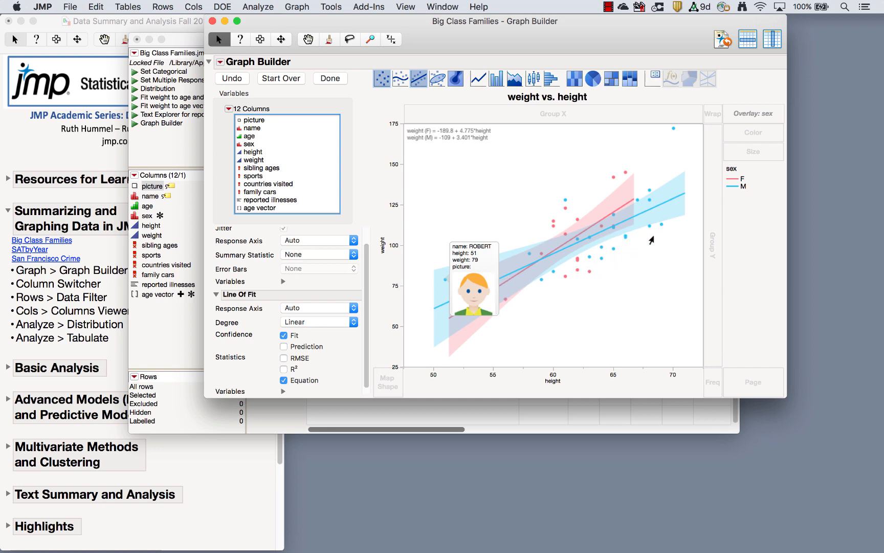
{"action": "mouse_move", "coordinate": [588, 275]}
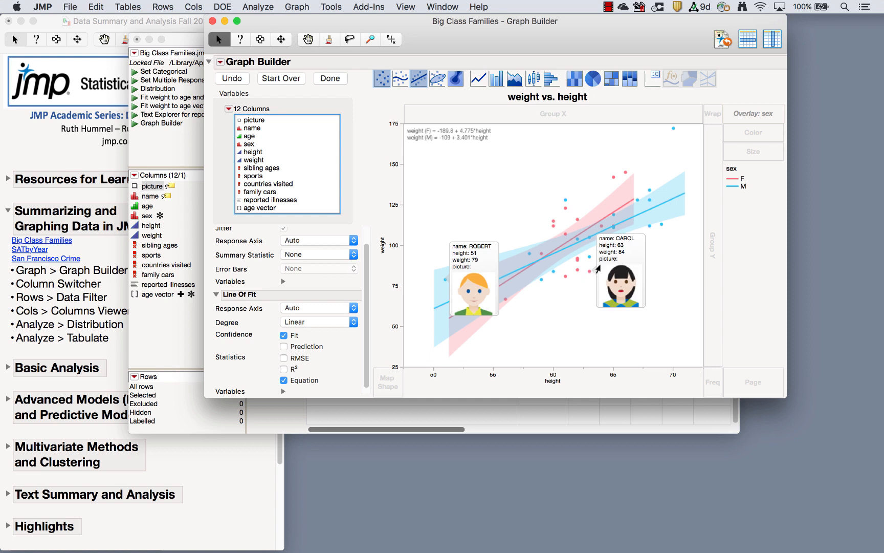
{"action": "left_click", "coordinate": [650, 242]}
{"action": "mouse_move", "coordinate": [628, 172]}
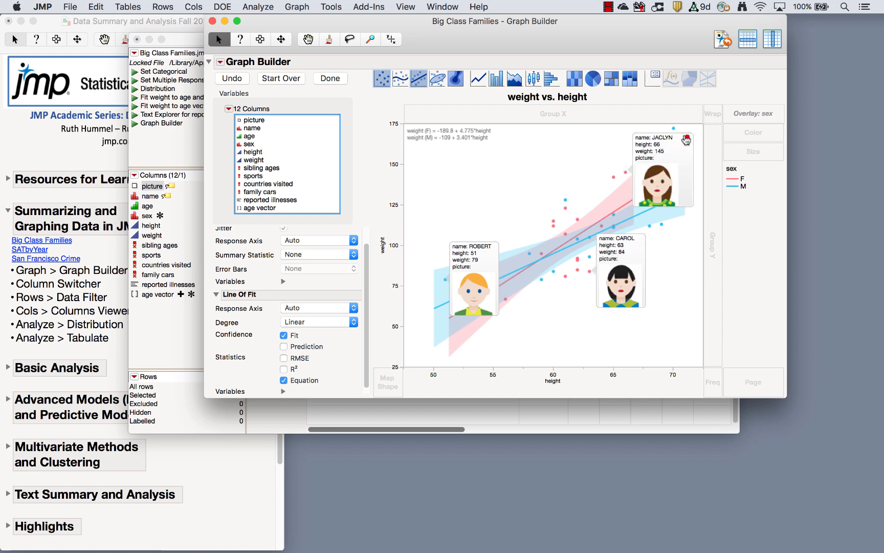
{"action": "left_click", "coordinate": [687, 138]}
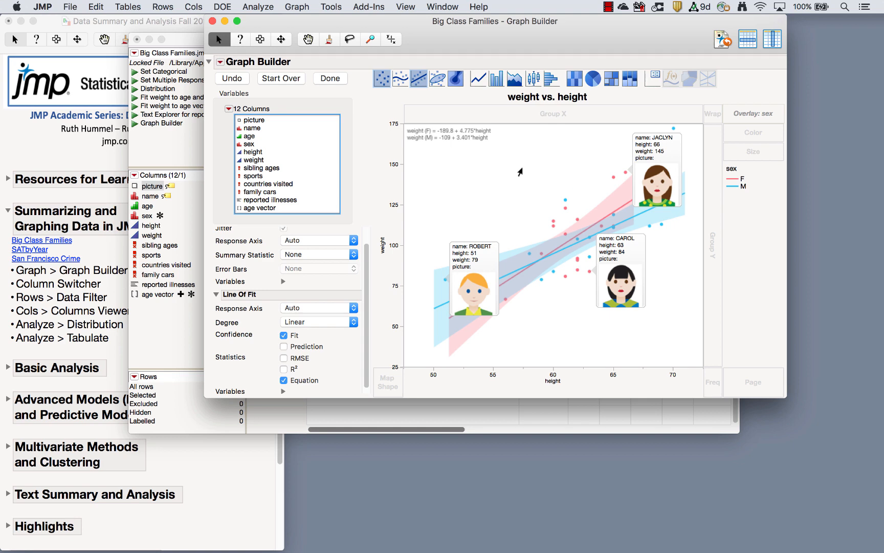
- Finish the graph to hide its control panel, try selecting the whole graph with the Selection tool, and clear the selection
{"action": "left_click", "coordinate": [328, 79]}
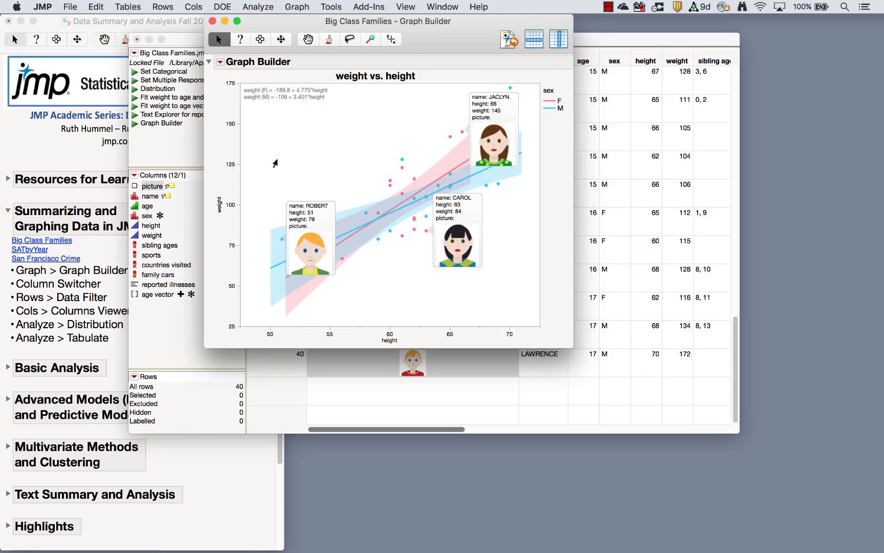
{"action": "left_click", "coordinate": [261, 41]}
{"action": "left_click", "coordinate": [342, 7]}
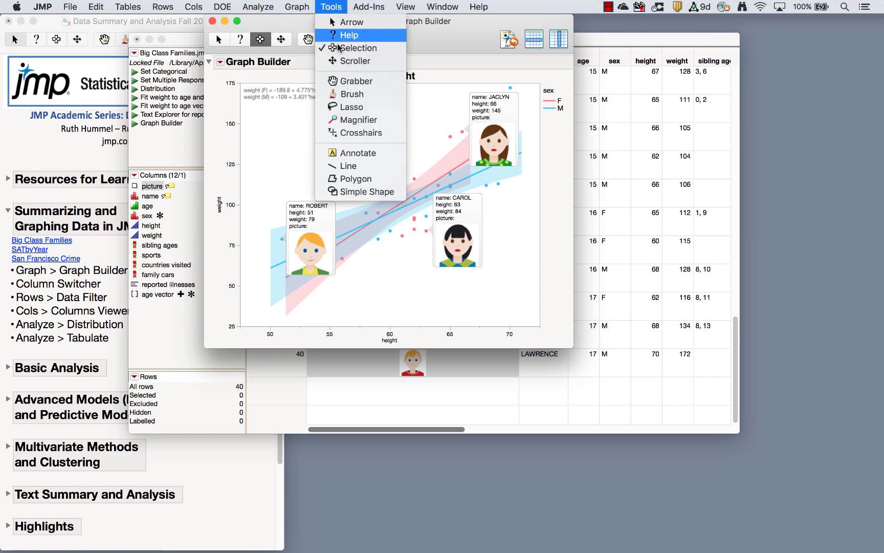
{"action": "left_click", "coordinate": [273, 24]}
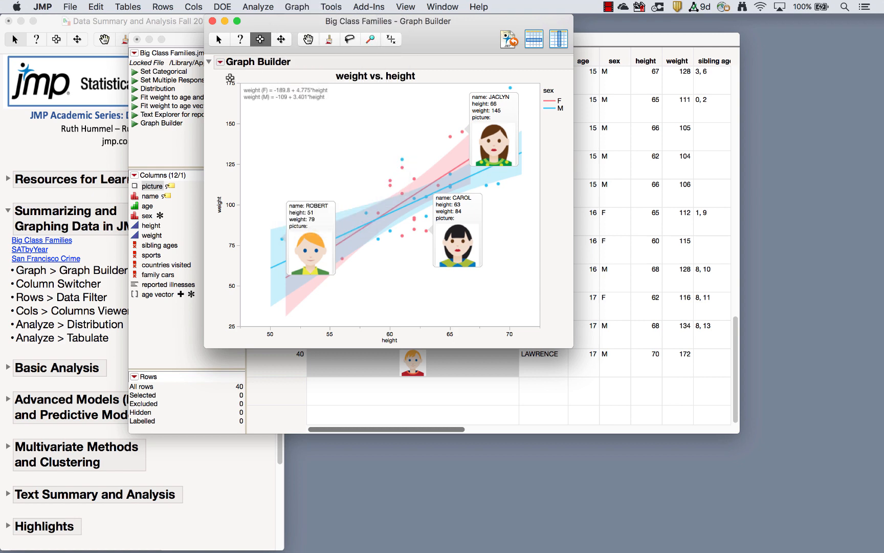
{"action": "left_click_drag", "start_coordinate": [221, 82], "coordinate": [288, 159]}
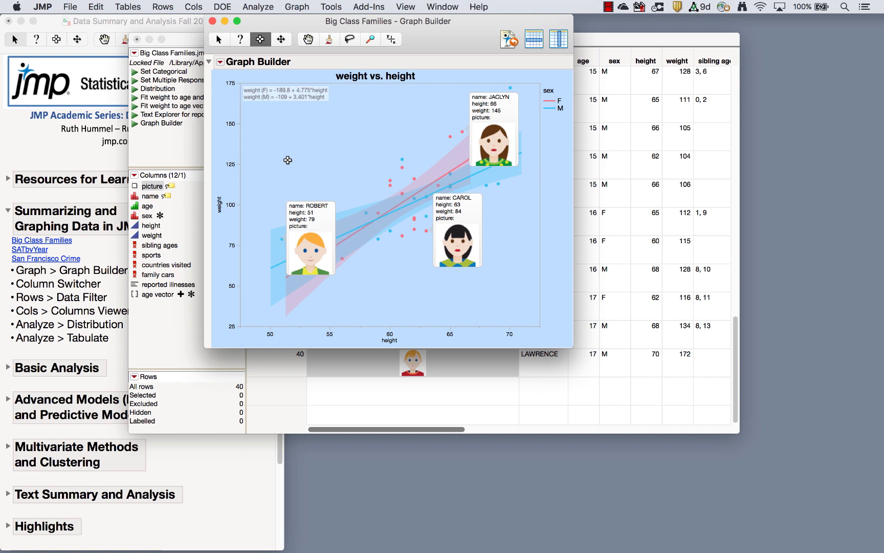
{"action": "left_click", "coordinate": [225, 76]}
{"action": "left_click", "coordinate": [219, 39]}
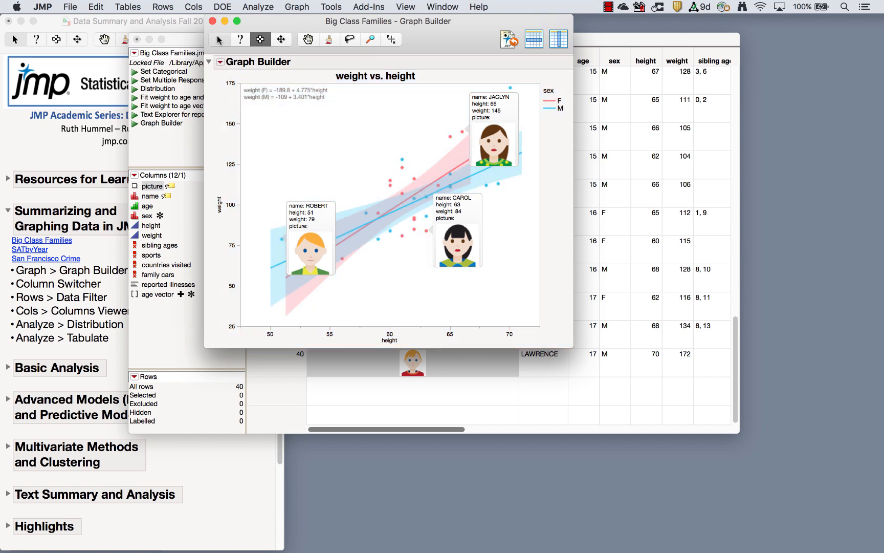
- Review the formats for exporting the graph report, including the available image formats, without exporting anything
{"action": "left_click", "coordinate": [68, 7]}
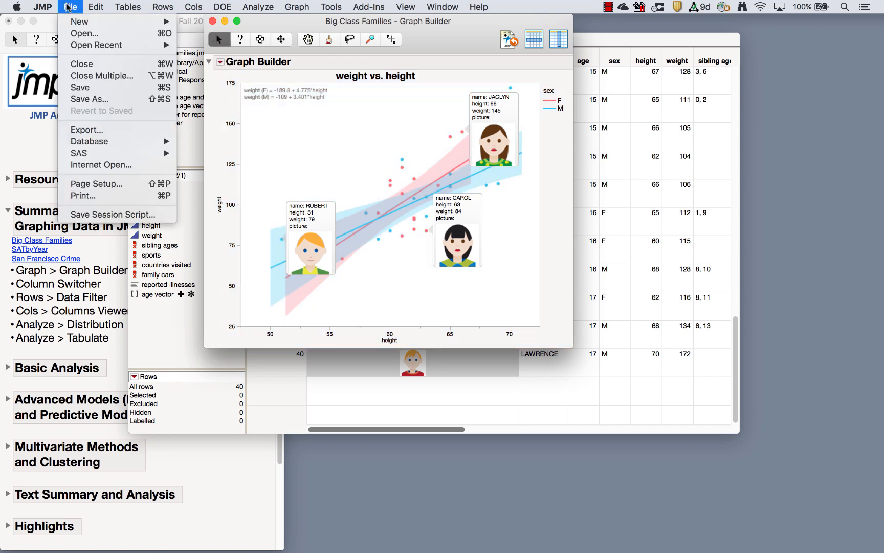
{"action": "left_click", "coordinate": [98, 131]}
{"action": "left_click", "coordinate": [301, 125]}
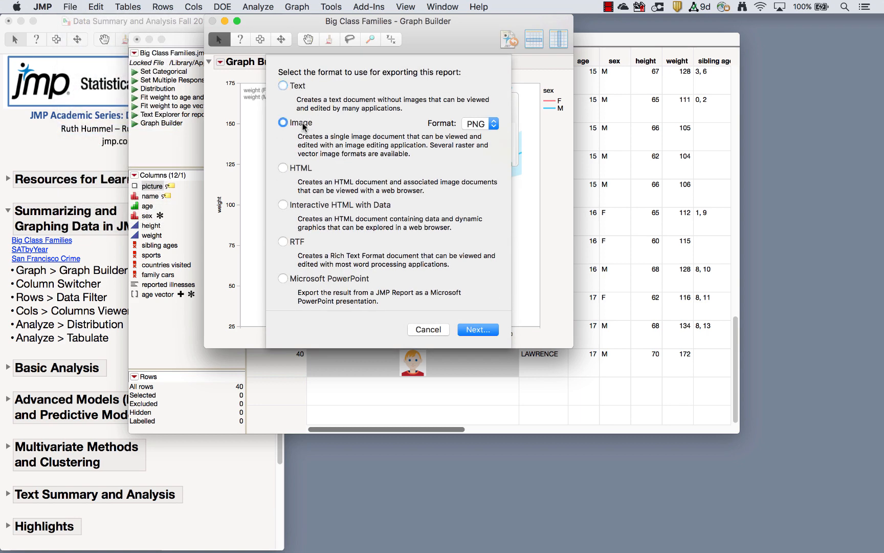
{"action": "left_click", "coordinate": [484, 125]}
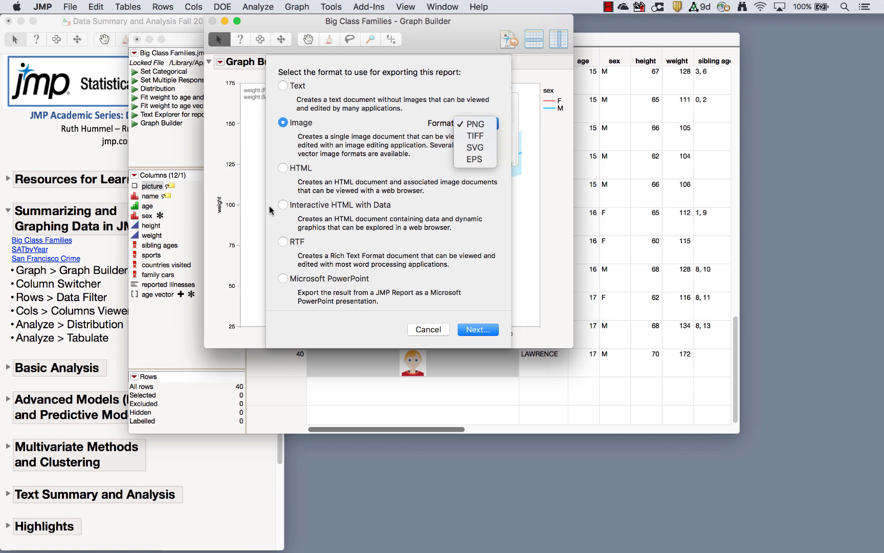
{"action": "left_click", "coordinate": [287, 206]}
{"action": "left_click", "coordinate": [283, 168]}
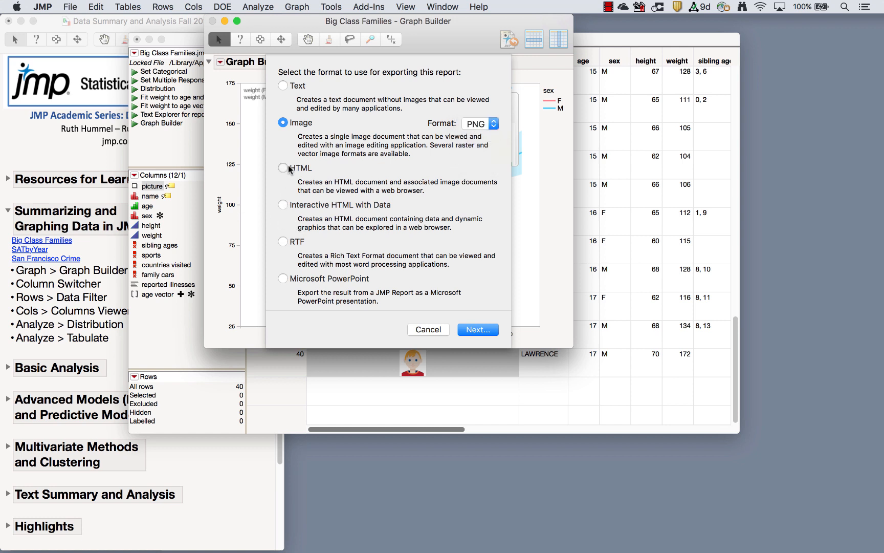
{"action": "left_click", "coordinate": [283, 204]}
{"action": "left_click", "coordinate": [283, 279]}
{"action": "left_click", "coordinate": [427, 329]}
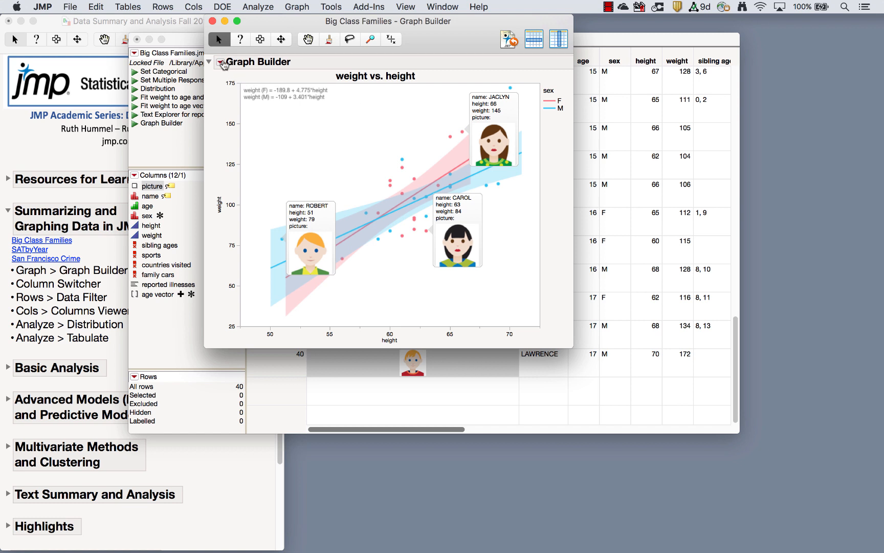
- Save the graph's script to the Big Class Families data table as "weight vs. height"
{"action": "left_click", "coordinate": [221, 62]}
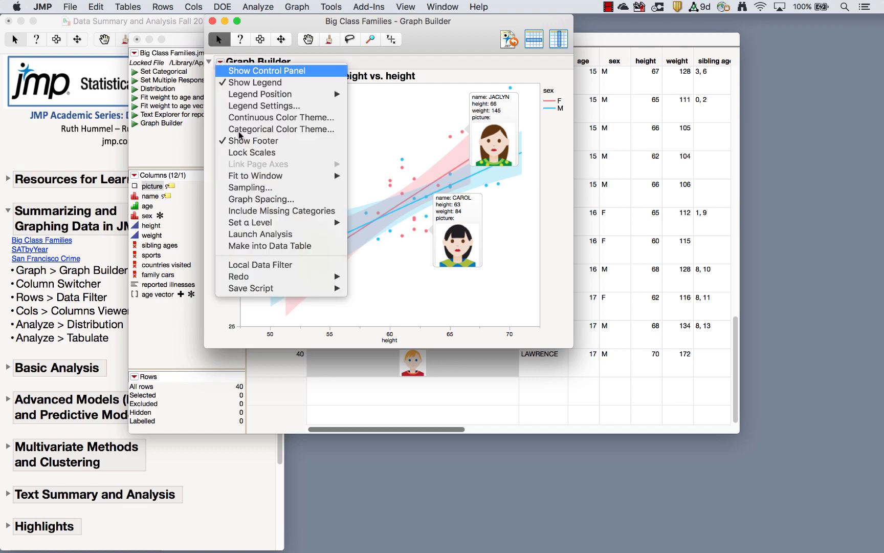
{"action": "mouse_move", "coordinate": [282, 290]}
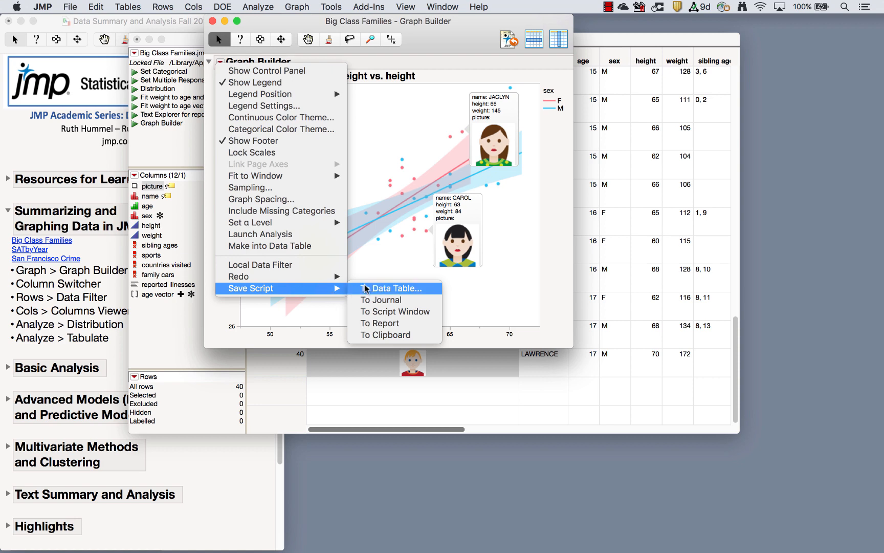
{"action": "left_click", "coordinate": [406, 289]}
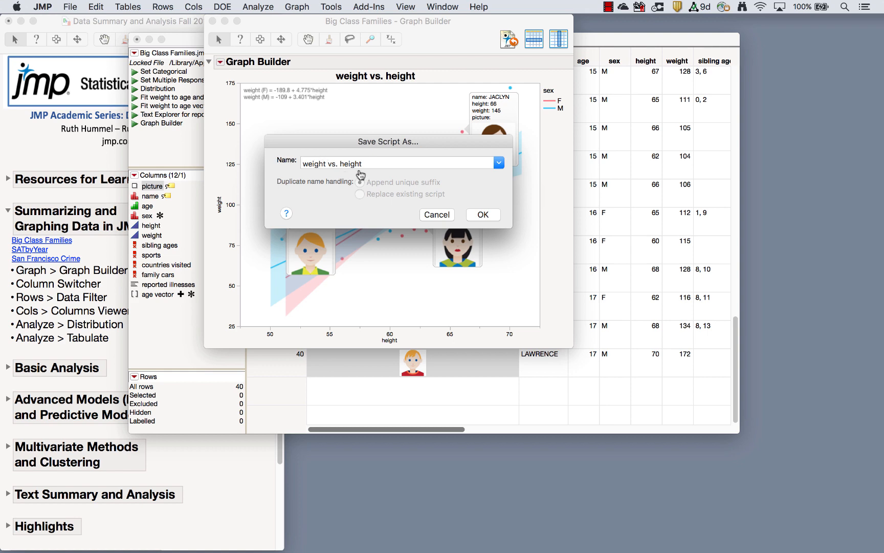
{"action": "left_click", "coordinate": [483, 215]}
{"action": "left_click", "coordinate": [180, 149]}
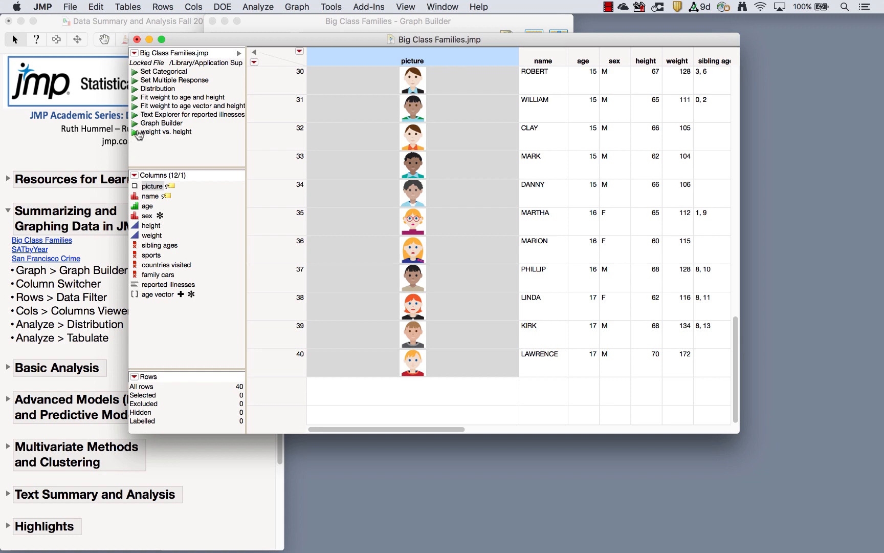
- Close the graph, recreate it by running the saved weight vs. height script, and close the recreated graph
{"action": "left_click", "coordinate": [283, 25]}
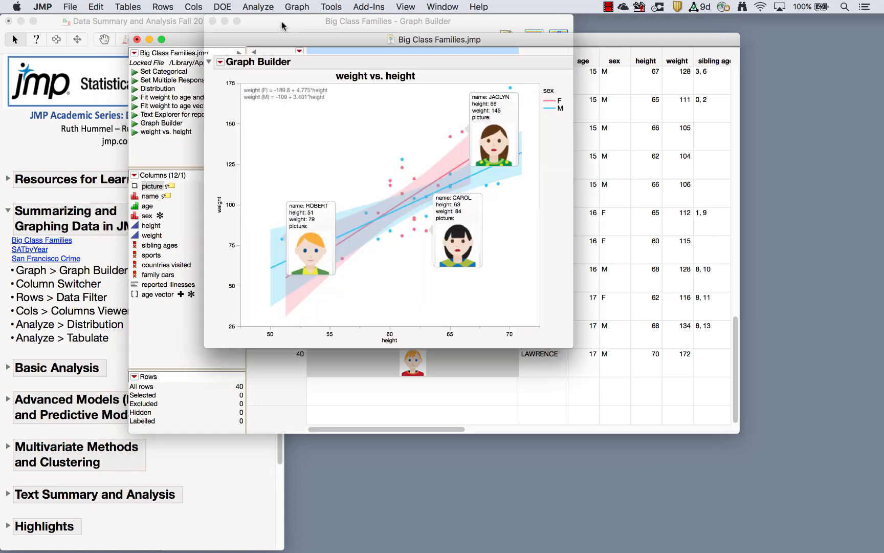
{"action": "left_click", "coordinate": [212, 21]}
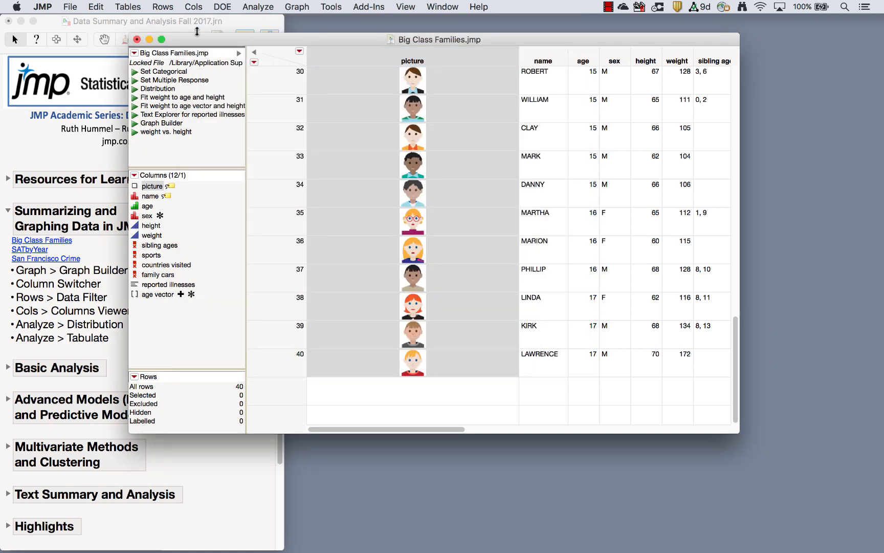
{"action": "left_click", "coordinate": [135, 133]}
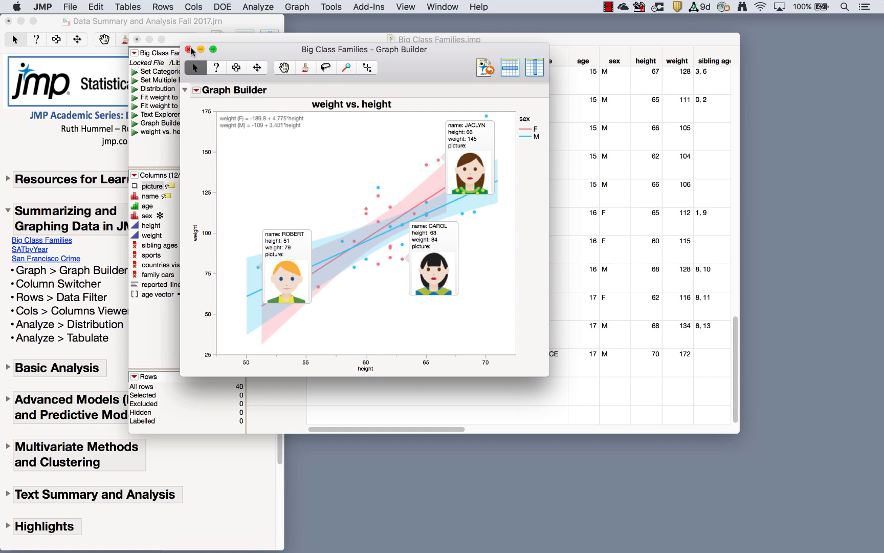
{"action": "left_click", "coordinate": [190, 49]}
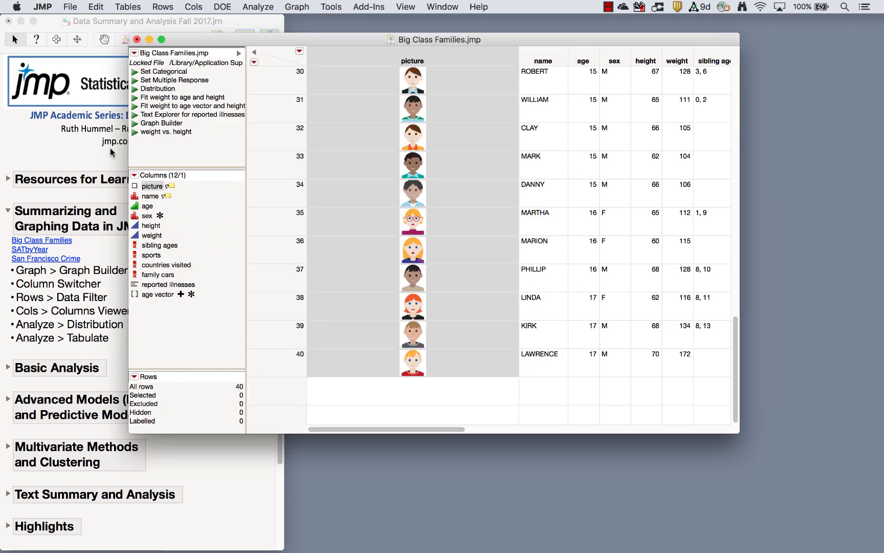
- Examine the code of the weight vs. height script, including its sex overlay, fit equation and pin annotations, and close it without changes
{"action": "right_click", "coordinate": [135, 134]}
{"action": "left_click", "coordinate": [155, 151]}
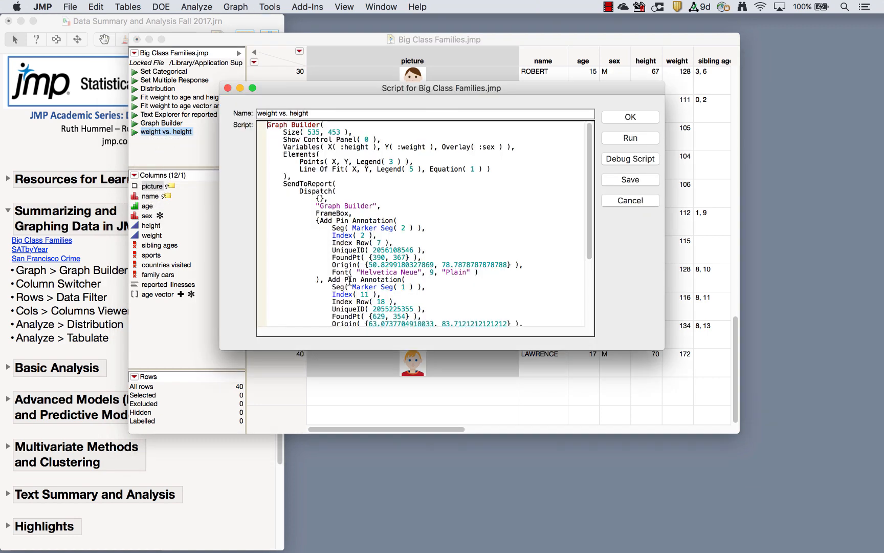
{"action": "scroll", "coordinate": [350, 281], "scroll_direction": "down", "scroll_amount": 5}
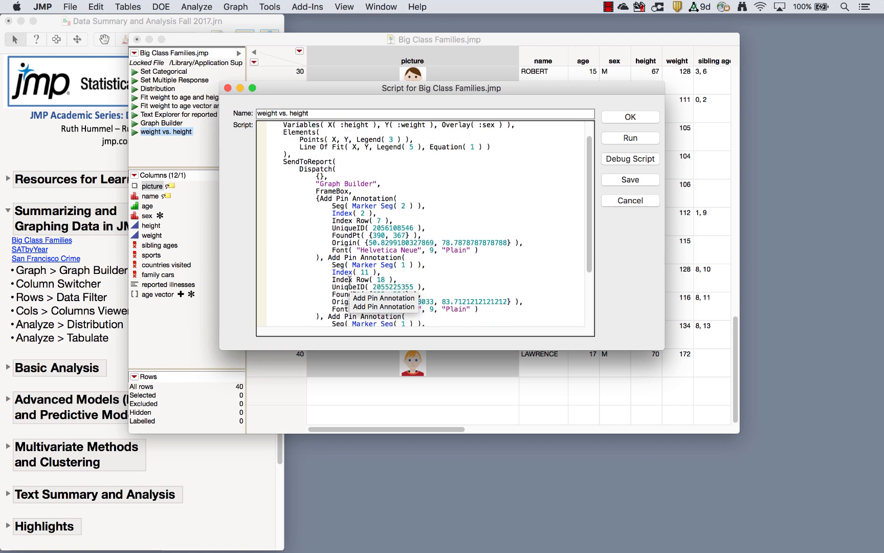
{"action": "scroll", "coordinate": [350, 281], "scroll_direction": "up", "scroll_amount": 5}
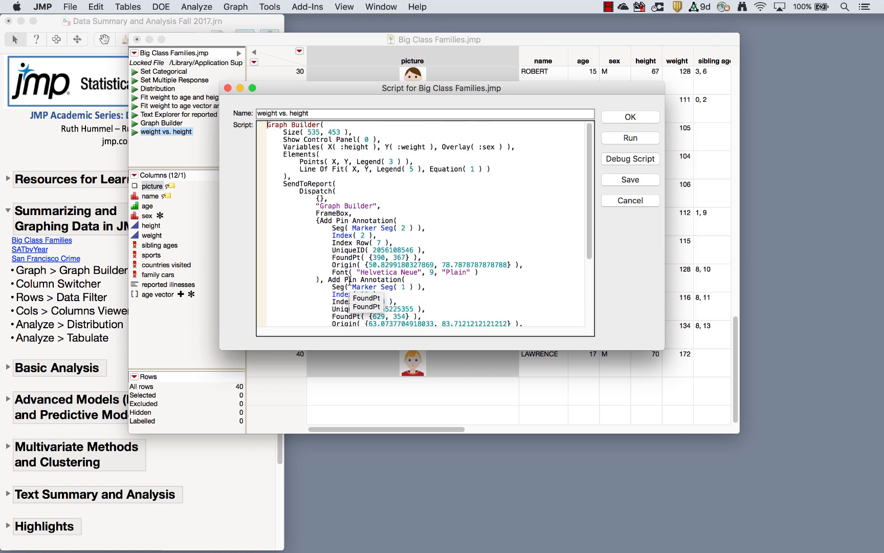
{"action": "left_click_drag", "start_coordinate": [325, 147], "coordinate": [498, 147]}
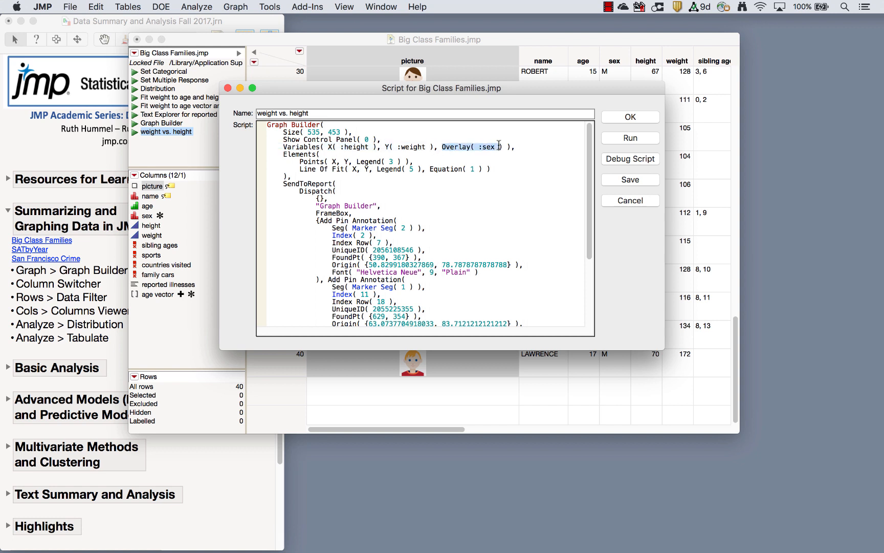
{"action": "left_click_drag", "start_coordinate": [428, 170], "coordinate": [484, 171]}
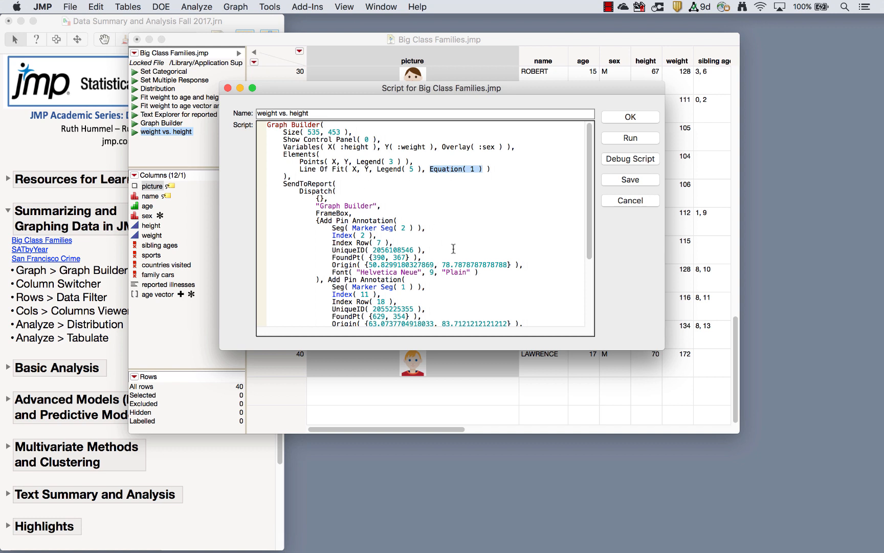
{"action": "mouse_move", "coordinate": [318, 220]}
{"action": "left_mouse_down"}
{"action": "mouse_move", "coordinate": [461, 286]}
{"action": "mouse_move", "coordinate": [429, 294]}
{"action": "mouse_move", "coordinate": [440, 326]}
{"action": "left_mouse_up"}
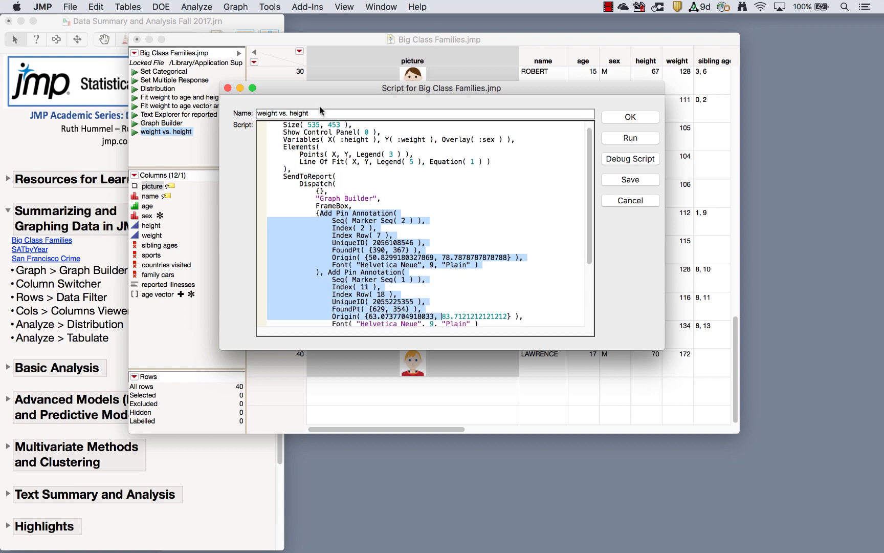
{"action": "left_click", "coordinate": [228, 88]}
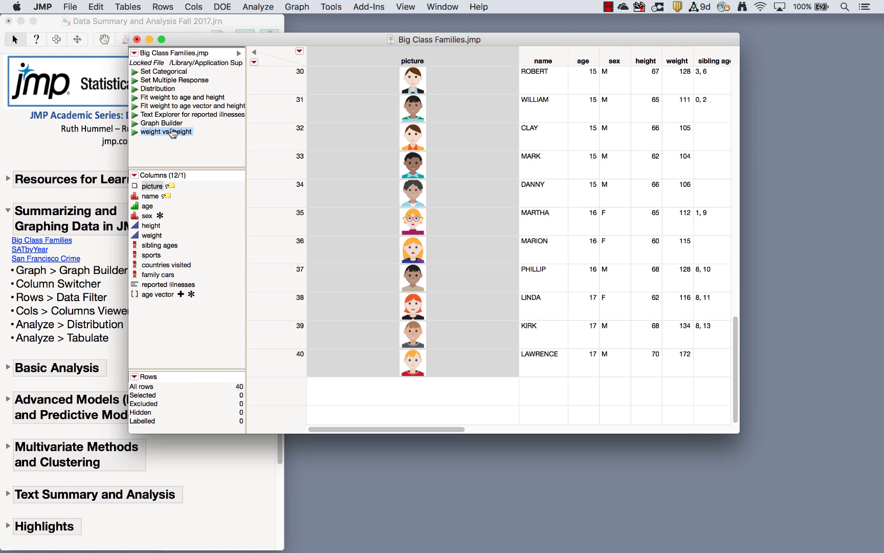
{"action": "left_click", "coordinate": [212, 162]}
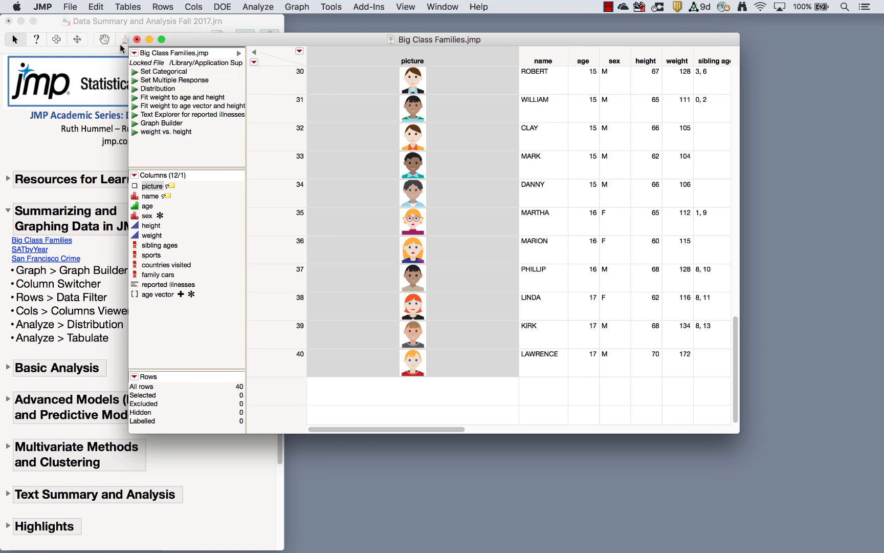
- Start an interactive Tabulate table from the Big Class Families data and add height as its column
{"action": "left_click", "coordinate": [268, 7]}
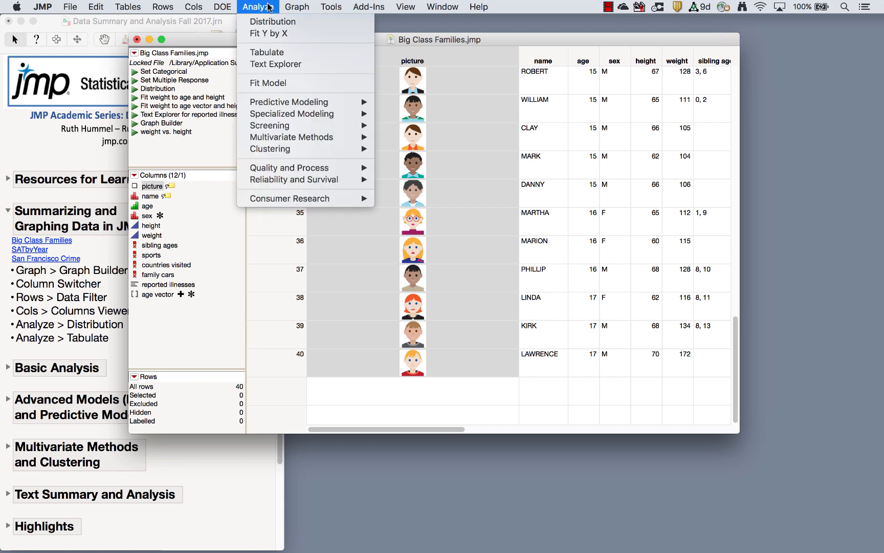
{"action": "mouse_move", "coordinate": [297, 7]}
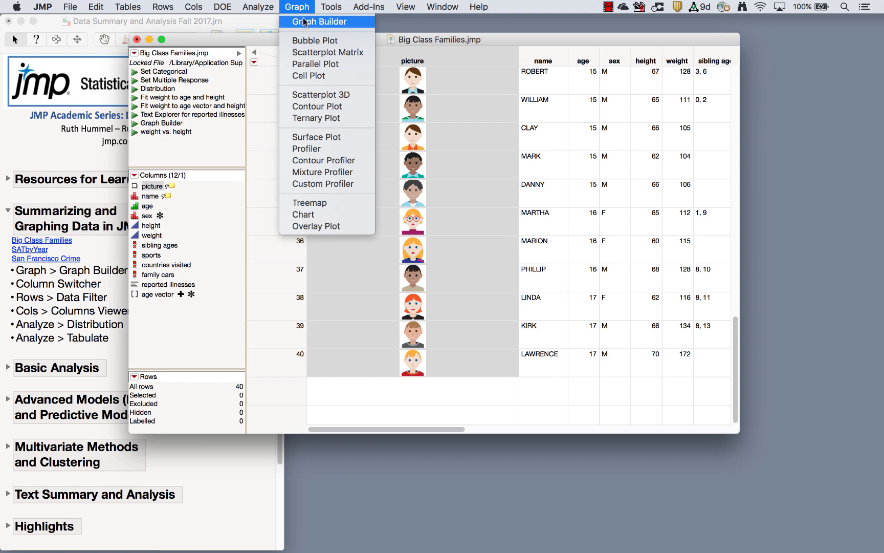
{"action": "mouse_move", "coordinate": [269, 7]}
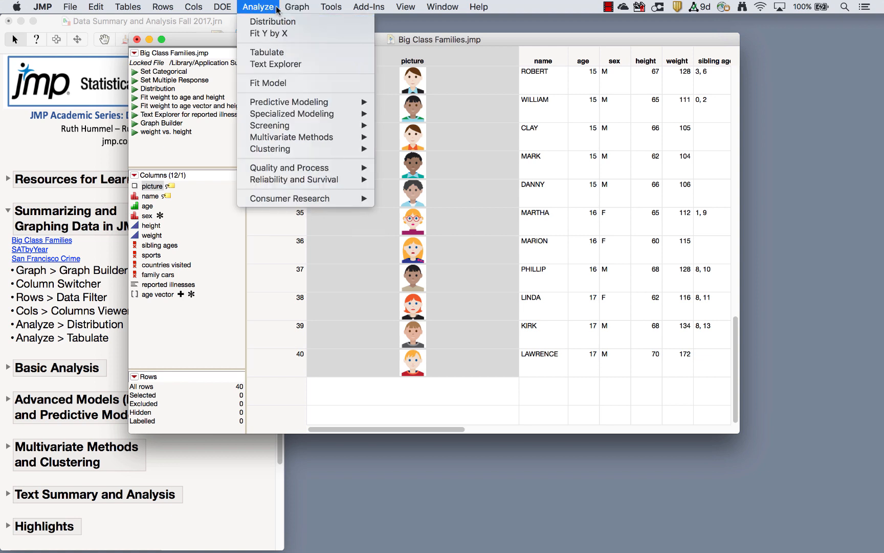
{"action": "left_click", "coordinate": [275, 52]}
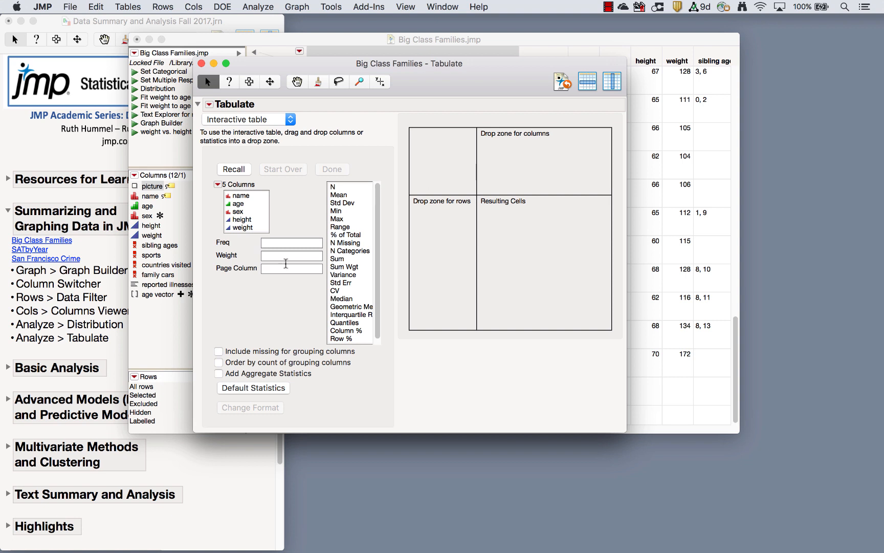
{"action": "left_click_drag", "start_coordinate": [246, 221], "coordinate": [527, 166]}
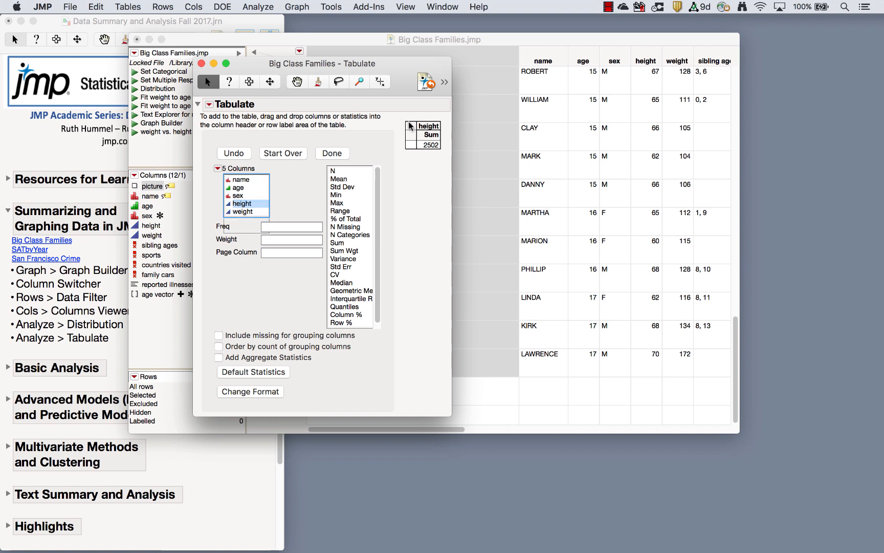
- Replace the Sum statistic for height with Mean in the summary table
{"action": "left_click", "coordinate": [431, 135]}
{"action": "mouse_move", "coordinate": [307, 378]}
{"action": "left_mouse_down"}
{"action": "mouse_move", "coordinate": [277, 341]}
{"action": "mouse_move", "coordinate": [205, 385]}
{"action": "mouse_move", "coordinate": [305, 372]}
{"action": "left_mouse_up"}
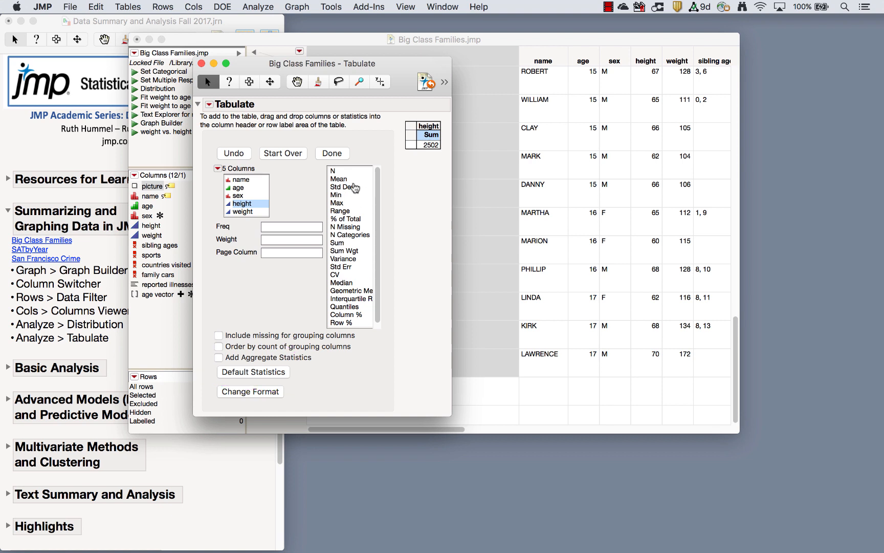
{"action": "left_click", "coordinate": [340, 180]}
{"action": "left_click_drag", "start_coordinate": [342, 185], "coordinate": [429, 135]}
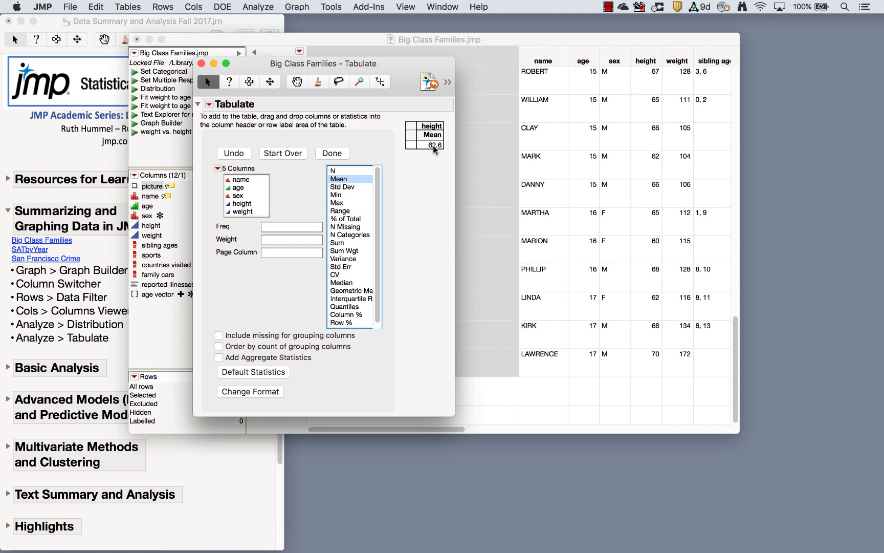
- Add age as the row grouping to break the mean height down by age
{"action": "left_click", "coordinate": [257, 188]}
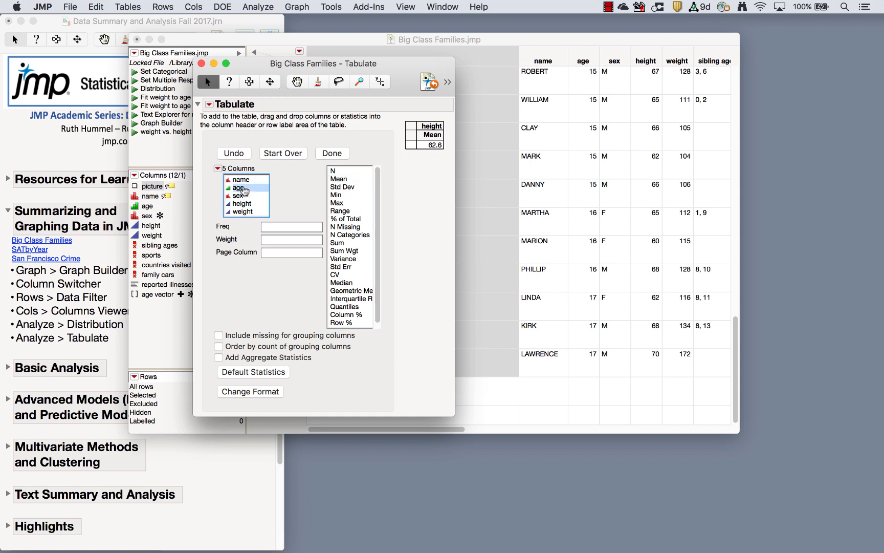
{"action": "left_click_drag", "start_coordinate": [257, 187], "coordinate": [372, 132]}
{"action": "left_click_drag", "start_coordinate": [240, 188], "coordinate": [419, 148]}
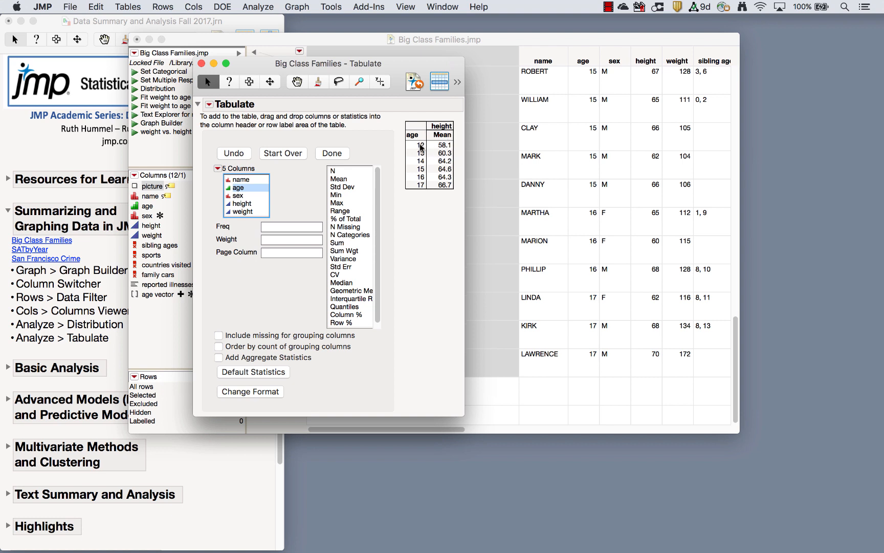
- Add the N statistic before the Mean and the Std Err statistic after it for height in the summary table
{"action": "left_click", "coordinate": [338, 172]}
{"action": "left_click_drag", "start_coordinate": [339, 173], "coordinate": [429, 134]}
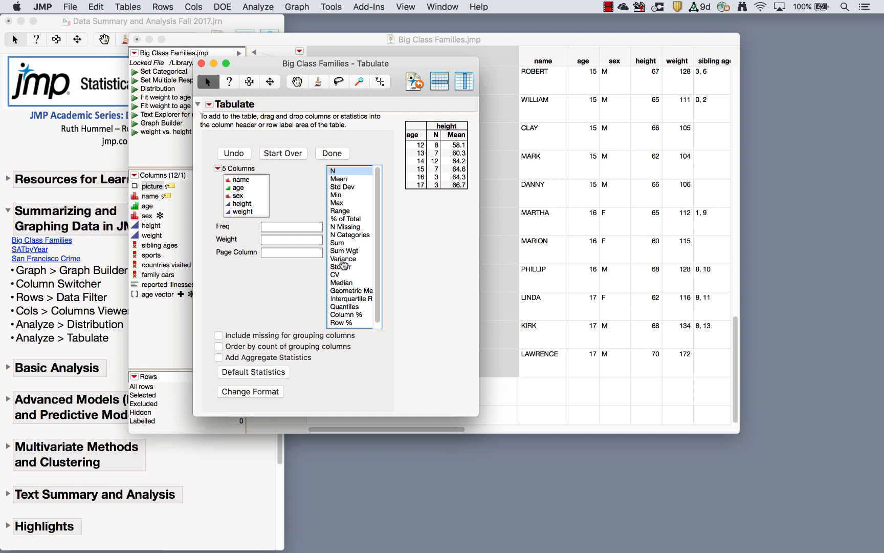
{"action": "left_click", "coordinate": [343, 267]}
{"action": "left_click_drag", "start_coordinate": [343, 268], "coordinate": [466, 139]}
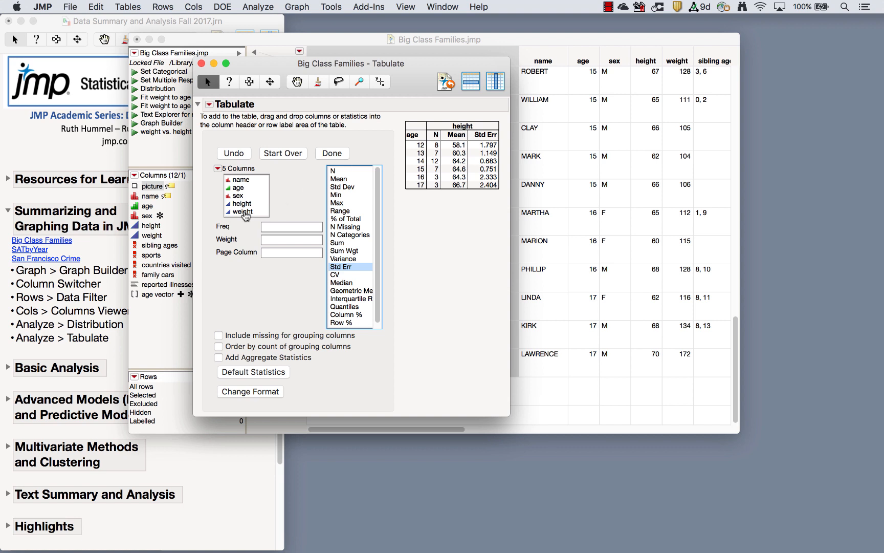
- Add weight beside height with the same statistics, group the ages within sex, and finish the summary table
{"action": "left_click", "coordinate": [243, 206]}
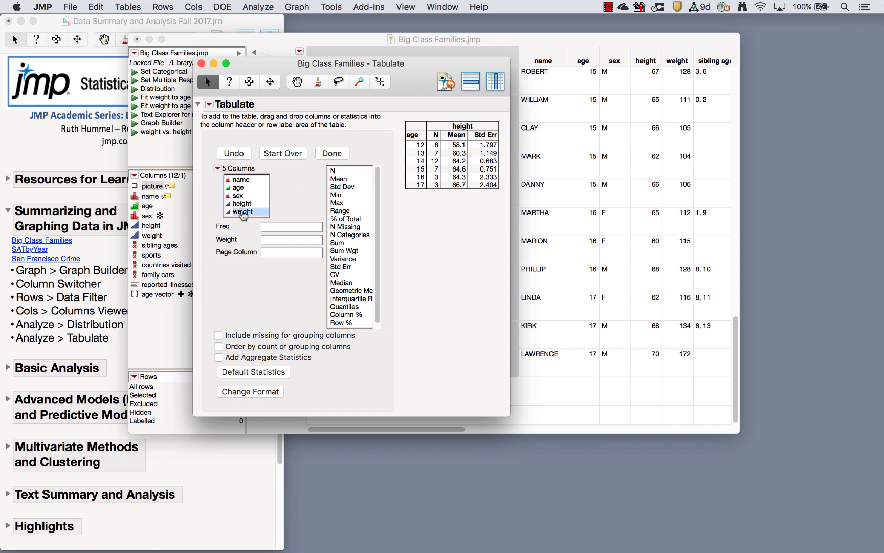
{"action": "left_click_drag", "start_coordinate": [242, 212], "coordinate": [452, 165]}
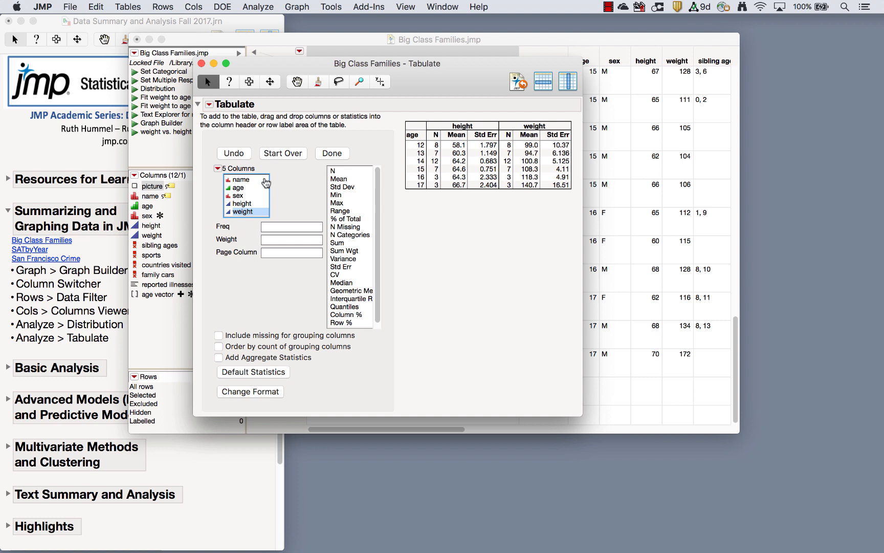
{"action": "left_click_drag", "start_coordinate": [243, 195], "coordinate": [409, 138]}
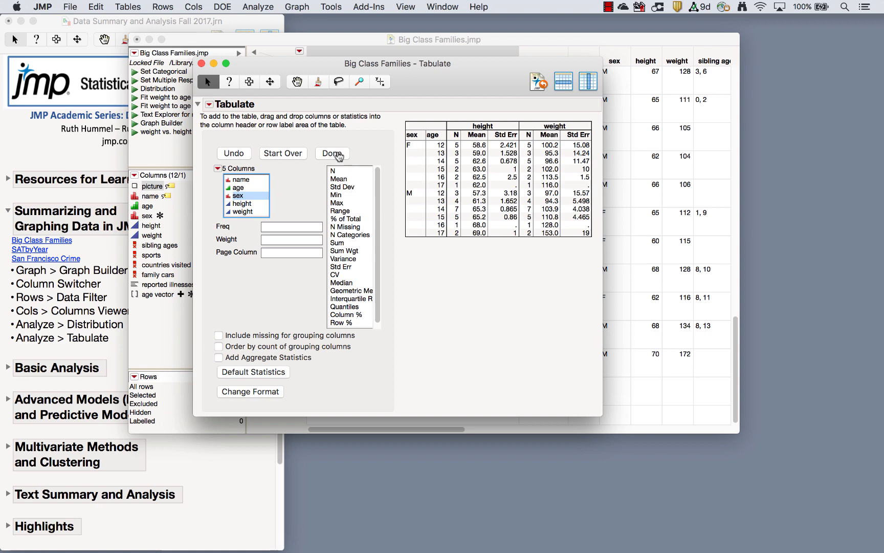
{"action": "left_click", "coordinate": [338, 154]}
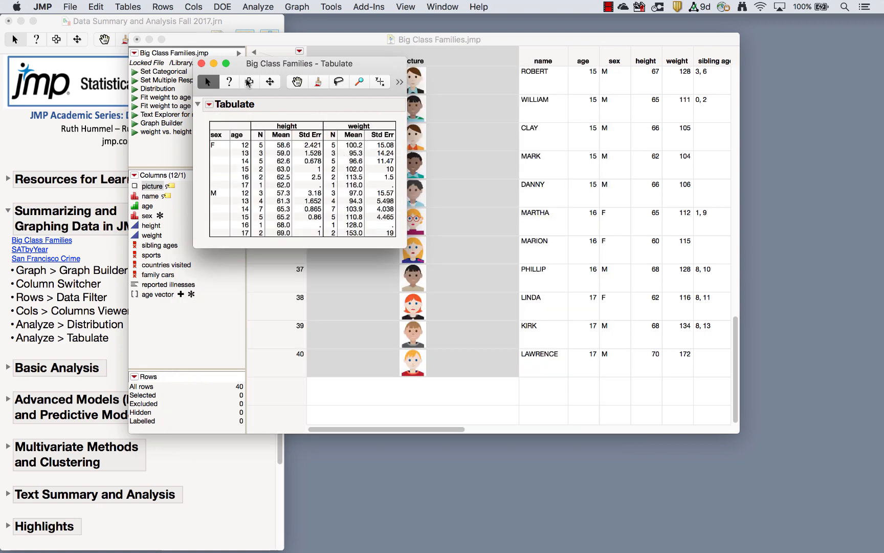
- Try selecting the whole Tabulate report as a block, clear the selection, and look at the options for saving it
{"action": "left_click", "coordinate": [249, 82]}
{"action": "left_click", "coordinate": [200, 115]}
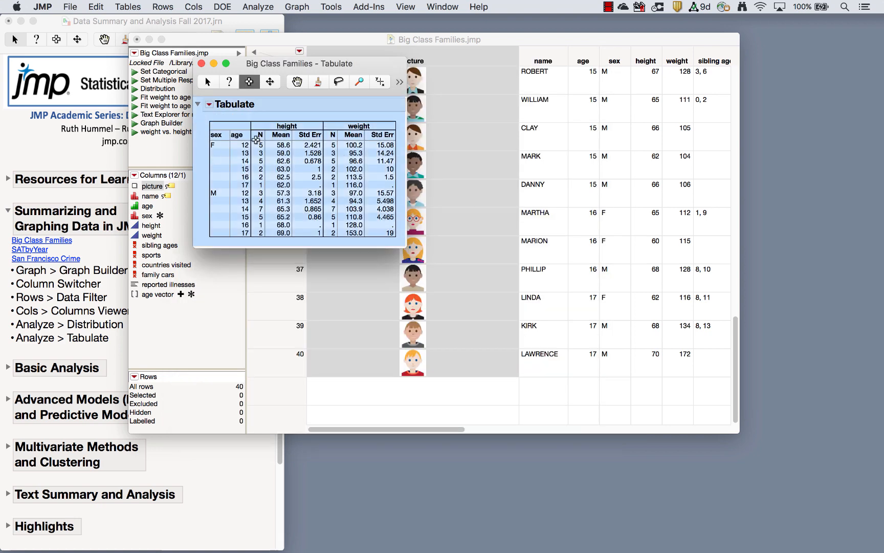
{"action": "left_click", "coordinate": [200, 128]}
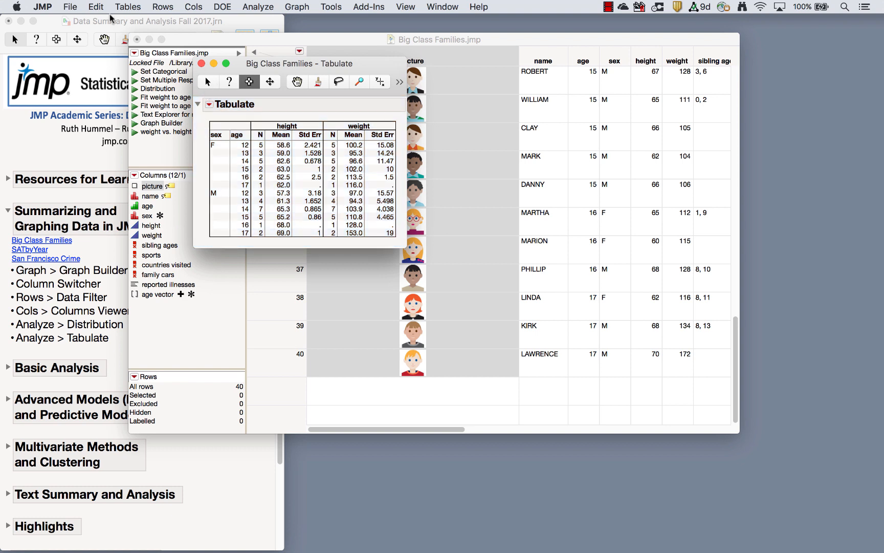
{"action": "left_click", "coordinate": [77, 7]}
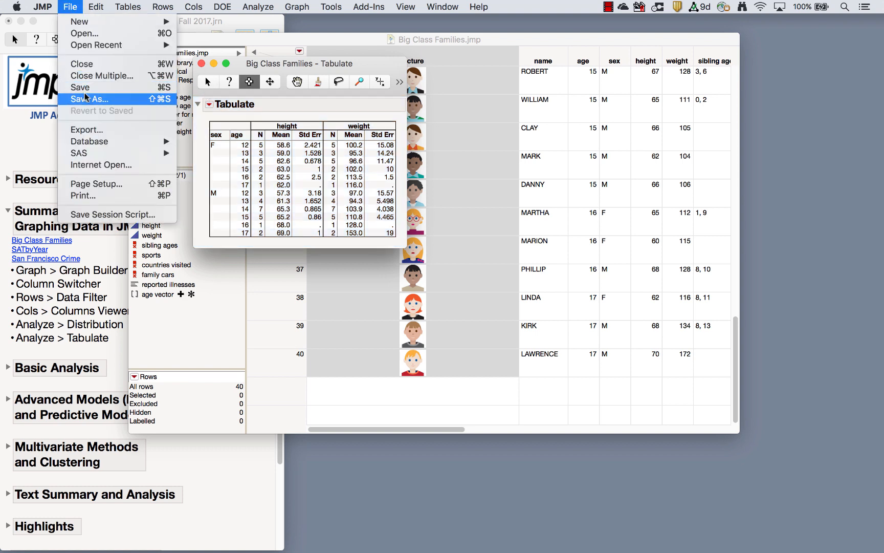
{"action": "left_click", "coordinate": [237, 112]}
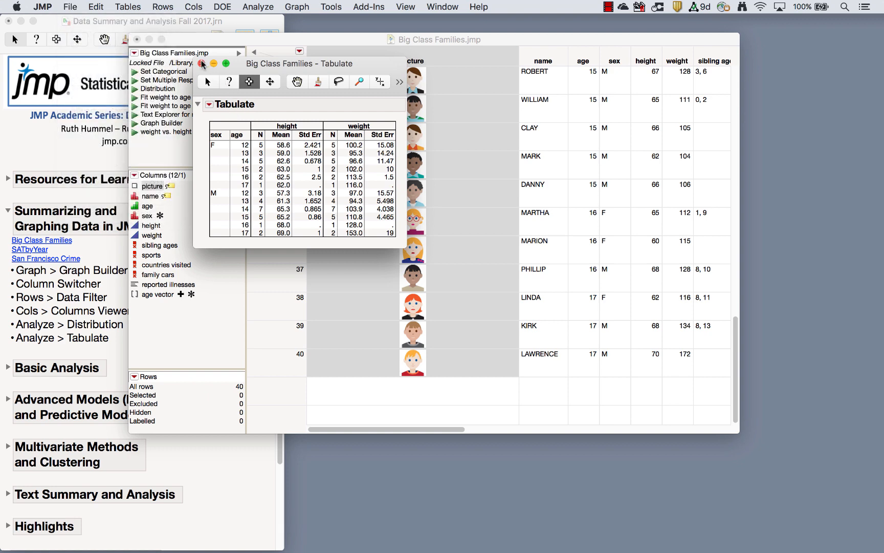
- Close the Tabulate report and the Big Class Families data table without saving changes
{"action": "left_click", "coordinate": [202, 63]}
{"action": "left_click", "coordinate": [136, 39]}
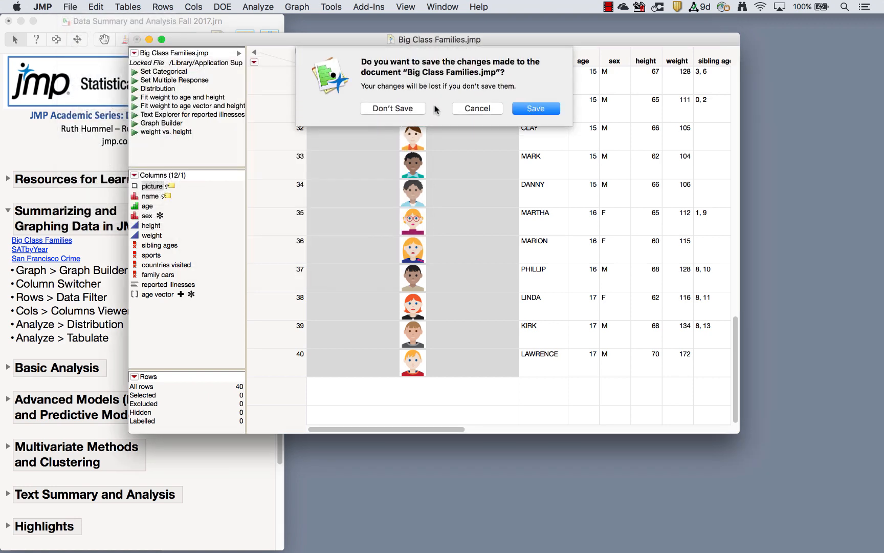
{"action": "left_click", "coordinate": [404, 109]}
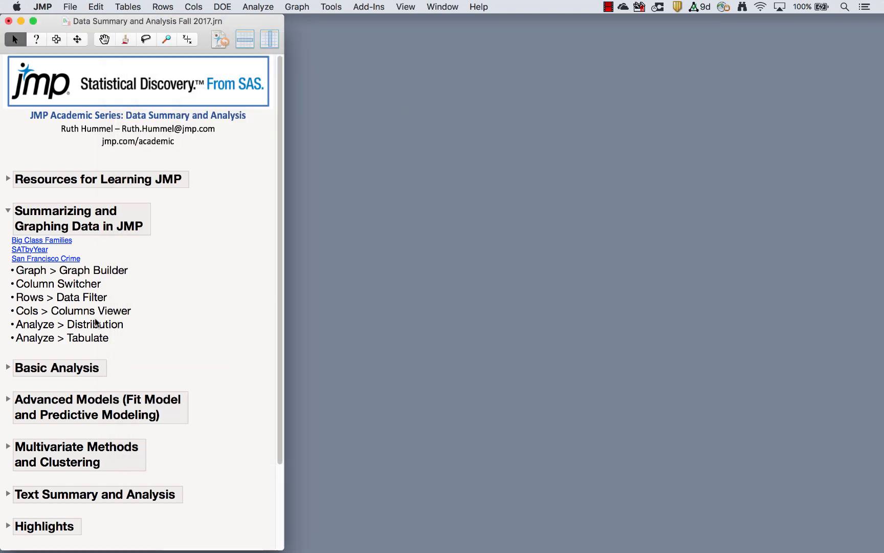
- Open the SATbyYear data table from the journal and clear all its row states
{"action": "left_click", "coordinate": [24, 251]}
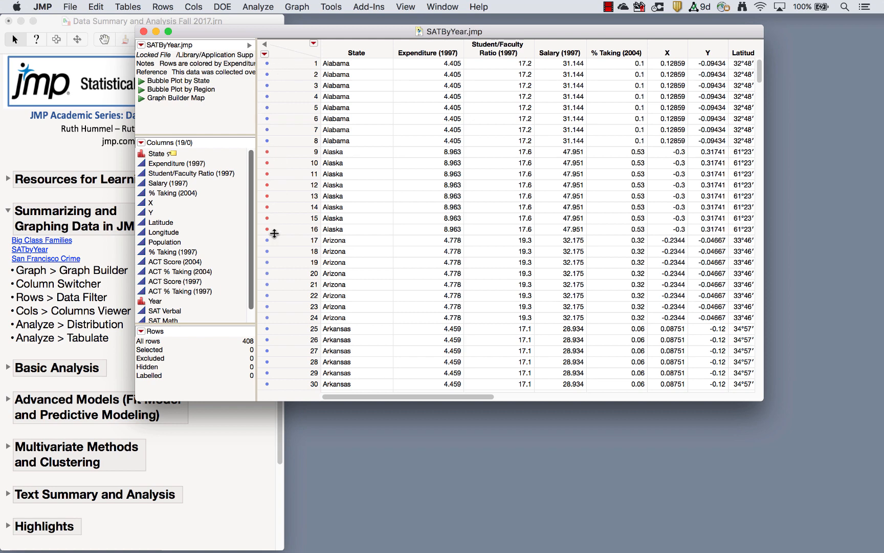
{"action": "right_click", "coordinate": [282, 46]}
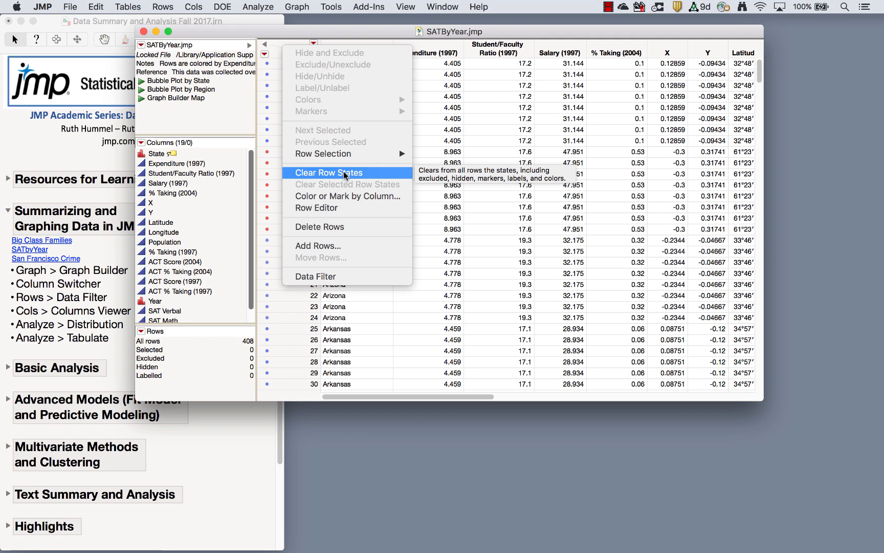
{"action": "left_click", "coordinate": [279, 52]}
{"action": "right_click", "coordinate": [279, 51]}
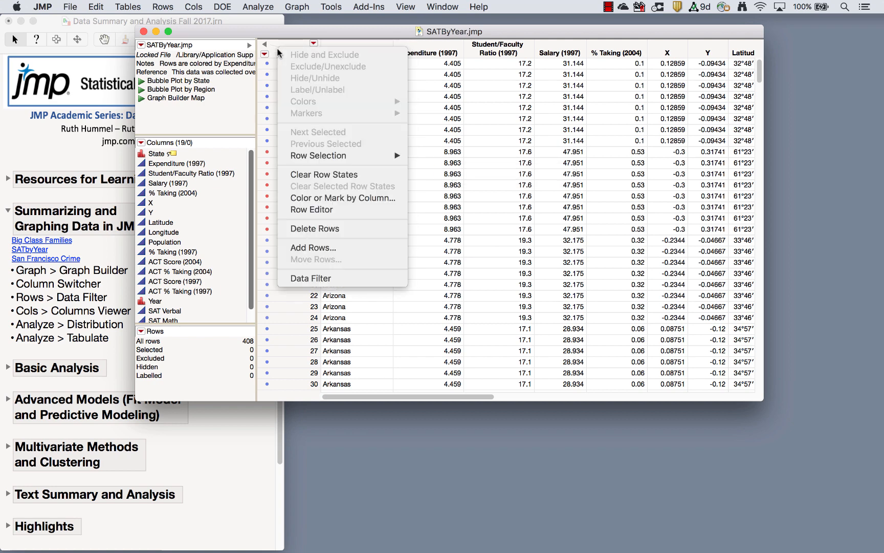
{"action": "left_click", "coordinate": [325, 178]}
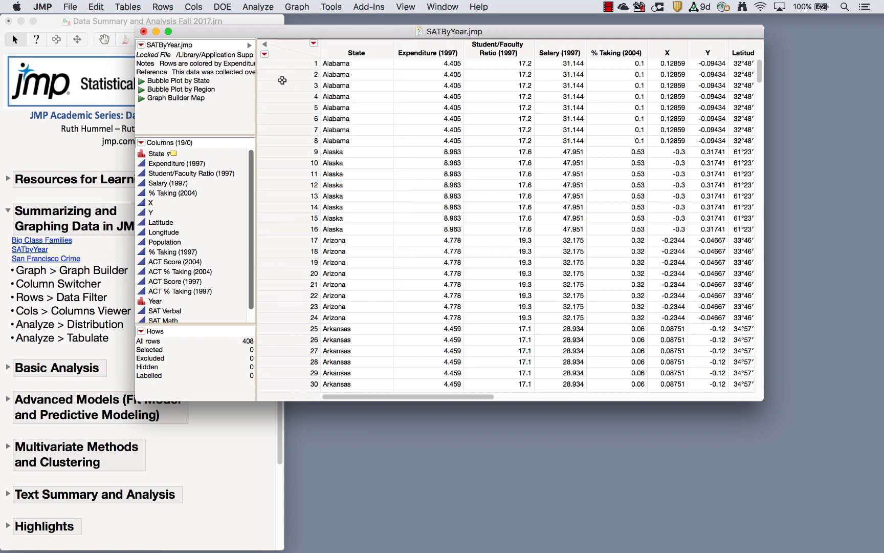
- Start a Graph Builder graph from the SATbyYear data and assign State as the map shape
{"action": "left_click", "coordinate": [297, 7]}
{"action": "left_click", "coordinate": [305, 22]}
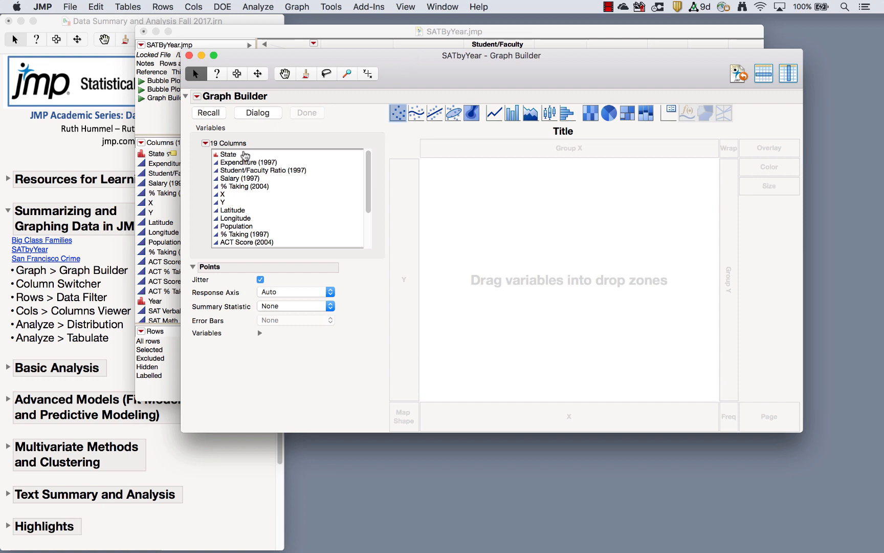
{"action": "left_click", "coordinate": [245, 155]}
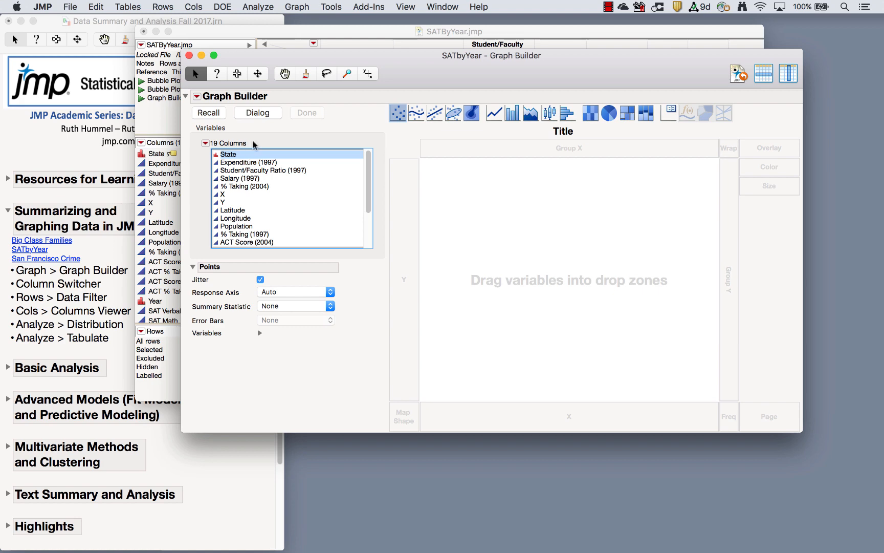
{"action": "left_click", "coordinate": [330, 33]}
{"action": "left_click", "coordinate": [346, 49]}
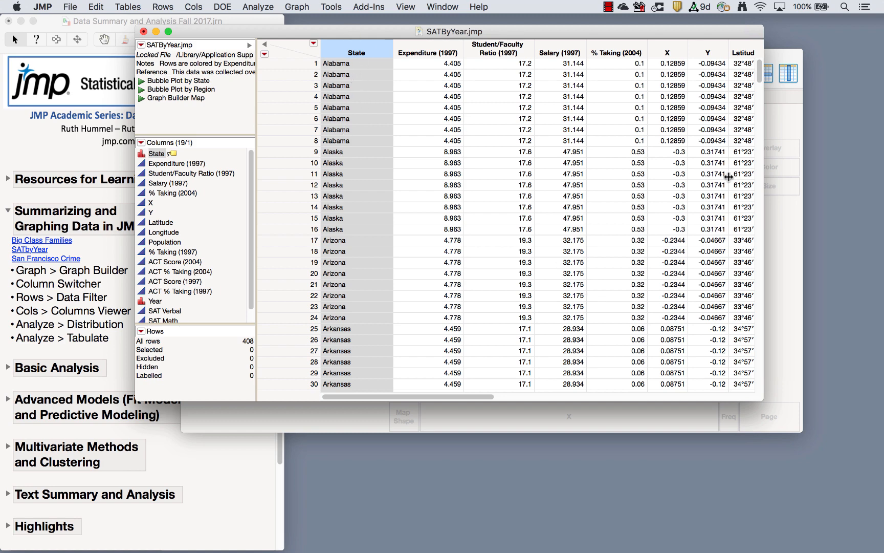
{"action": "left_click", "coordinate": [781, 126]}
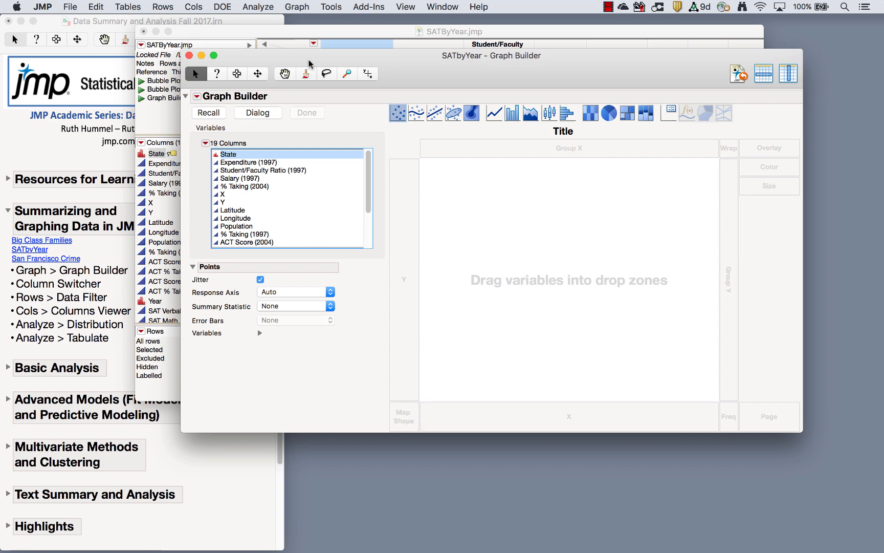
{"action": "left_click_drag", "start_coordinate": [308, 62], "coordinate": [326, 132]}
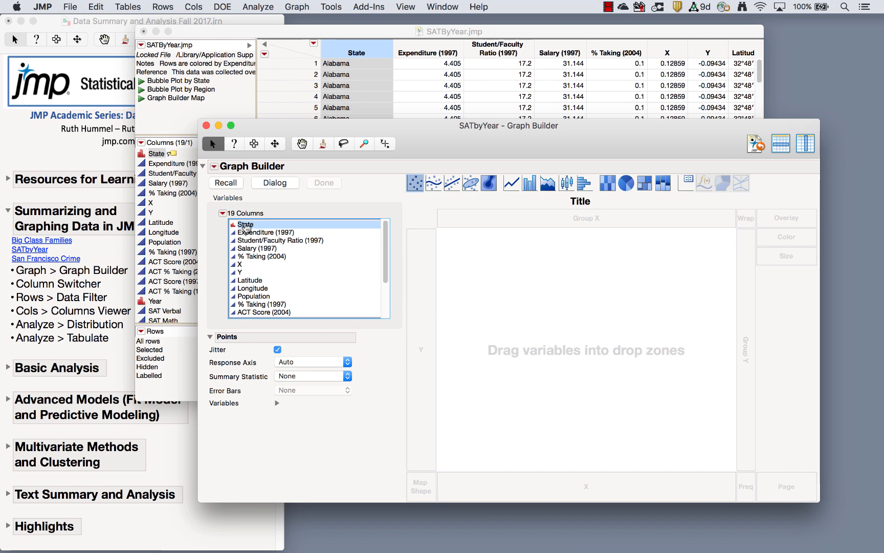
{"action": "mouse_move", "coordinate": [246, 227]}
{"action": "left_mouse_down"}
{"action": "mouse_move", "coordinate": [306, 287]}
{"action": "mouse_move", "coordinate": [391, 412]}
{"action": "mouse_move", "coordinate": [422, 489]}
{"action": "left_mouse_up"}
{"action": "left_click_drag", "start_coordinate": [574, 135], "coordinate": [559, 73]}
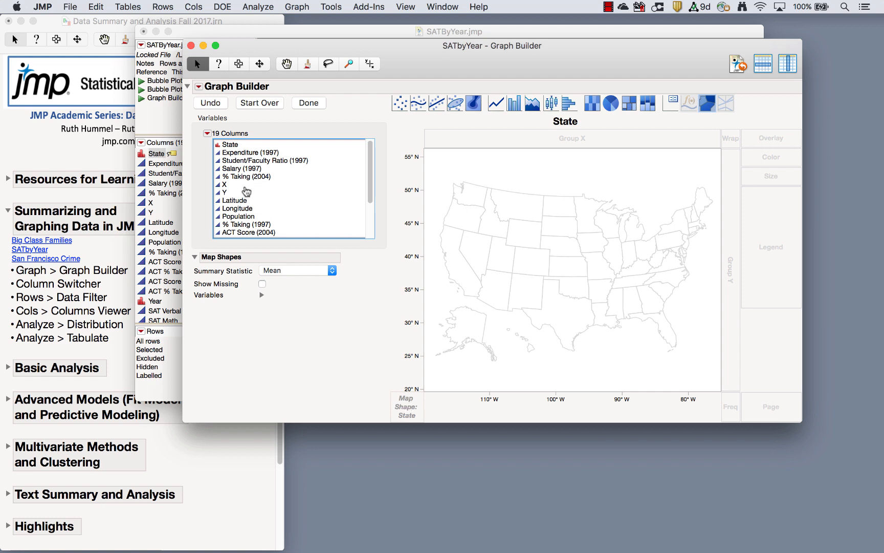
- Color the state map by Expenditure (1997)
{"action": "left_click", "coordinate": [240, 202]}
{"action": "left_click", "coordinate": [240, 209]}
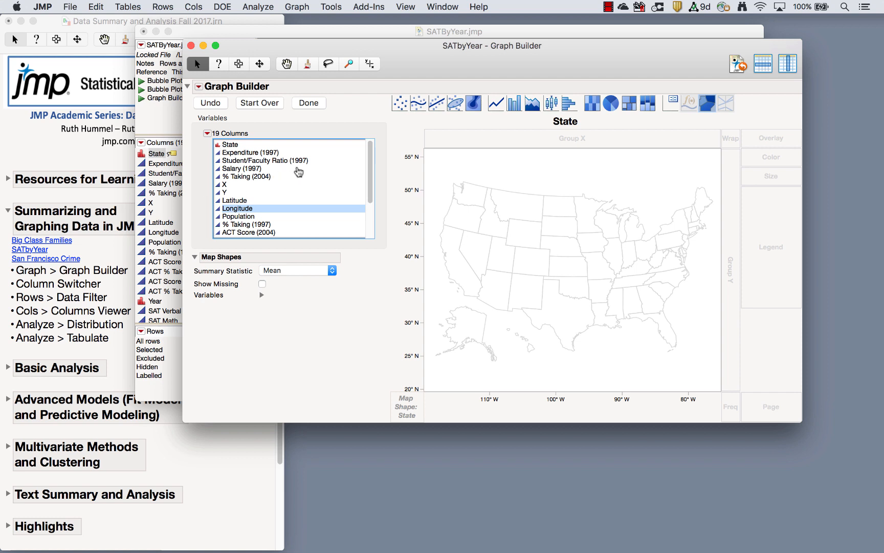
{"action": "left_click", "coordinate": [257, 153]}
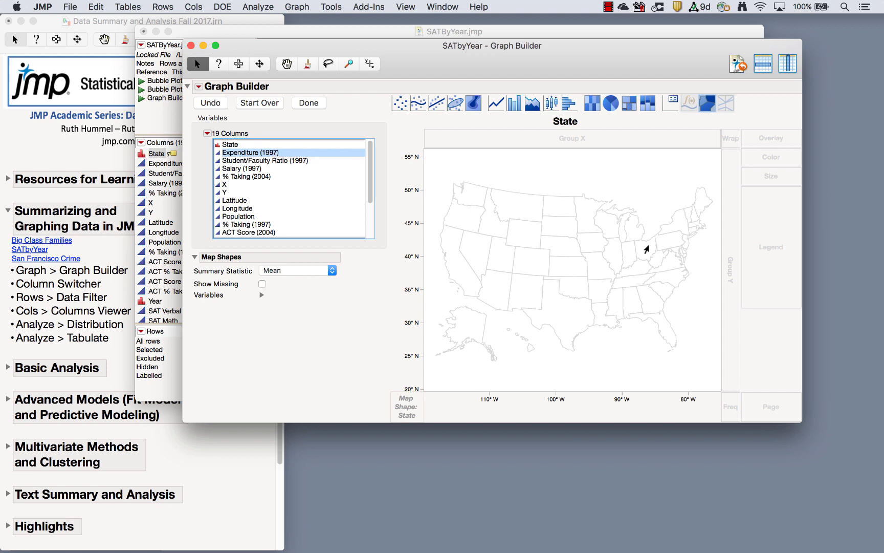
{"action": "mouse_move", "coordinate": [618, 315]}
{"action": "left_click_drag", "start_coordinate": [254, 155], "coordinate": [583, 274]}
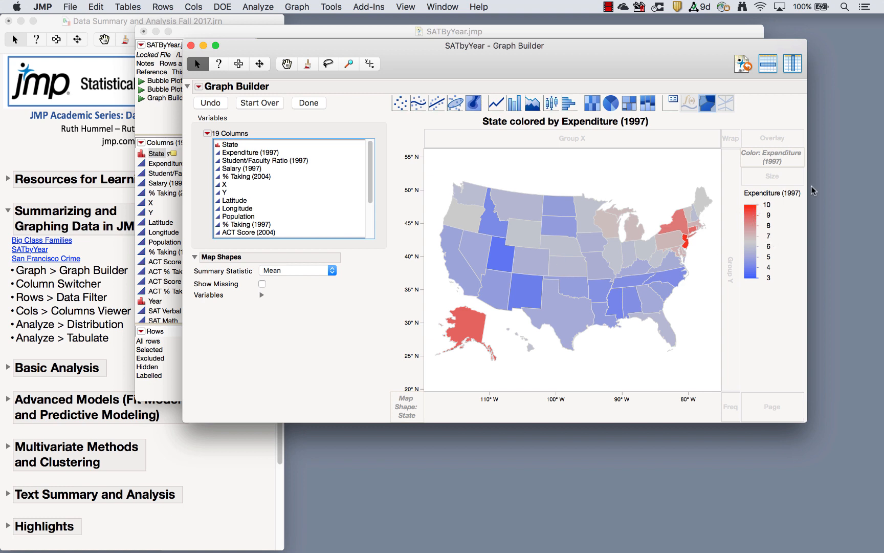
- Change the Expenditure (1997) legend's color theme to the sequential White to Blue and finish the map graph
{"action": "double_click", "coordinate": [751, 228]}
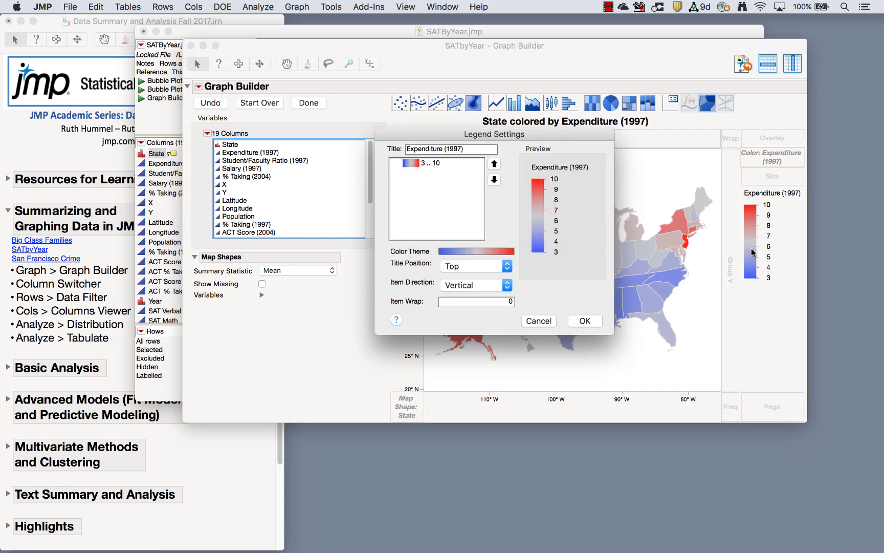
{"action": "left_click", "coordinate": [451, 253]}
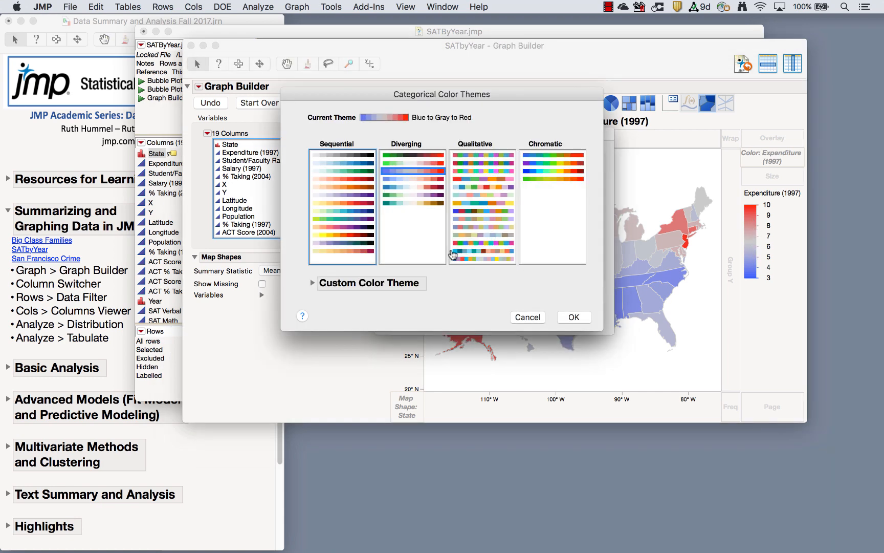
{"action": "left_click", "coordinate": [353, 164]}
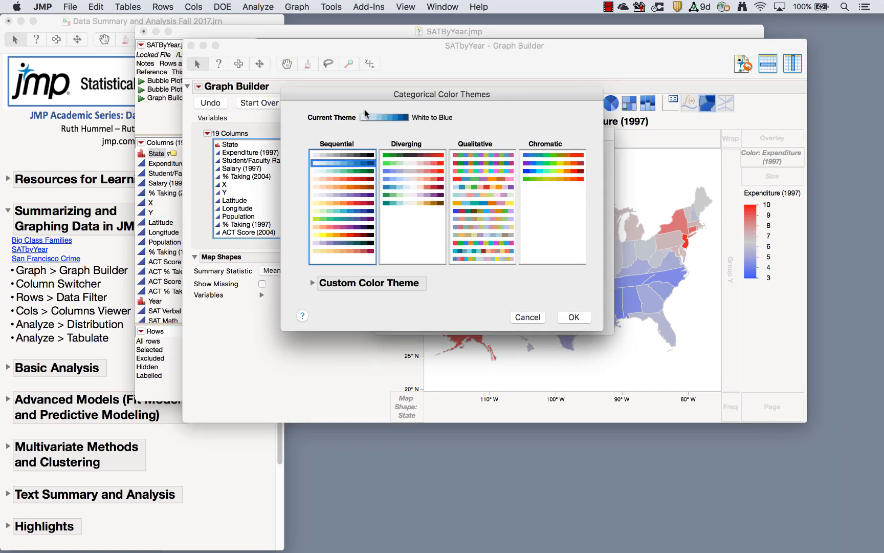
{"action": "left_click", "coordinate": [574, 316]}
{"action": "left_click", "coordinate": [578, 318]}
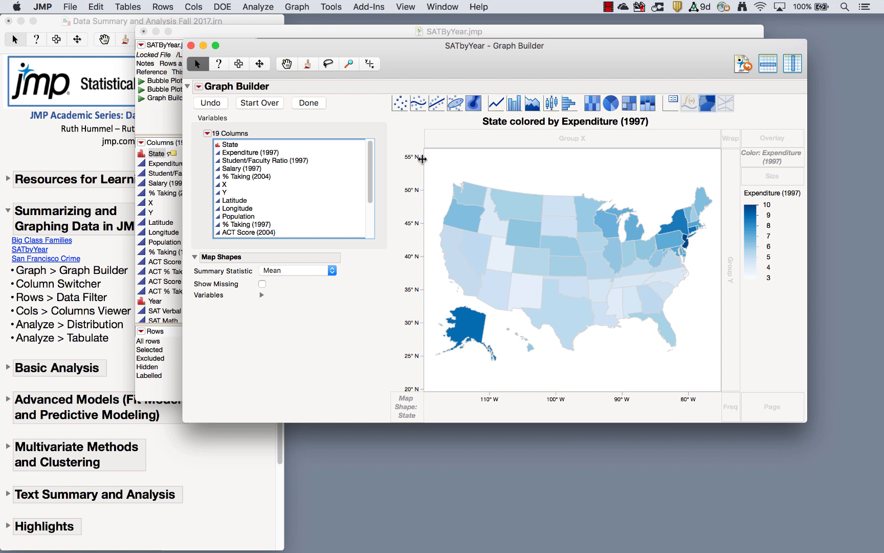
{"action": "left_click", "coordinate": [309, 103]}
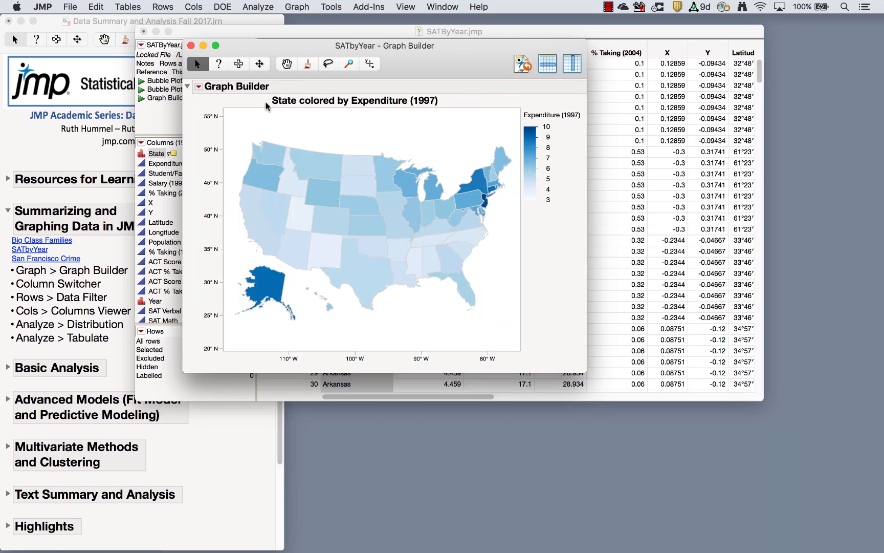
{"action": "left_click", "coordinate": [199, 88]}
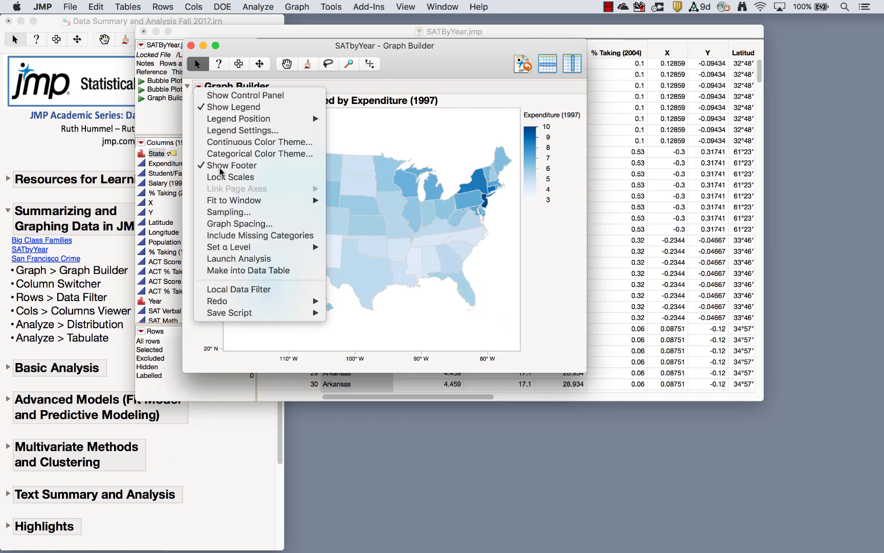
{"action": "mouse_move", "coordinate": [279, 314]}
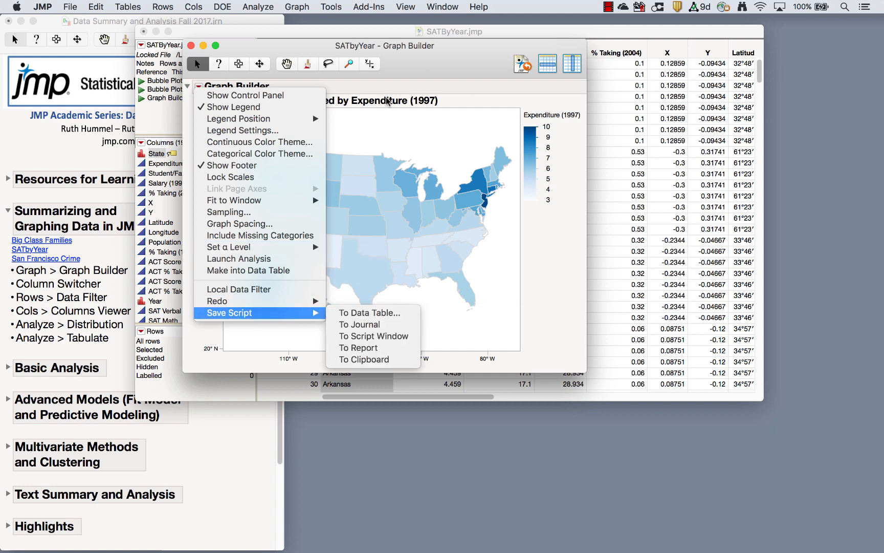
{"action": "left_click", "coordinate": [151, 110]}
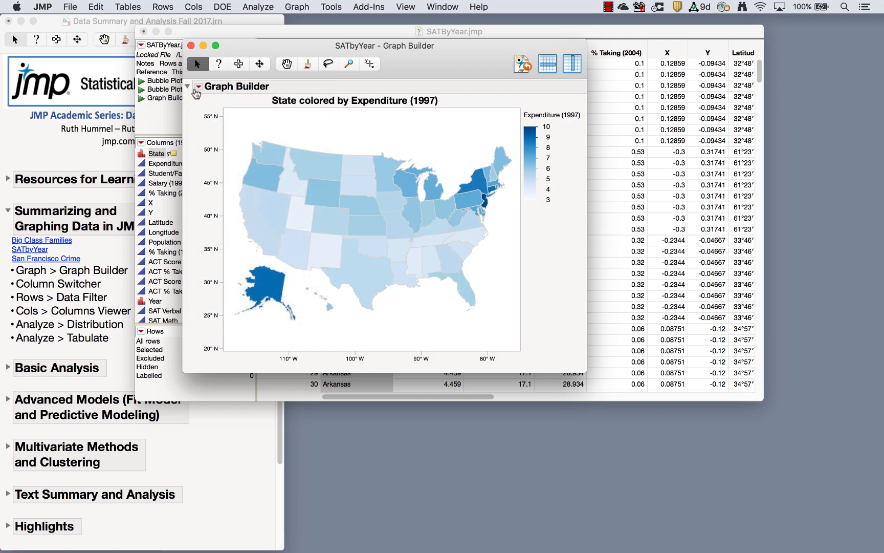
- Start a Column Switcher on the map graph with Expenditure (1997) as the column to switch
{"action": "left_click", "coordinate": [198, 87]}
{"action": "mouse_move", "coordinate": [227, 313]}
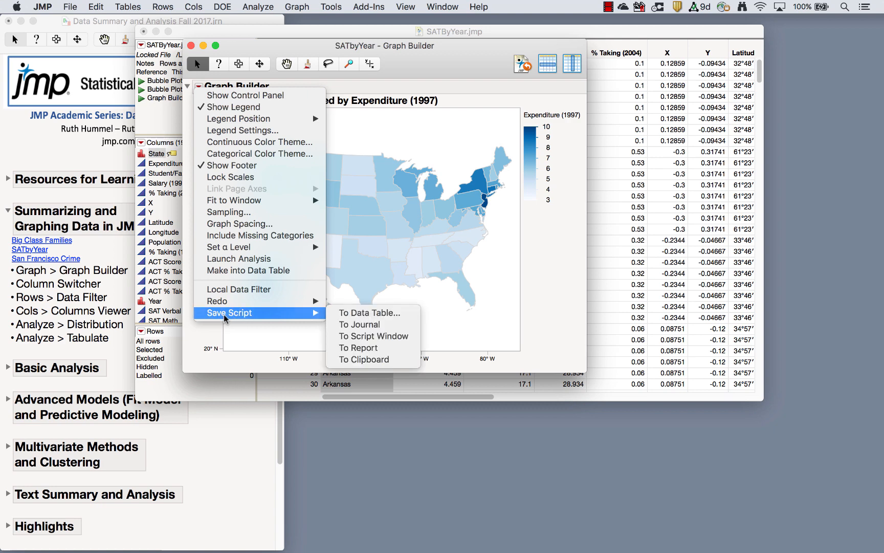
{"action": "mouse_move", "coordinate": [286, 305]}
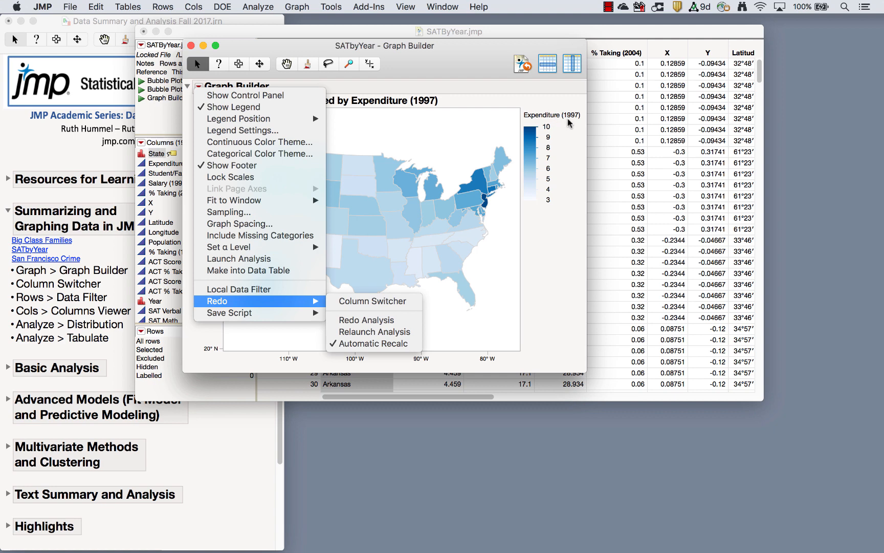
{"action": "left_click", "coordinate": [358, 306]}
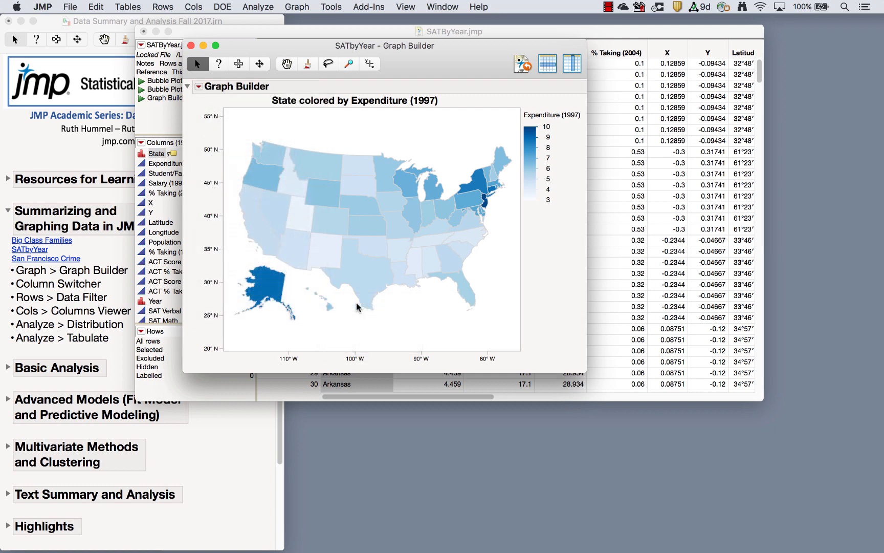
{"action": "left_click", "coordinate": [372, 208]}
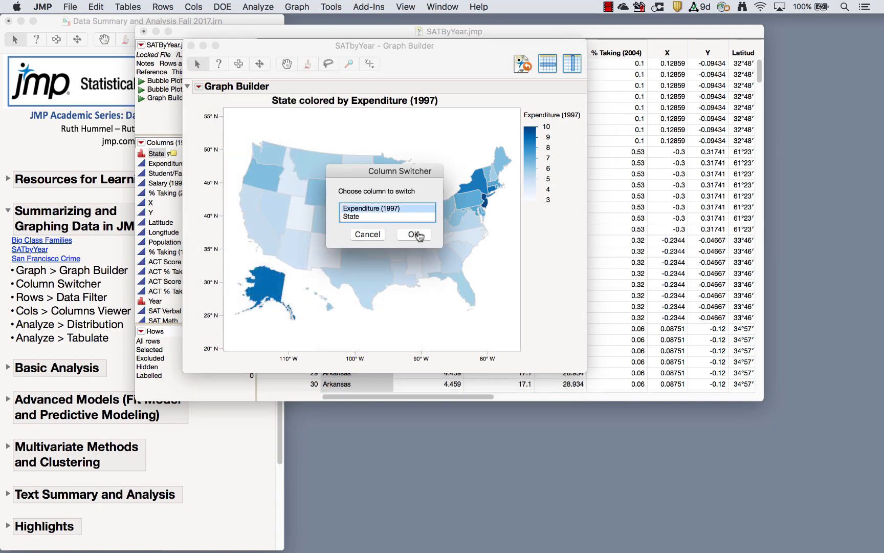
{"action": "left_click", "coordinate": [416, 235]}
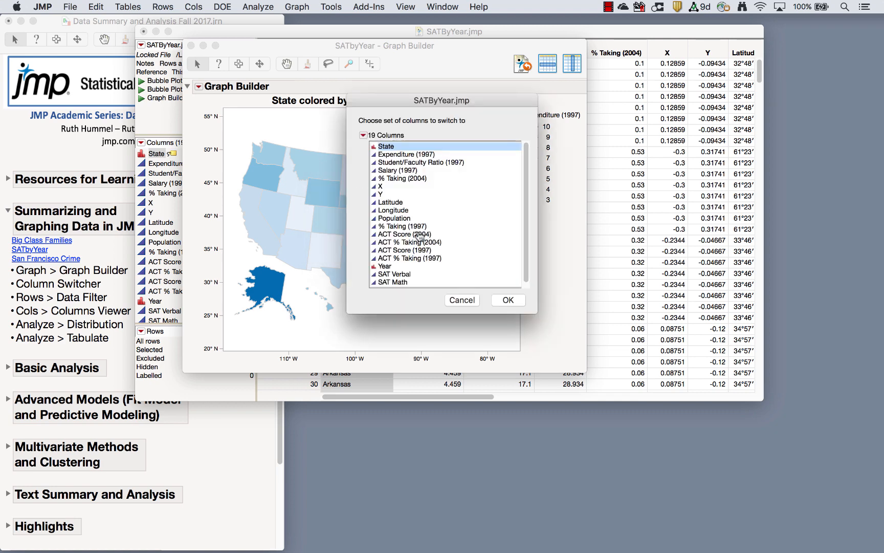
- Offer Expenditure (1997) through % Taking (2004), Population through ACT % Taking (1997), SAT Verbal and SAT Math as the Column Switcher's replacement columns
{"action": "left_click_drag", "start_coordinate": [407, 154], "coordinate": [406, 178]}
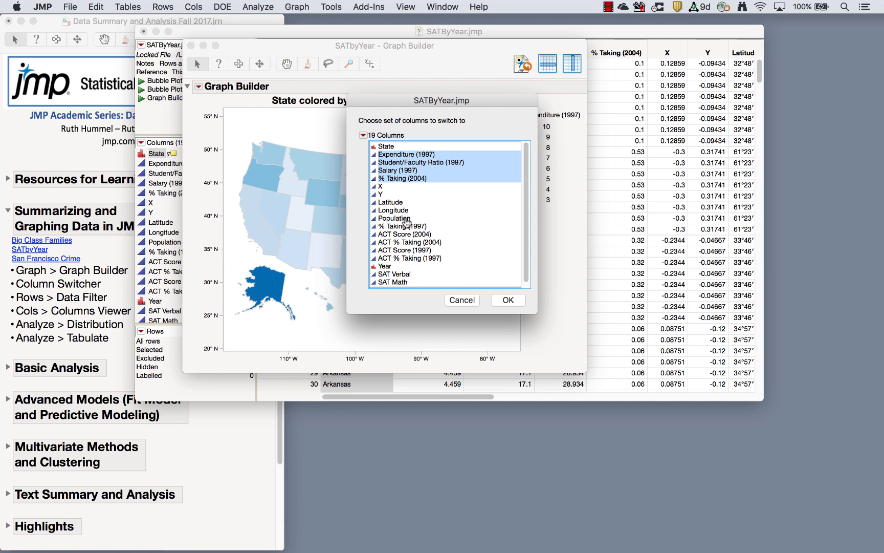
{"action": "left_click_drag", "start_coordinate": [407, 221], "coordinate": [403, 286]}
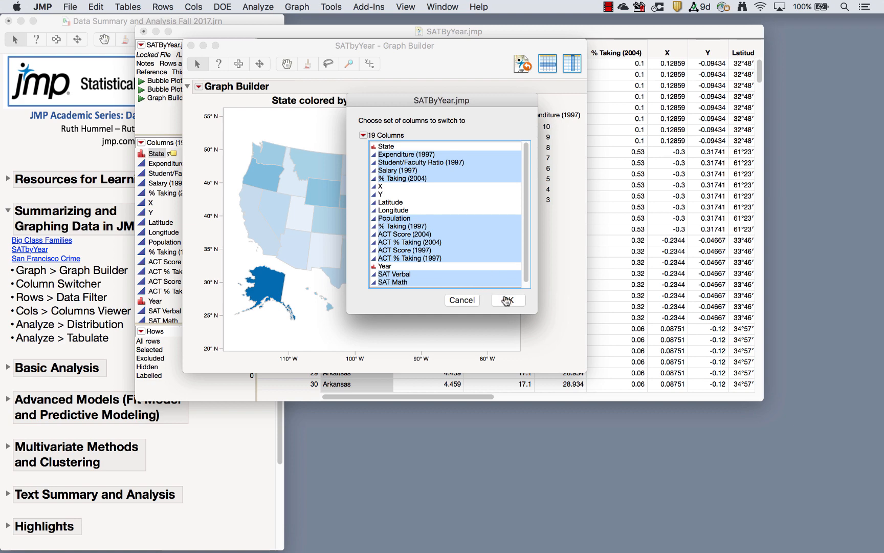
{"action": "left_click", "coordinate": [508, 300]}
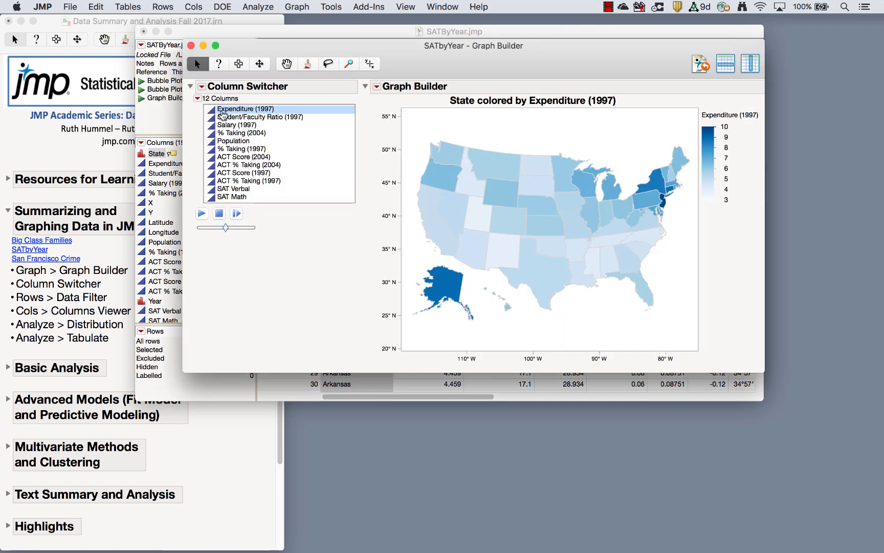
- Play and stop the Column Switcher animation, and switch the map coloring to ACT Score (2004), Salary (1997) and back to Expenditure (1997)
{"action": "left_click", "coordinate": [203, 214]}
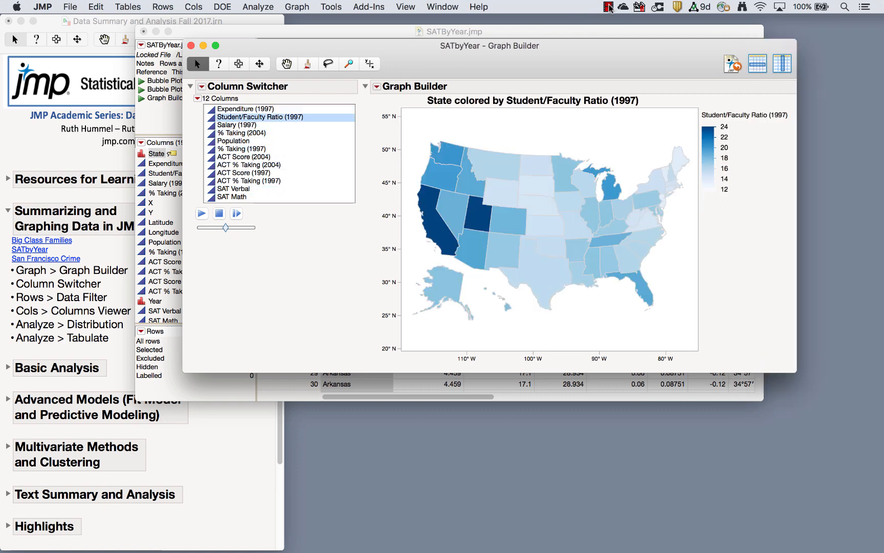
{"action": "left_click", "coordinate": [219, 213]}
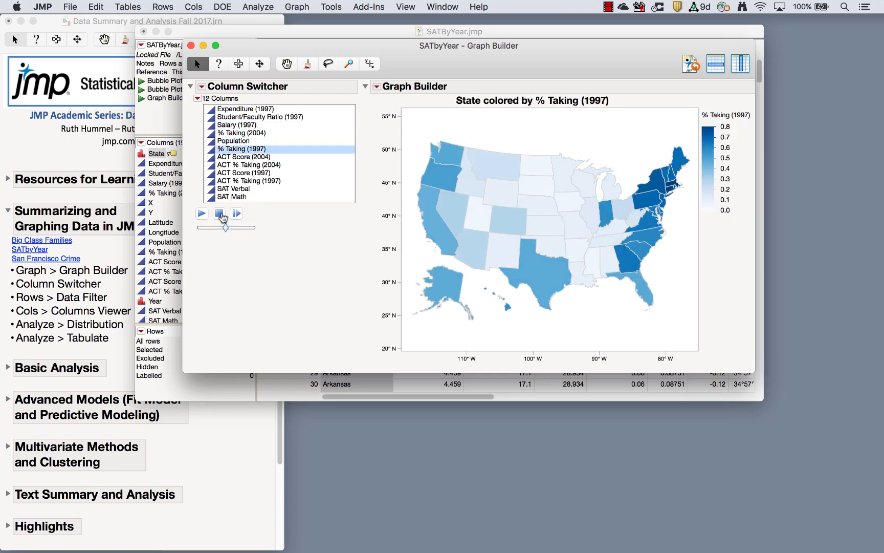
{"action": "left_click", "coordinate": [241, 190]}
{"action": "left_click", "coordinate": [241, 157]}
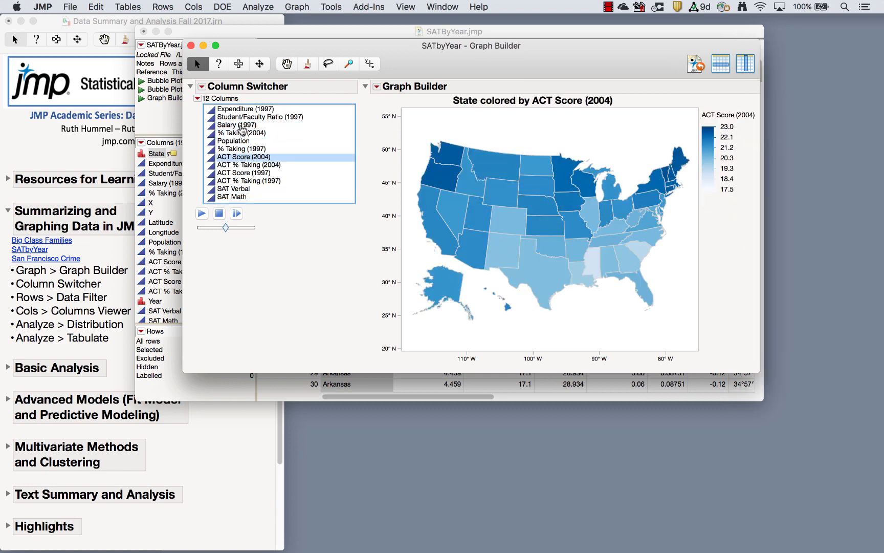
{"action": "left_click", "coordinate": [243, 125]}
{"action": "left_click", "coordinate": [243, 110]}
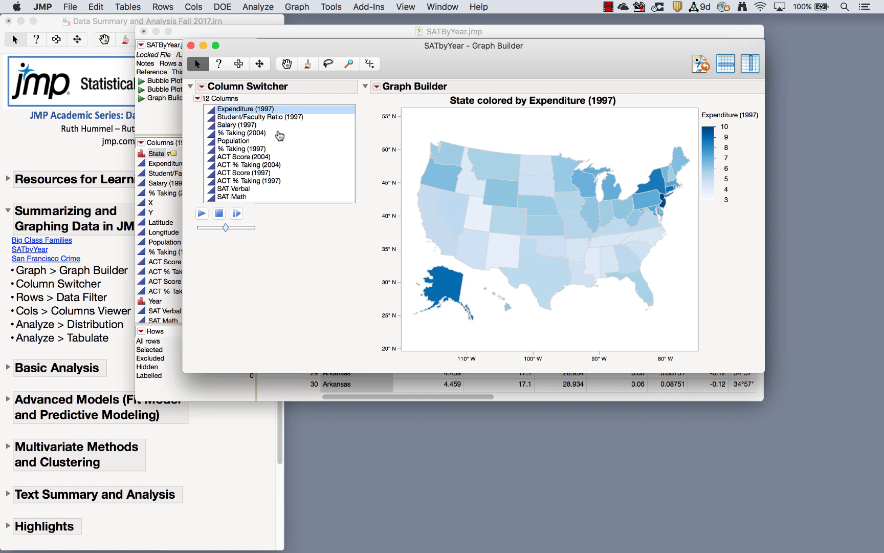
- Select the whole map graph with the Selection tool, clear the selection and return to the Arrow tool
{"action": "left_click", "coordinate": [238, 64]}
{"action": "left_click", "coordinate": [382, 103]}
{"action": "left_click_drag", "start_coordinate": [381, 103], "coordinate": [454, 198]}
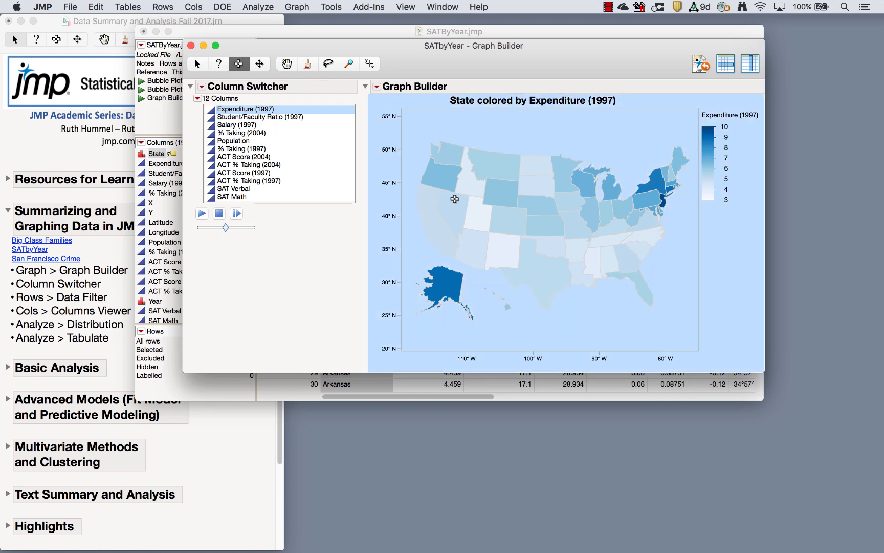
{"action": "left_click", "coordinate": [376, 97]}
{"action": "left_click", "coordinate": [192, 66]}
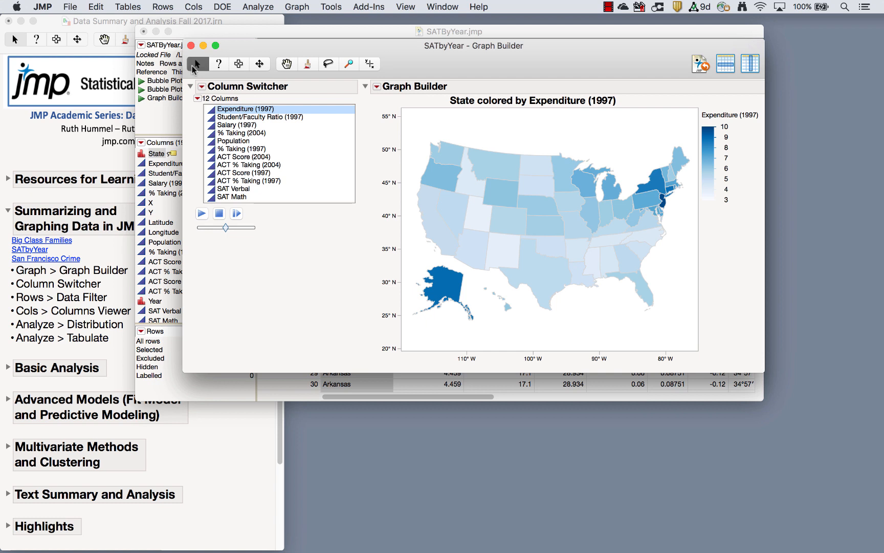
{"action": "left_click", "coordinate": [71, 7]}
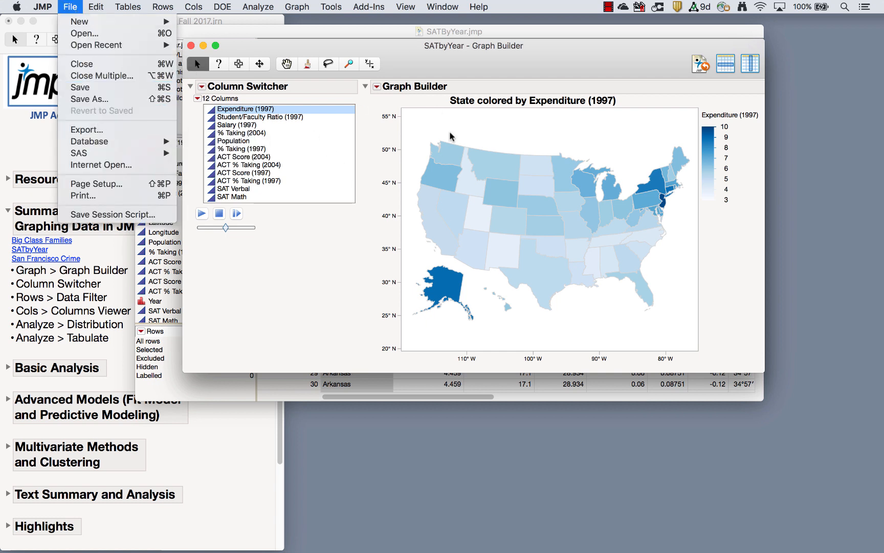
{"action": "left_click", "coordinate": [302, 308]}
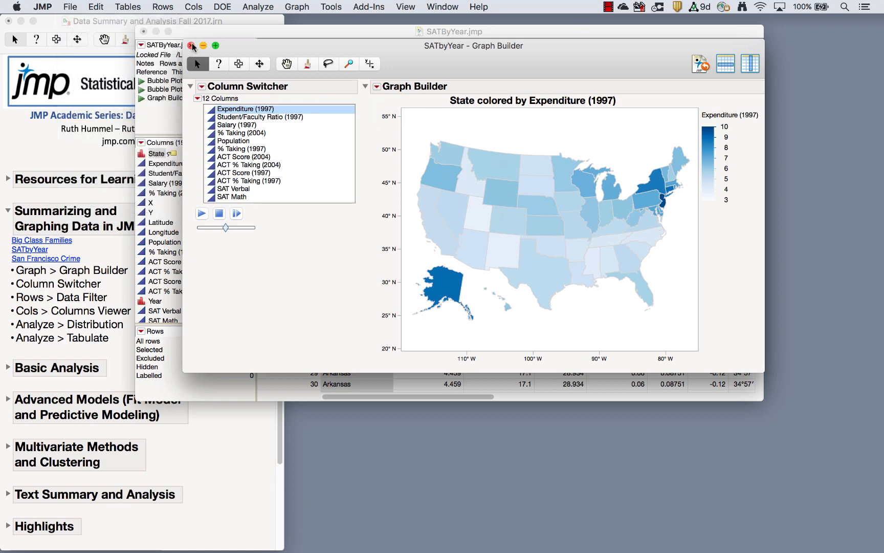
- Close the map graph and the SATByYear data table without saving the changes
{"action": "left_click", "coordinate": [191, 45]}
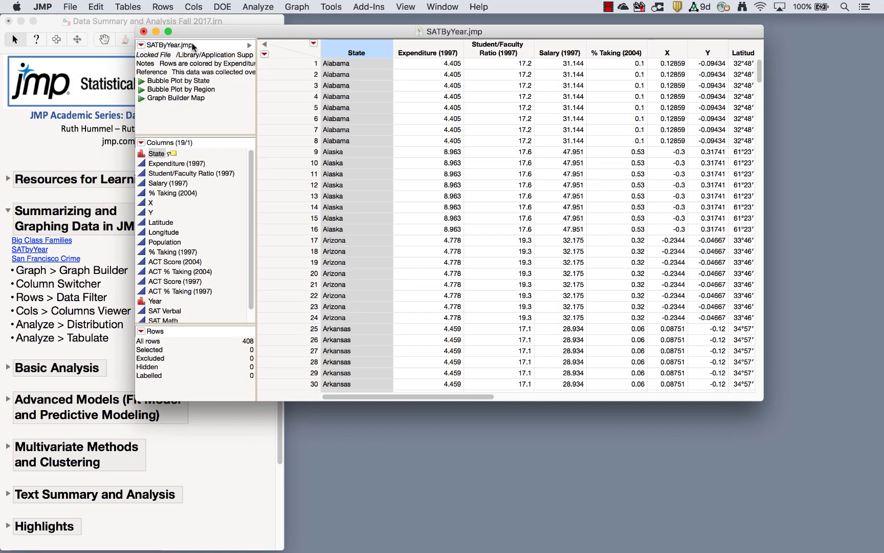
{"action": "left_click", "coordinate": [144, 32]}
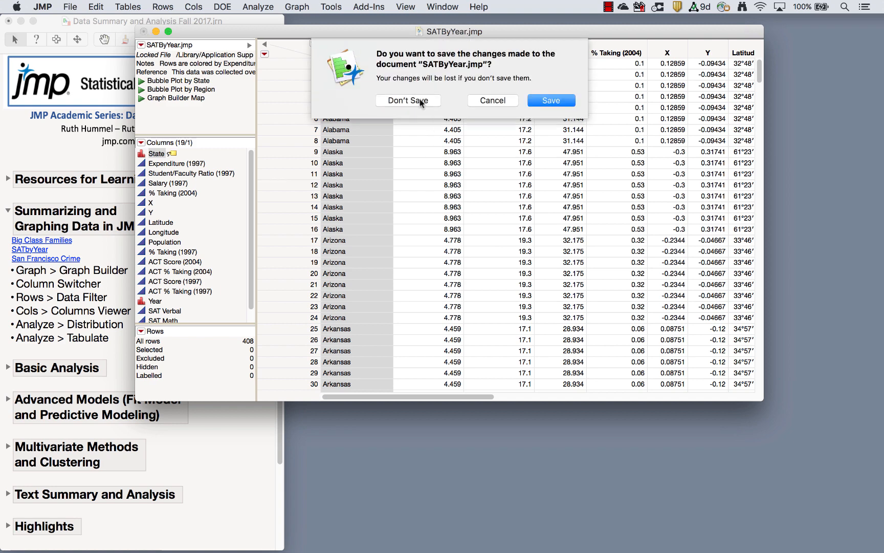
{"action": "left_click", "coordinate": [419, 99]}
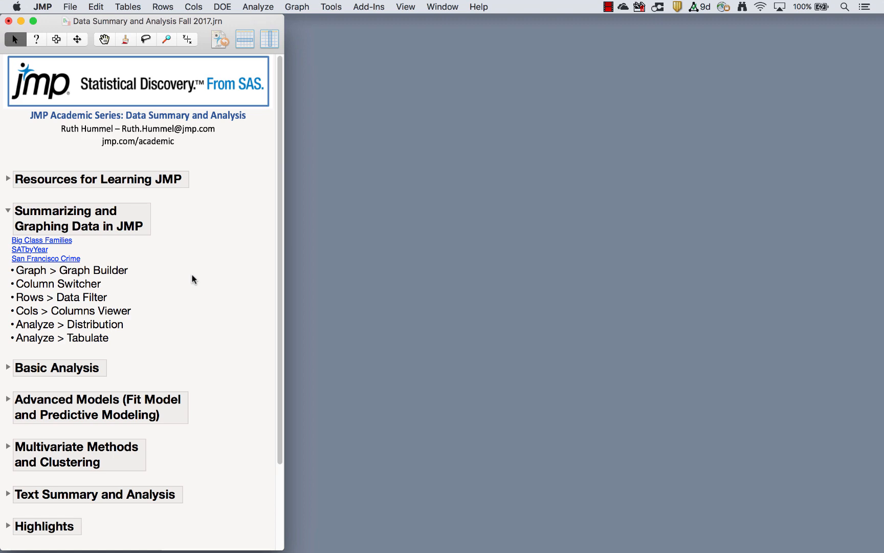
- Open the San Francisco Crime data table from the journal and highlight its Category and Date columns in turn
{"action": "left_click", "coordinate": [74, 263]}
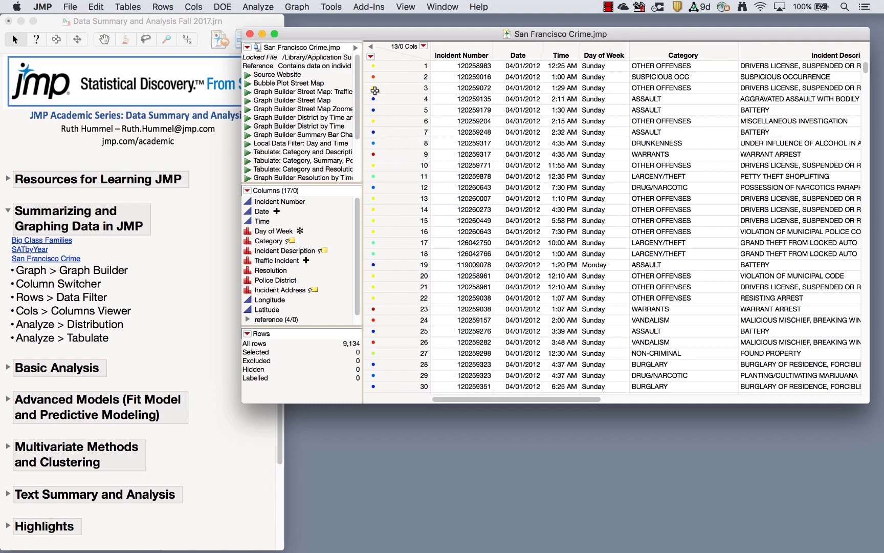
{"action": "left_click", "coordinate": [448, 44]}
{"action": "left_click_drag", "start_coordinate": [361, 36], "coordinate": [309, 33]}
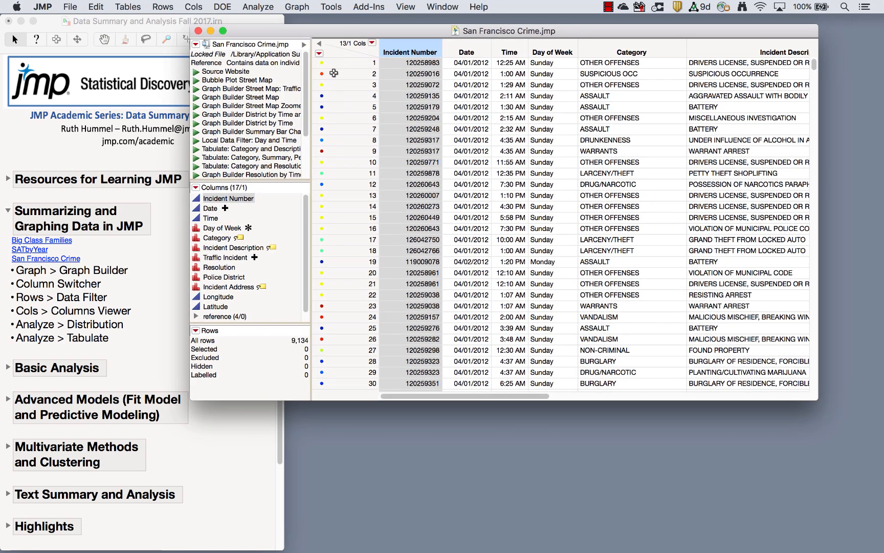
{"action": "left_click", "coordinate": [626, 45]}
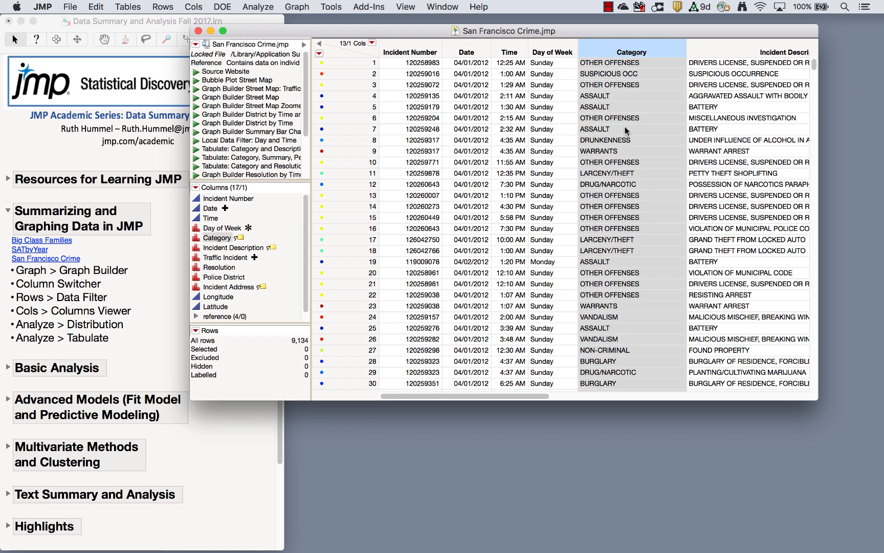
{"action": "left_click", "coordinate": [462, 49]}
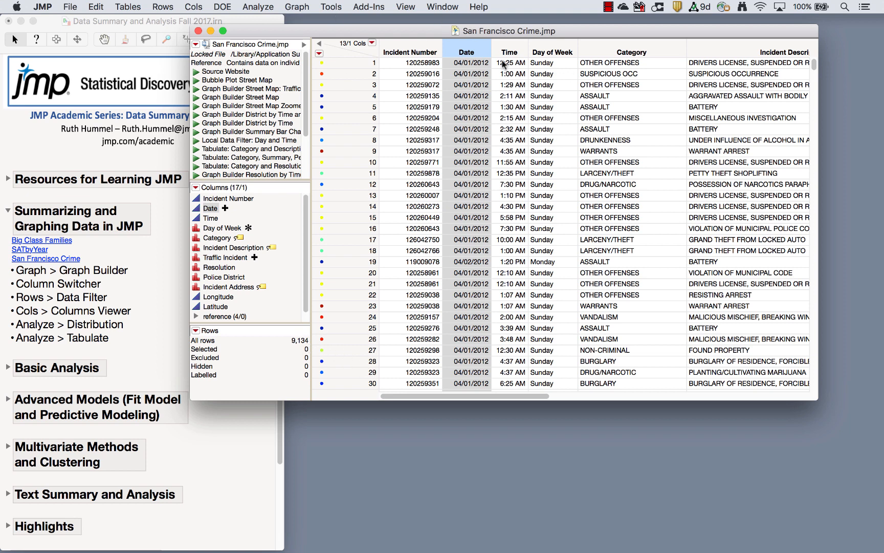
- Plot Latitude against Longitude in Graph Builder for the San Francisco Crime data and remove the smoother line
{"action": "left_click", "coordinate": [298, 6]}
{"action": "left_click", "coordinate": [302, 21]}
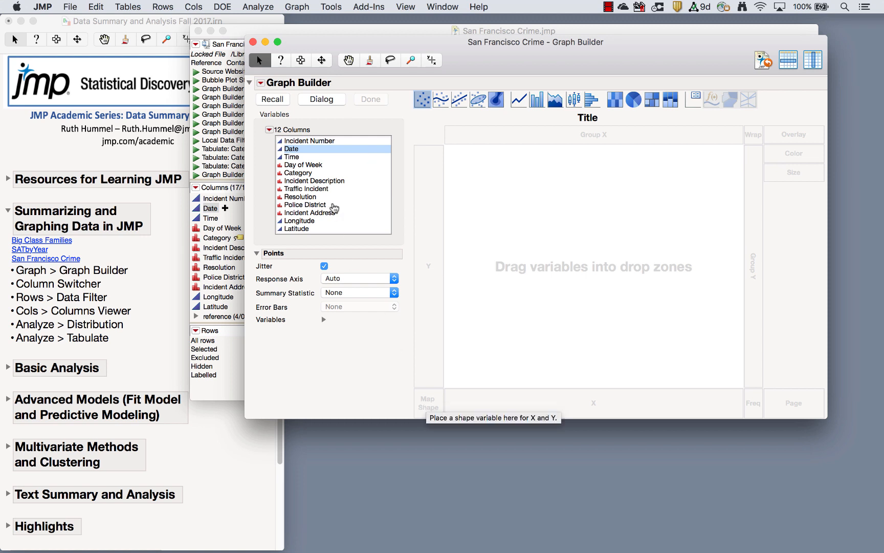
{"action": "left_click_drag", "start_coordinate": [309, 224], "coordinate": [577, 260]}
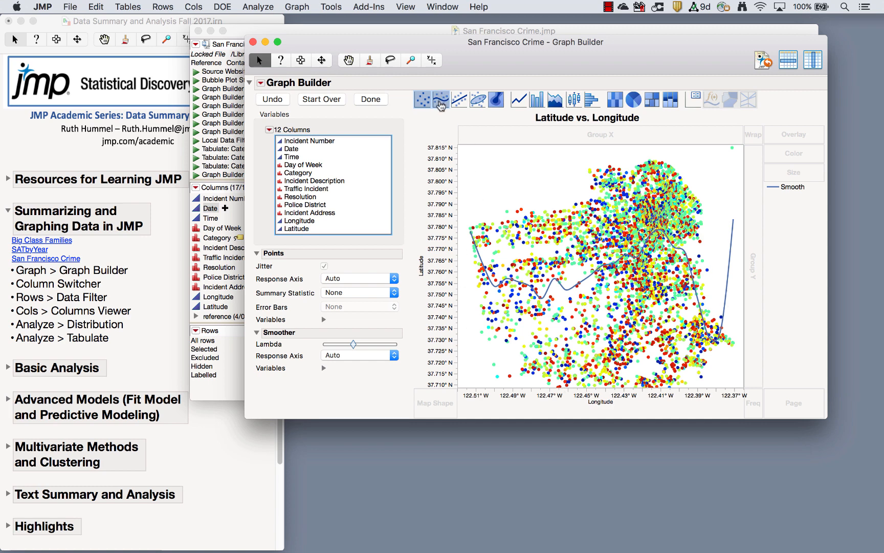
{"action": "left_click", "coordinate": [440, 103]}
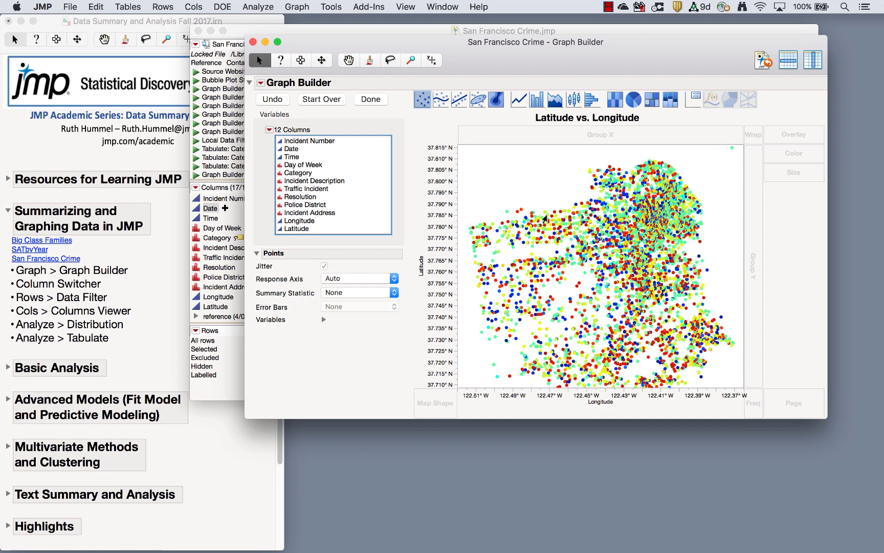
{"action": "right_click", "coordinate": [538, 190]}
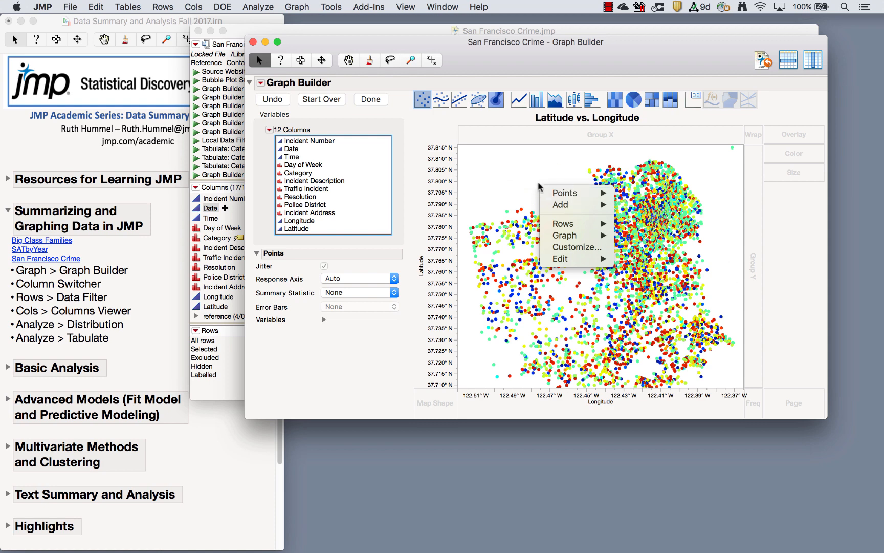
{"action": "mouse_move", "coordinate": [572, 235]}
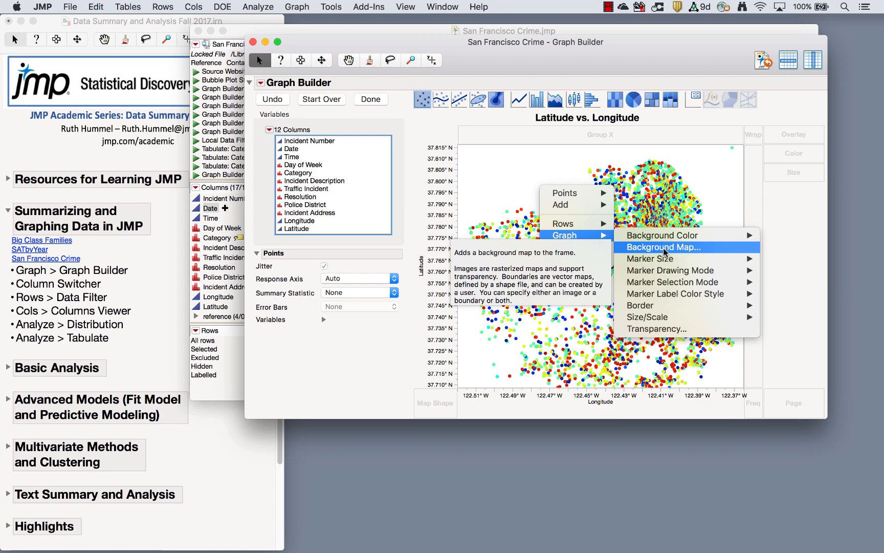
{"action": "left_click", "coordinate": [507, 172]}
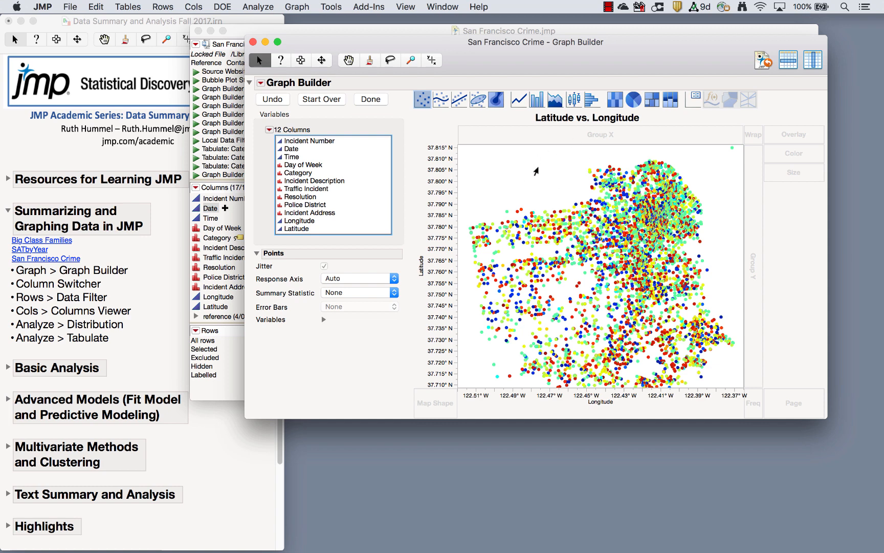
- Add a Street Map Service background map behind the Latitude vs. Longitude points
{"action": "right_click", "coordinate": [537, 171]}
{"action": "mouse_move", "coordinate": [568, 215]}
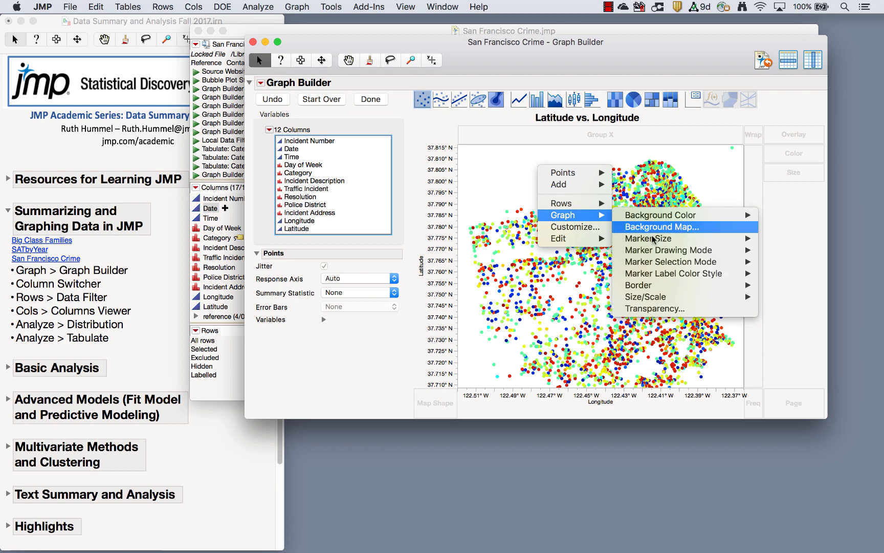
{"action": "left_click", "coordinate": [657, 229]}
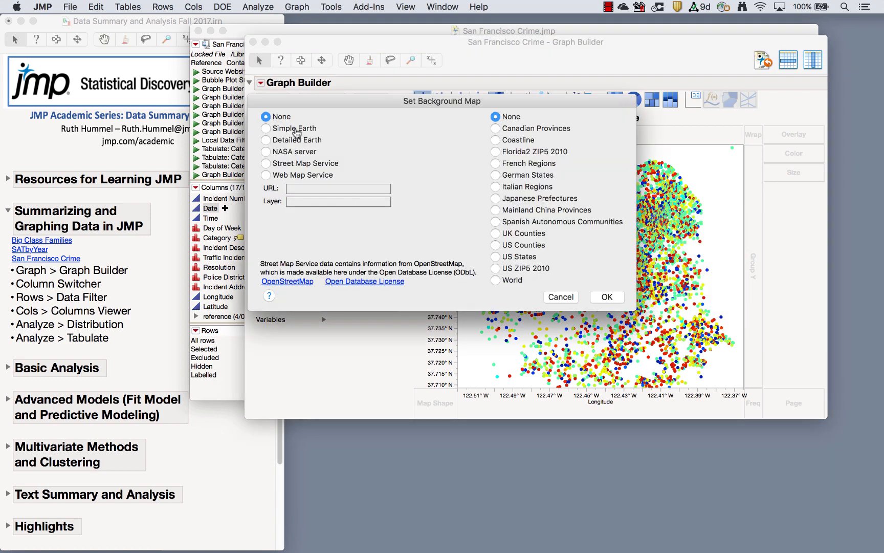
{"action": "left_click", "coordinate": [297, 131]}
{"action": "left_click", "coordinate": [294, 141]}
{"action": "left_click", "coordinate": [297, 164]}
{"action": "left_click", "coordinate": [609, 297]}
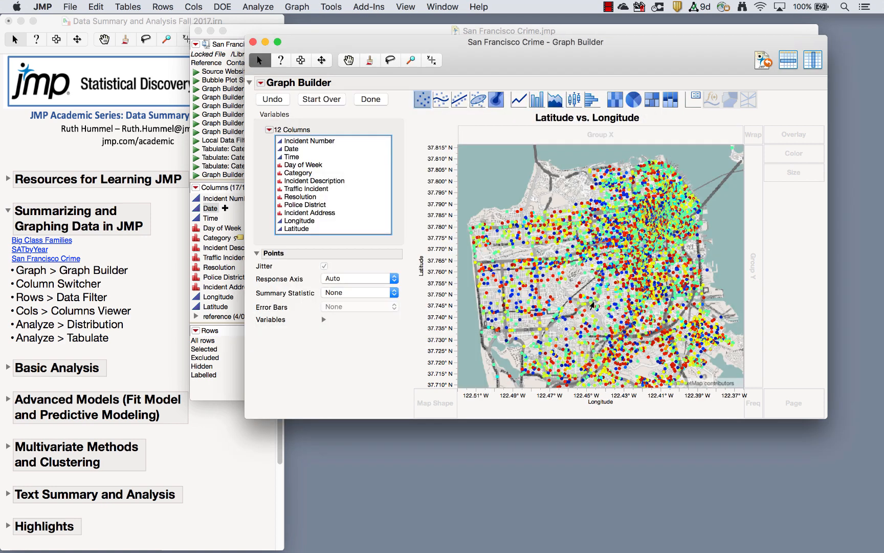
- Shift the map's latitude axis range slightly and finish the graph so that its control panel is hidden
{"action": "left_click_drag", "start_coordinate": [443, 180], "coordinate": [439, 145]}
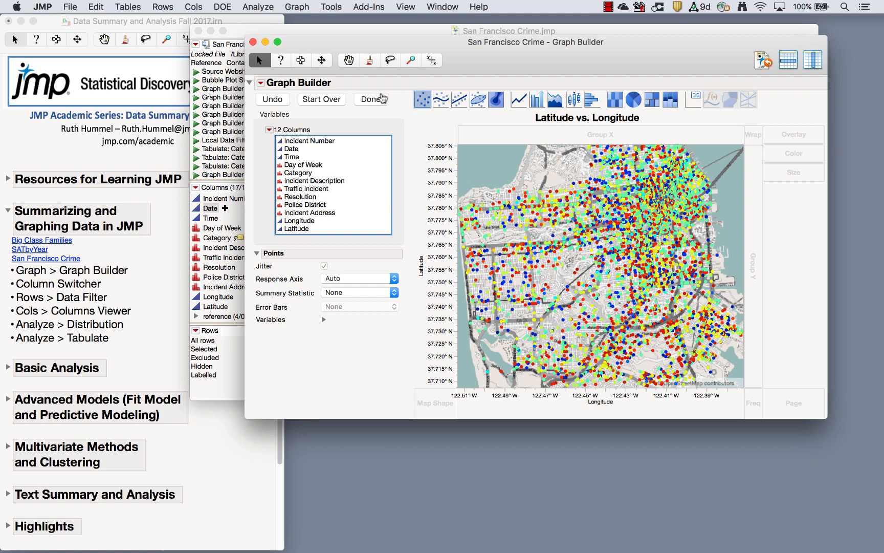
{"action": "left_click", "coordinate": [382, 99]}
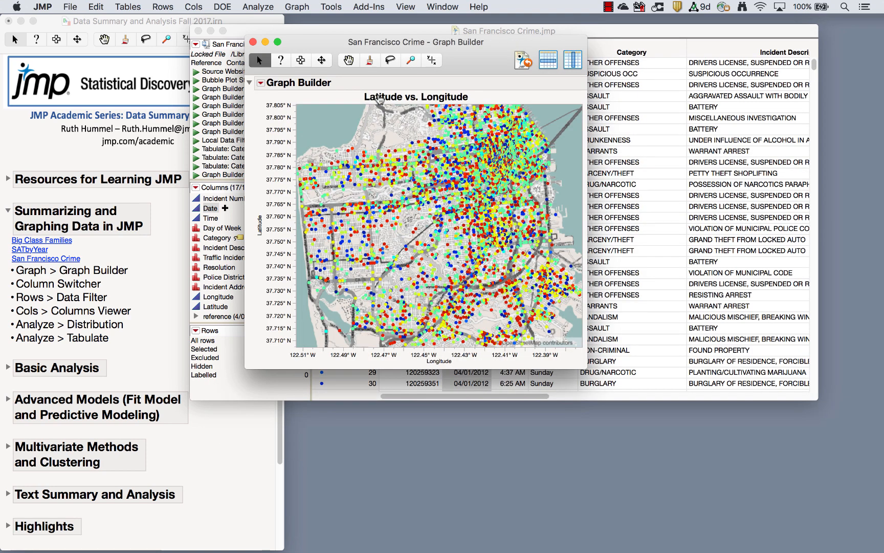
- Add a Local Data Filter on Day of Week to the map and restrict it to Sunday and Saturday
{"action": "left_click", "coordinate": [260, 87]}
{"action": "mouse_move", "coordinate": [324, 309]}
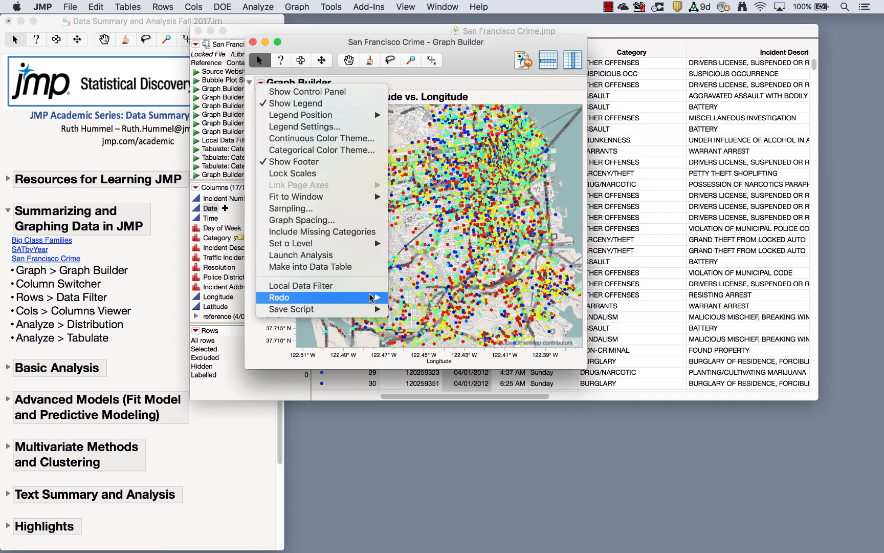
{"action": "mouse_move", "coordinate": [371, 297]}
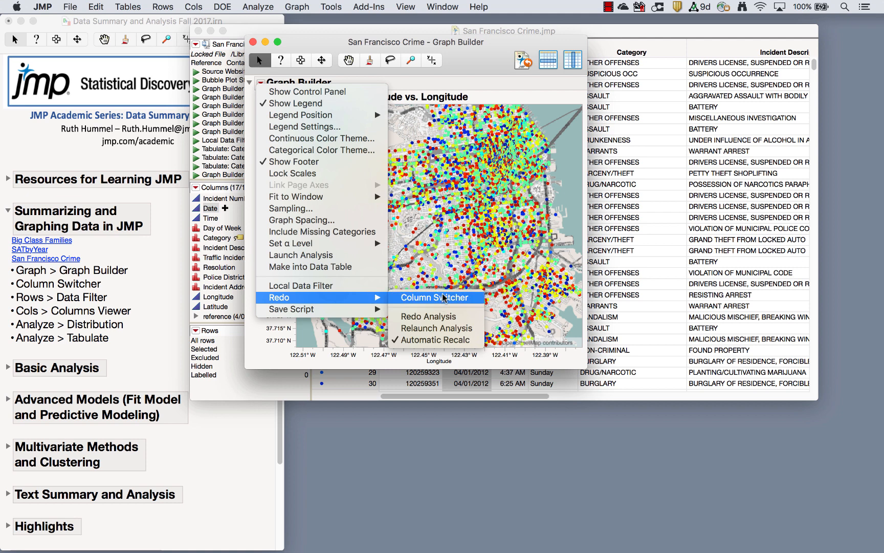
{"action": "left_click", "coordinate": [322, 290]}
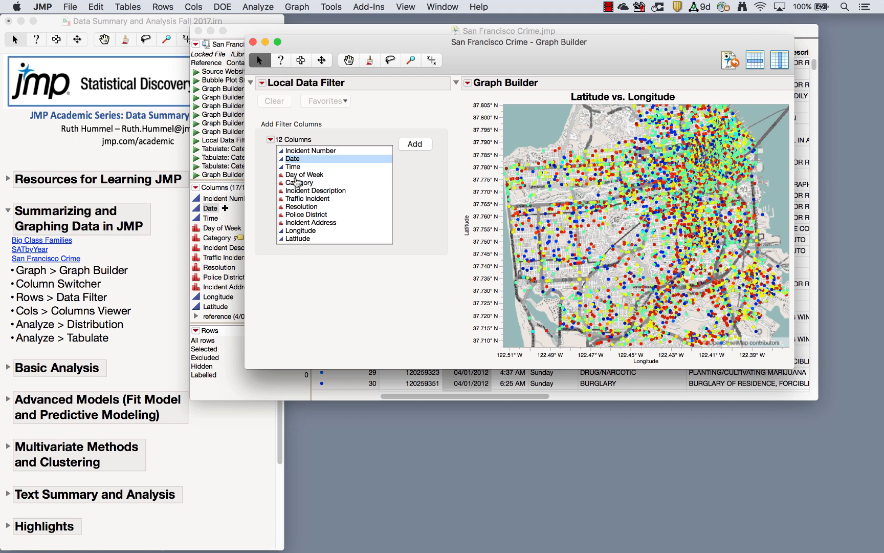
{"action": "left_click", "coordinate": [314, 175]}
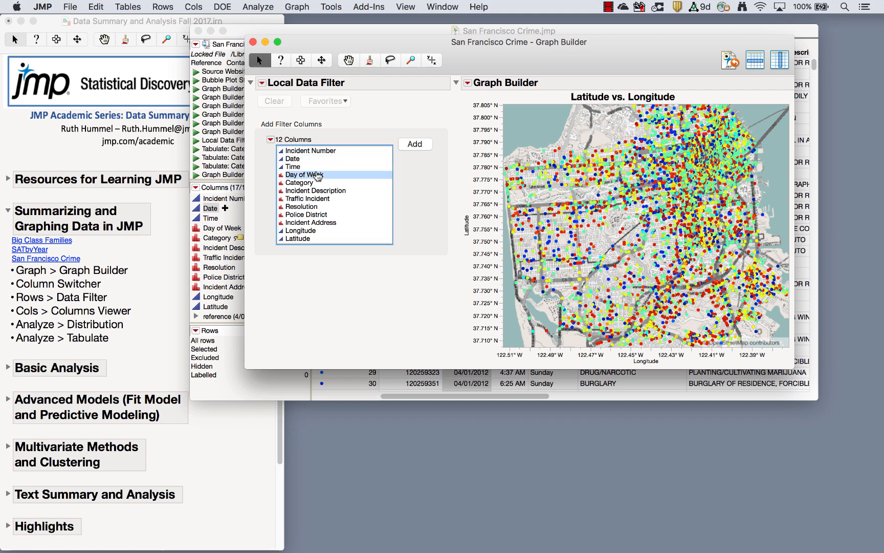
{"action": "left_click", "coordinate": [415, 144]}
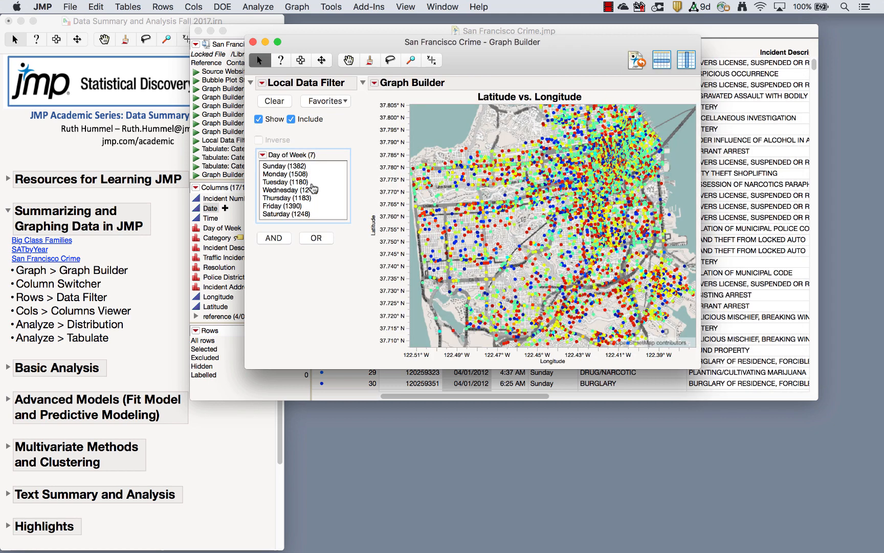
{"action": "left_click", "coordinate": [291, 167]}
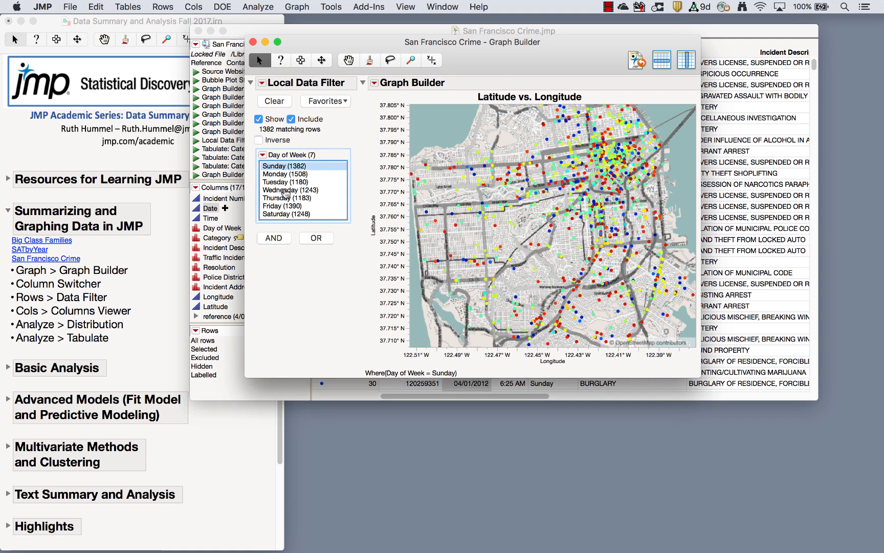
{"action": "left_click", "coordinate": [287, 214], "text": "super"}
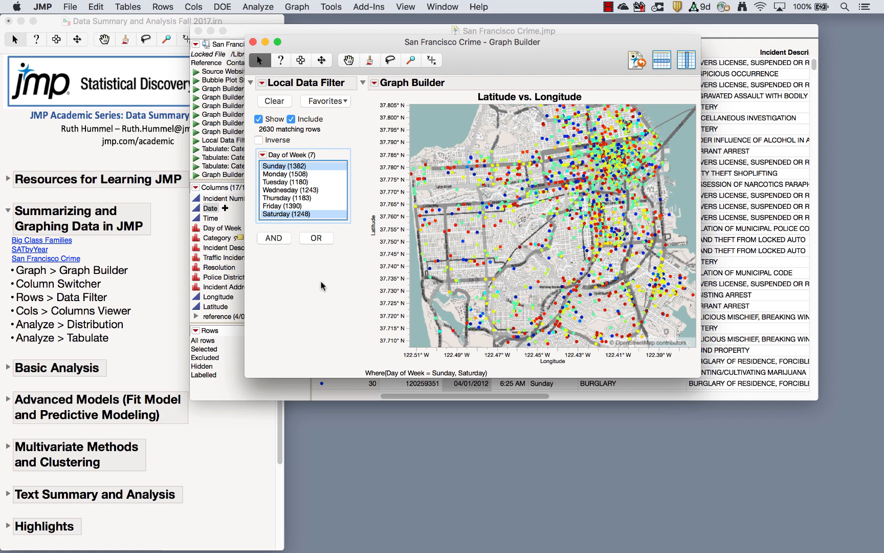
- Add Category as an AND condition to the local filter and show only ARSON incidents on Sunday and Saturday
{"action": "left_click", "coordinate": [273, 239]}
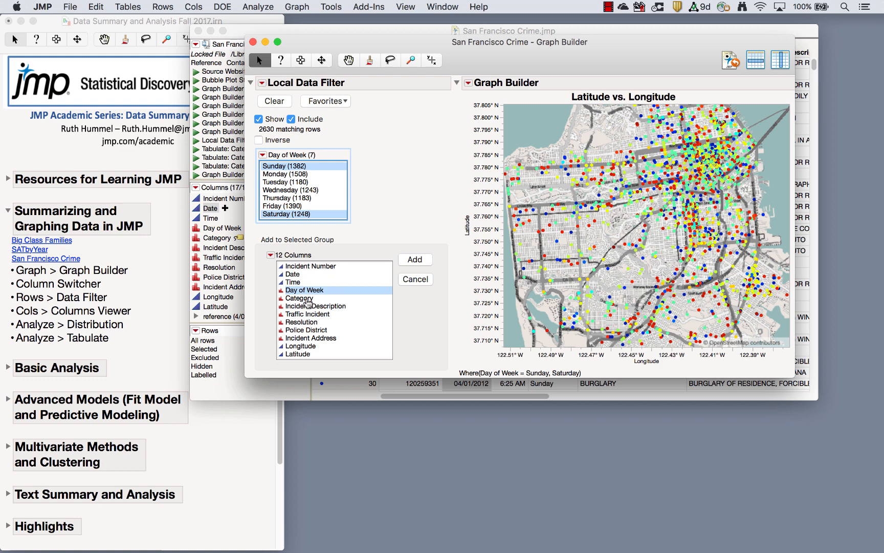
{"action": "left_click", "coordinate": [307, 299]}
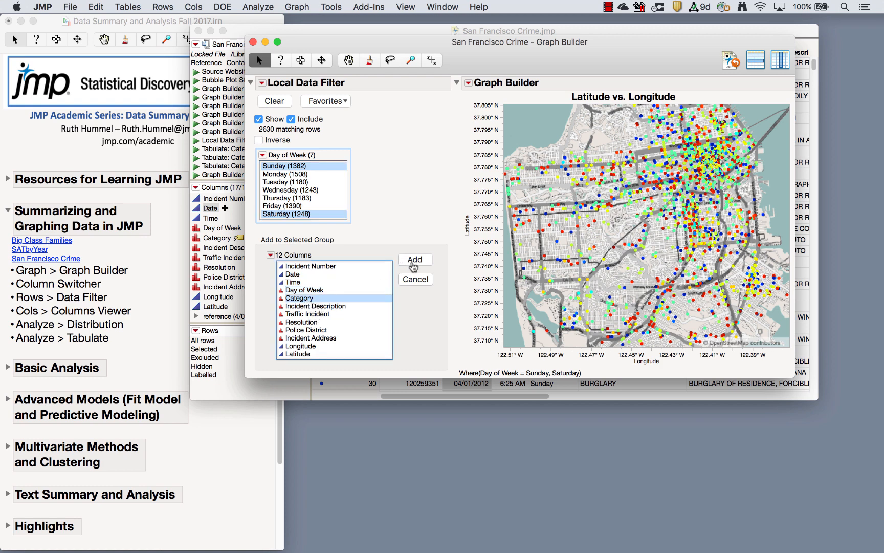
{"action": "left_click", "coordinate": [413, 264]}
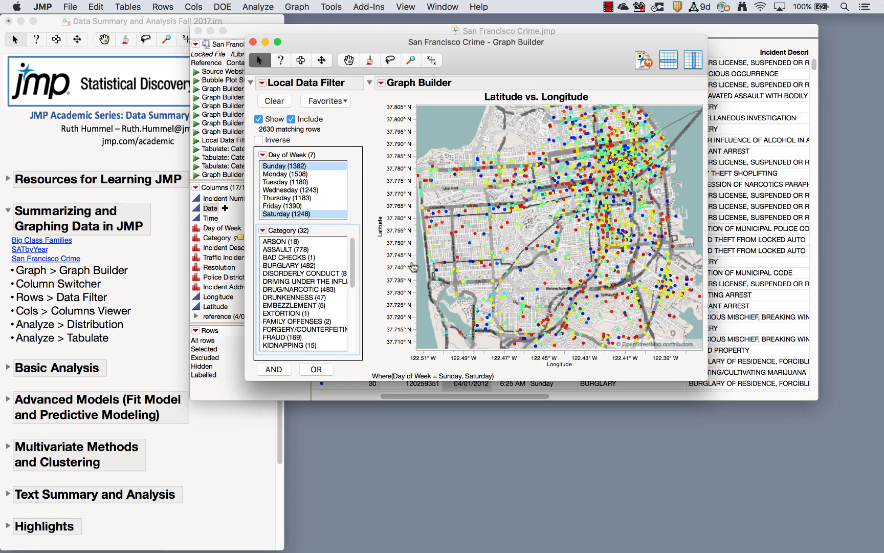
{"action": "left_click", "coordinate": [293, 243]}
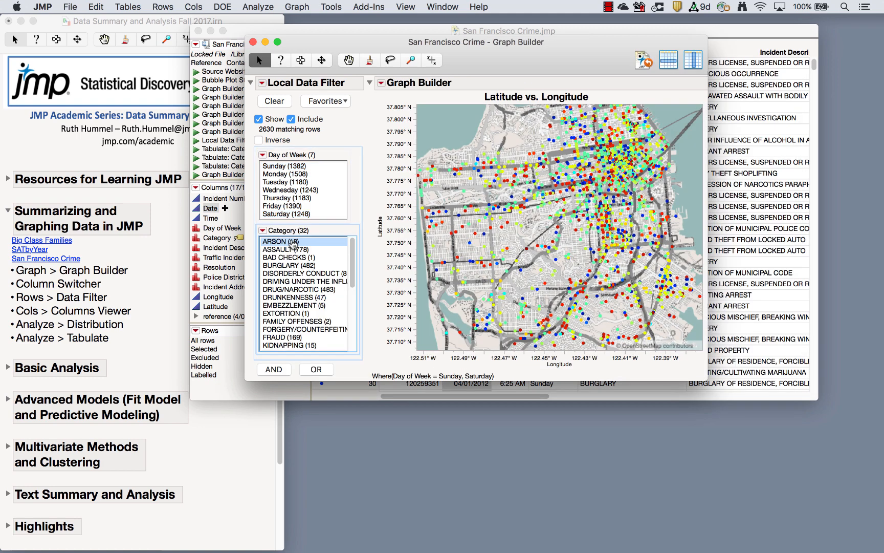
{"action": "left_click", "coordinate": [287, 167]}
{"action": "left_click", "coordinate": [290, 213], "text": "super"}
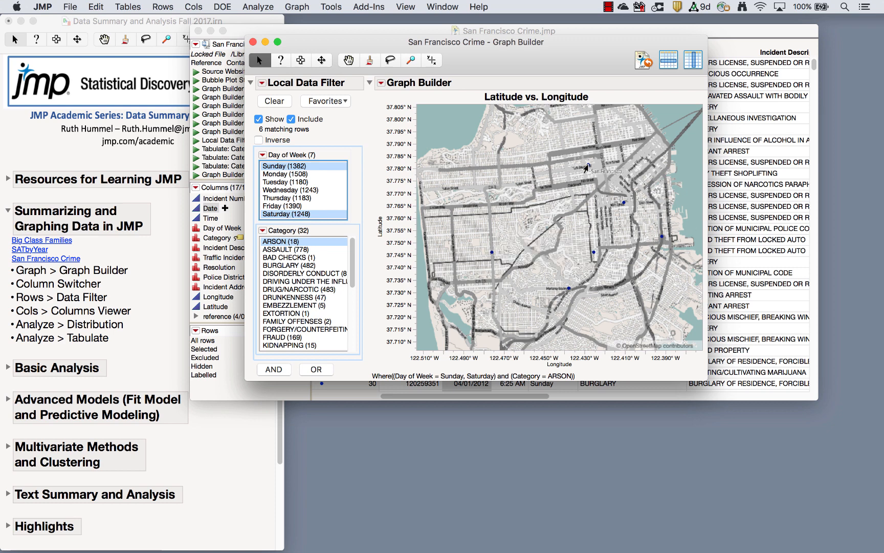
- Close the filtered map graph and the San Francisco Crime data table
{"action": "mouse_move", "coordinate": [621, 206]}
{"action": "mouse_move", "coordinate": [592, 256]}
{"action": "left_click", "coordinate": [253, 43]}
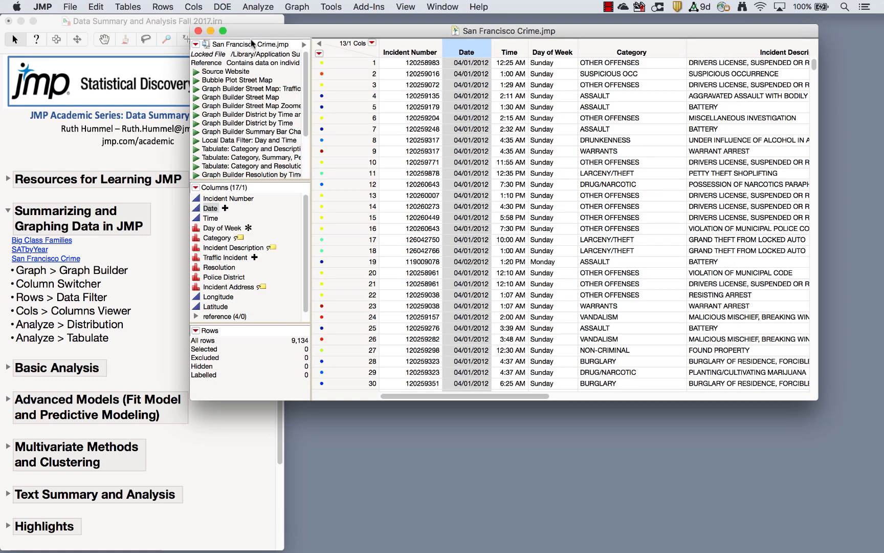
{"action": "left_click", "coordinate": [199, 31]}
- Collapse the journal's Summarizing and Graphing section and open the Fitness data table from its Basic Analysis section
{"action": "left_click", "coordinate": [6, 214]}
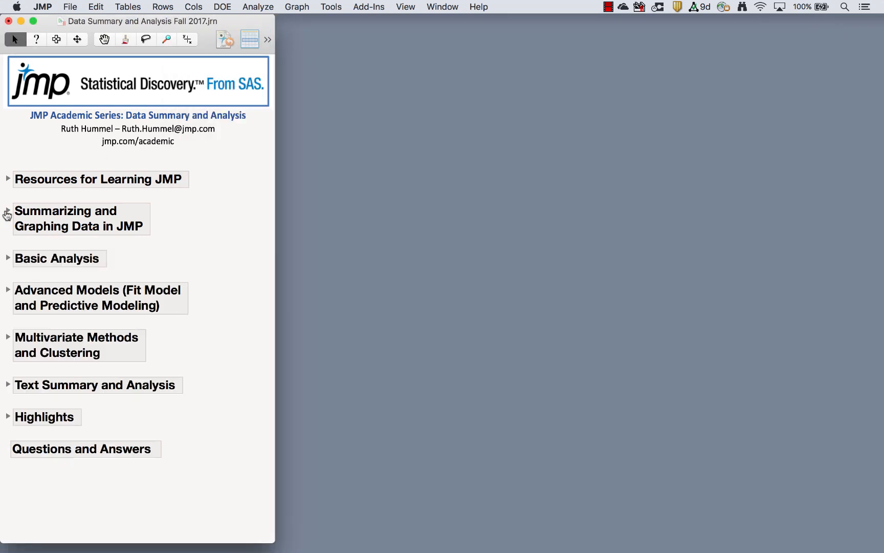
{"action": "left_click", "coordinate": [7, 259]}
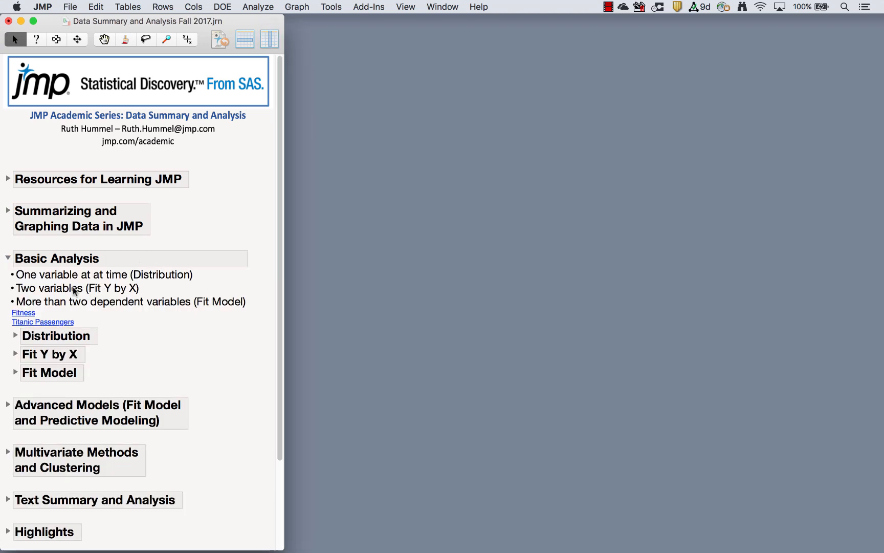
{"action": "left_click", "coordinate": [24, 313]}
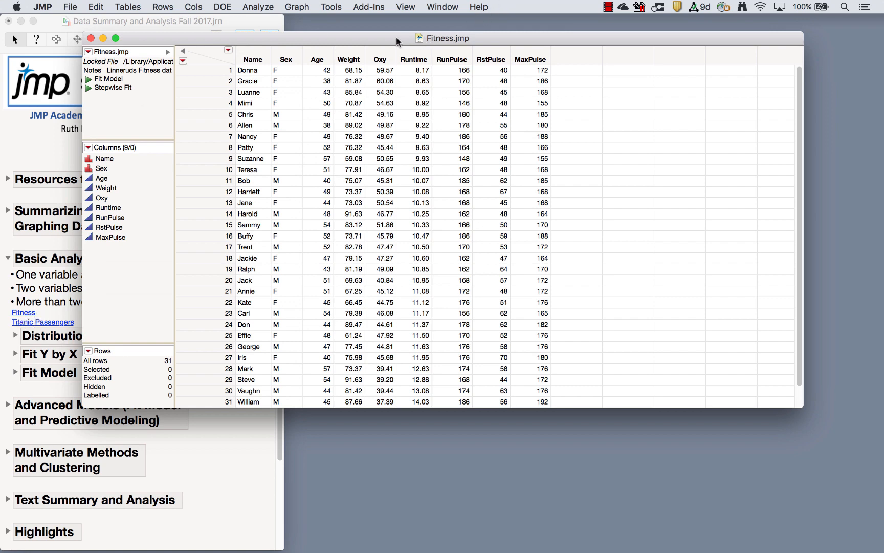
{"action": "left_click_drag", "start_coordinate": [397, 39], "coordinate": [420, 49]}
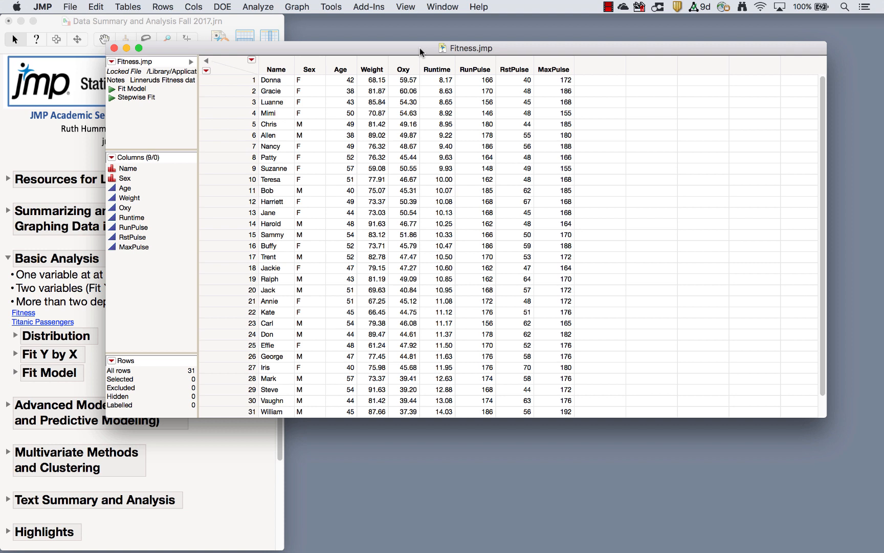
- Start a Fit Y by X analysis of the Fitness data with Oxy as Y, Response and Weight as X, Factor
{"action": "left_click", "coordinate": [262, 7]}
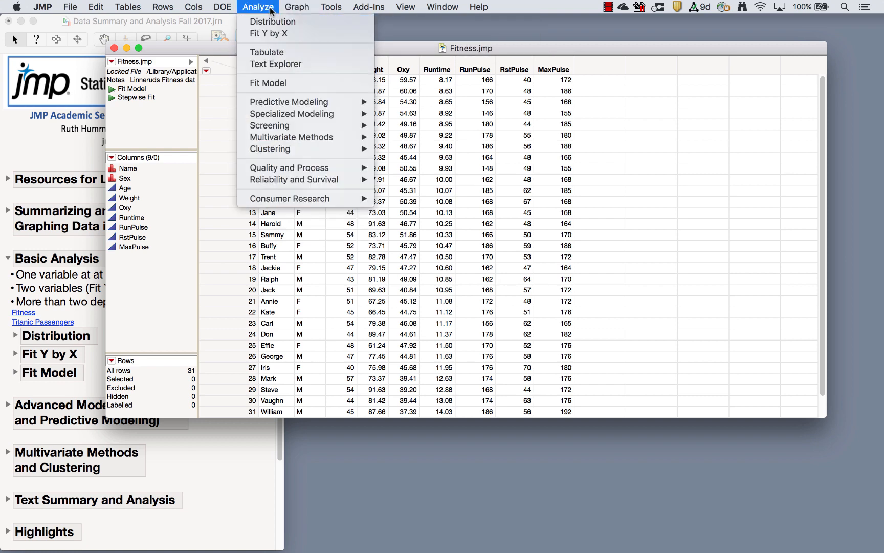
{"action": "left_click", "coordinate": [288, 32]}
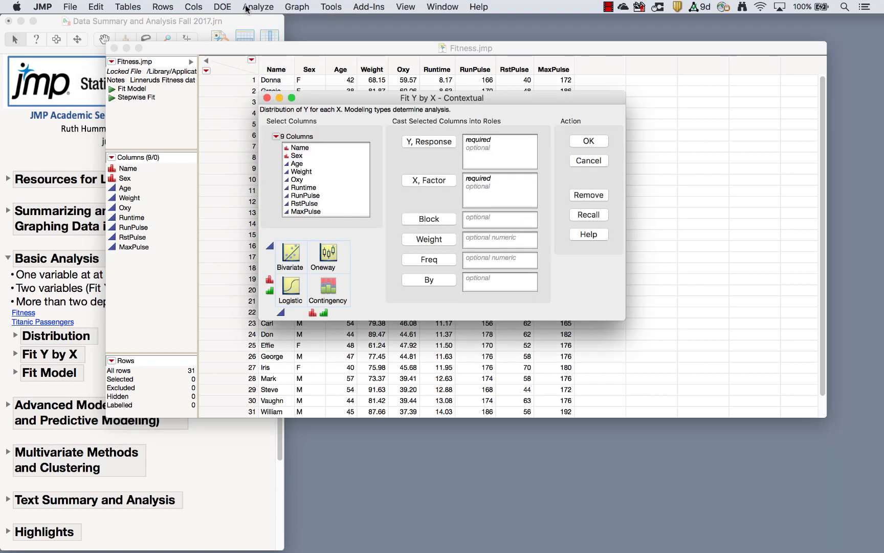
{"action": "left_click", "coordinate": [247, 7]}
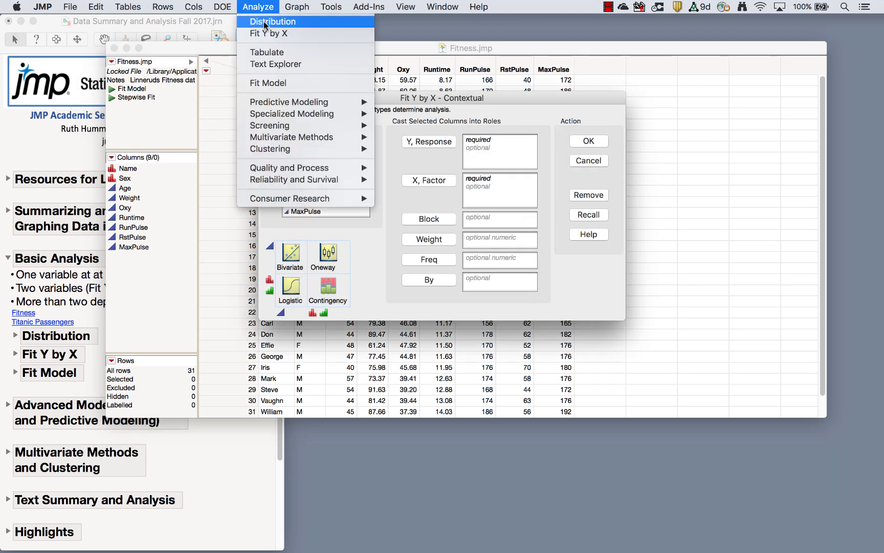
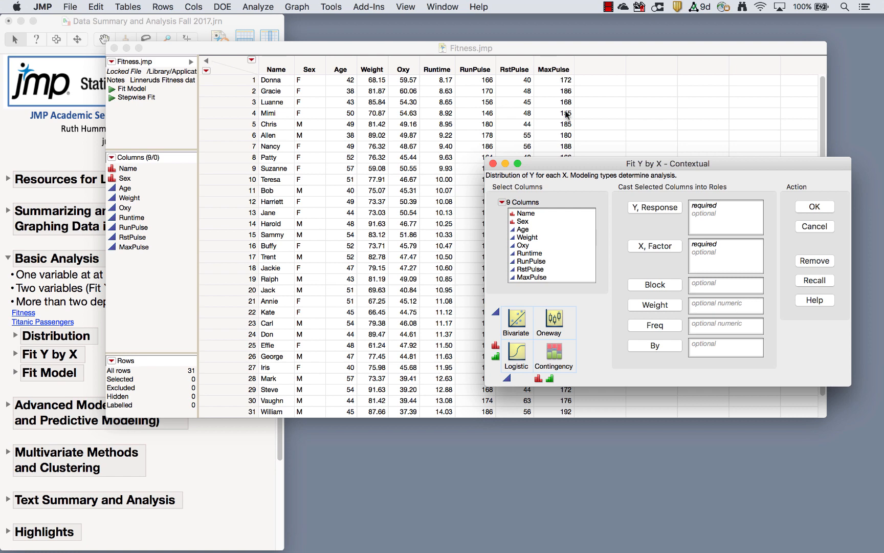
{"action": "left_click_drag", "start_coordinate": [596, 165], "coordinate": [501, 86]}
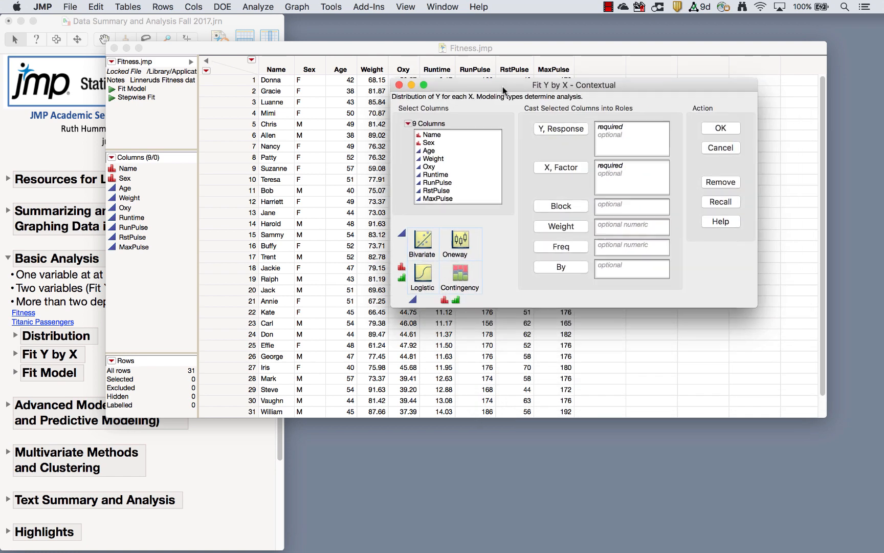
{"action": "left_click", "coordinate": [433, 167]}
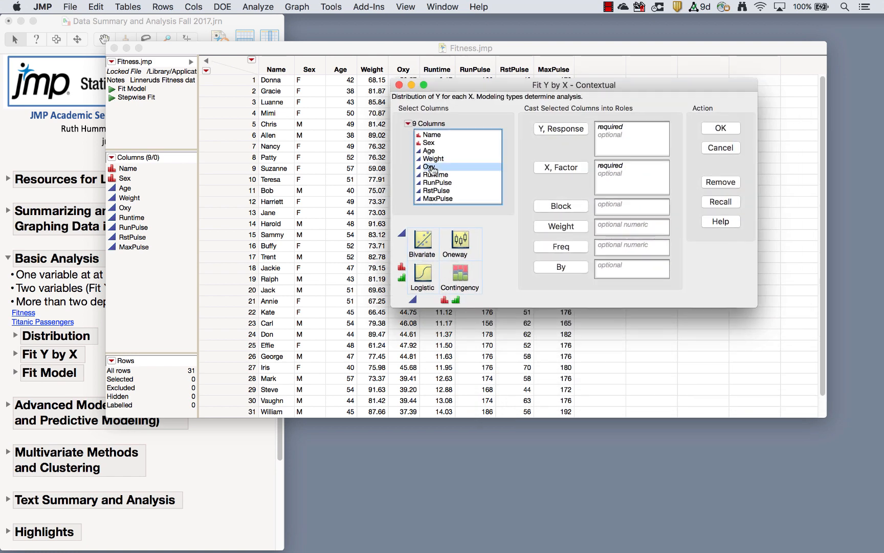
{"action": "left_click", "coordinate": [563, 129]}
{"action": "left_click", "coordinate": [433, 159]}
{"action": "left_click", "coordinate": [539, 172]}
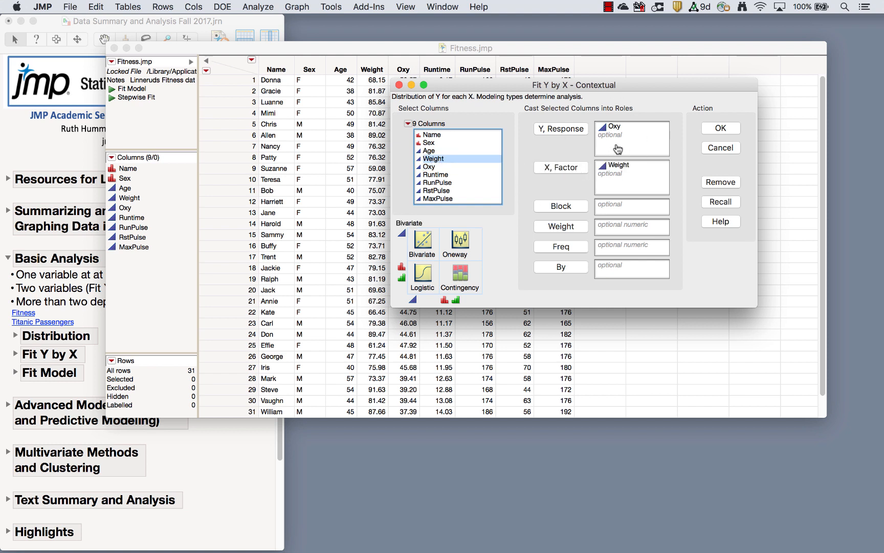
{"action": "mouse_move", "coordinate": [502, 243]}
{"action": "left_mouse_down"}
{"action": "mouse_move", "coordinate": [410, 236]}
{"action": "mouse_move", "coordinate": [444, 305]}
{"action": "left_mouse_up"}
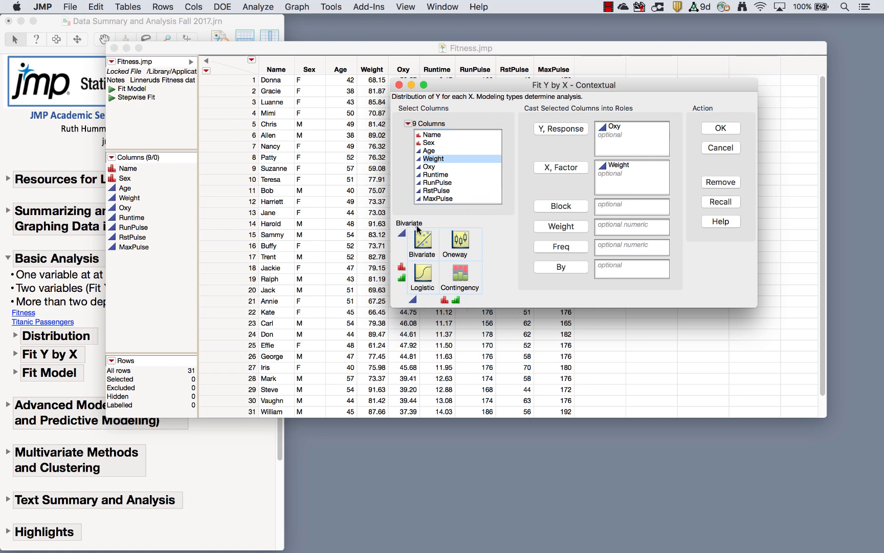
{"action": "mouse_move", "coordinate": [417, 227]}
{"action": "left_mouse_down"}
{"action": "mouse_move", "coordinate": [394, 244]}
{"action": "mouse_move", "coordinate": [410, 259]}
{"action": "mouse_move", "coordinate": [453, 260]}
{"action": "mouse_move", "coordinate": [476, 228]}
{"action": "mouse_move", "coordinate": [402, 226]}
{"action": "left_mouse_up"}
{"action": "mouse_move", "coordinate": [435, 221]}
{"action": "left_mouse_down"}
{"action": "mouse_move", "coordinate": [401, 232]}
{"action": "mouse_move", "coordinate": [420, 302]}
{"action": "mouse_move", "coordinate": [433, 223]}
{"action": "left_mouse_up"}
{"action": "left_click_drag", "start_coordinate": [461, 257], "coordinate": [471, 222]}
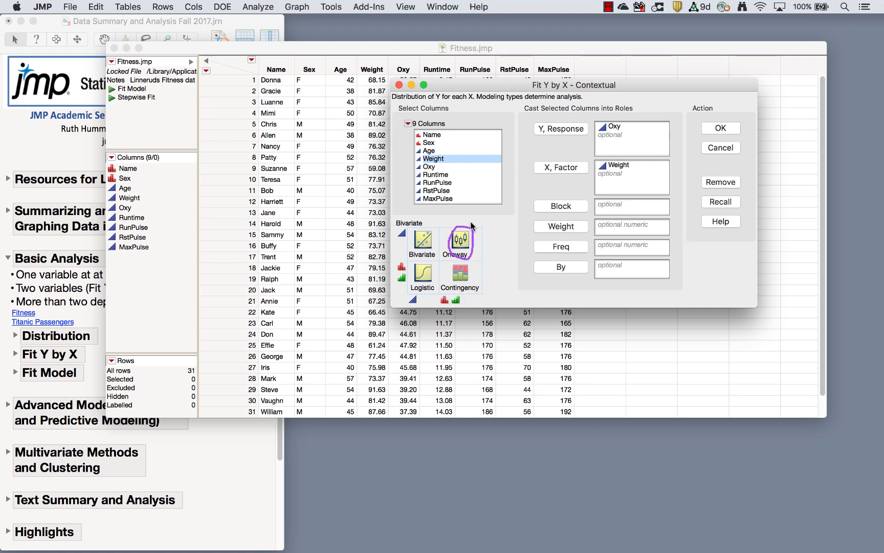
- Add Sex as a second X, Factor and highlight the pairings of Oxy with Weight and with Sex
{"action": "left_click", "coordinate": [426, 143]}
{"action": "left_click_drag", "start_coordinate": [477, 148], "coordinate": [630, 180]}
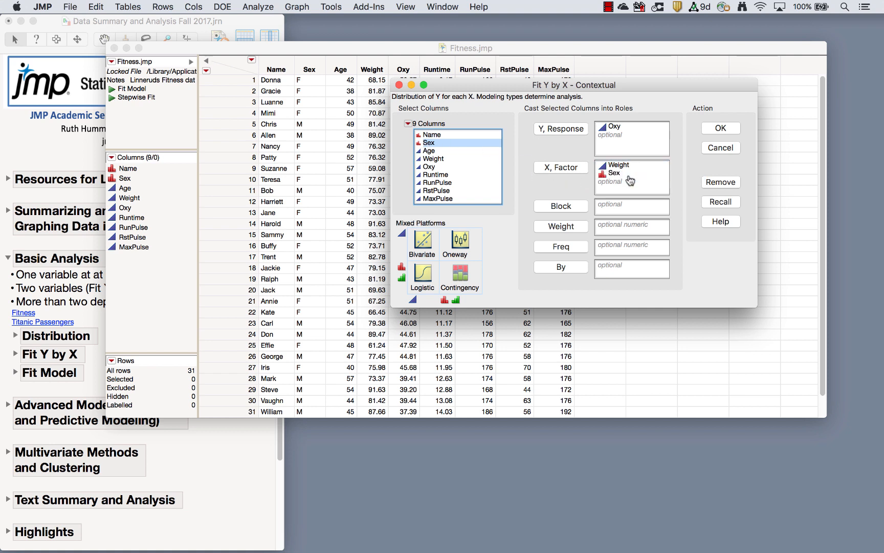
{"action": "left_click", "coordinate": [617, 167]}
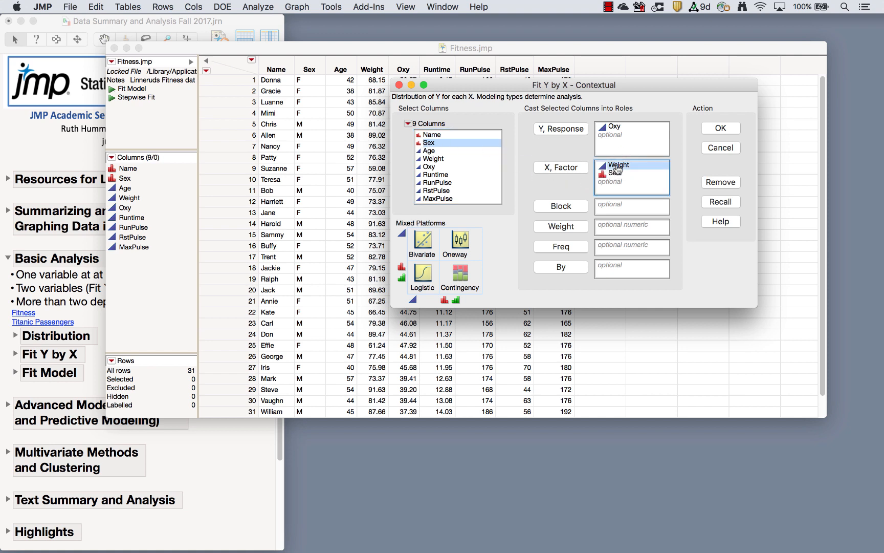
{"action": "left_click", "coordinate": [615, 134]}
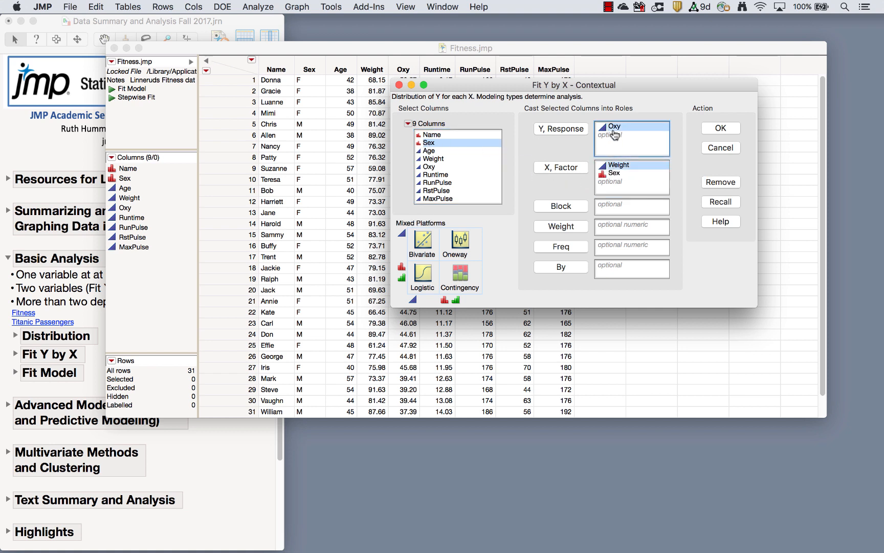
{"action": "left_click", "coordinate": [617, 174]}
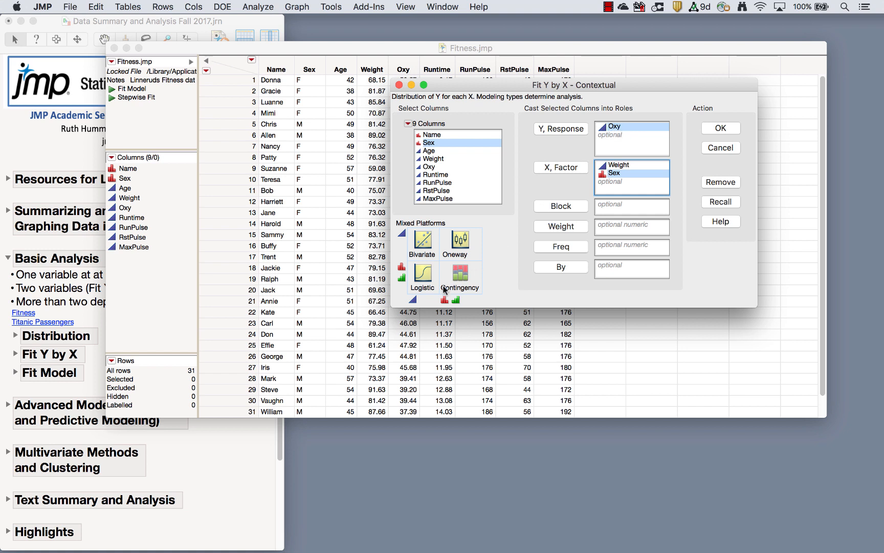
{"action": "mouse_move", "coordinate": [435, 270]}
{"action": "left_mouse_down"}
{"action": "mouse_move", "coordinate": [415, 262]}
{"action": "mouse_move", "coordinate": [422, 293]}
{"action": "mouse_move", "coordinate": [435, 276]}
{"action": "mouse_move", "coordinate": [443, 283]}
{"action": "mouse_move", "coordinate": [473, 259]}
{"action": "mouse_move", "coordinate": [459, 262]}
{"action": "left_mouse_up"}
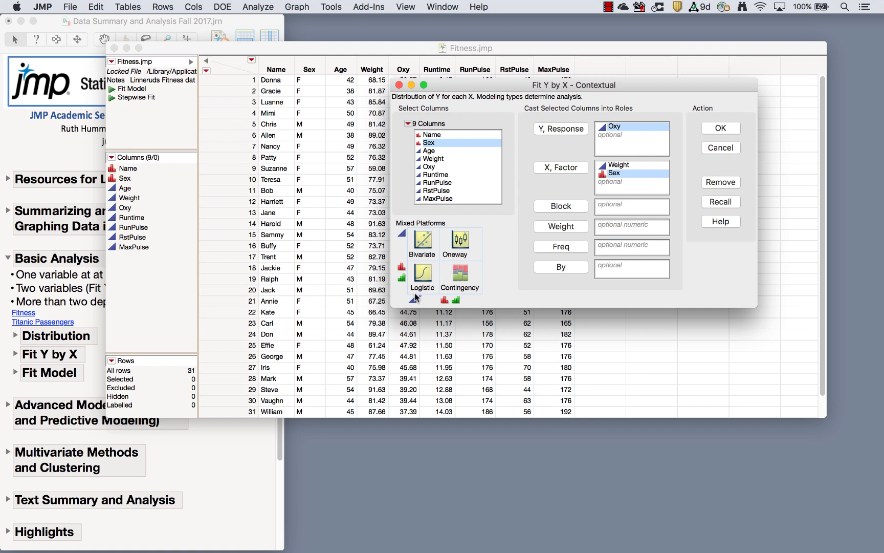
{"action": "mouse_move", "coordinate": [470, 295]}
{"action": "left_mouse_down"}
{"action": "mouse_move", "coordinate": [444, 300]}
{"action": "mouse_move", "coordinate": [464, 289]}
{"action": "left_mouse_up"}
{"action": "left_click", "coordinate": [633, 182]}
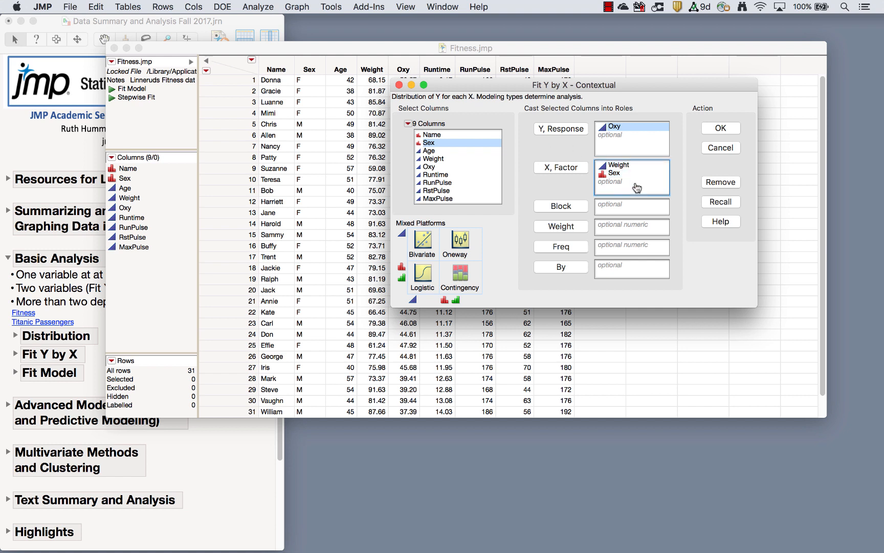
{"action": "left_click", "coordinate": [627, 142]}
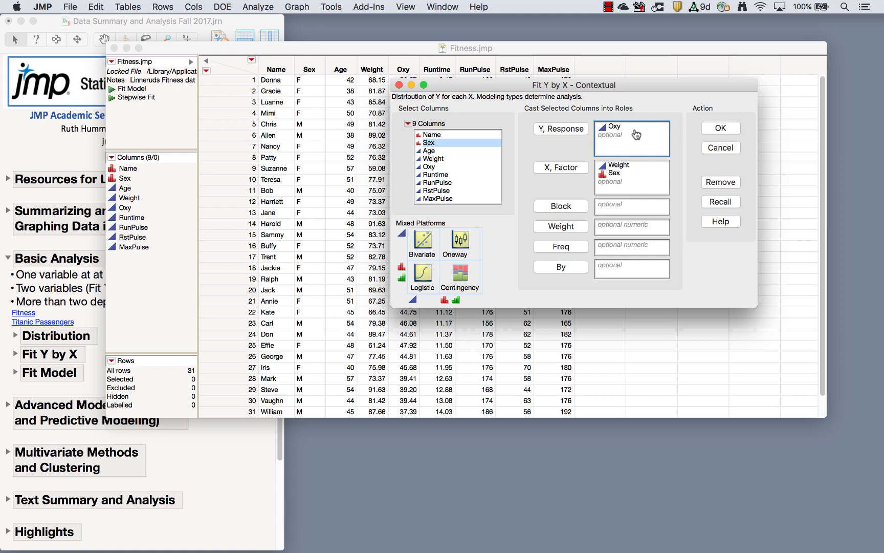
- Run the Fit Y by X analysis and add a straight line fit to the Oxy by Weight plot
{"action": "left_click", "coordinate": [721, 128]}
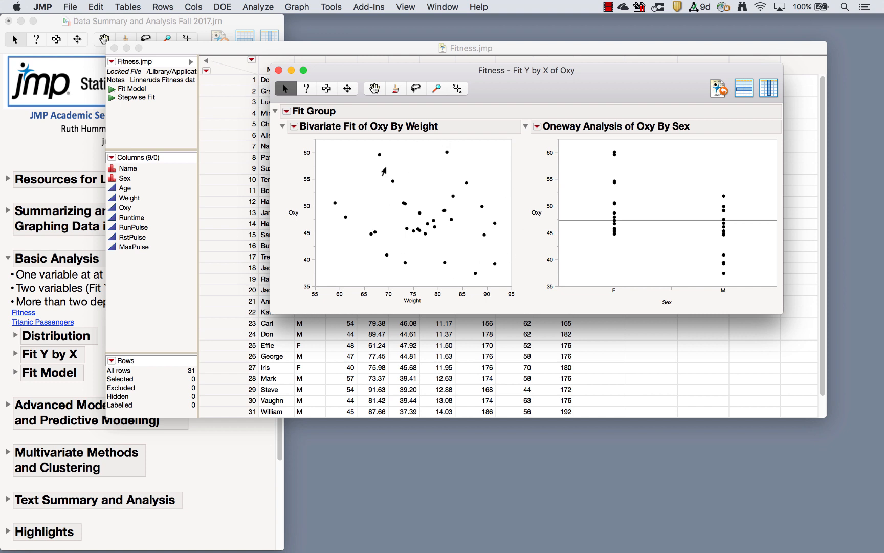
{"action": "left_click", "coordinate": [295, 127]}
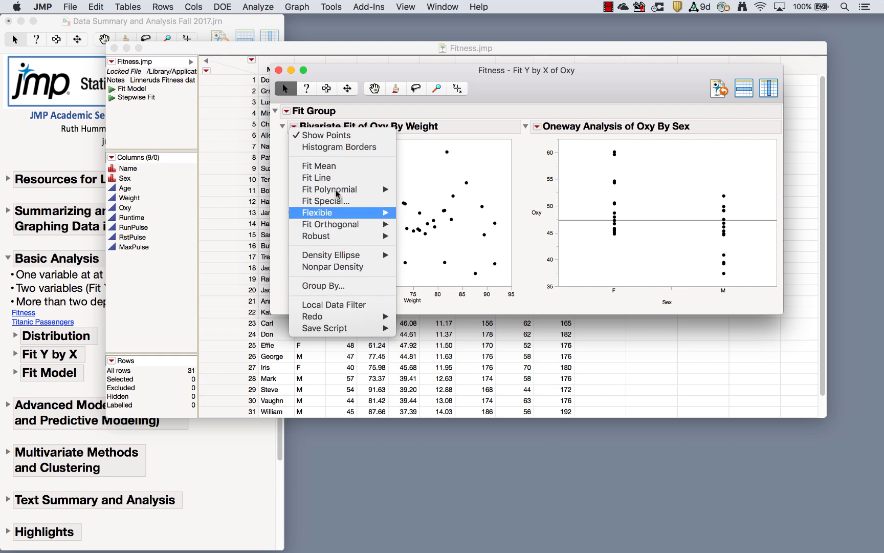
{"action": "left_click", "coordinate": [325, 179]}
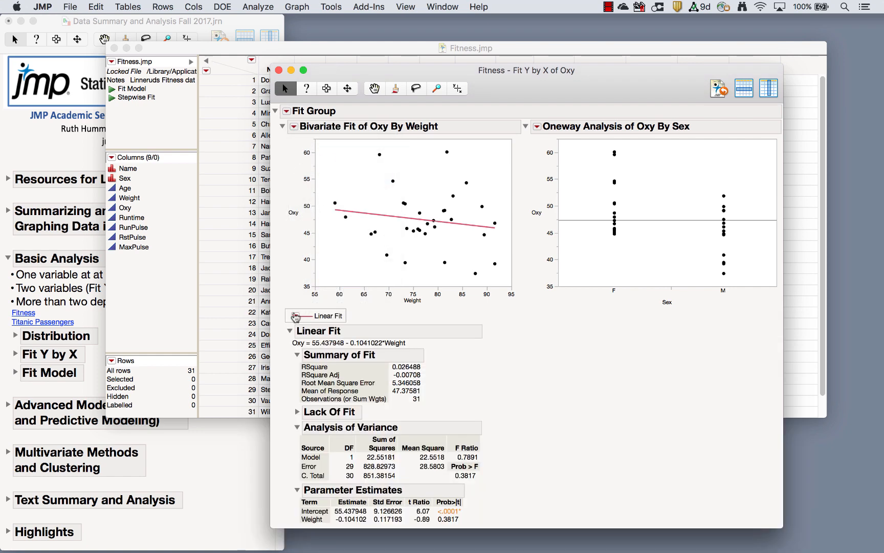
{"action": "left_click", "coordinate": [295, 315]}
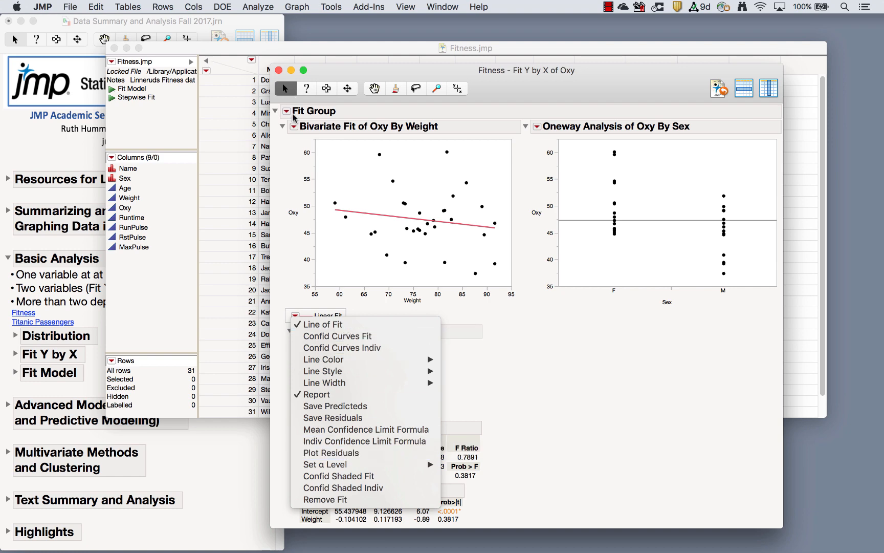
{"action": "left_click", "coordinate": [295, 126]}
- Add a cubic polynomial fit to the Oxy by Weight plot and collapse the linear and polynomial fit reports
{"action": "left_click", "coordinate": [295, 127]}
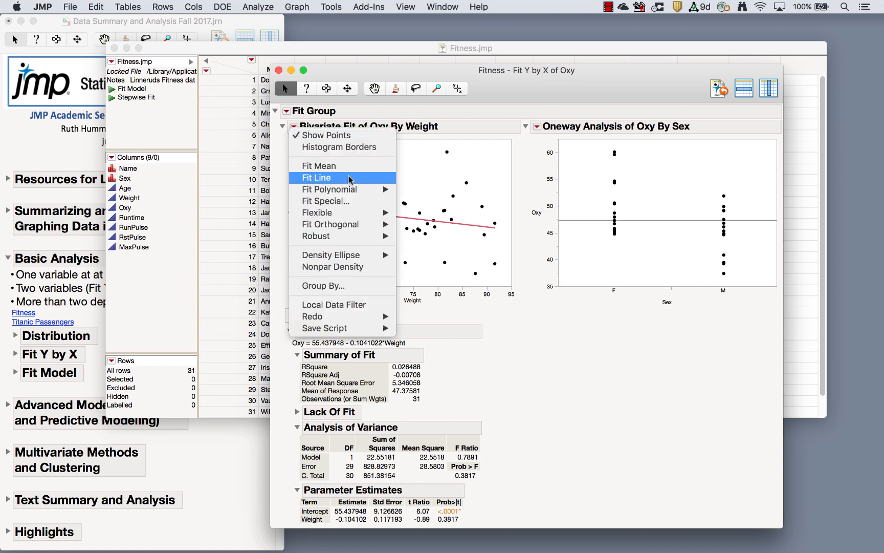
{"action": "mouse_move", "coordinate": [340, 189]}
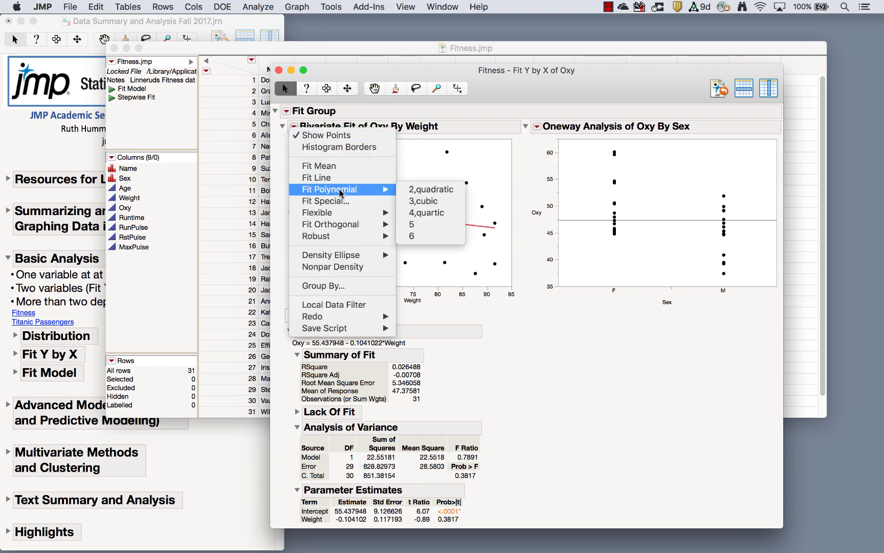
{"action": "left_click", "coordinate": [415, 201]}
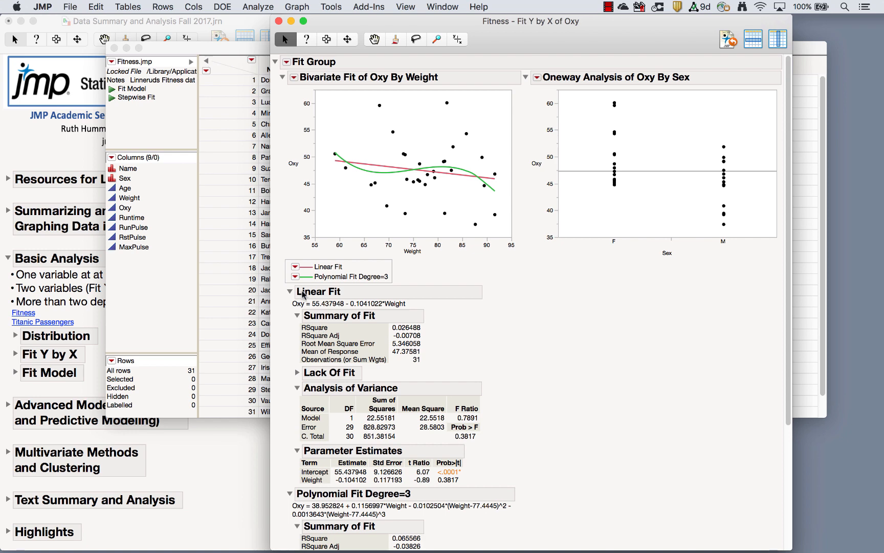
{"action": "left_click", "coordinate": [290, 291]}
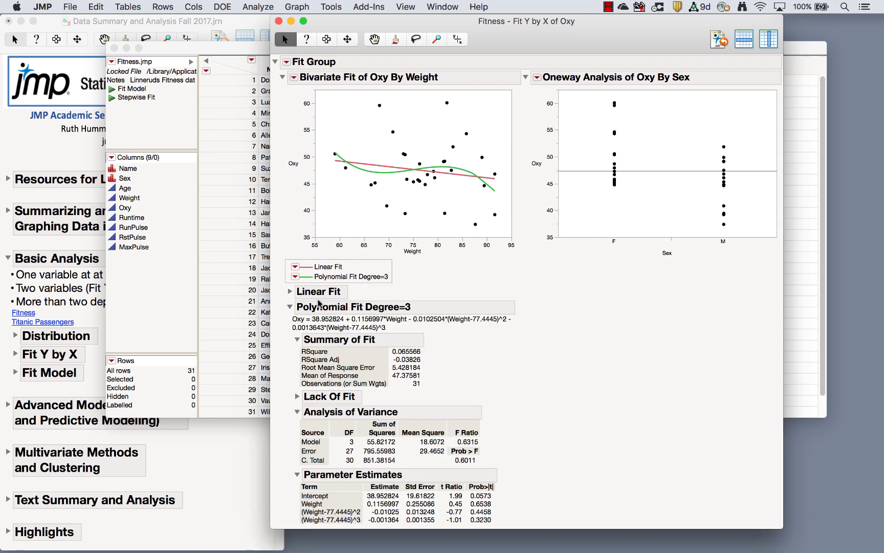
{"action": "left_click", "coordinate": [290, 307]}
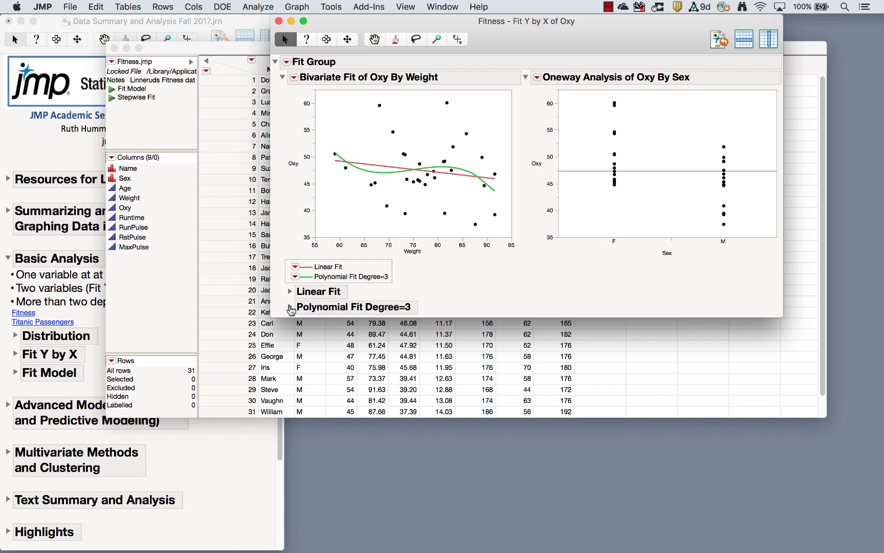
- Add a flexible spline fit with lambda 10000 to the Oxy by Weight plot and lower its lambda to 0.000001
{"action": "left_click", "coordinate": [294, 78]}
{"action": "mouse_move", "coordinate": [352, 169]}
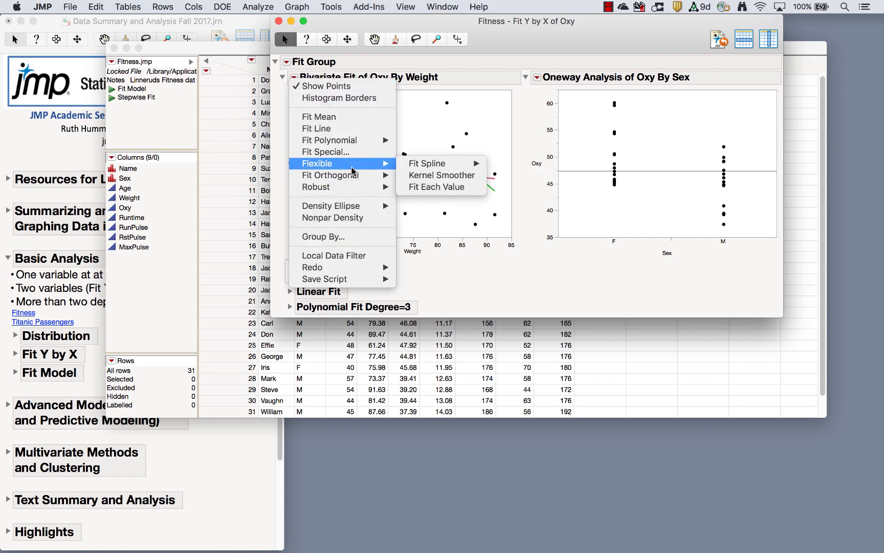
{"action": "mouse_move", "coordinate": [417, 164]}
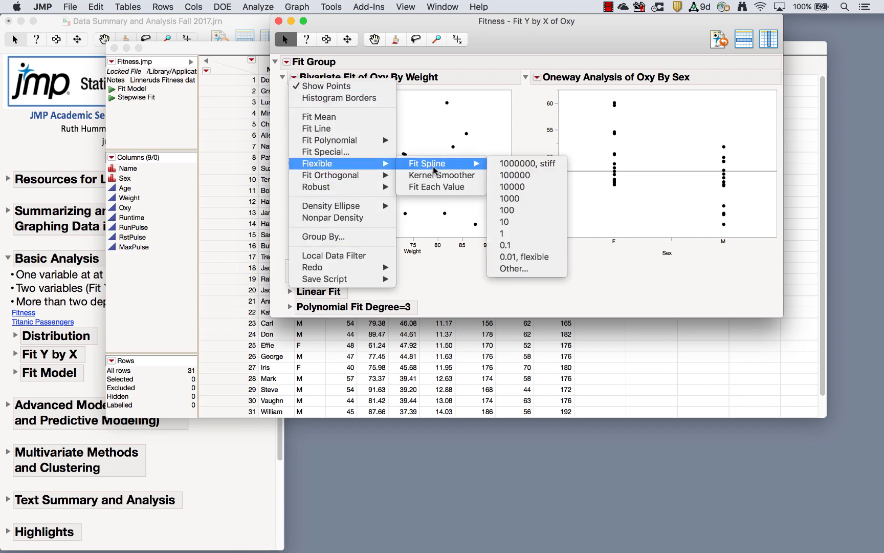
{"action": "left_click", "coordinate": [521, 186]}
{"action": "left_click_drag", "start_coordinate": [413, 362], "coordinate": [389, 359]}
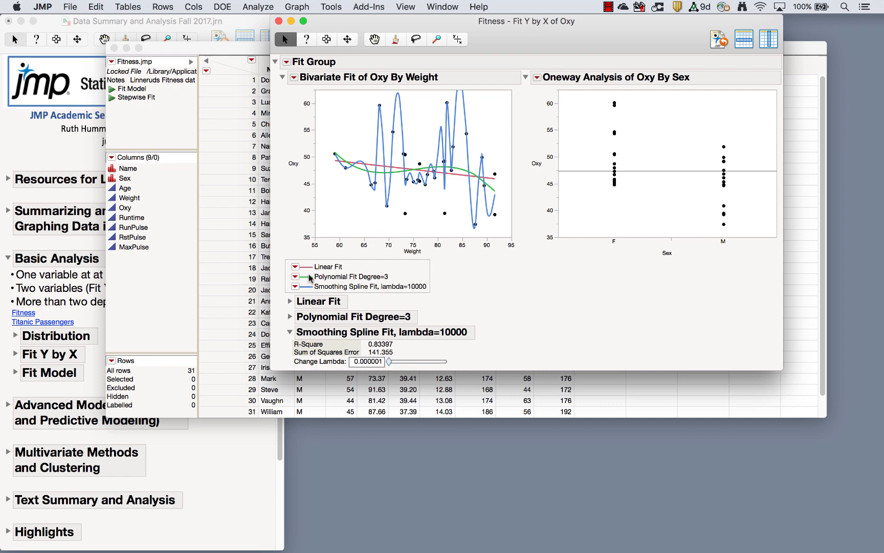
{"action": "left_click", "coordinate": [294, 77]}
{"action": "left_click", "coordinate": [277, 120]}
{"action": "left_click", "coordinate": [296, 286]}
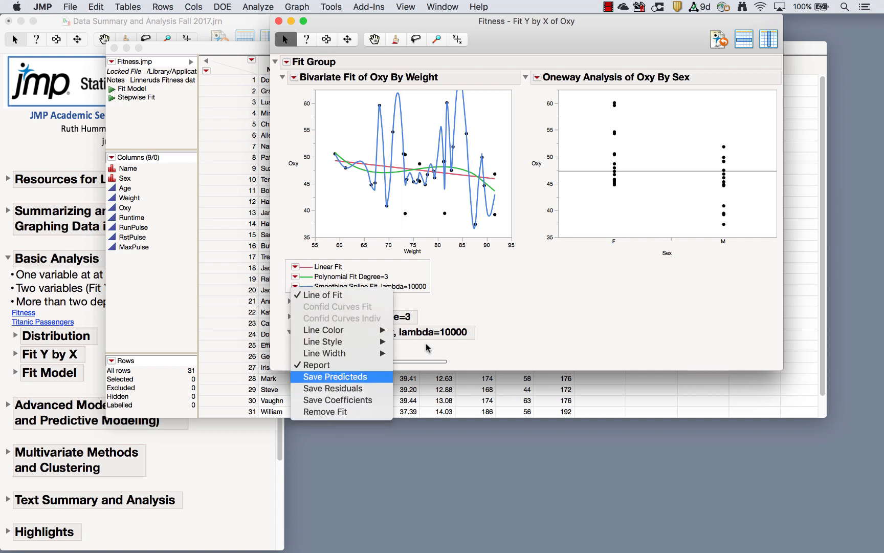
{"action": "left_click", "coordinate": [513, 298]}
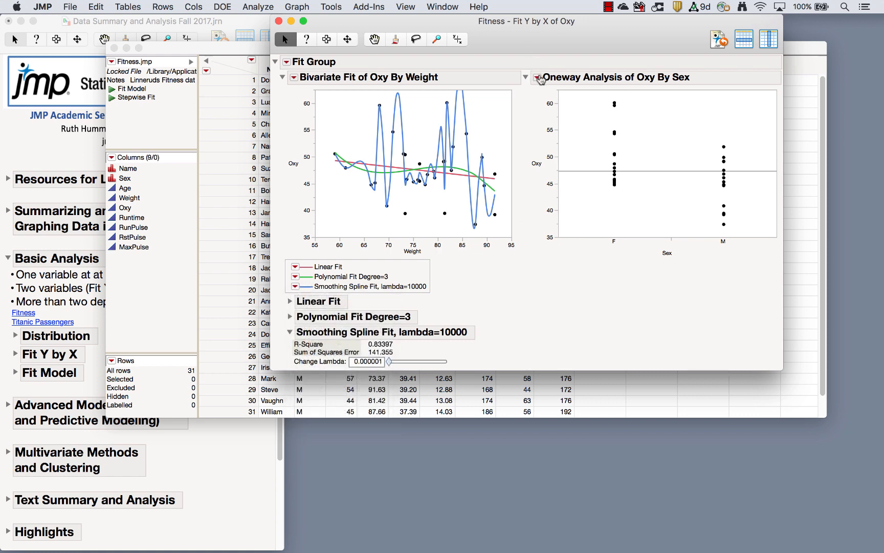
- Add a t Test report to the Oneway Analysis of Oxy By Sex
{"action": "left_click", "coordinate": [538, 78]}
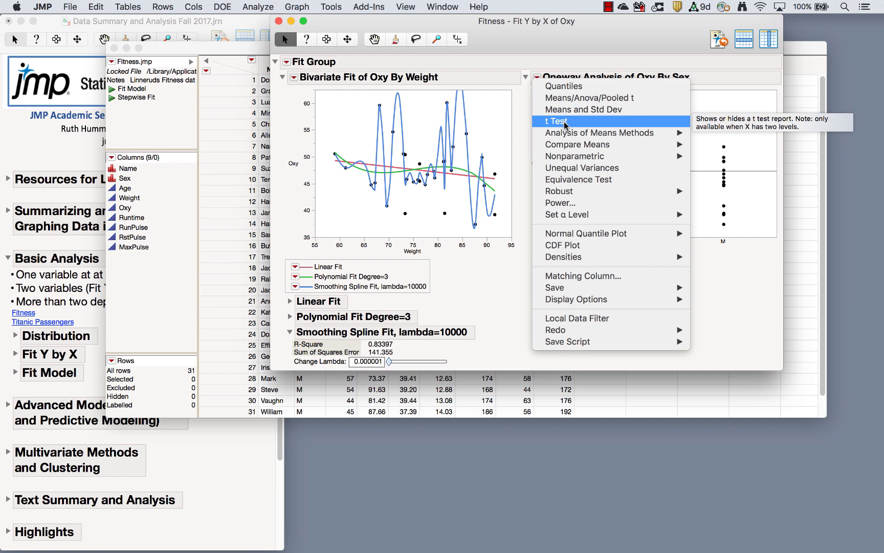
{"action": "mouse_move", "coordinate": [580, 160]}
{"action": "left_click", "coordinate": [565, 122]}
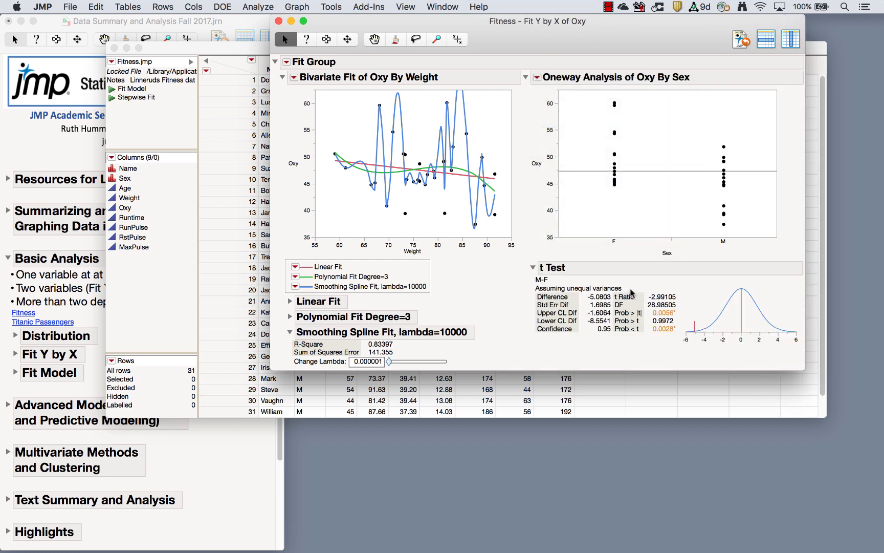
{"action": "mouse_move", "coordinate": [631, 293]}
{"action": "left_mouse_down"}
{"action": "mouse_move", "coordinate": [606, 277]}
{"action": "mouse_move", "coordinate": [538, 288]}
{"action": "mouse_move", "coordinate": [558, 306]}
{"action": "mouse_move", "coordinate": [629, 296]}
{"action": "left_mouse_up"}
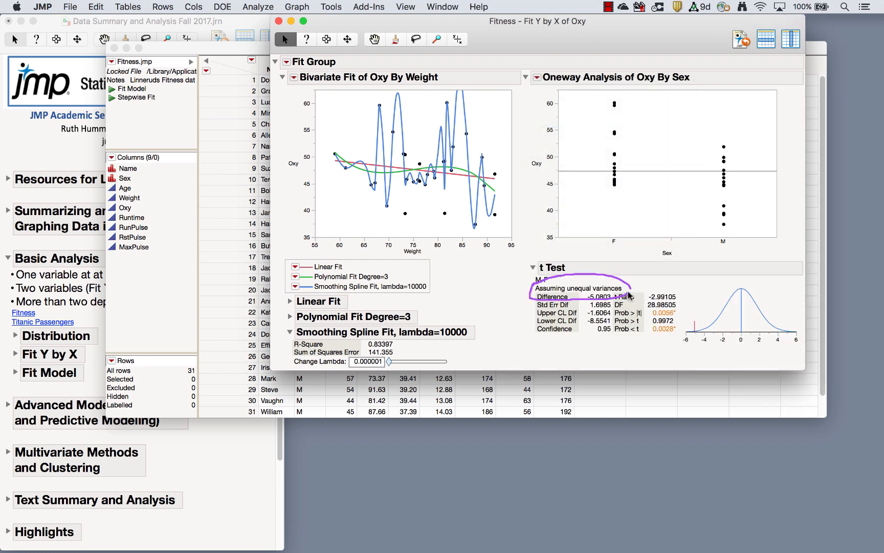
- Open the analysis options for the Oneway Analysis of Oxy By Sex
{"action": "left_click", "coordinate": [536, 77]}
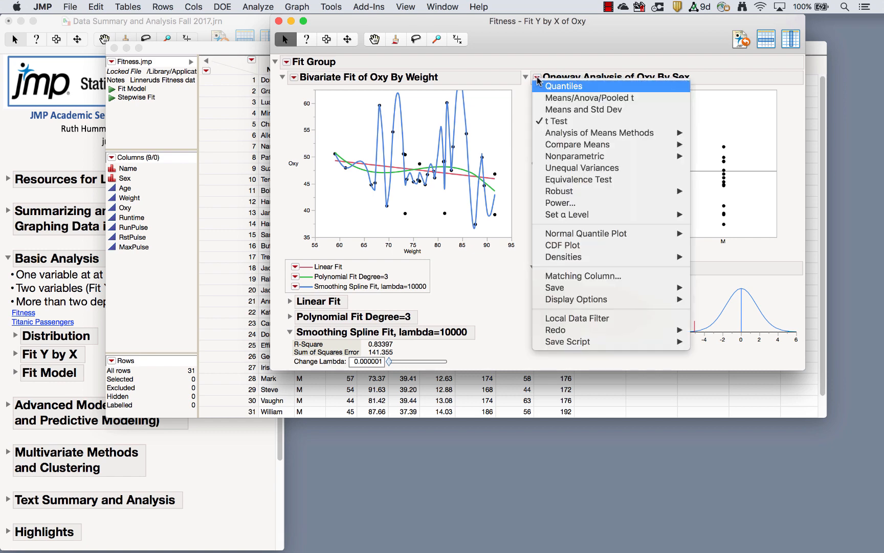
- Add Means/Anova/Pooled t to the Oneway Analysis of Oxy By Sex and compare its t test with the unequal-variances t test
{"action": "left_click", "coordinate": [550, 97]}
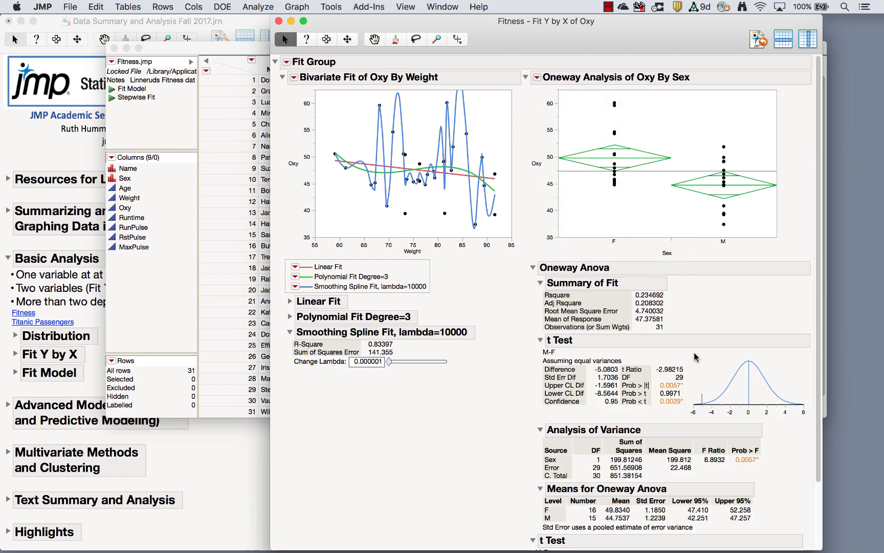
{"action": "scroll", "coordinate": [688, 344], "scroll_direction": "down", "scroll_amount": 3}
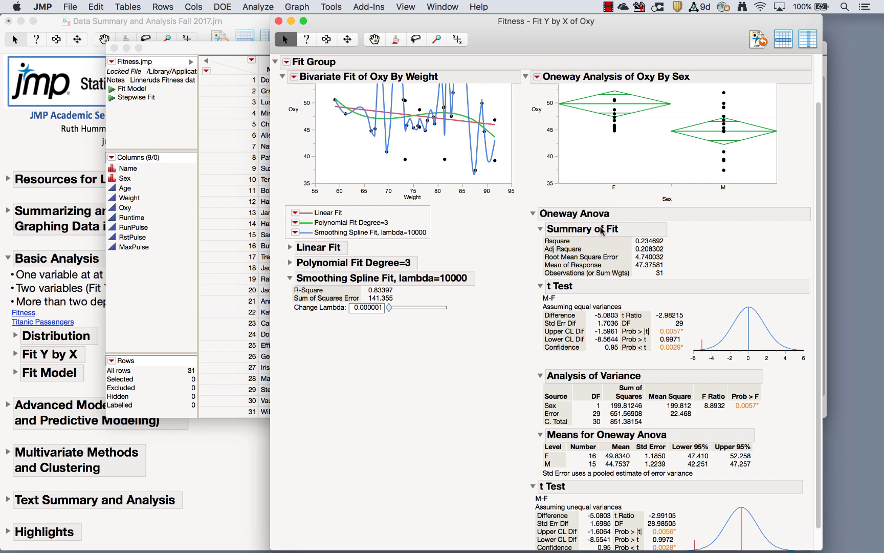
{"action": "mouse_move", "coordinate": [610, 294]}
{"action": "left_mouse_down"}
{"action": "mouse_move", "coordinate": [575, 293]}
{"action": "mouse_move", "coordinate": [599, 315]}
{"action": "mouse_move", "coordinate": [579, 277]}
{"action": "left_mouse_up"}
{"action": "mouse_move", "coordinate": [625, 505]}
{"action": "left_mouse_down"}
{"action": "mouse_move", "coordinate": [532, 508]}
{"action": "mouse_move", "coordinate": [622, 504]}
{"action": "left_mouse_up"}
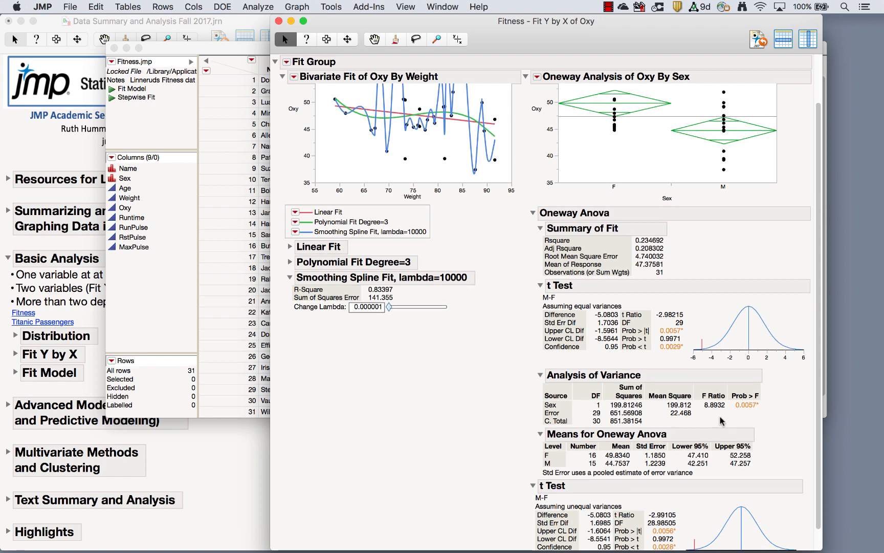
{"action": "scroll", "coordinate": [608, 484], "scroll_direction": "down", "scroll_amount": 2}
{"action": "left_click_drag", "start_coordinate": [688, 322], "coordinate": [655, 328]}
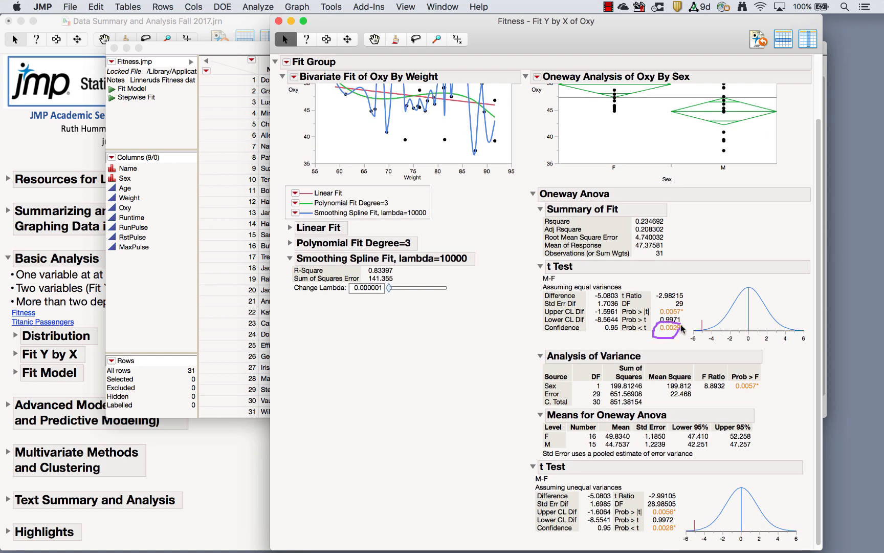
{"action": "left_click_drag", "start_coordinate": [670, 520], "coordinate": [649, 522]}
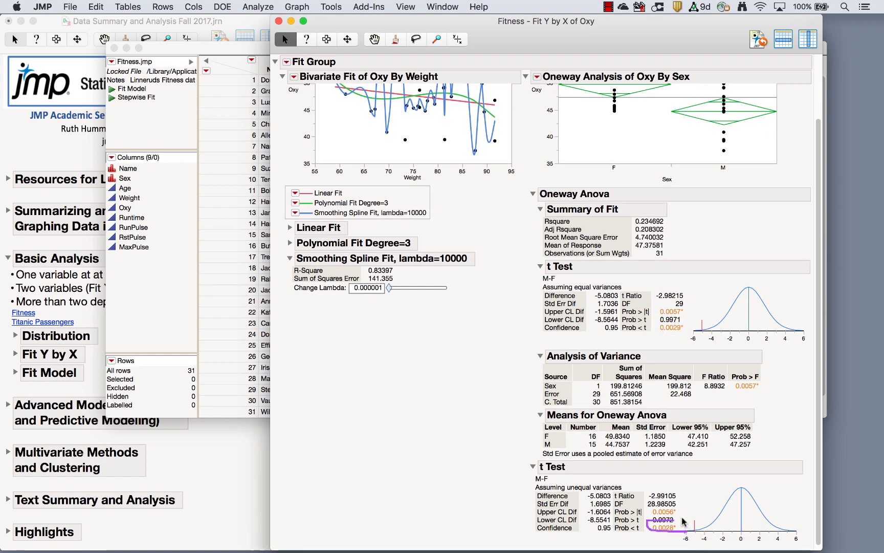
{"action": "scroll", "coordinate": [660, 231], "scroll_direction": "up", "scroll_amount": 5}
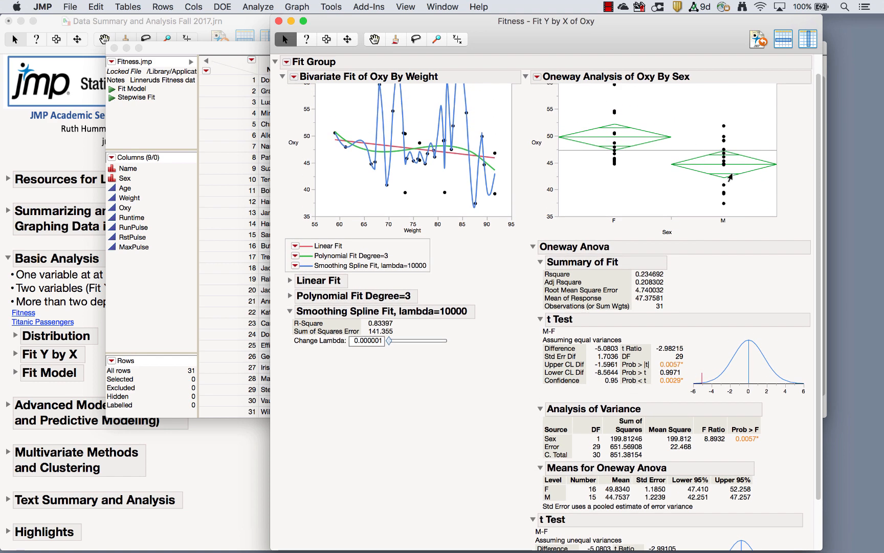
- Add Means and Std Dev to the Oneway Analysis of Oxy By Sex and collapse the Oneway Anova section
{"action": "left_click", "coordinate": [537, 77]}
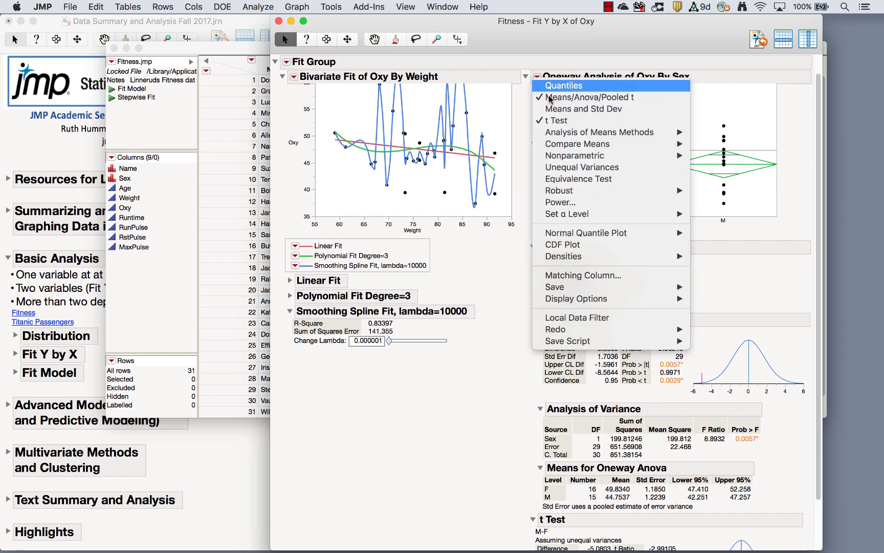
{"action": "left_click", "coordinate": [555, 109]}
{"action": "scroll", "coordinate": [607, 376], "scroll_direction": "down", "scroll_amount": 5}
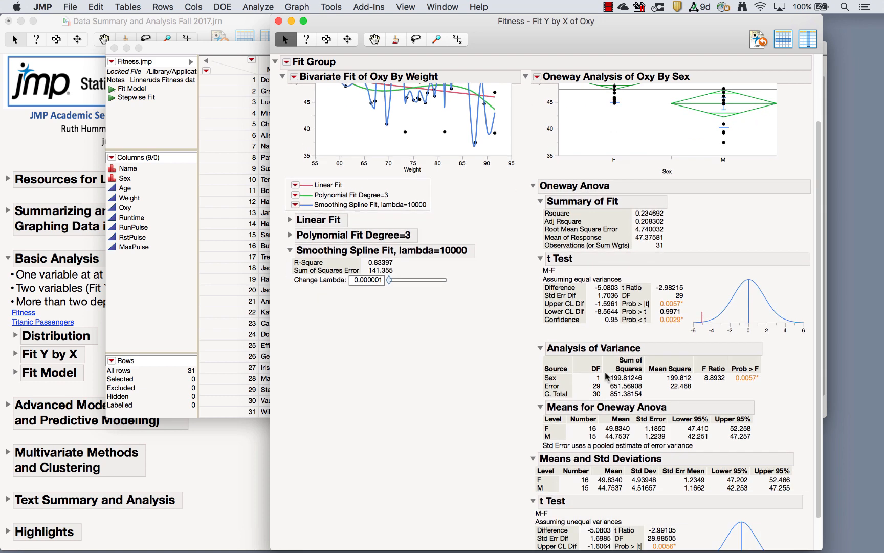
{"action": "scroll", "coordinate": [607, 376], "scroll_direction": "down", "scroll_amount": 3}
{"action": "left_click", "coordinate": [533, 146]}
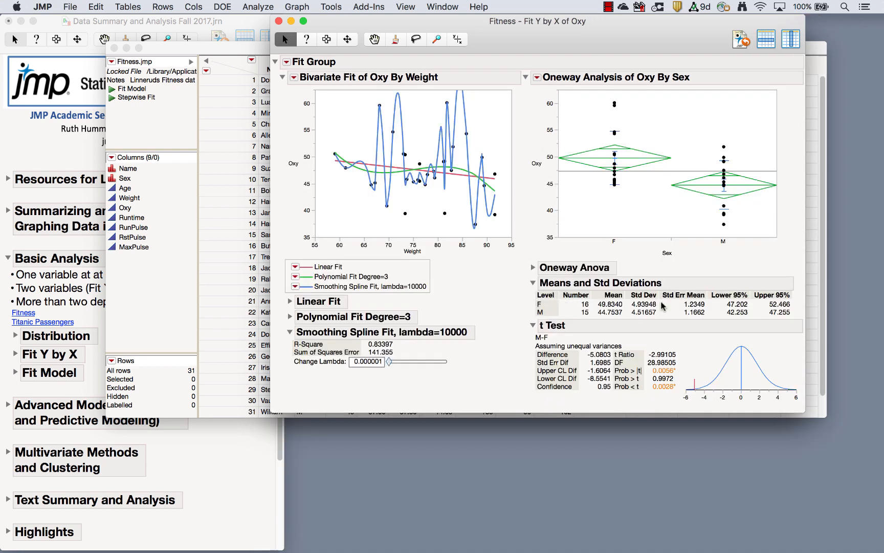
{"action": "mouse_move", "coordinate": [661, 306]}
{"action": "left_mouse_down"}
{"action": "mouse_move", "coordinate": [625, 313]}
{"action": "mouse_move", "coordinate": [665, 311]}
{"action": "mouse_move", "coordinate": [655, 302]}
{"action": "left_mouse_up"}
- Start a Fit Model analysis with Oxy as the Y response
{"action": "left_click", "coordinate": [254, 7]}
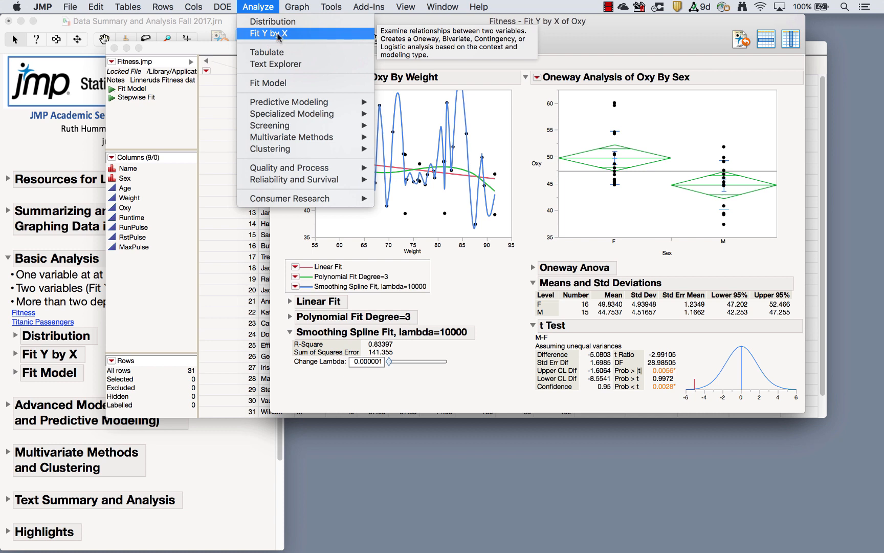
{"action": "left_click", "coordinate": [279, 87]}
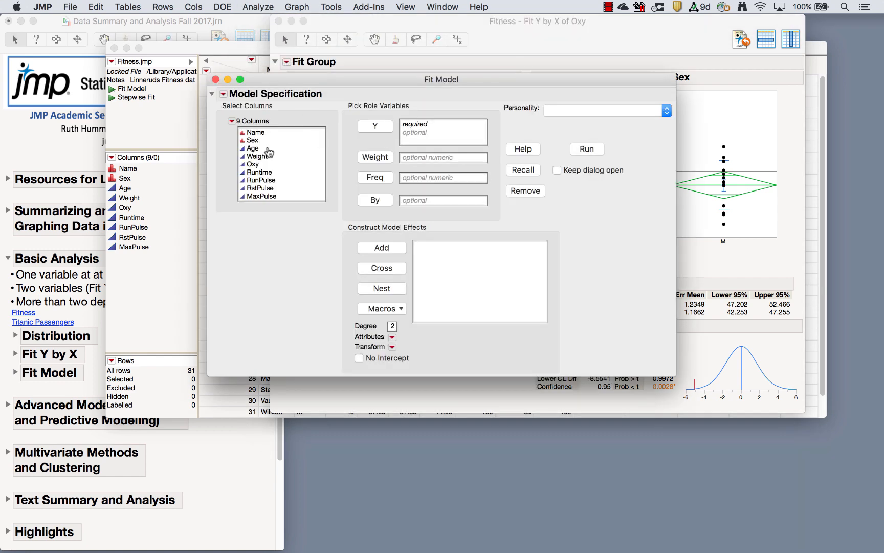
{"action": "left_click", "coordinate": [255, 165]}
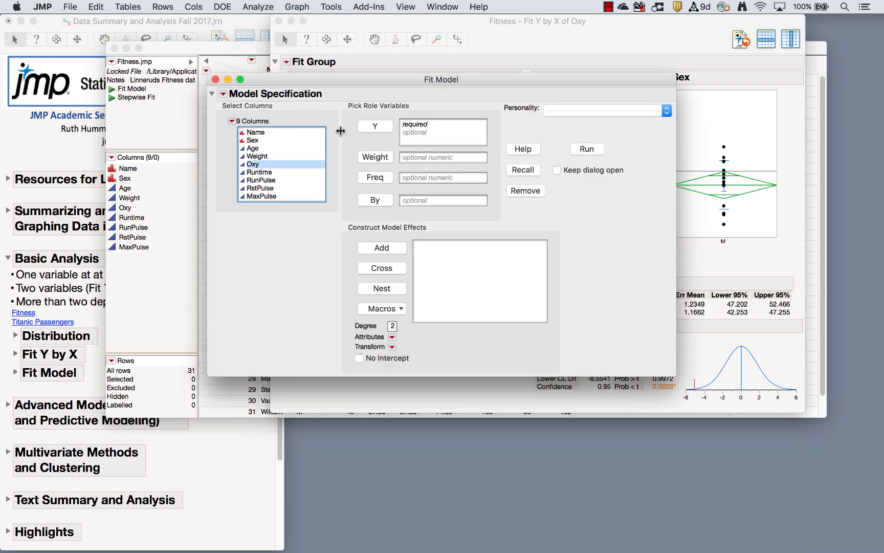
{"action": "left_click", "coordinate": [367, 128]}
- Add Sex and Weight as model effects and cross Weight with Sex to form their interaction
{"action": "left_click", "coordinate": [264, 156]}
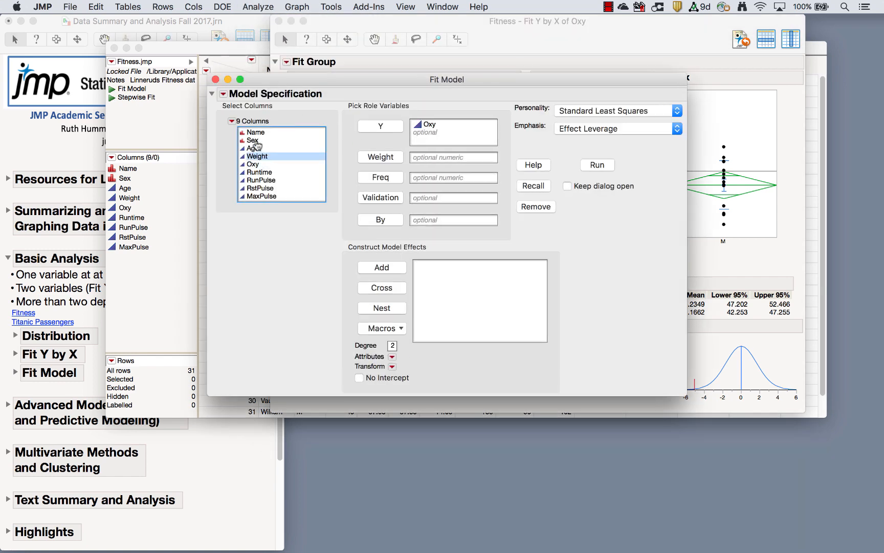
{"action": "left_click", "coordinate": [256, 141], "text": "super"}
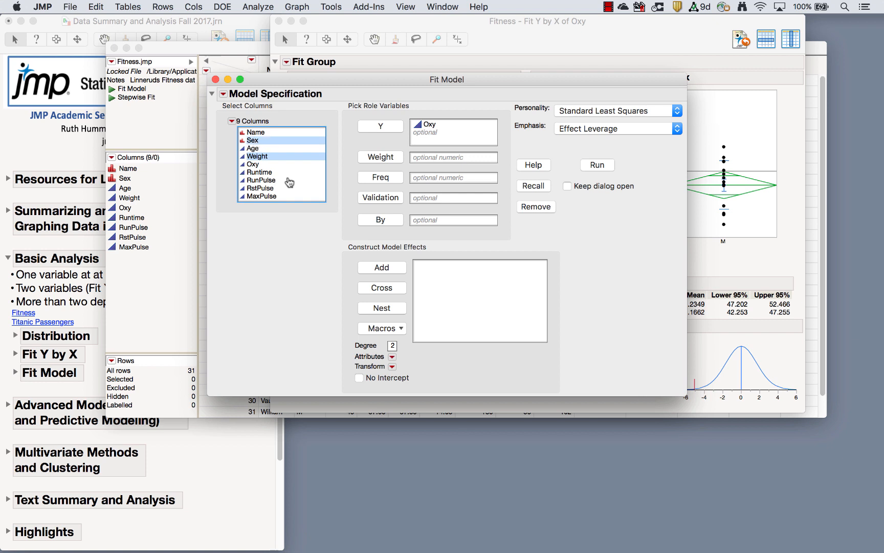
{"action": "left_click", "coordinate": [389, 268]}
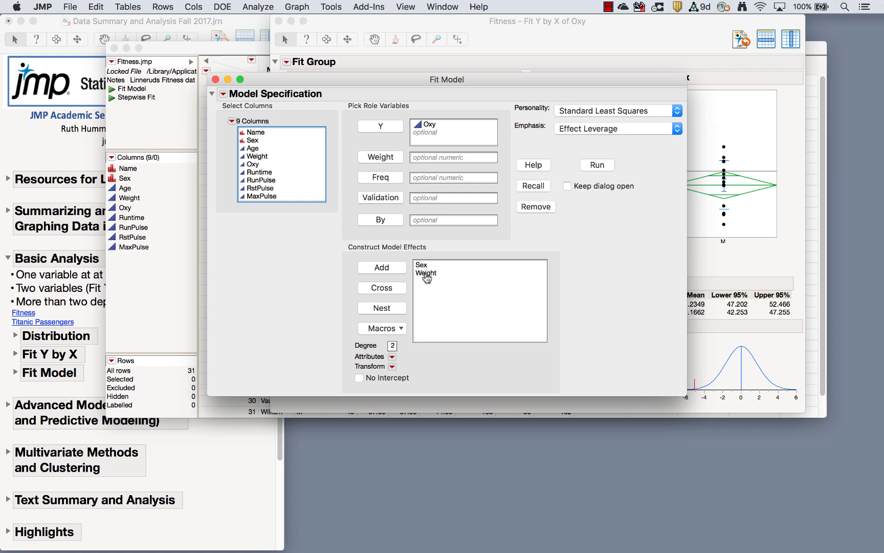
{"action": "left_click", "coordinate": [428, 273]}
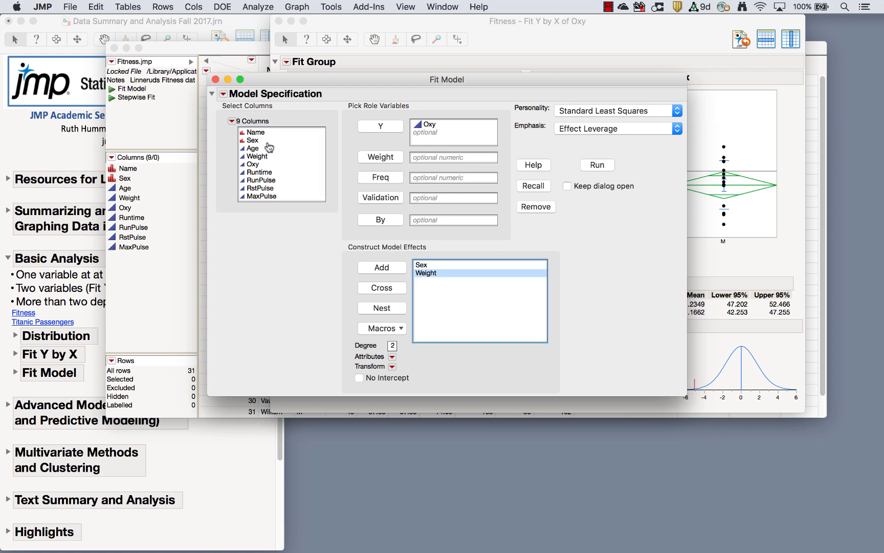
{"action": "left_click", "coordinate": [253, 140]}
{"action": "left_click", "coordinate": [385, 289]}
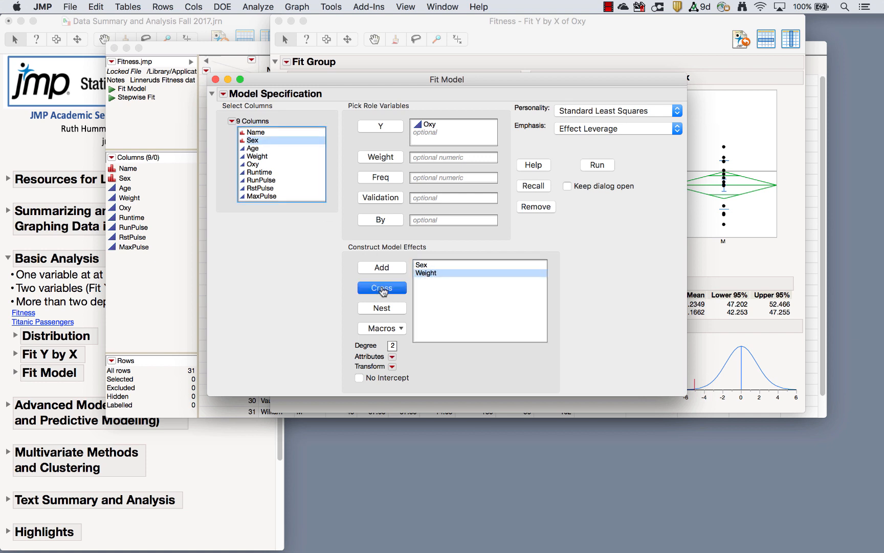
- Remove Sex, Weight and their interaction from the model effects
{"action": "left_click", "coordinate": [442, 285]}
{"action": "left_click", "coordinate": [436, 267], "text": "shift"}
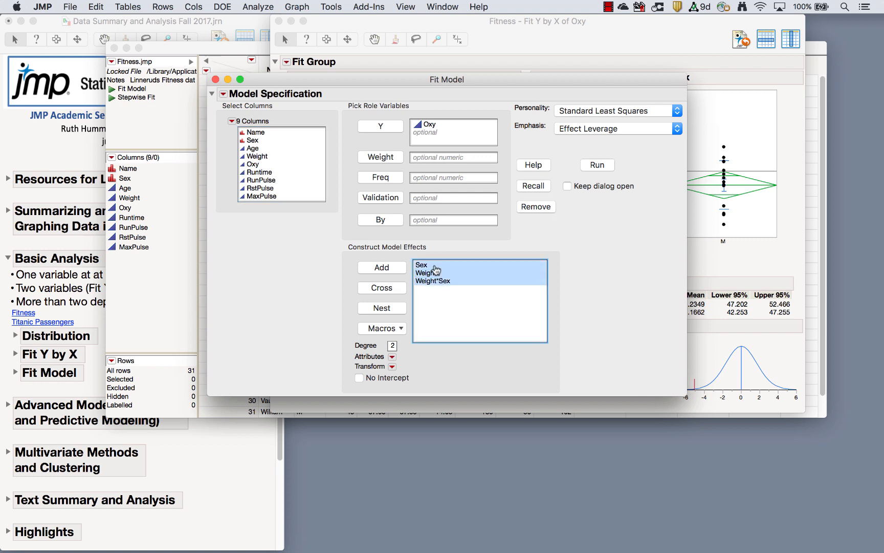
{"action": "key", "text": "BackSpace"}
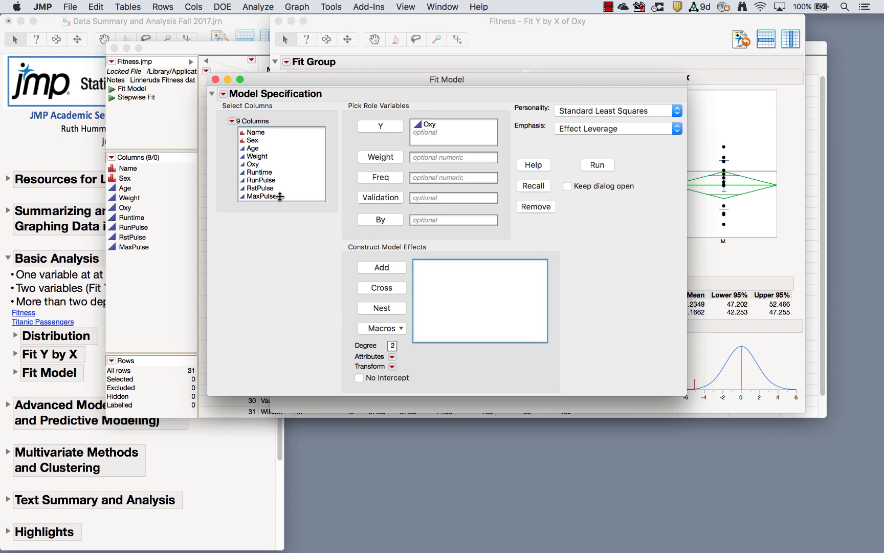
- Construct the model effects as a full factorial of Sex and Weight and go through the main effects and interaction
{"action": "left_click", "coordinate": [258, 141]}
{"action": "left_click", "coordinate": [261, 156], "text": "super"}
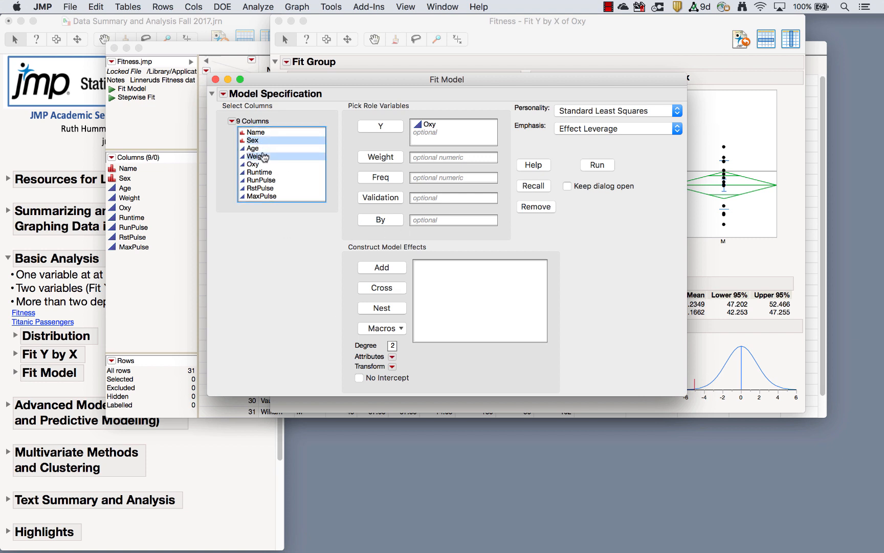
{"action": "left_click", "coordinate": [387, 327]}
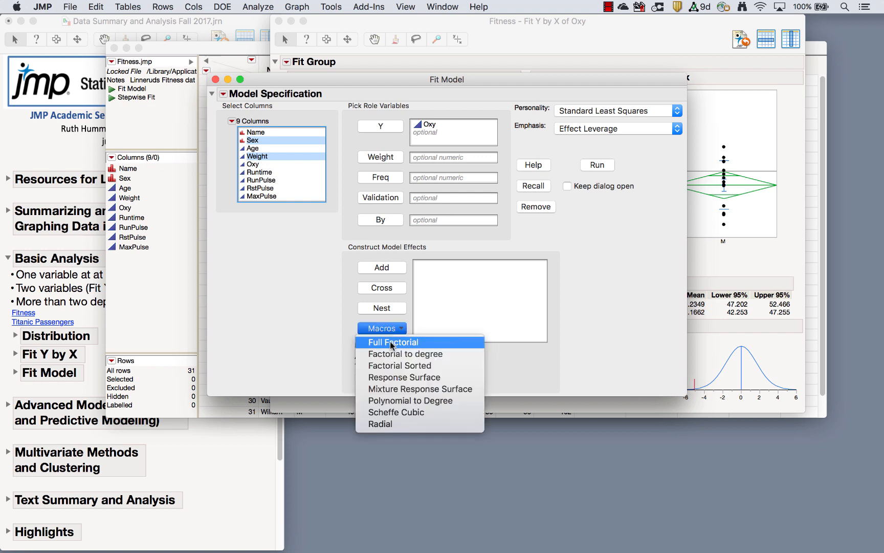
{"action": "left_click", "coordinate": [387, 343]}
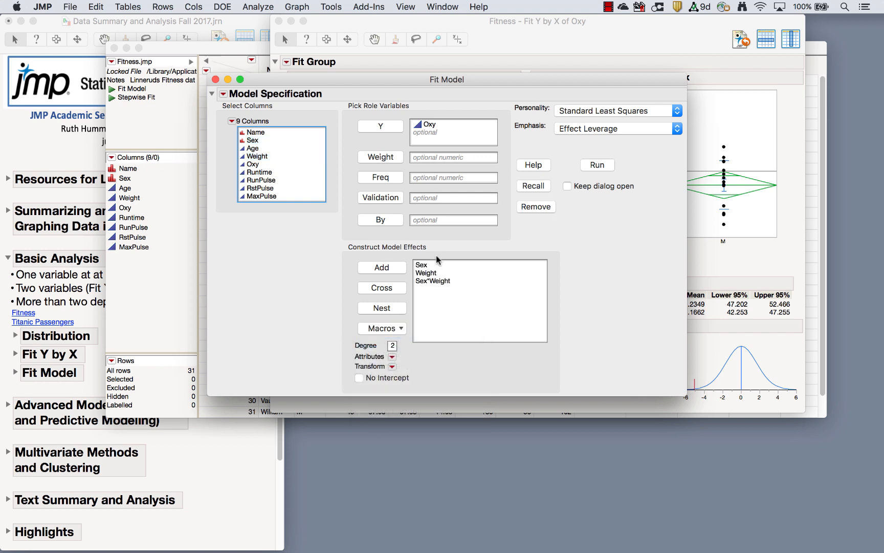
{"action": "left_click", "coordinate": [420, 266]}
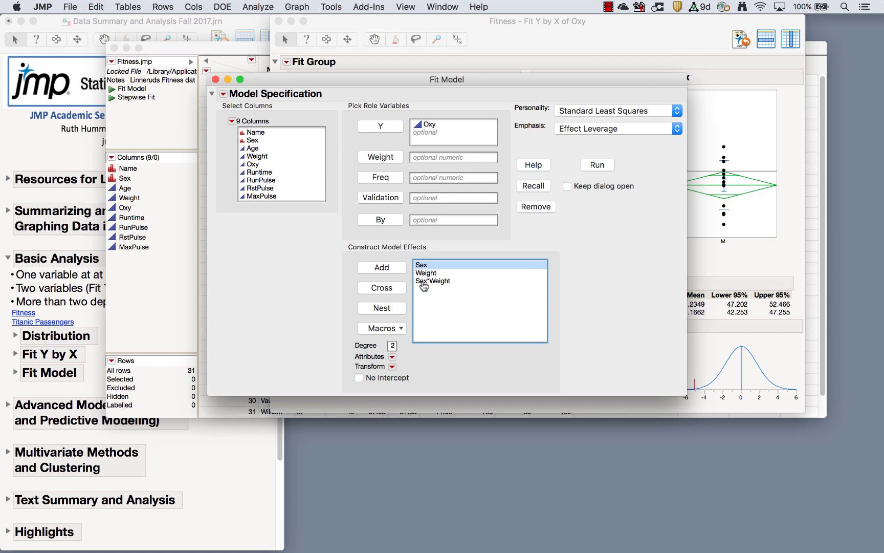
{"action": "left_click", "coordinate": [422, 272]}
{"action": "left_click", "coordinate": [434, 281]}
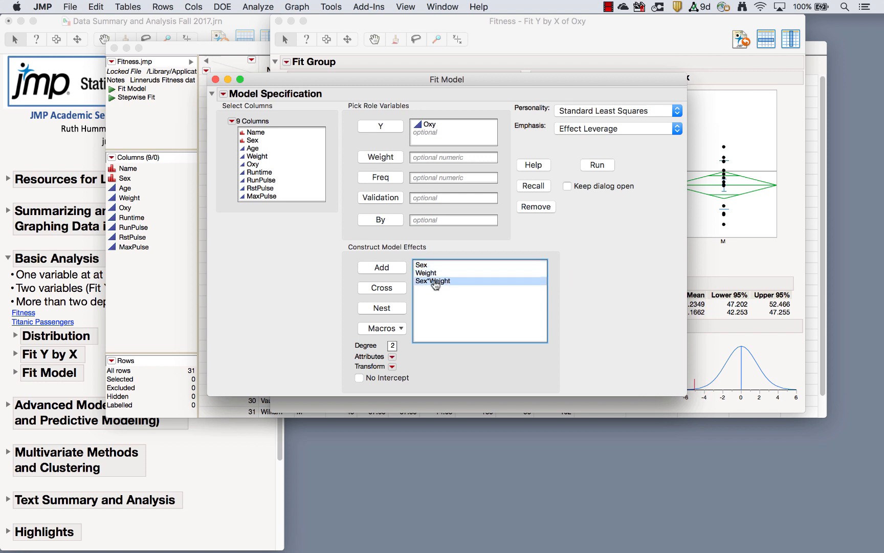
- Set the model personality to Generalized Regression and review the available response distributions and the censor code field
{"action": "left_click", "coordinate": [609, 115]}
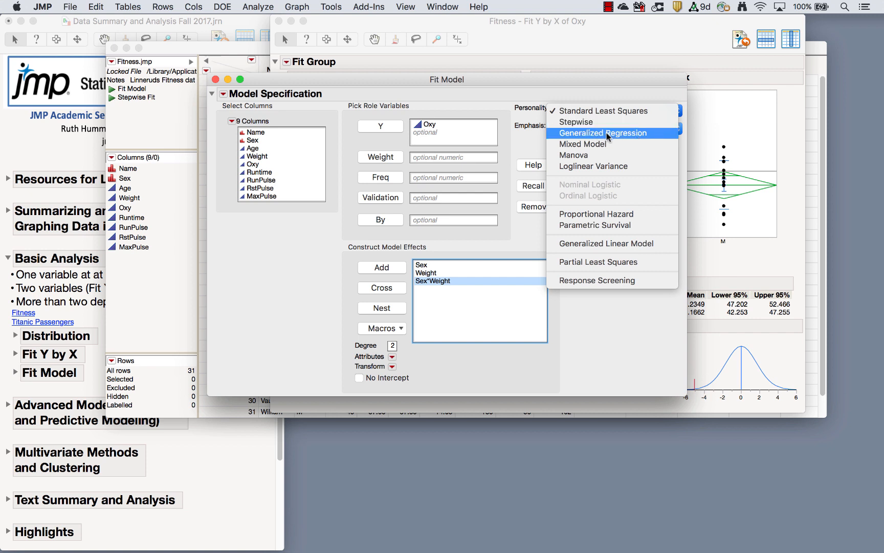
{"action": "left_click", "coordinate": [643, 134]}
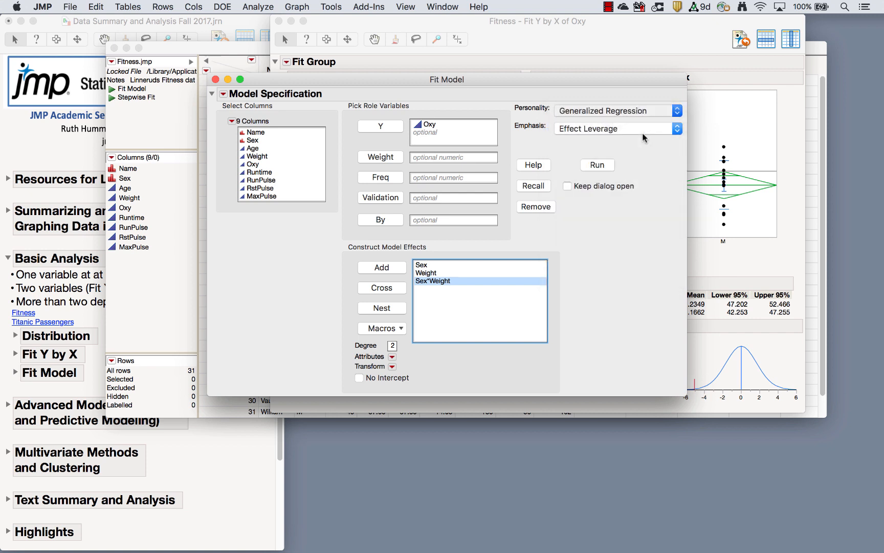
{"action": "left_click", "coordinate": [585, 141]}
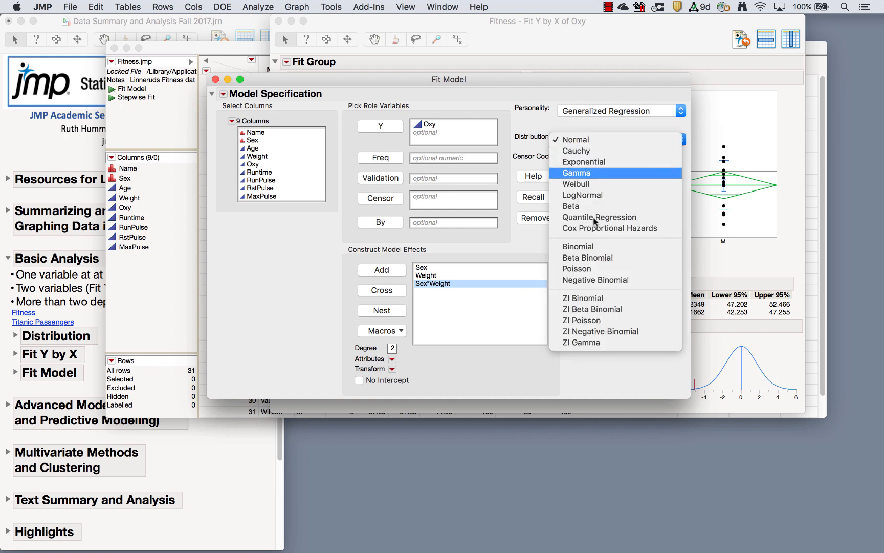
{"action": "left_click", "coordinate": [541, 123]}
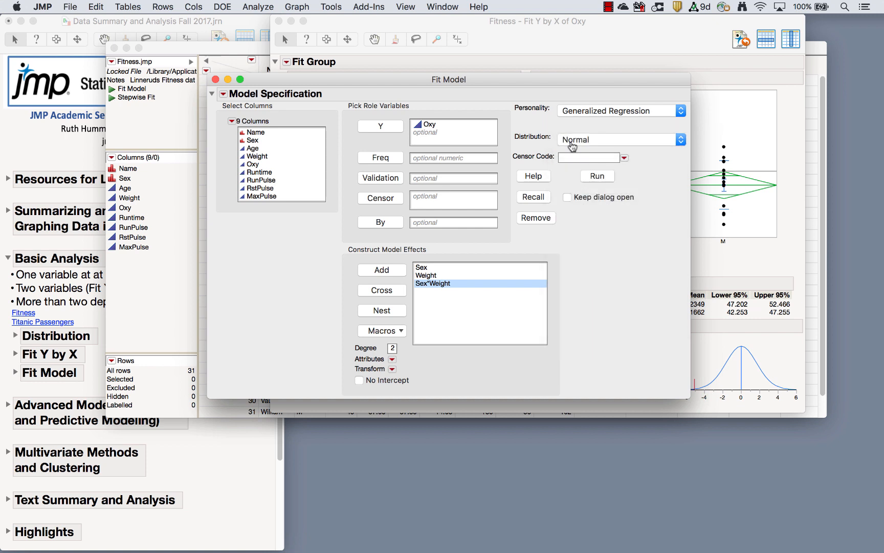
{"action": "left_click", "coordinate": [559, 157]}
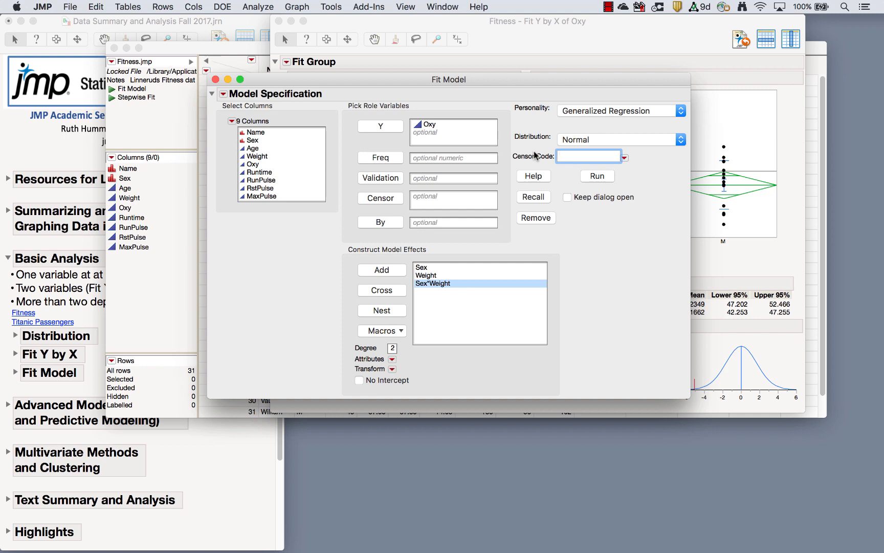
- Set the model personality to Mixed Model and review its random effects and repeated covariance structure options
{"action": "left_click", "coordinate": [603, 110]}
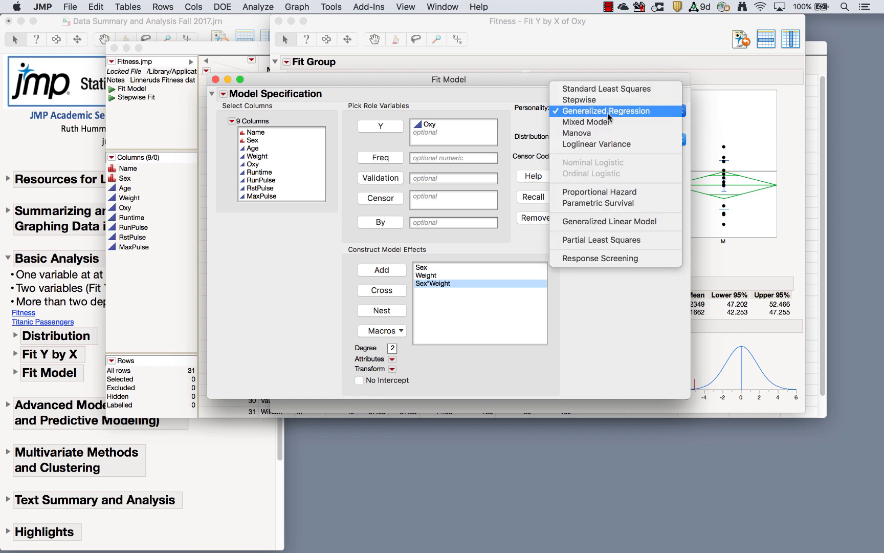
{"action": "left_click", "coordinate": [602, 122]}
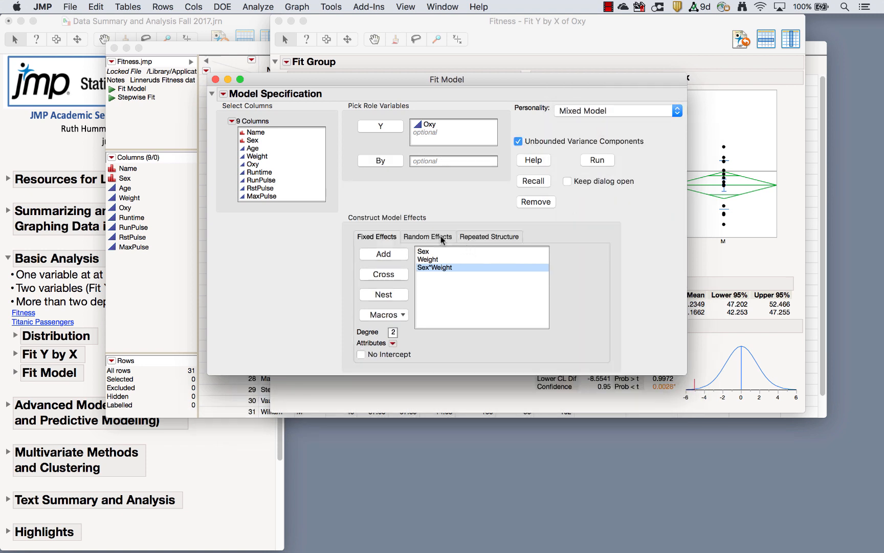
{"action": "left_click", "coordinate": [431, 238]}
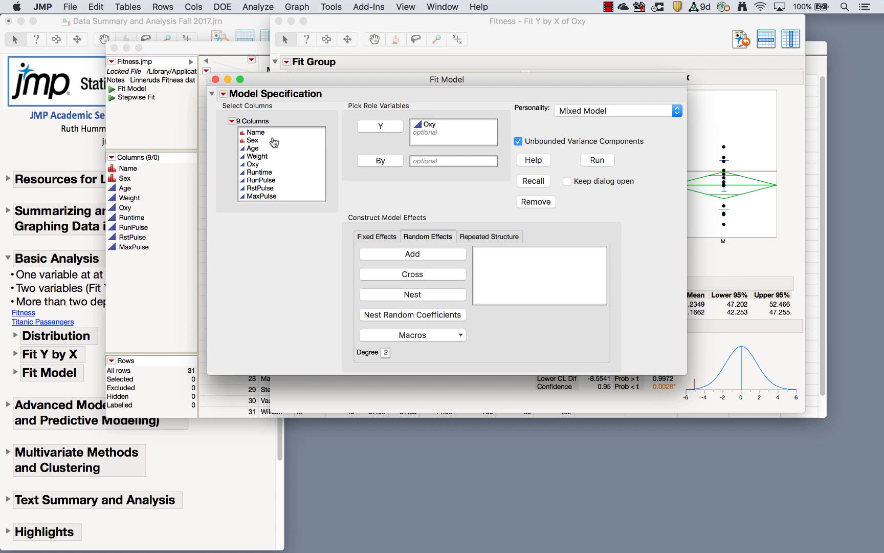
{"action": "left_click", "coordinate": [496, 237]}
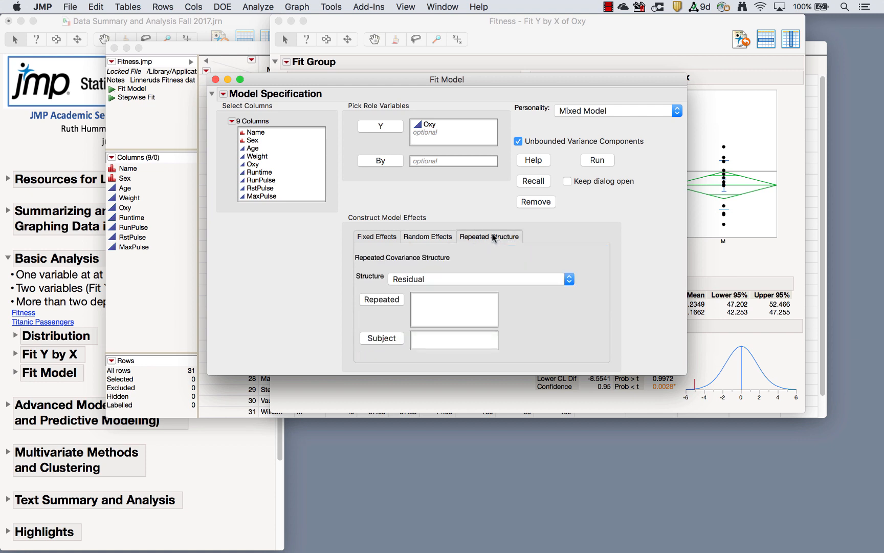
{"action": "left_click", "coordinate": [457, 280]}
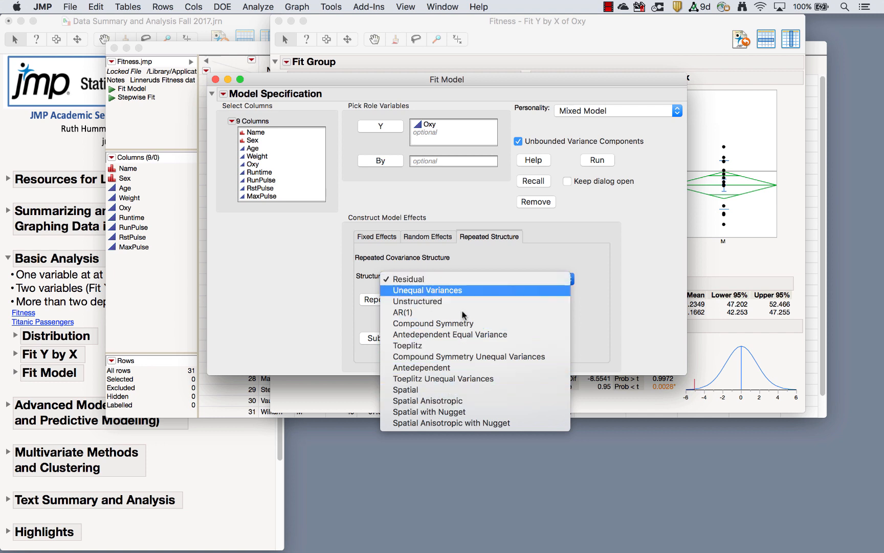
{"action": "left_click", "coordinate": [520, 265]}
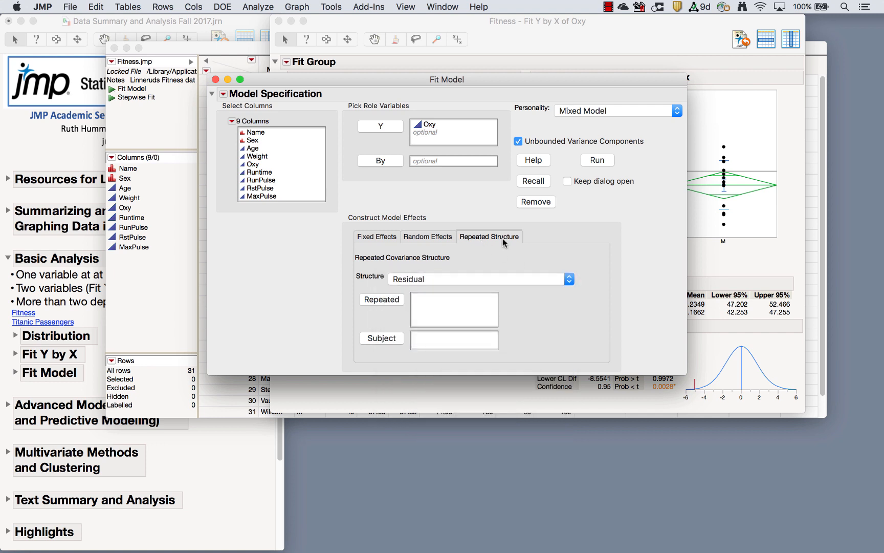
- Set the model personality to Standard Least Squares with Minimal Report emphasis and run the Oxy model
{"action": "left_click", "coordinate": [625, 111]}
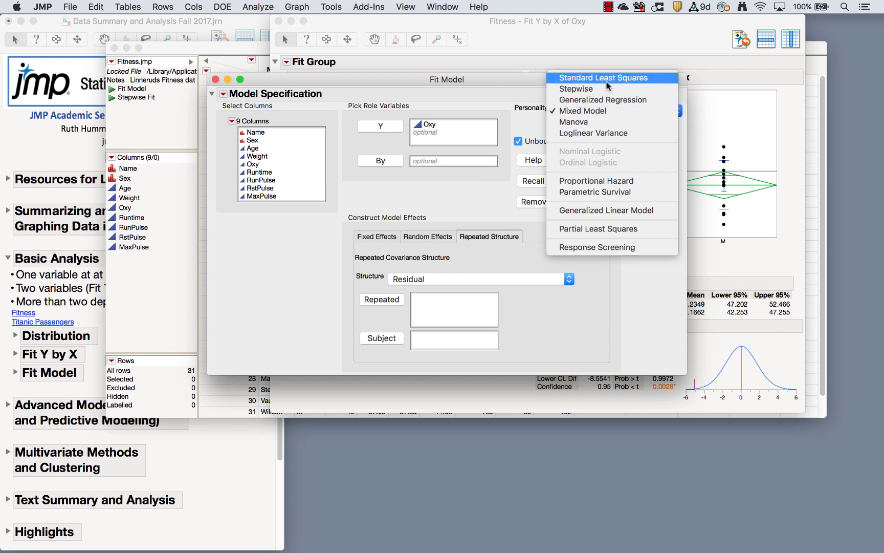
{"action": "left_click", "coordinate": [597, 121]}
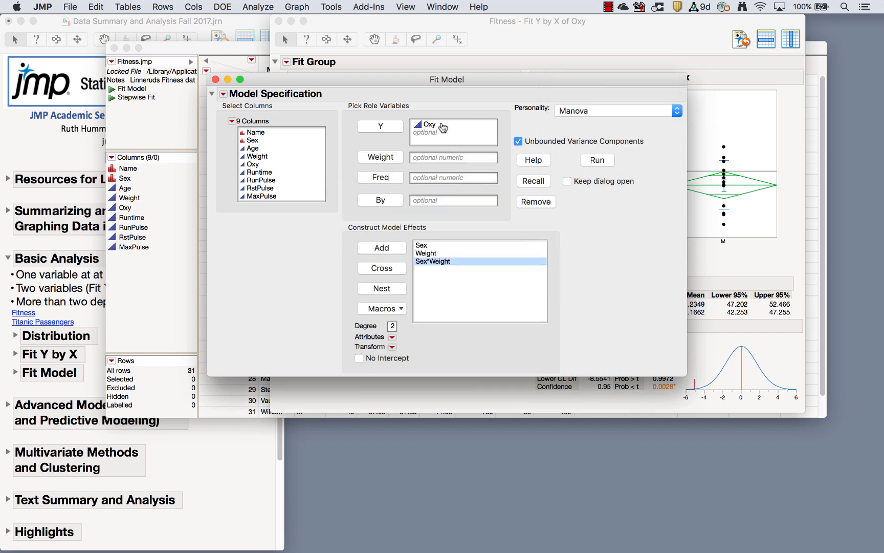
{"action": "left_click", "coordinate": [646, 113]}
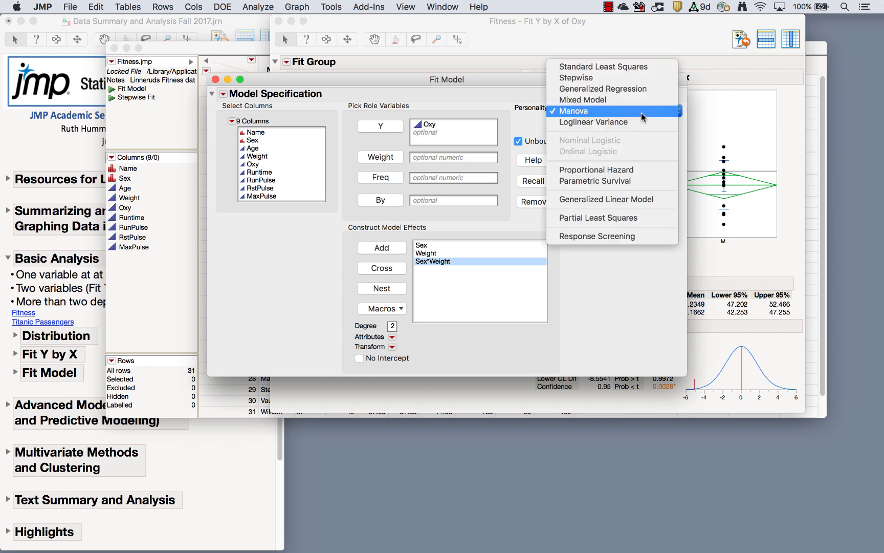
{"action": "left_click", "coordinate": [603, 66]}
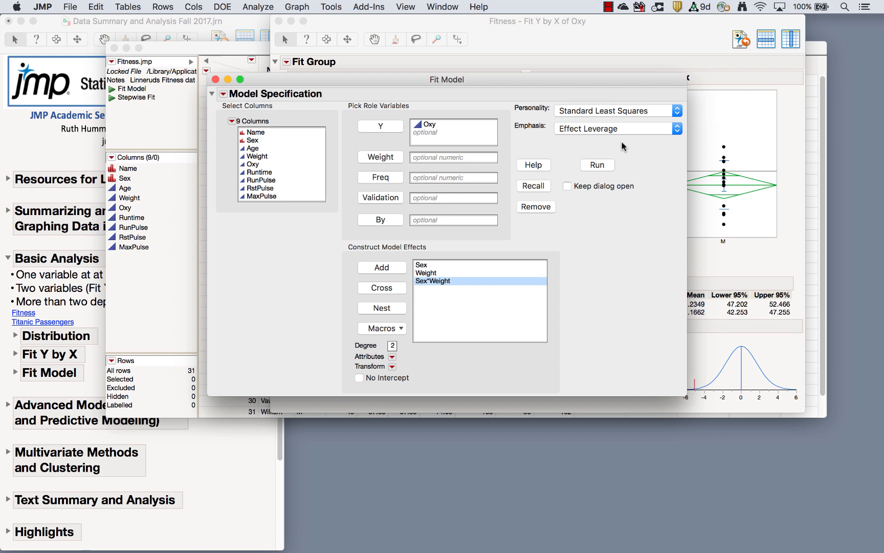
{"action": "left_click", "coordinate": [607, 127]}
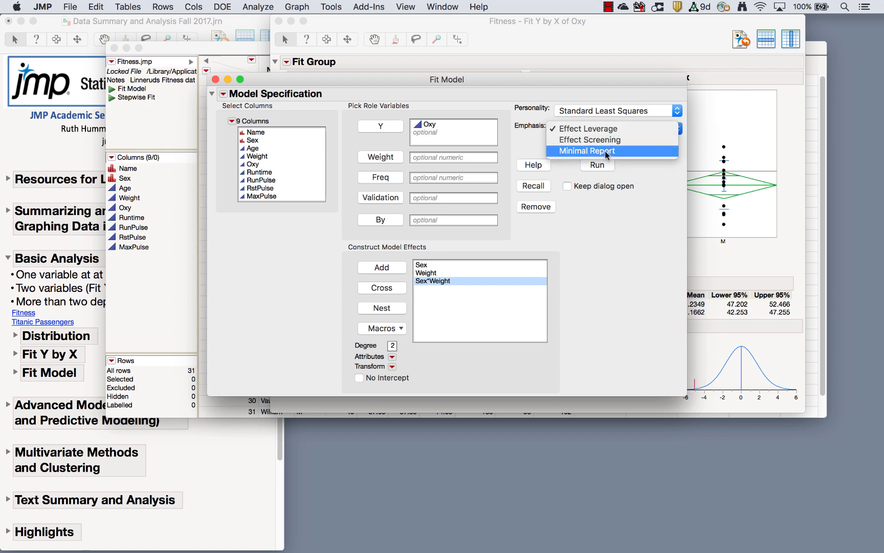
{"action": "left_click", "coordinate": [605, 151]}
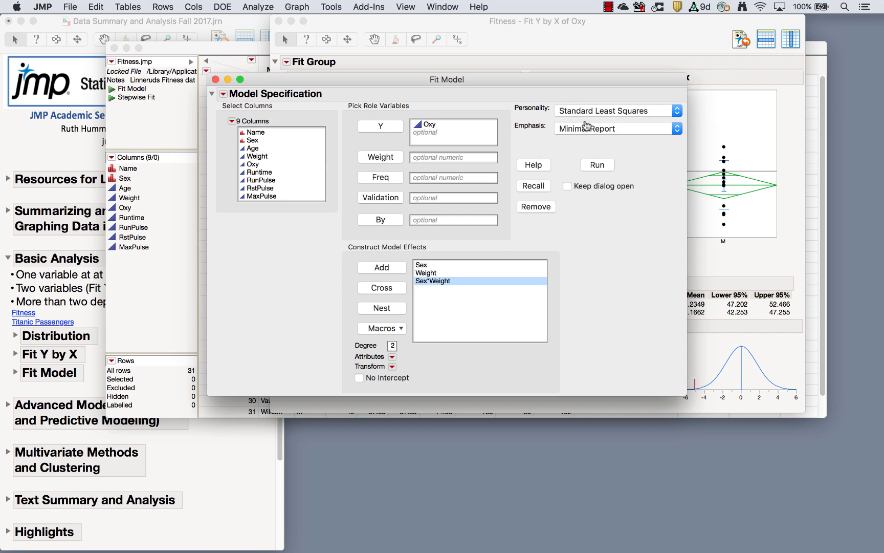
{"action": "left_click", "coordinate": [597, 165]}
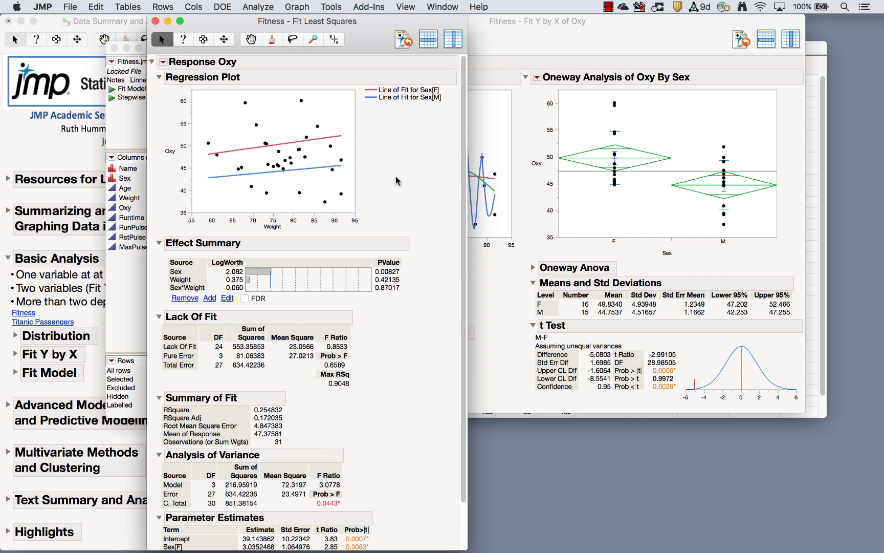
- Review the least squares report for Oxy and its row diagnostics, estimates, regression report and save columns options
{"action": "scroll", "coordinate": [417, 211], "scroll_direction": "down", "scroll_amount": 5}
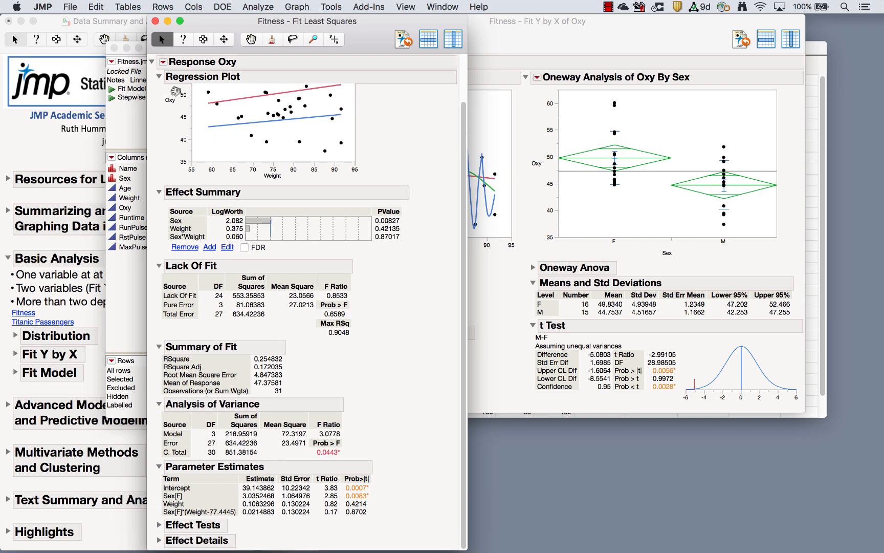
{"action": "left_click", "coordinate": [163, 62]}
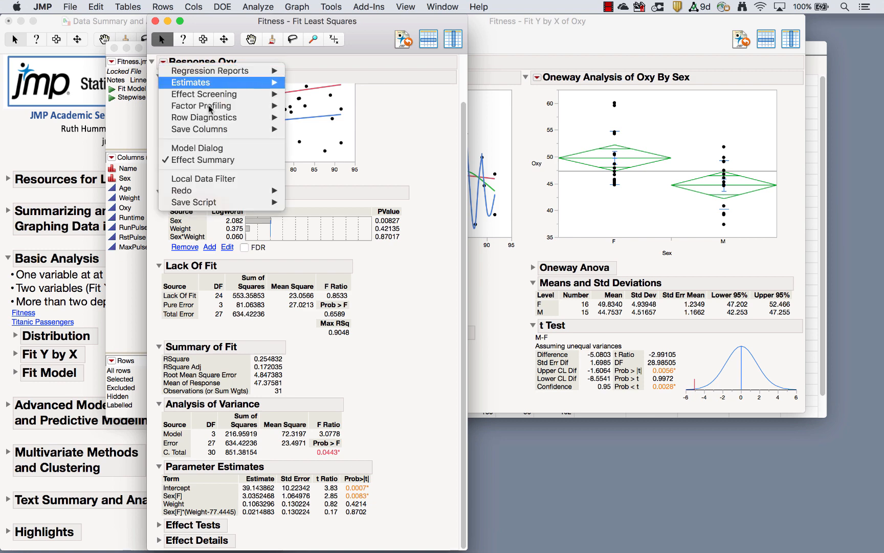
{"action": "mouse_move", "coordinate": [218, 118]}
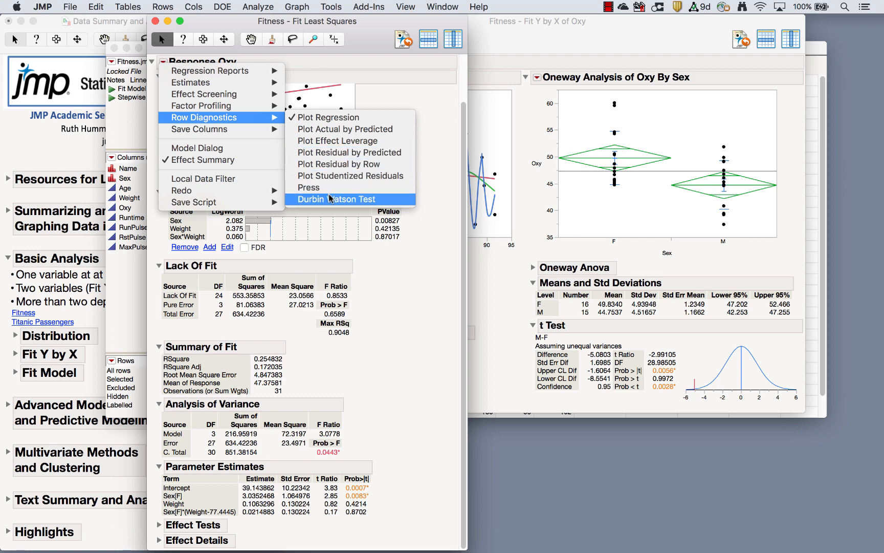
{"action": "mouse_move", "coordinate": [223, 95]}
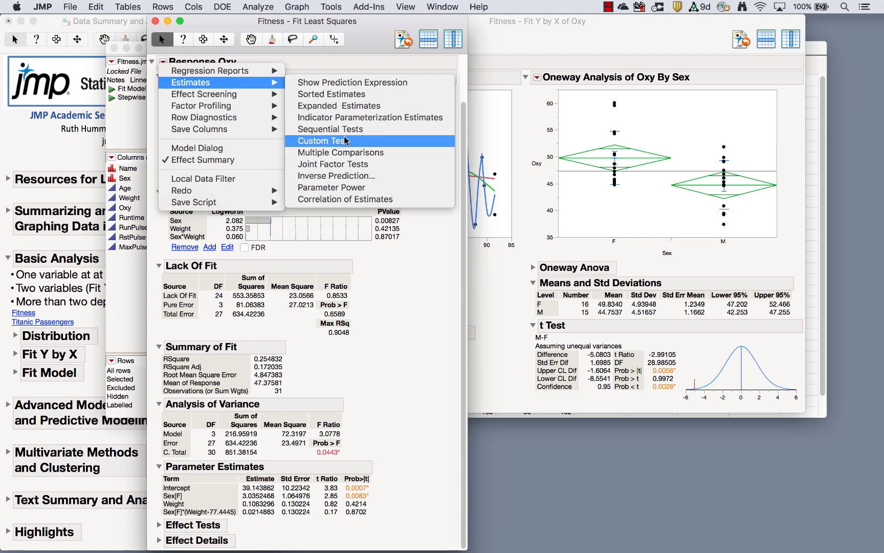
{"action": "mouse_move", "coordinate": [245, 74]}
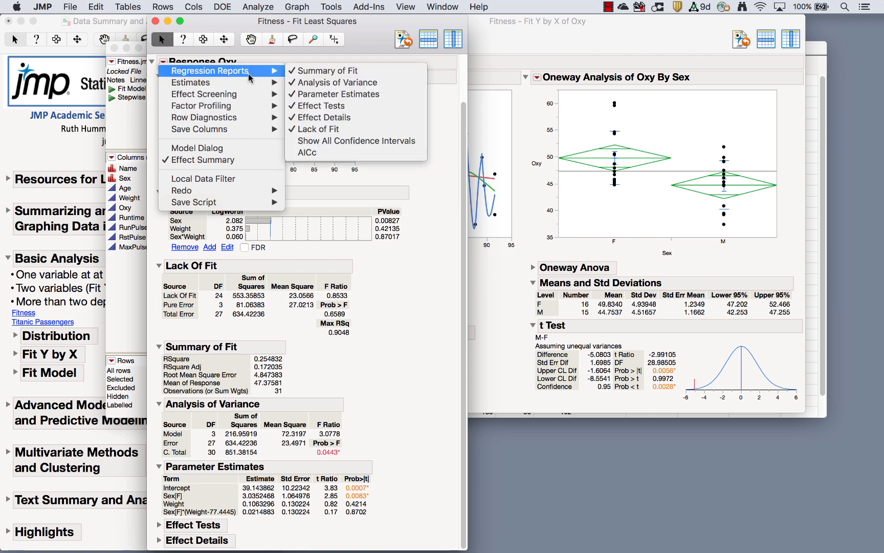
{"action": "mouse_move", "coordinate": [254, 132]}
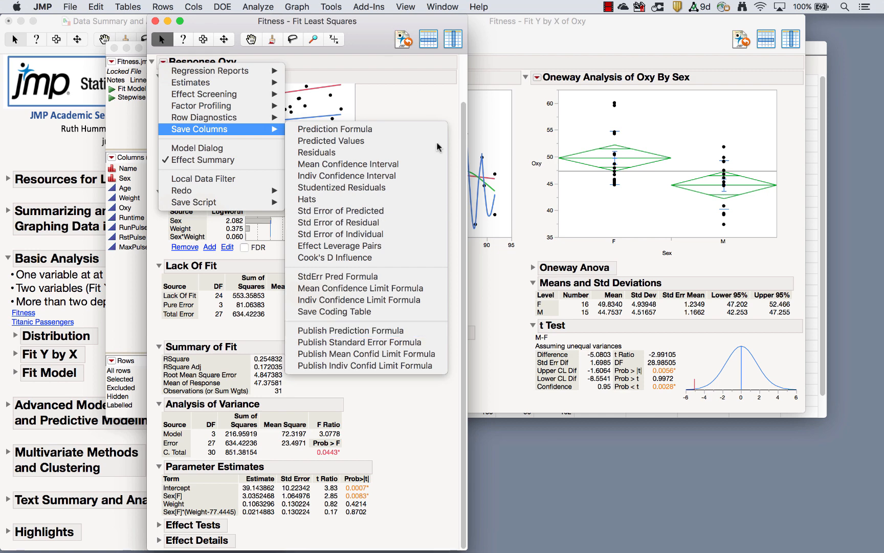
{"action": "left_click", "coordinate": [387, 331]}
- Add the prediction profiler to the Oxy report, compare the two Sex levels, and set it to Sex M and Weight 65.77
{"action": "left_click", "coordinate": [162, 61]}
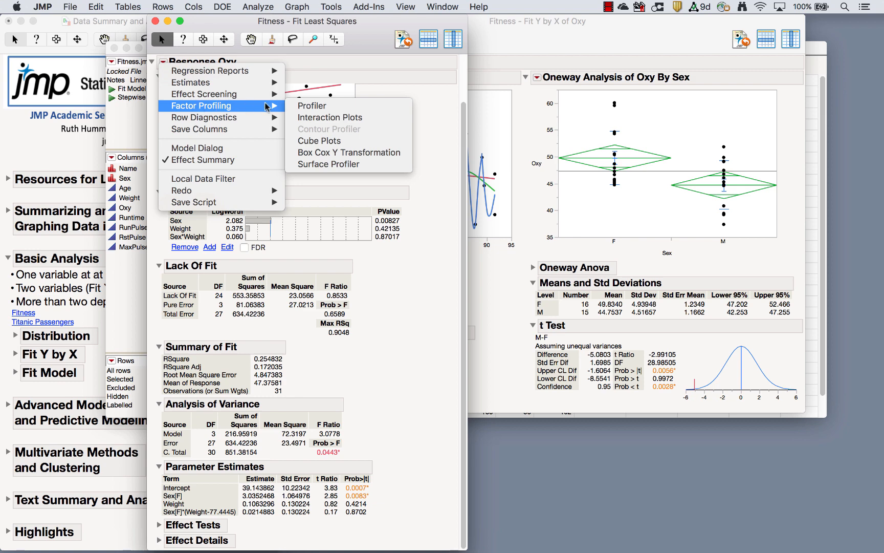
{"action": "left_click", "coordinate": [316, 106]}
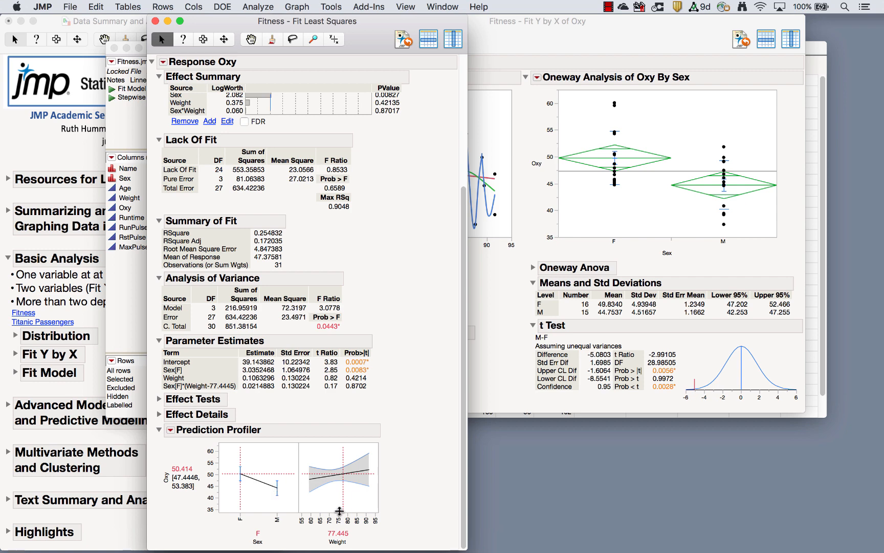
{"action": "left_click", "coordinate": [275, 490]}
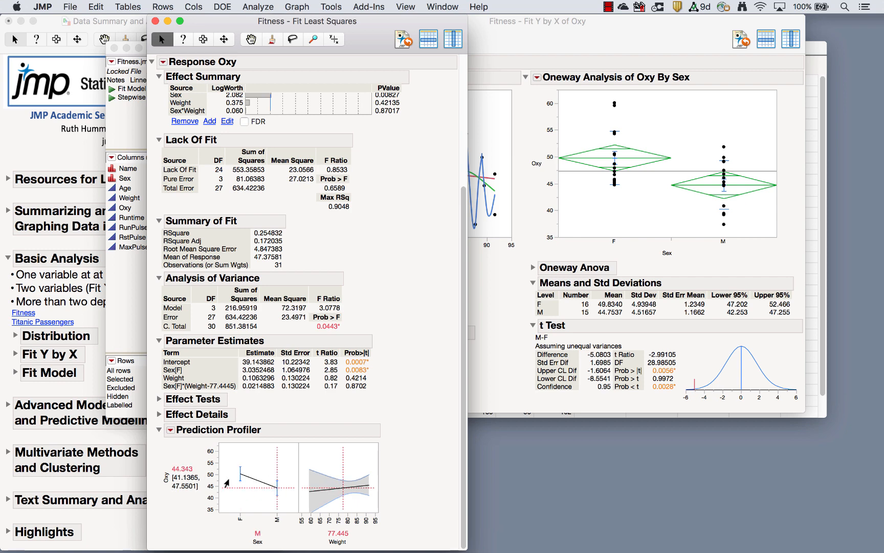
{"action": "left_click", "coordinate": [239, 476]}
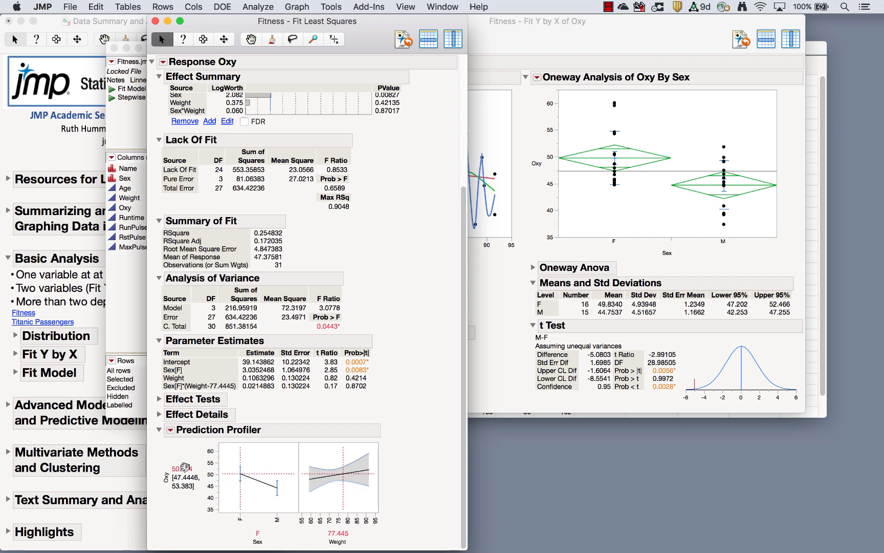
{"action": "left_click", "coordinate": [274, 490]}
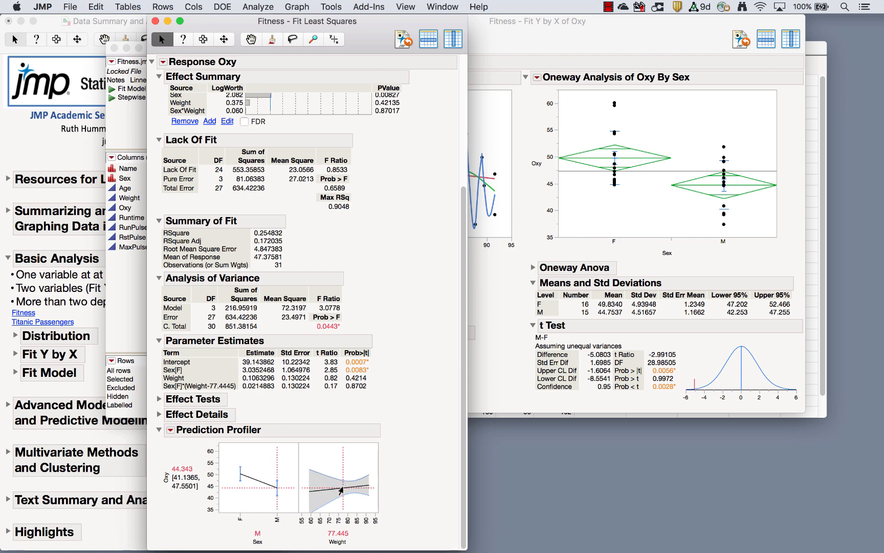
{"action": "left_click_drag", "start_coordinate": [341, 490], "coordinate": [318, 491]}
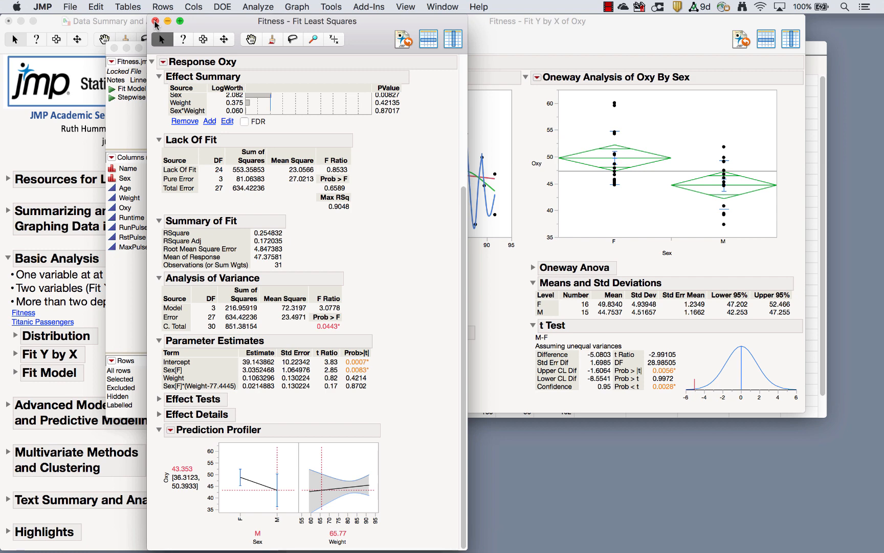
- Close both Oxy analysis reports and the Fitness data table, and open the Titanic Passengers data table from the journal
{"action": "left_click", "coordinate": [155, 22]}
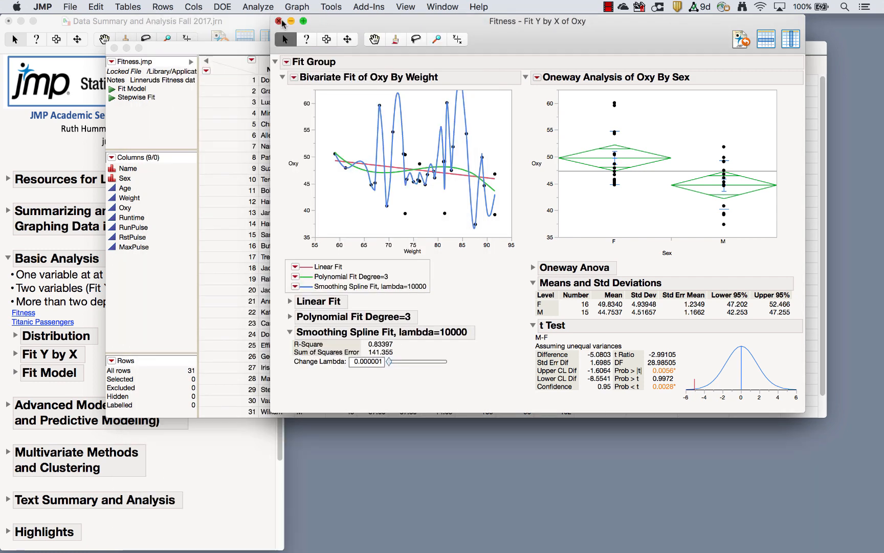
{"action": "left_click", "coordinate": [281, 19]}
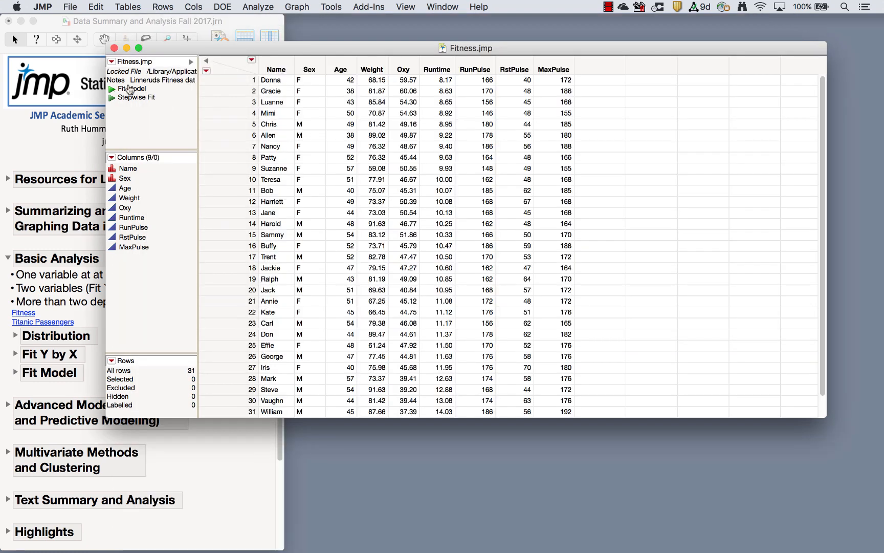
{"action": "left_click", "coordinate": [113, 48]}
{"action": "left_click", "coordinate": [66, 320]}
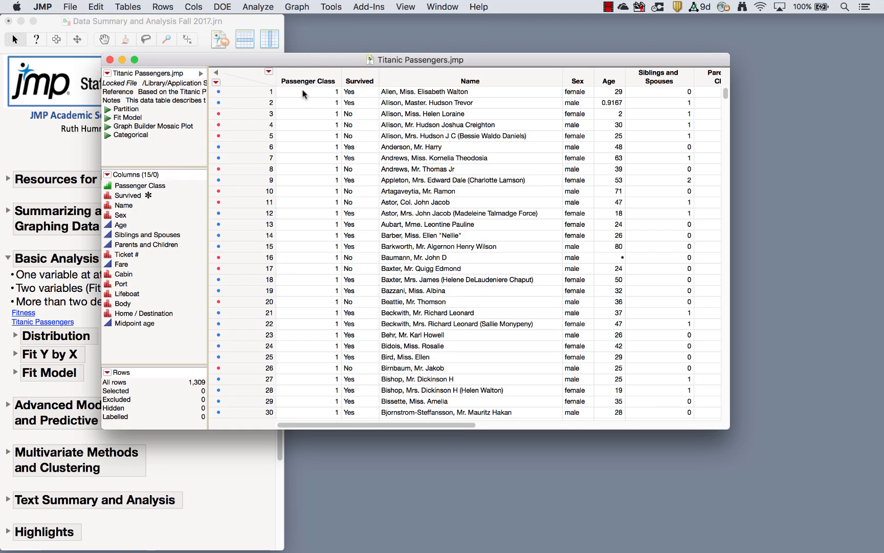
{"action": "left_click_drag", "start_coordinate": [310, 59], "coordinate": [312, 43]}
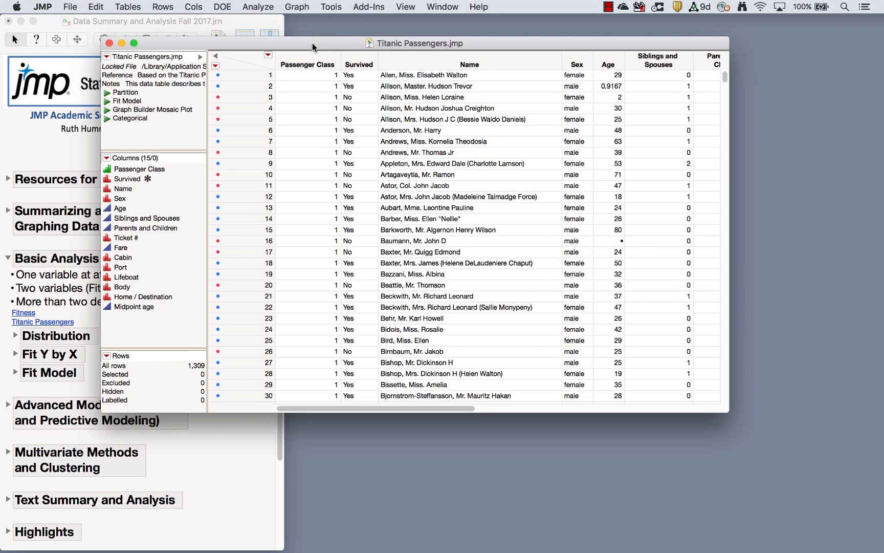
- Examine the Passenger Class, Survived, Sex and Age columns in the Titanic Passengers table
{"action": "left_click", "coordinate": [321, 59]}
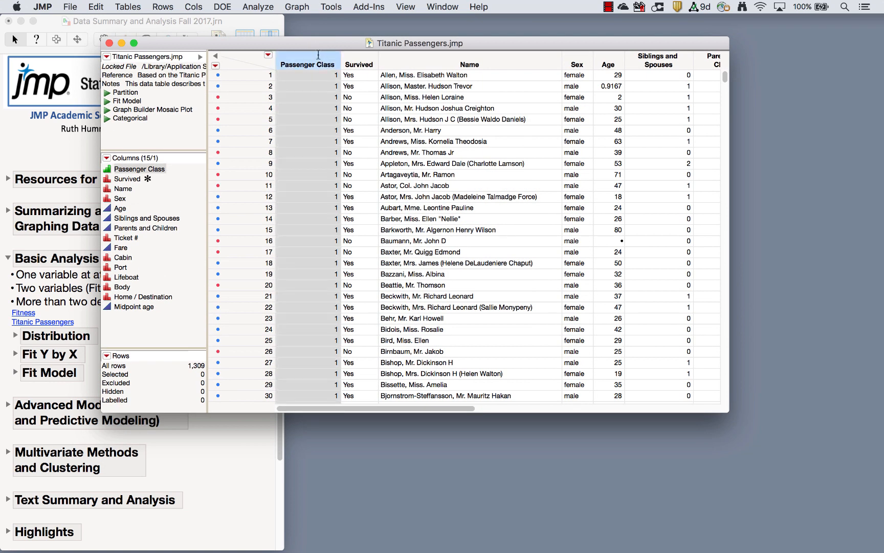
{"action": "left_click", "coordinate": [359, 58]}
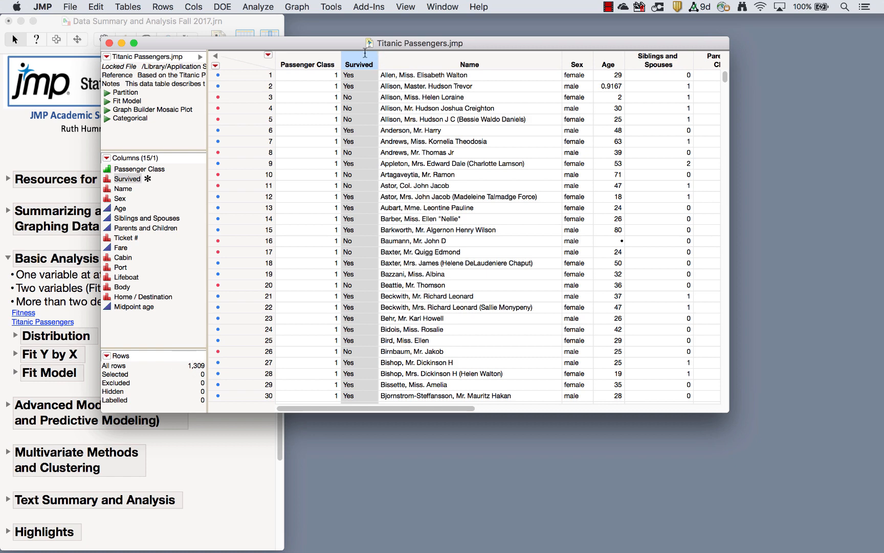
{"action": "left_click", "coordinate": [308, 59]}
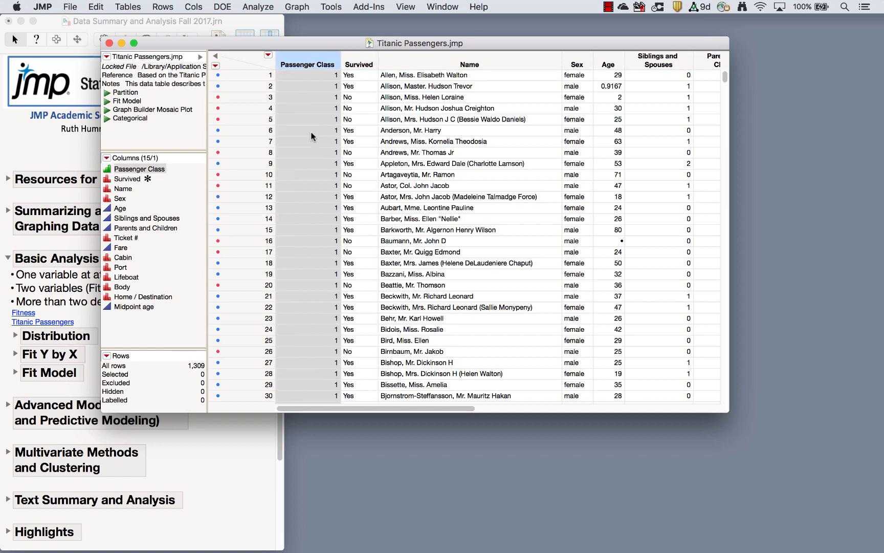
{"action": "left_click", "coordinate": [581, 60]}
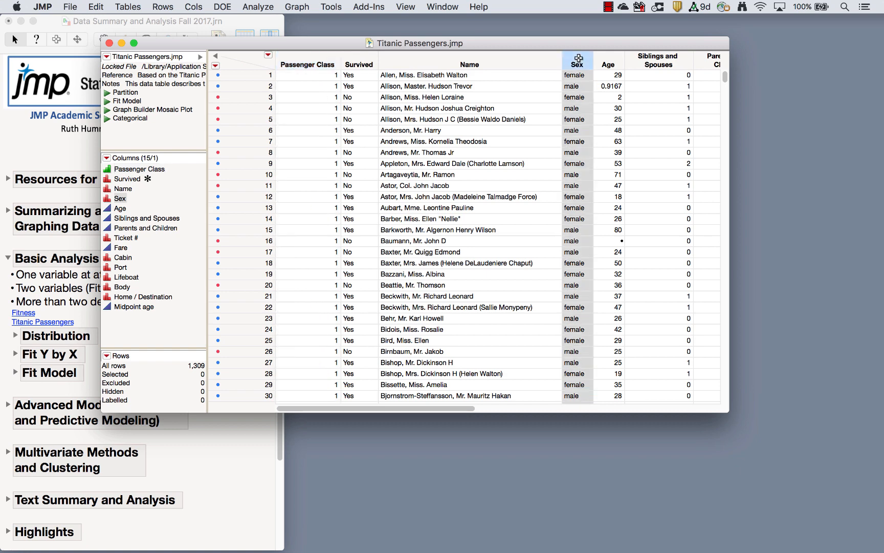
{"action": "left_click", "coordinate": [606, 56]}
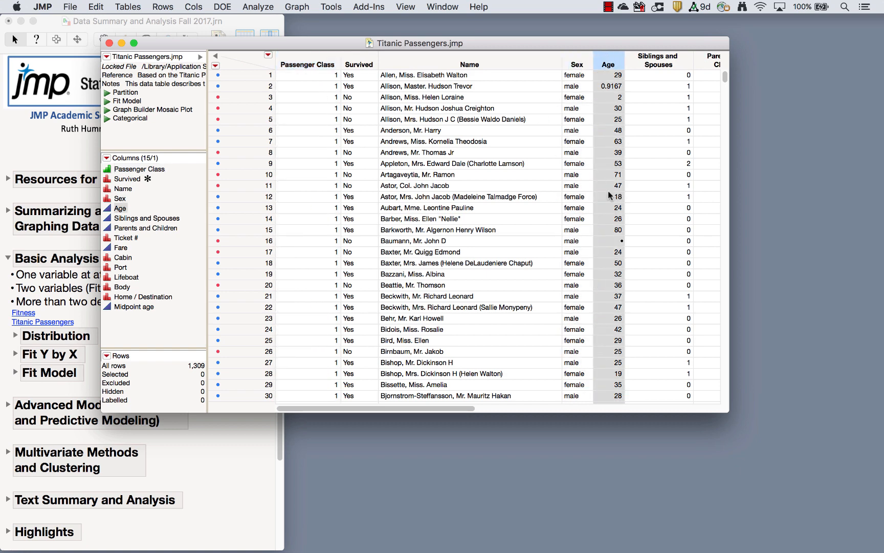
- Start a Fit Y by X analysis with Survived as the response
{"action": "left_click", "coordinate": [258, 8]}
{"action": "left_click", "coordinate": [266, 33]}
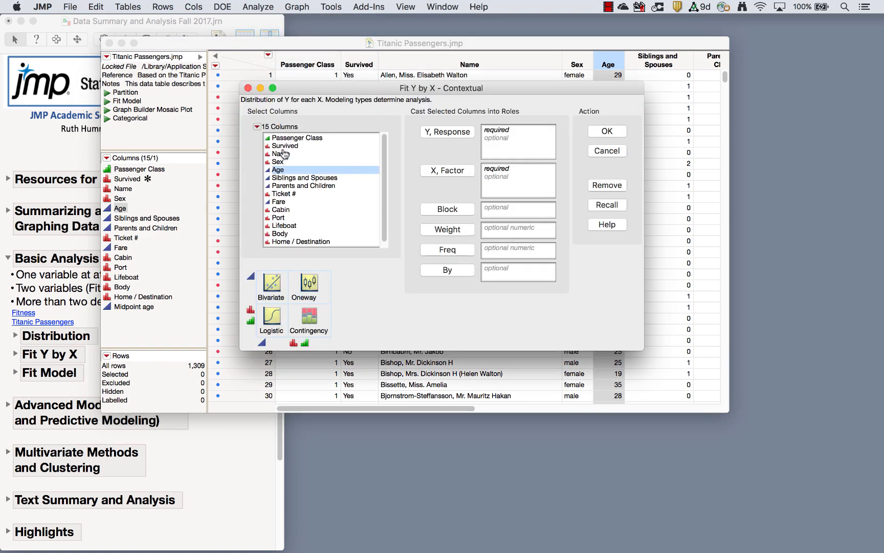
{"action": "left_click", "coordinate": [289, 146]}
{"action": "left_click", "coordinate": [449, 133]}
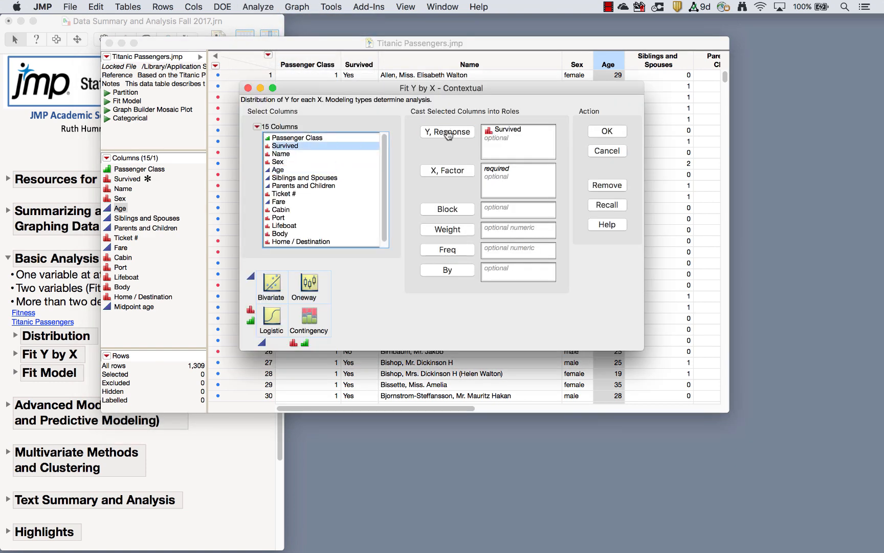
{"action": "mouse_move", "coordinate": [356, 308]}
{"action": "left_mouse_down"}
{"action": "mouse_move", "coordinate": [268, 296]}
{"action": "mouse_move", "coordinate": [254, 336]}
{"action": "mouse_move", "coordinate": [347, 344]}
{"action": "mouse_move", "coordinate": [356, 308]}
{"action": "mouse_move", "coordinate": [341, 306]}
{"action": "left_mouse_up"}
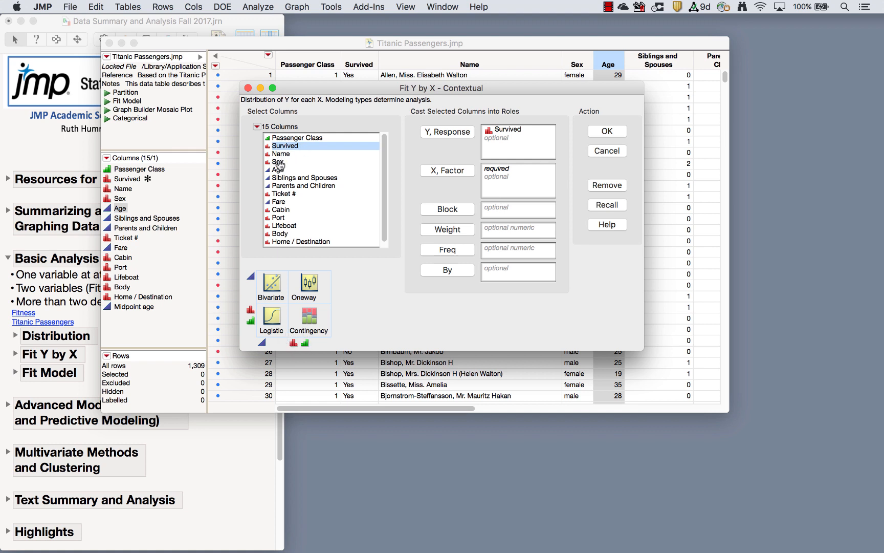
- Assign Passenger Class and Age as the X factors and set the target level to 1
{"action": "left_click", "coordinate": [285, 137]}
{"action": "left_click", "coordinate": [462, 177]}
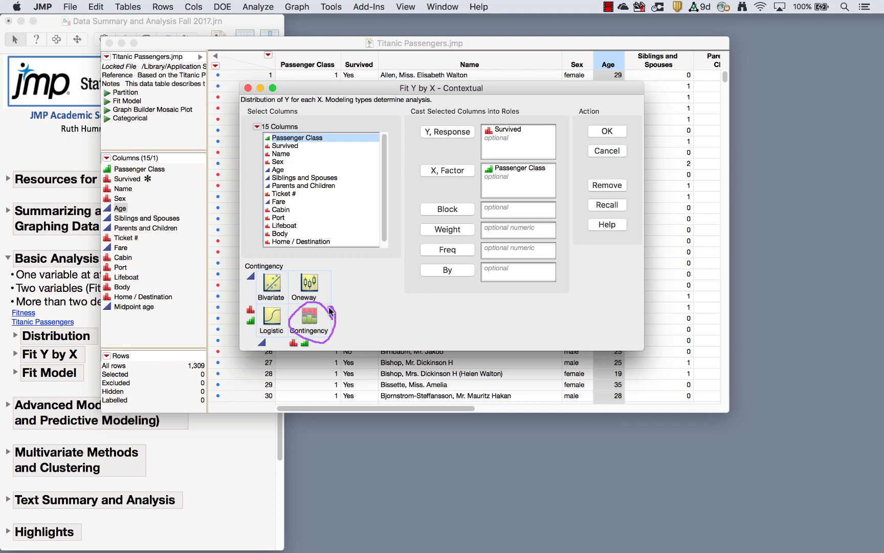
{"action": "left_click", "coordinate": [279, 170]}
{"action": "left_click", "coordinate": [453, 171]}
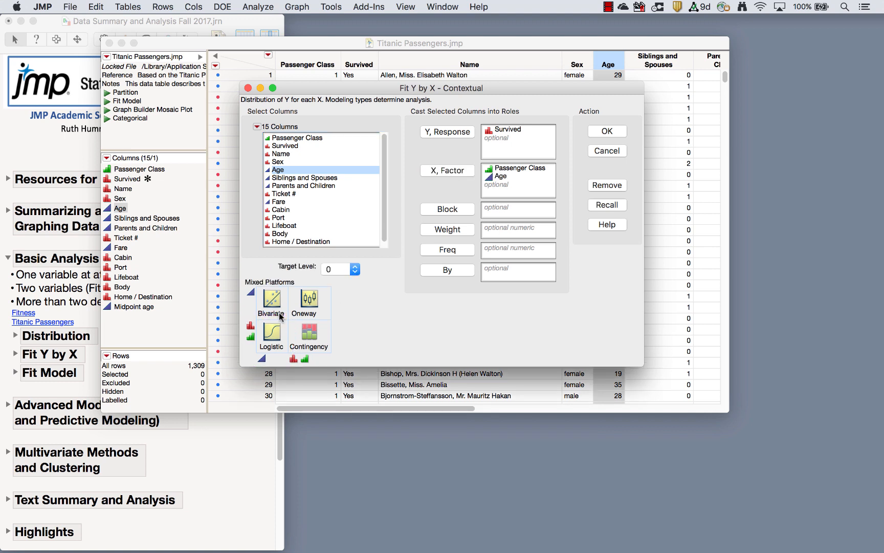
{"action": "left_click", "coordinate": [330, 272]}
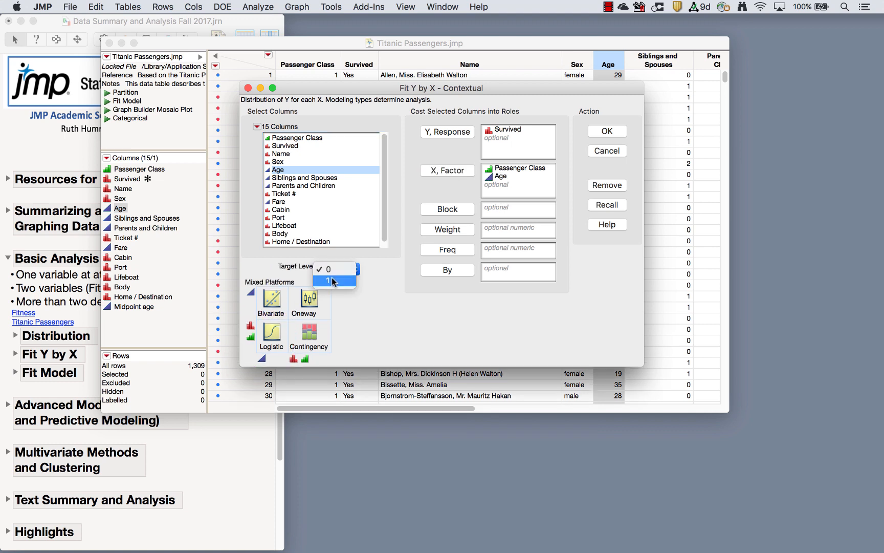
{"action": "left_click", "coordinate": [333, 281]}
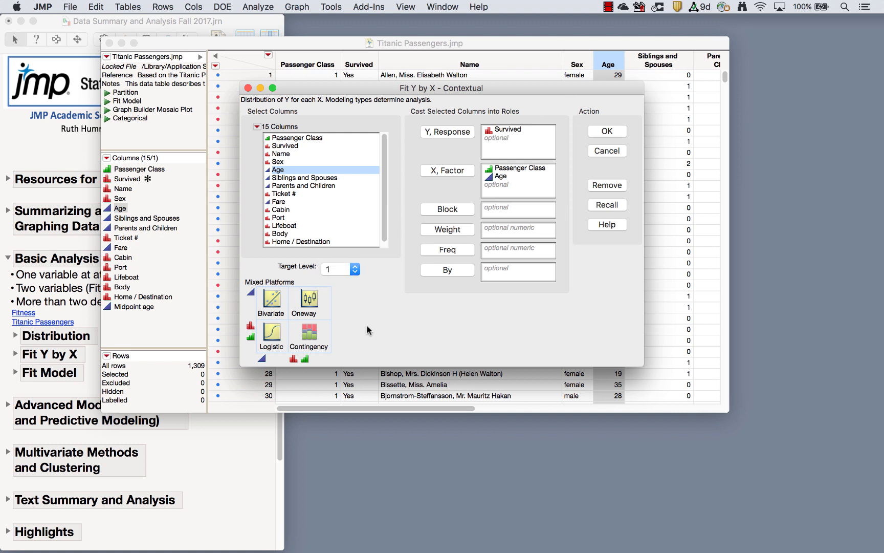
- Run the Fit Y by X analysis and examine the mosaic plot, contingency table and logistic fit in the report
{"action": "left_click", "coordinate": [607, 131]}
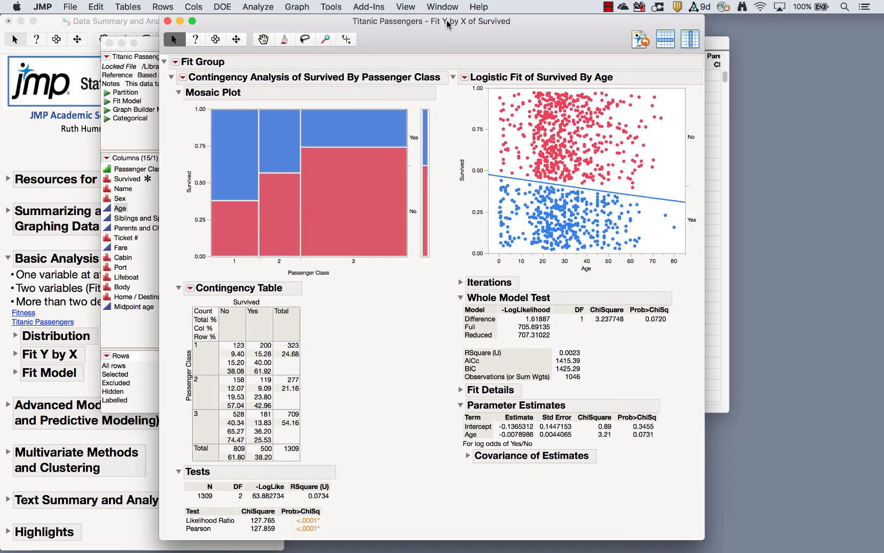
{"action": "left_click_drag", "start_coordinate": [474, 21], "coordinate": [447, 21]}
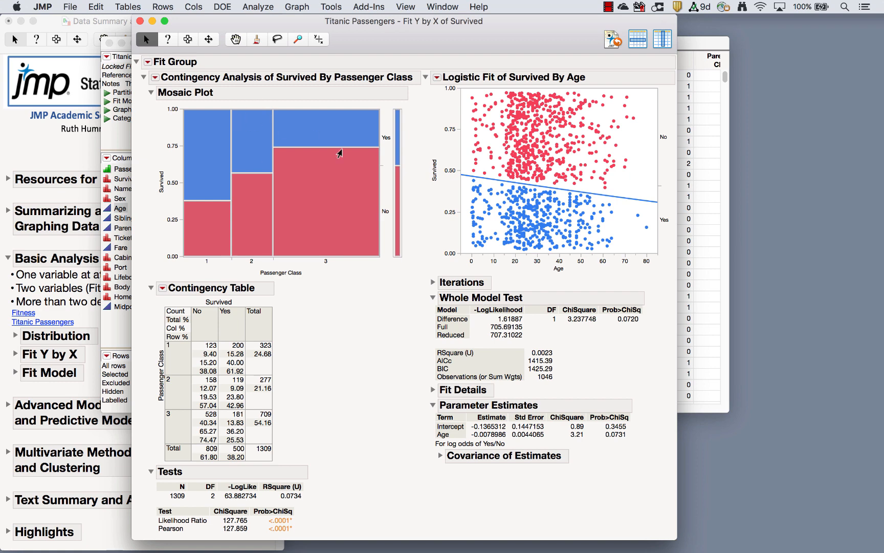
{"action": "mouse_move", "coordinate": [344, 290]}
{"action": "left_mouse_down"}
{"action": "mouse_move", "coordinate": [380, 123]}
{"action": "mouse_move", "coordinate": [205, 137]}
{"action": "mouse_move", "coordinate": [385, 256]}
{"action": "left_mouse_up"}
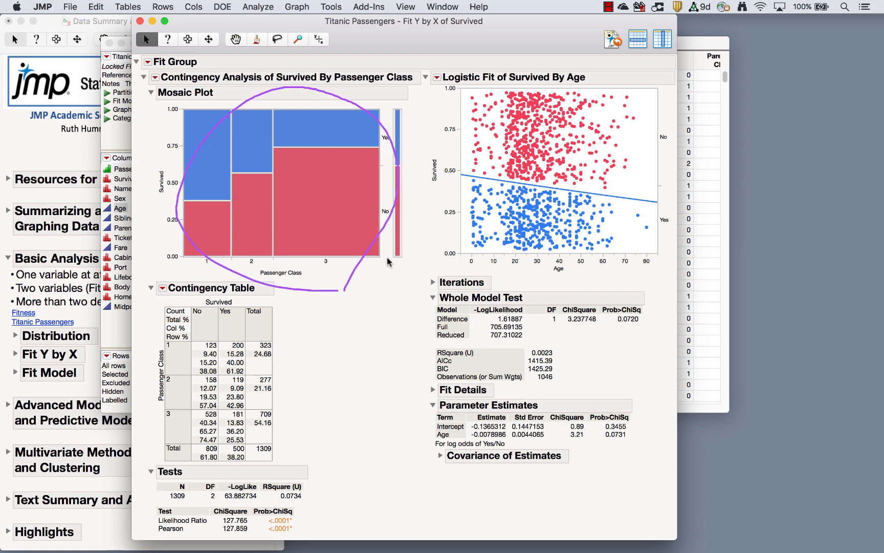
{"action": "left_click_drag", "start_coordinate": [578, 115], "coordinate": [495, 86]}
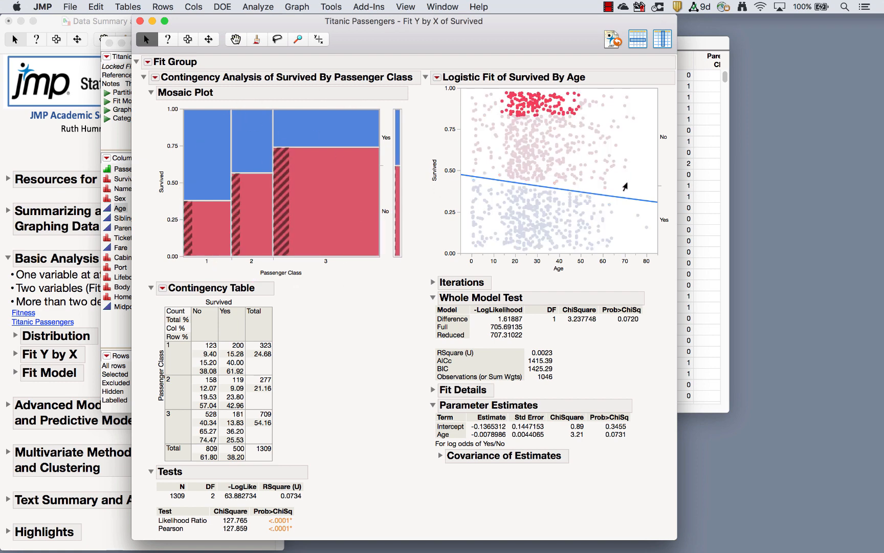
{"action": "left_click", "coordinate": [631, 194]}
{"action": "mouse_move", "coordinate": [414, 191]}
{"action": "left_mouse_down"}
{"action": "mouse_move", "coordinate": [659, 286]}
{"action": "mouse_move", "coordinate": [476, 119]}
{"action": "left_mouse_up"}
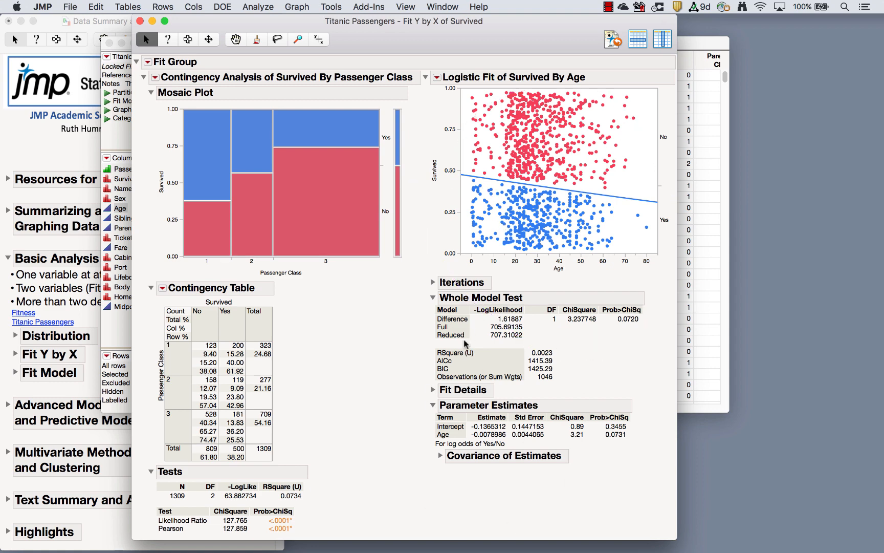
{"action": "mouse_move", "coordinate": [316, 374]}
{"action": "left_mouse_down"}
{"action": "mouse_move", "coordinate": [193, 249]}
{"action": "mouse_move", "coordinate": [250, 439]}
{"action": "mouse_move", "coordinate": [262, 262]}
{"action": "left_mouse_up"}
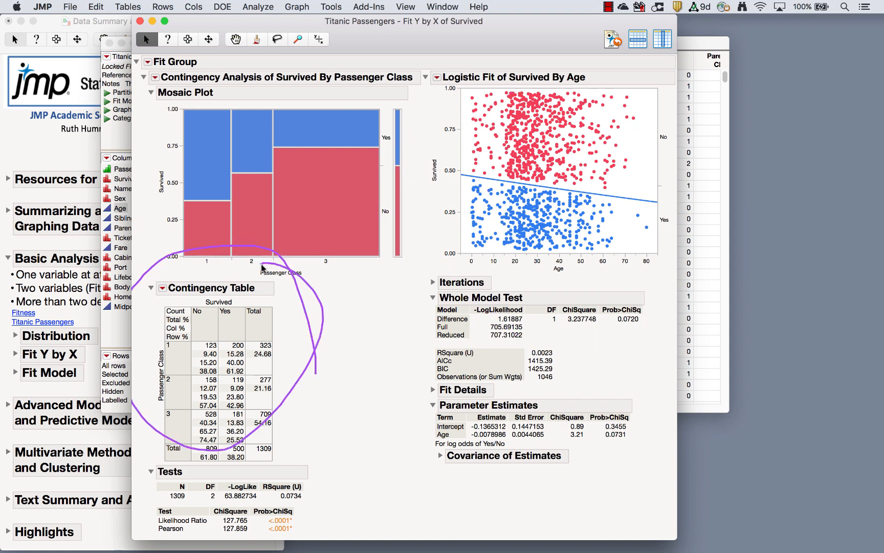
{"action": "left_click", "coordinate": [292, 510]}
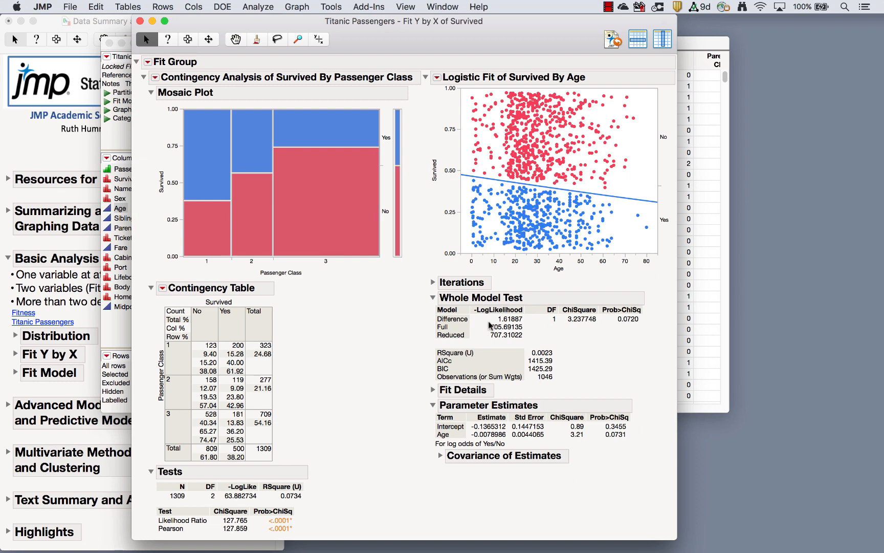
- Review the available options for the logistic fit and contingency analysis, including the exact tests, and close the Fit Y by X report
{"action": "left_click", "coordinate": [438, 78]}
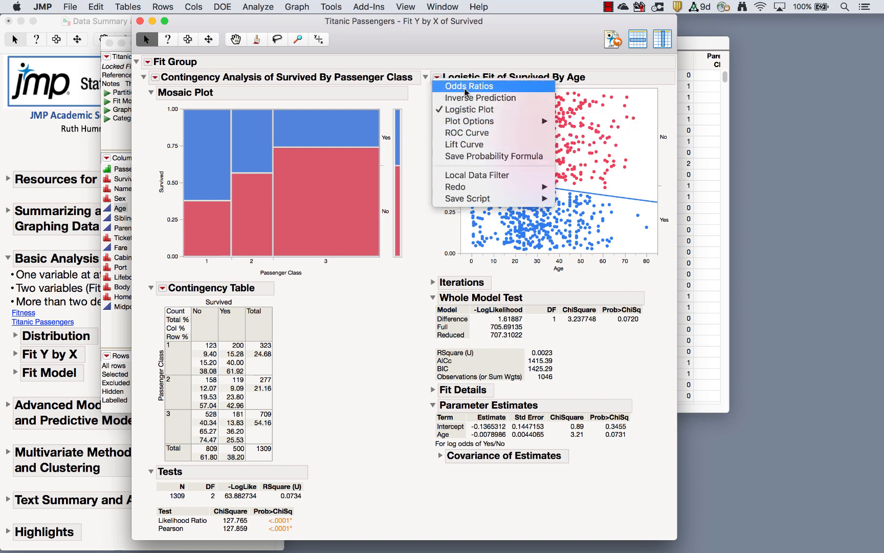
{"action": "left_click", "coordinate": [155, 77]}
{"action": "left_click", "coordinate": [155, 78]}
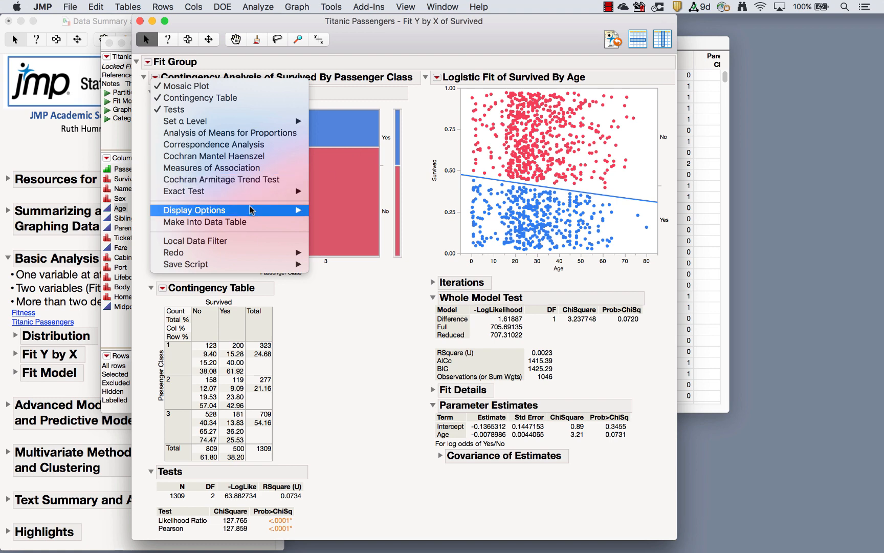
{"action": "mouse_move", "coordinate": [243, 192]}
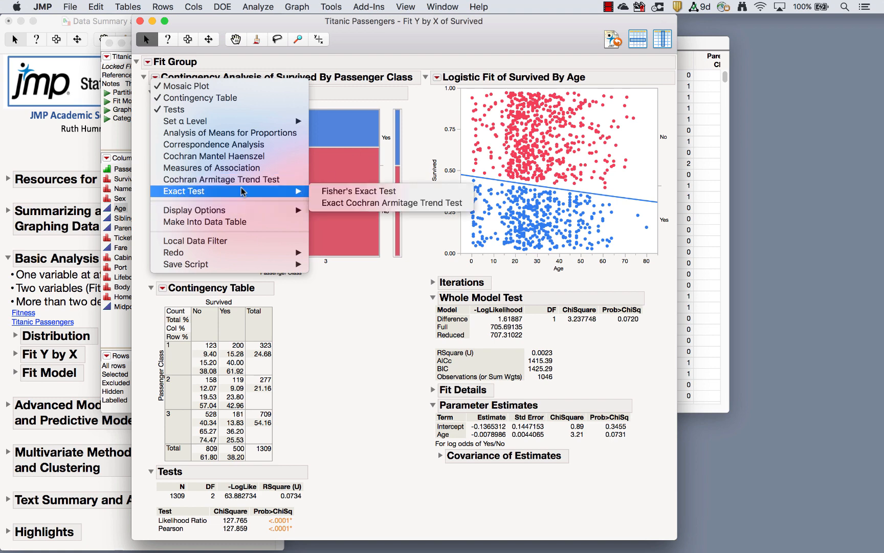
{"action": "left_click", "coordinate": [139, 21]}
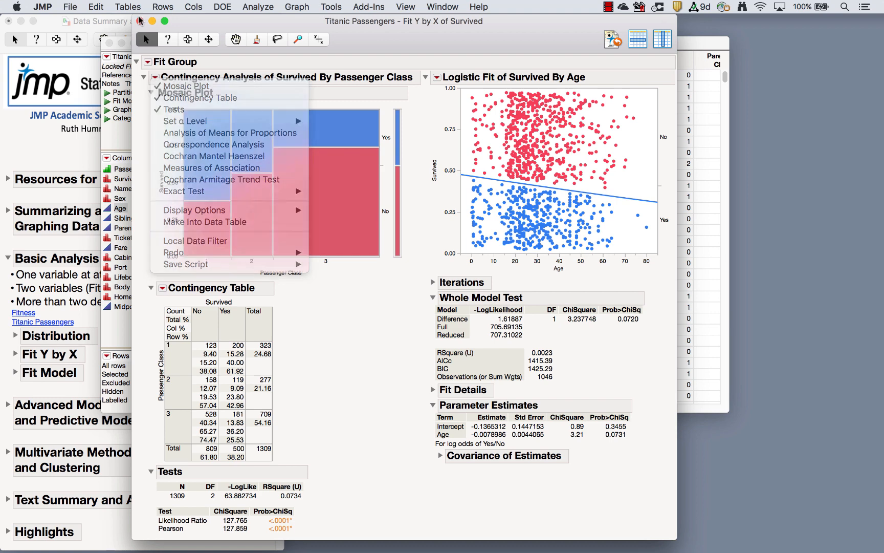
{"action": "left_click", "coordinate": [140, 21]}
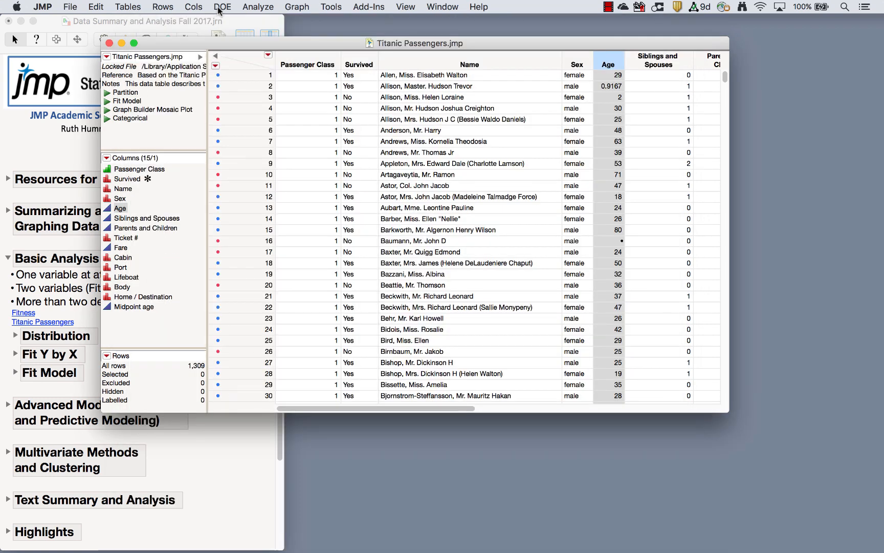
- Start a Fit Model analysis with Survived as Y, the Nominal Logistic personality and target level 1
{"action": "left_click", "coordinate": [267, 7]}
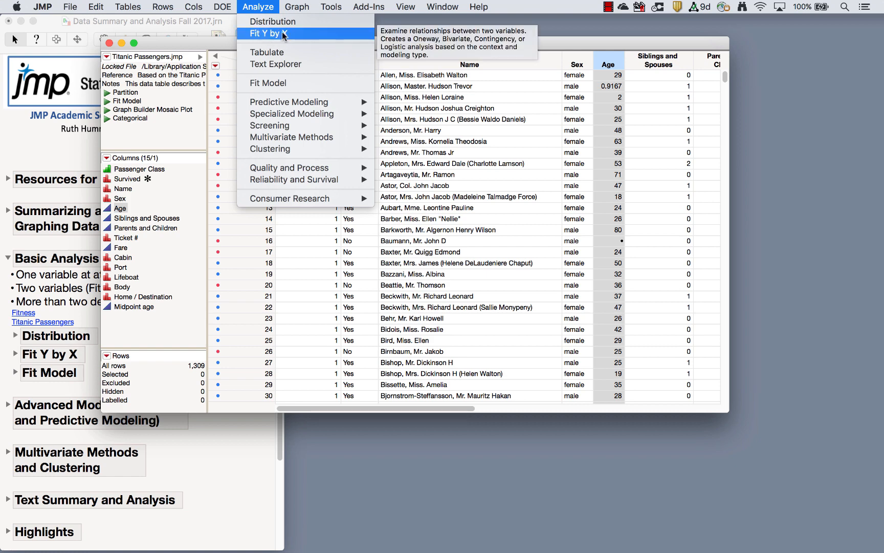
{"action": "left_click", "coordinate": [285, 84]}
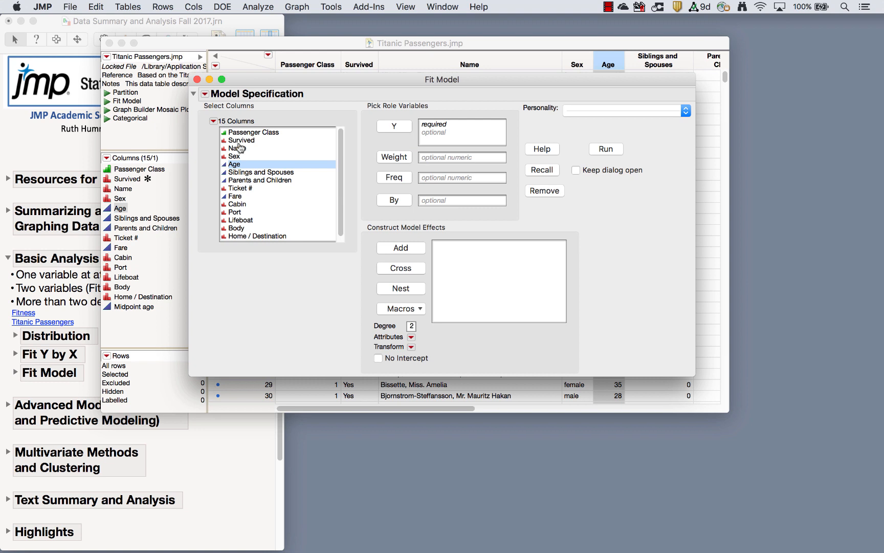
{"action": "left_click", "coordinate": [249, 141]}
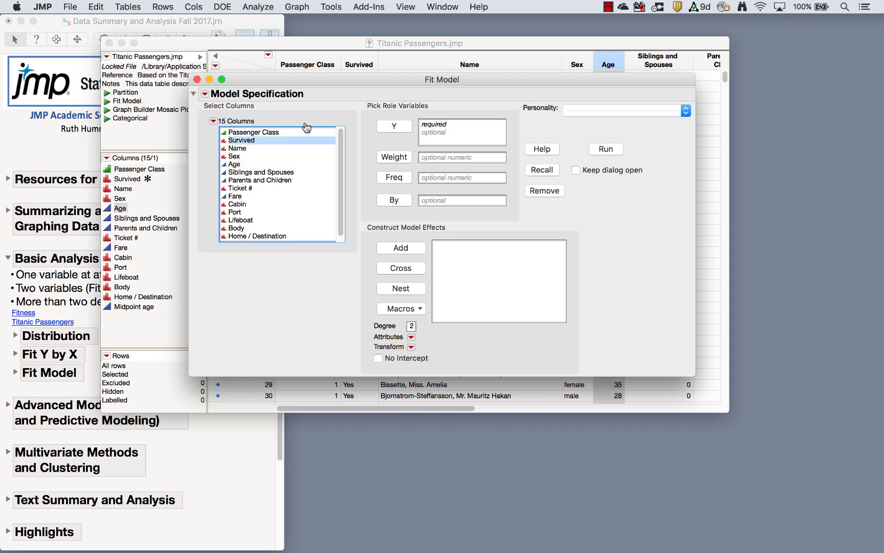
{"action": "left_click", "coordinate": [382, 126]}
{"action": "left_click", "coordinate": [609, 112]}
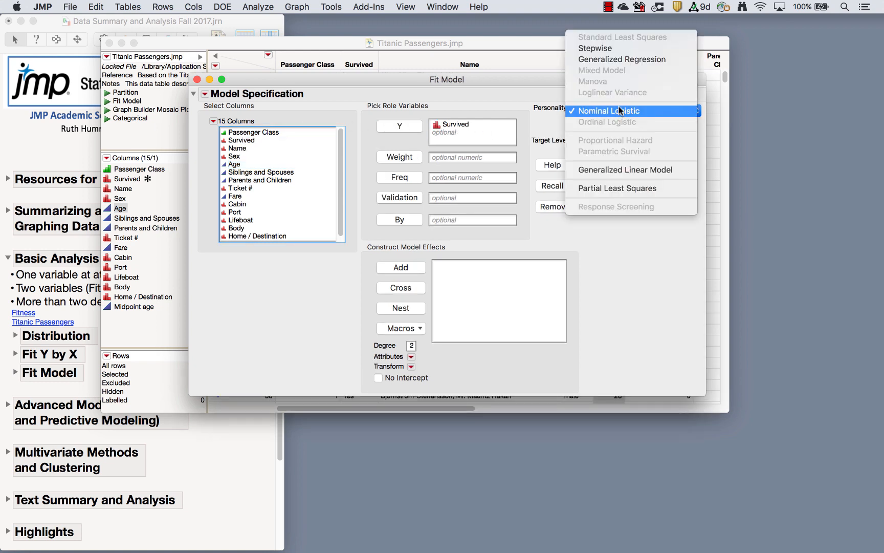
{"action": "left_click", "coordinate": [645, 267]}
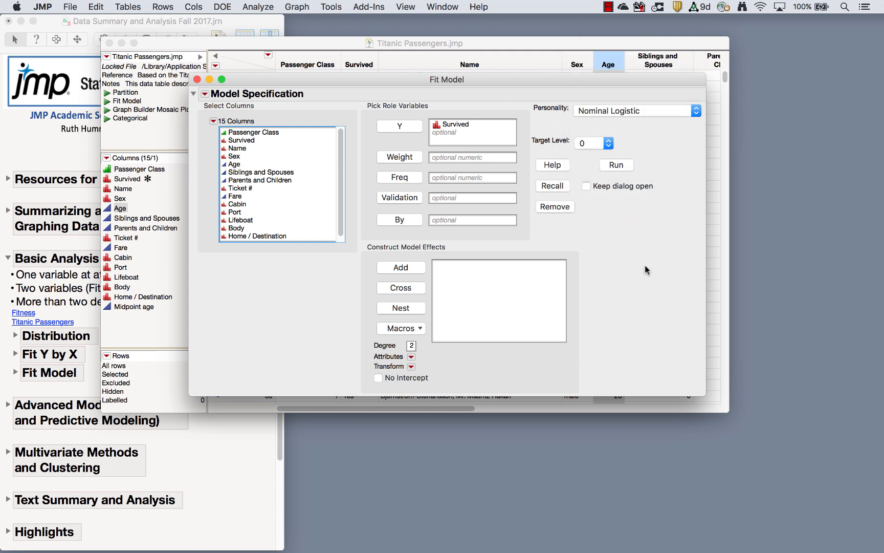
{"action": "left_click", "coordinate": [595, 145]}
{"action": "left_click", "coordinate": [582, 154]}
- Add the full factorial of Passenger Class, Sex and Age as the model effects
{"action": "left_click", "coordinate": [250, 134]}
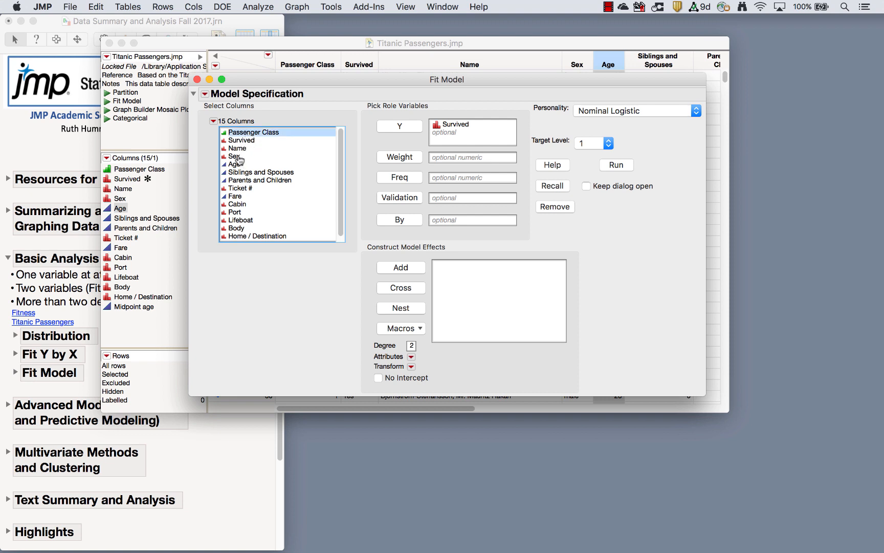
{"action": "left_click", "coordinate": [238, 157], "text": "super"}
{"action": "left_click", "coordinate": [239, 165], "text": "super"}
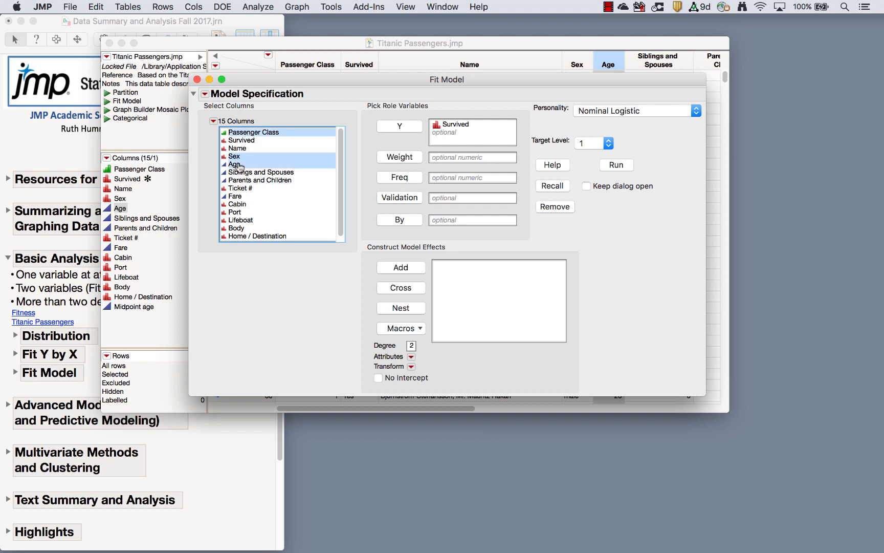
{"action": "left_click", "coordinate": [409, 330]}
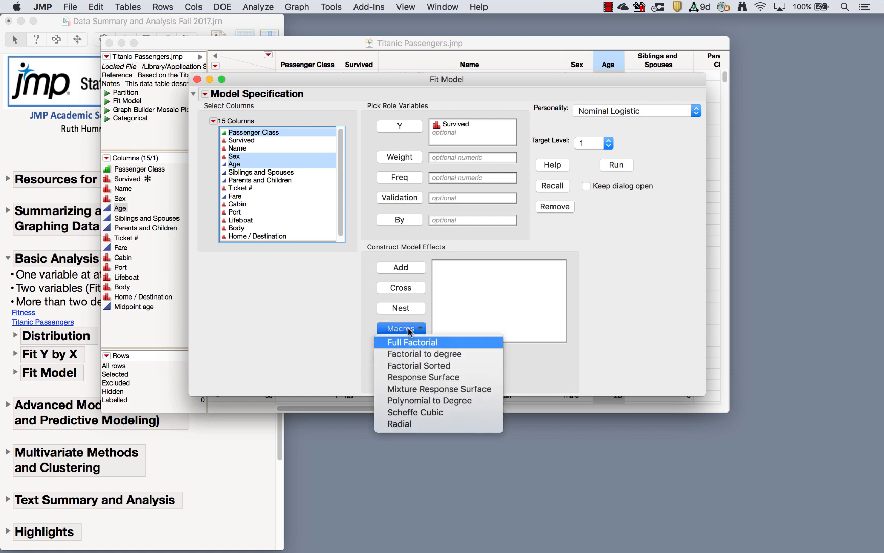
{"action": "left_click", "coordinate": [416, 347]}
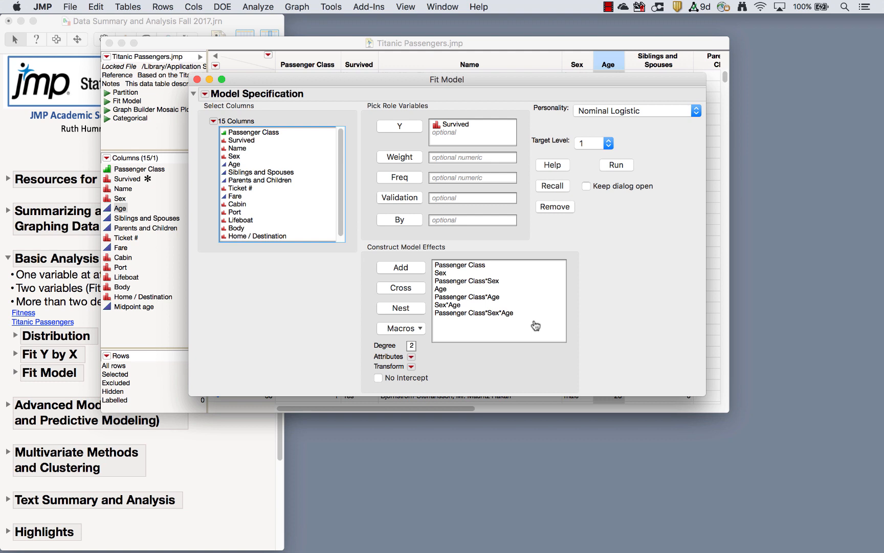
{"action": "left_click", "coordinate": [413, 332]}
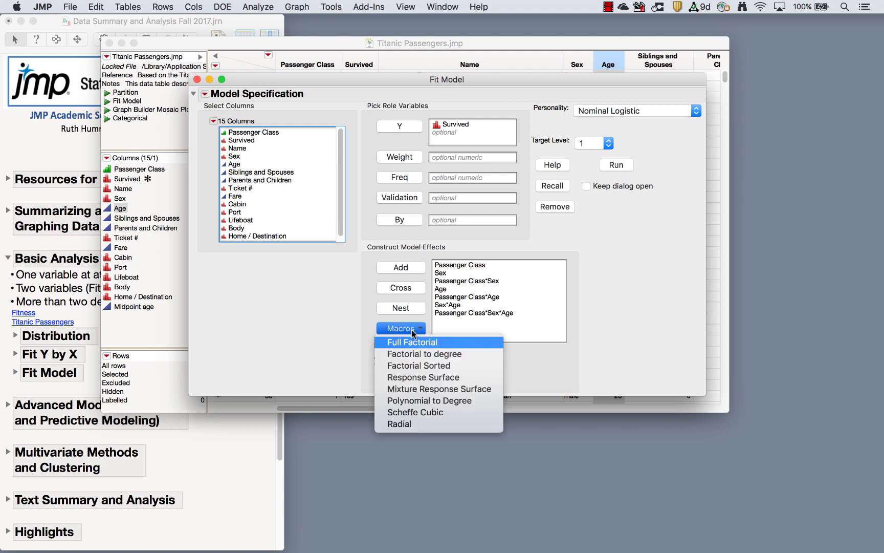
{"action": "left_click", "coordinate": [454, 317]}
{"action": "left_click", "coordinate": [528, 313]}
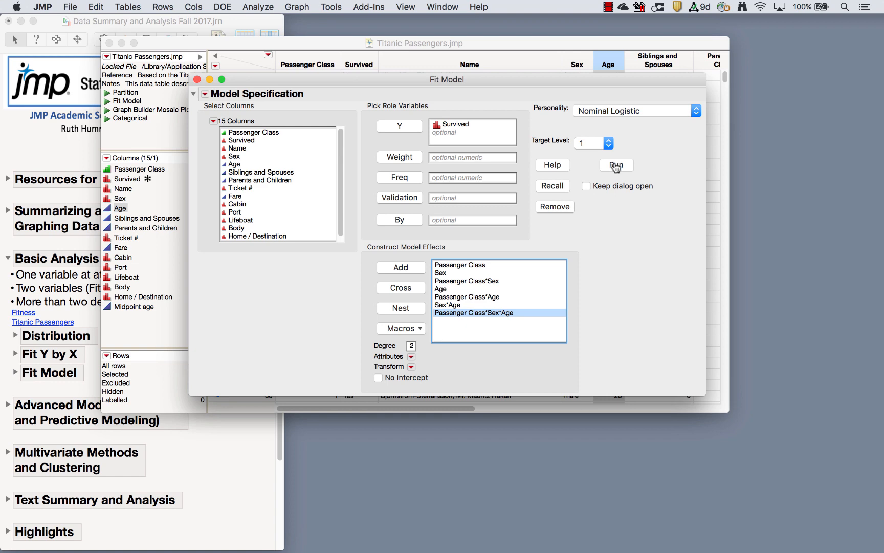
- Run the nominal logistic model and examine the Passenger Class, Sex and Passenger Class*Sex effects in the Effect Summary
{"action": "left_click", "coordinate": [615, 165]}
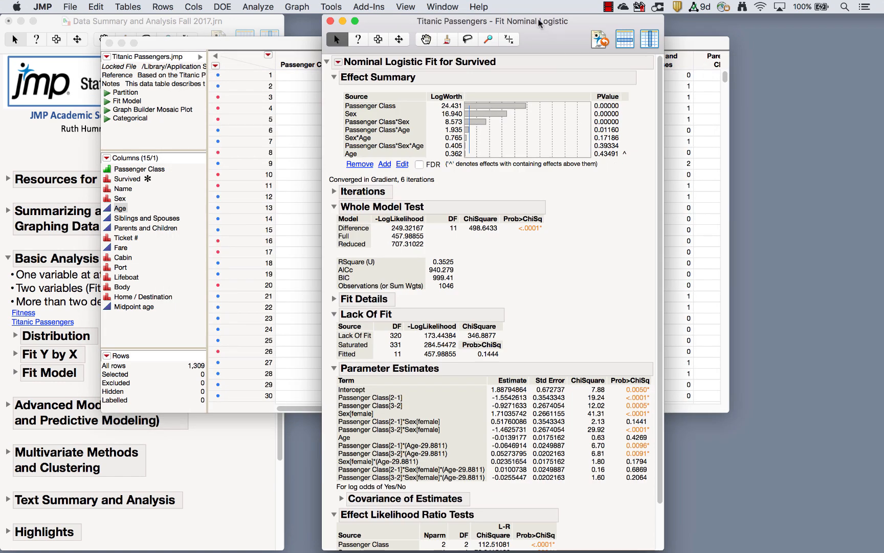
{"action": "left_click_drag", "start_coordinate": [539, 22], "coordinate": [512, 23]}
{"action": "left_click", "coordinate": [358, 106]}
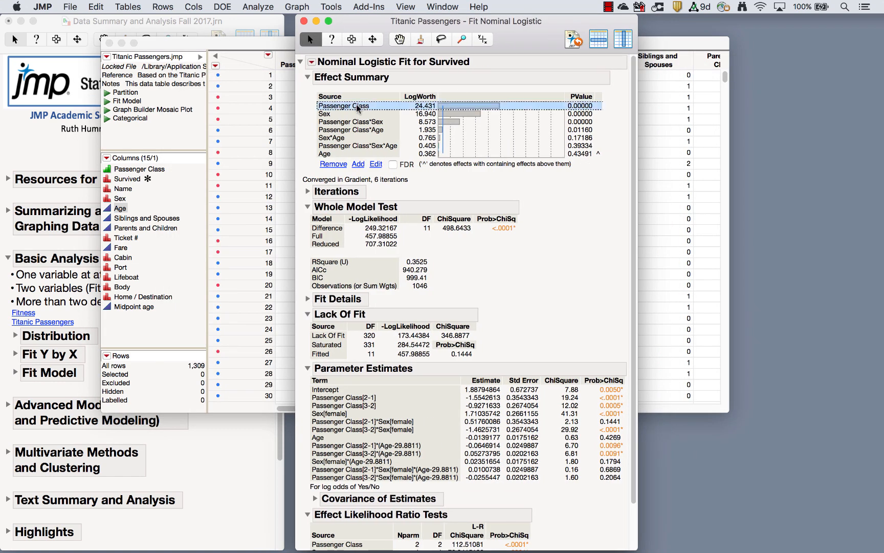
{"action": "left_click", "coordinate": [327, 121]}
{"action": "left_click", "coordinate": [326, 115]}
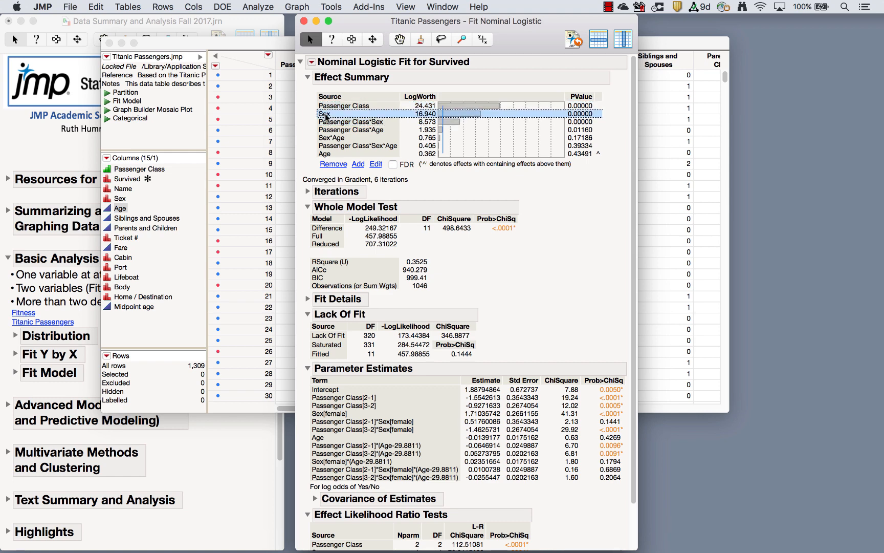
{"action": "left_click", "coordinate": [331, 123]}
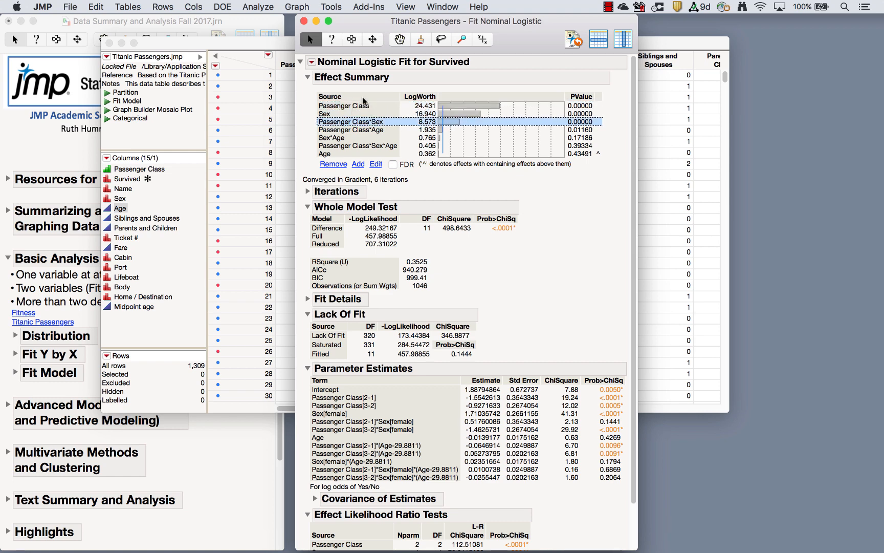
{"action": "scroll", "coordinate": [567, 302], "scroll_direction": "down", "scroll_amount": 3}
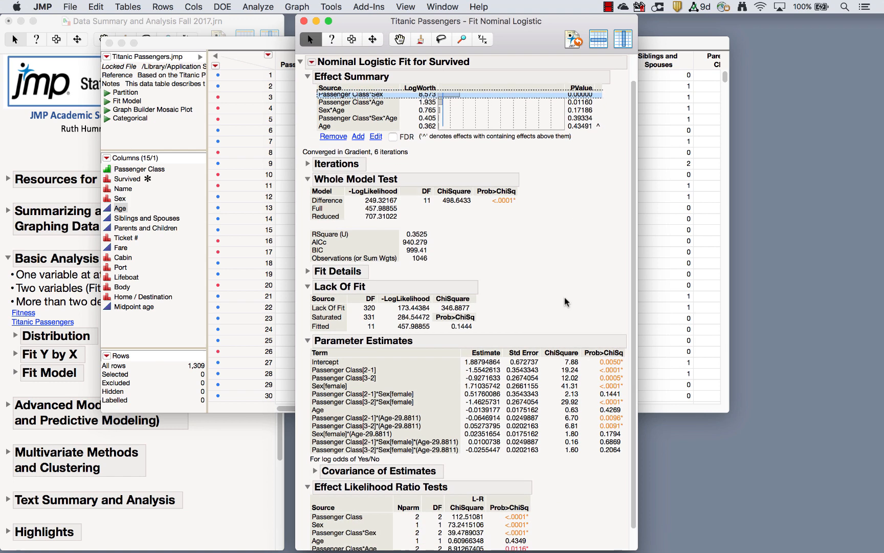
- Add the Prediction Profiler to the nominal logistic report and set Passenger Class to 2, followed by 3
{"action": "left_click", "coordinate": [312, 62]}
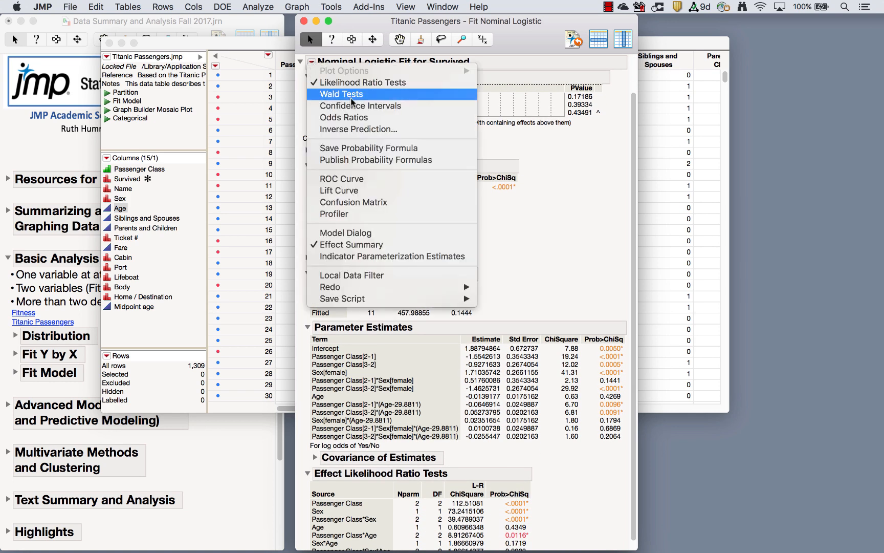
{"action": "left_click", "coordinate": [352, 215]}
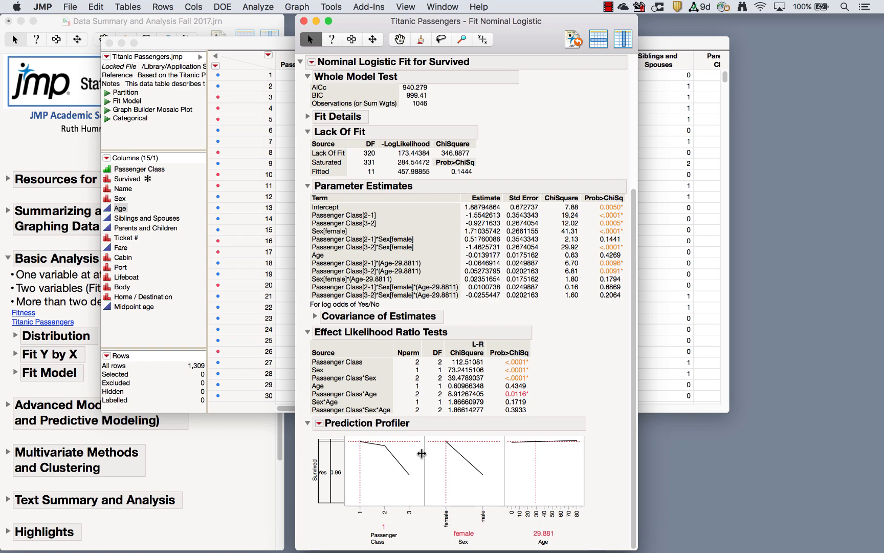
{"action": "left_click", "coordinate": [382, 450]}
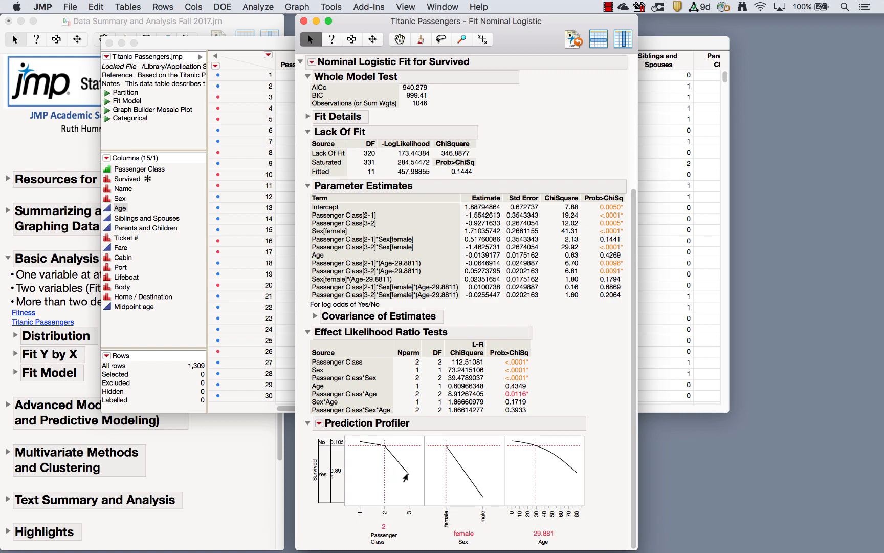
{"action": "left_click", "coordinate": [405, 476]}
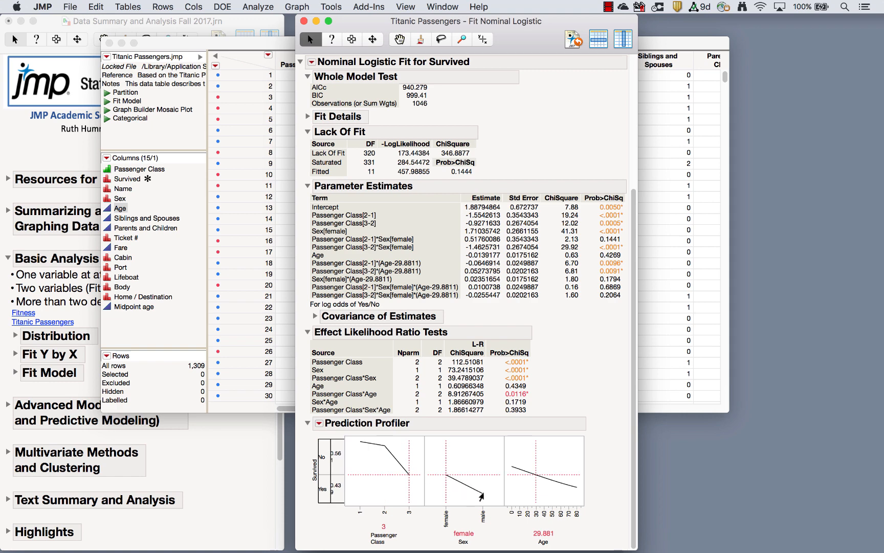
- Compare predicted survival in the profiler for both sexes across passenger classes, ending with Passenger Class 3 and Sex male
{"action": "left_click", "coordinate": [482, 496]}
{"action": "left_click", "coordinate": [447, 476]}
{"action": "left_click", "coordinate": [360, 442]}
{"action": "left_click_drag", "start_coordinate": [383, 448], "coordinate": [408, 475]}
{"action": "left_click_drag", "start_coordinate": [364, 446], "coordinate": [388, 447]}
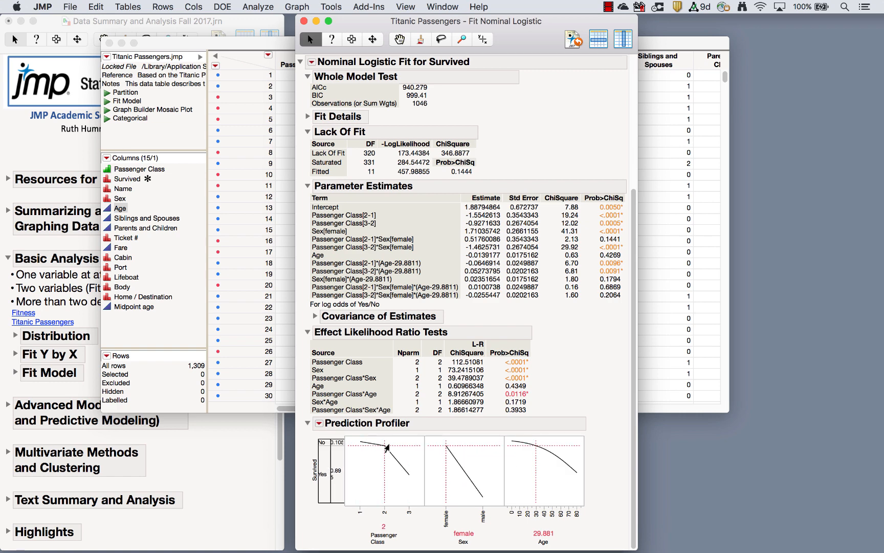
{"action": "left_click", "coordinate": [408, 476]}
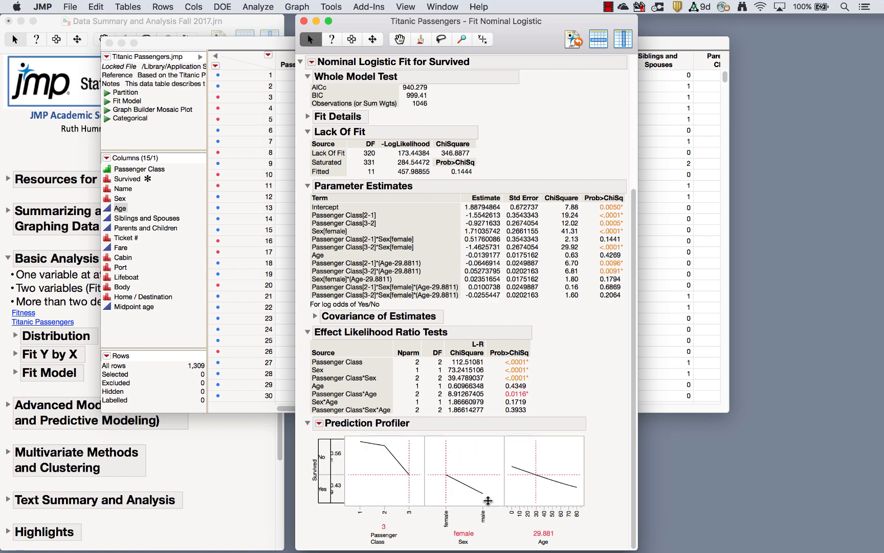
{"action": "left_click", "coordinate": [480, 496]}
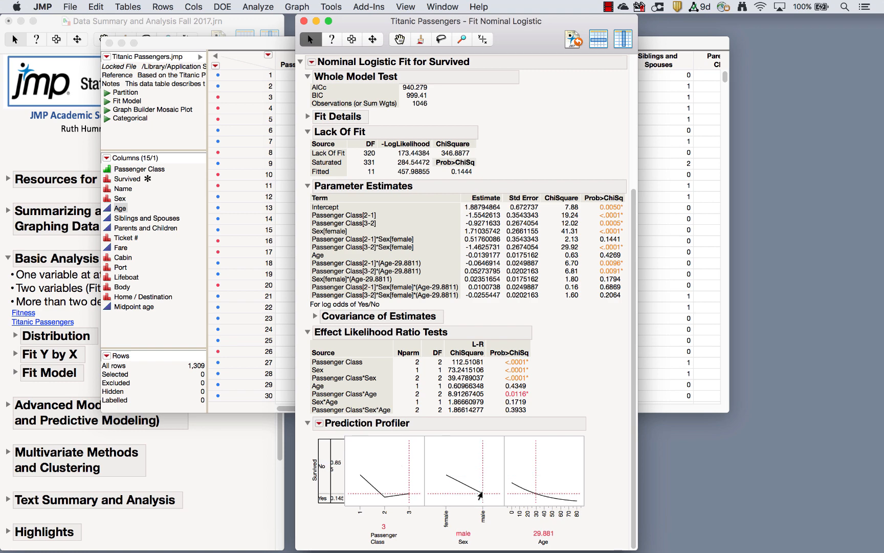
- Compare predicted male survival in the profiler for Passenger Class 1, 2 and 3, lower Age to about 6.77, and close the report
{"action": "left_click", "coordinate": [361, 477]}
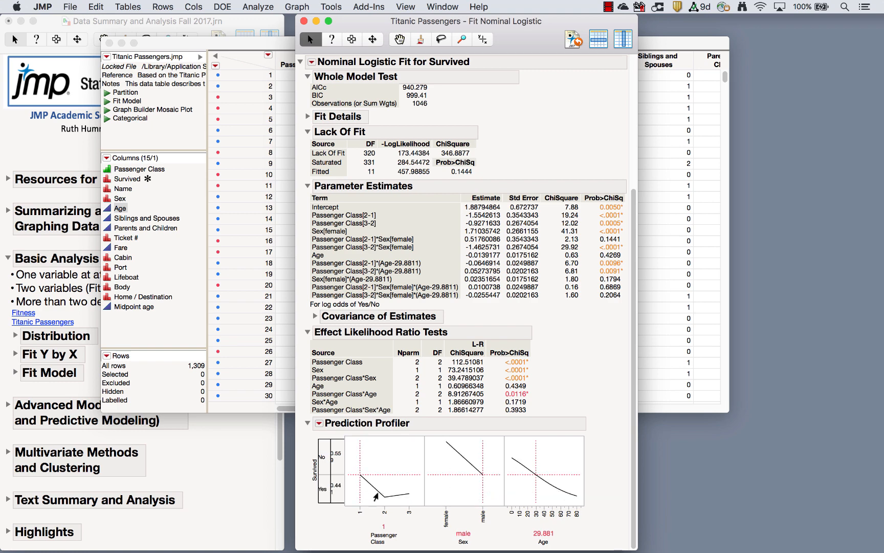
{"action": "left_click", "coordinate": [384, 503]}
{"action": "left_click", "coordinate": [407, 500]}
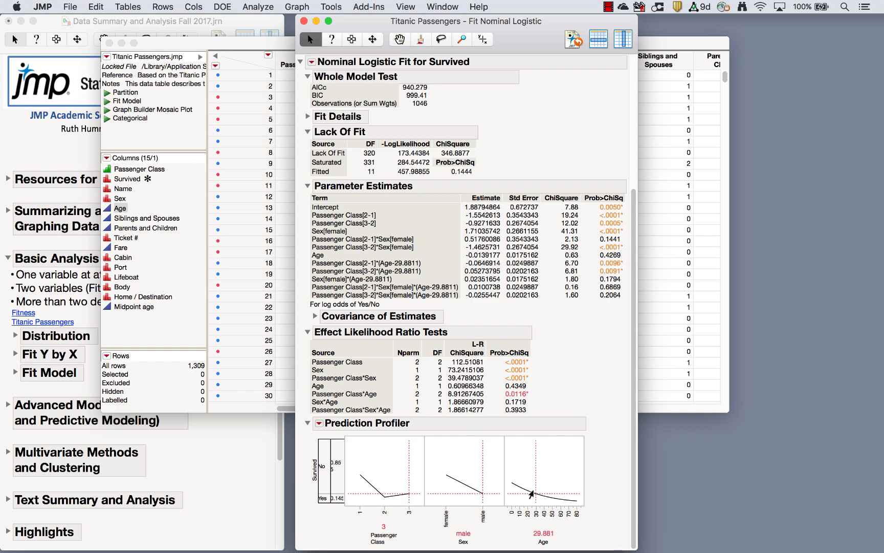
{"action": "left_click_drag", "start_coordinate": [536, 495], "coordinate": [516, 492]}
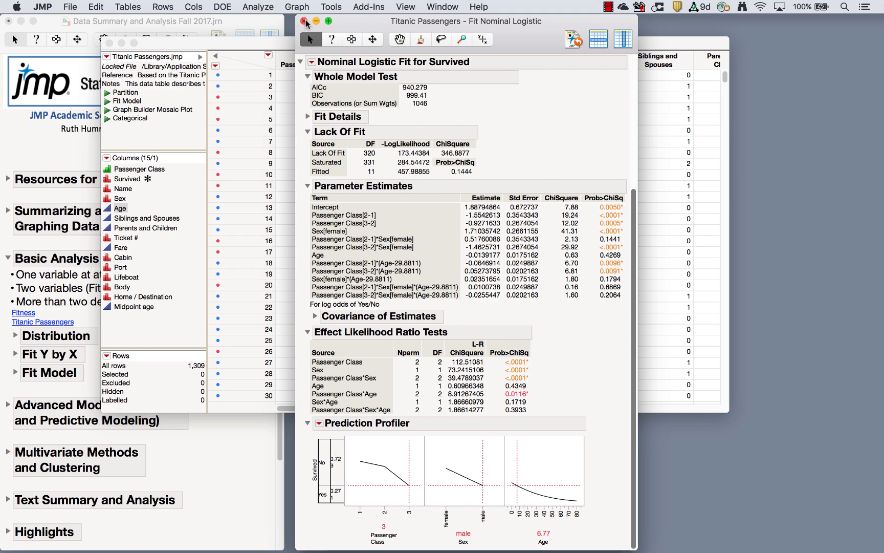
{"action": "left_click", "coordinate": [304, 21]}
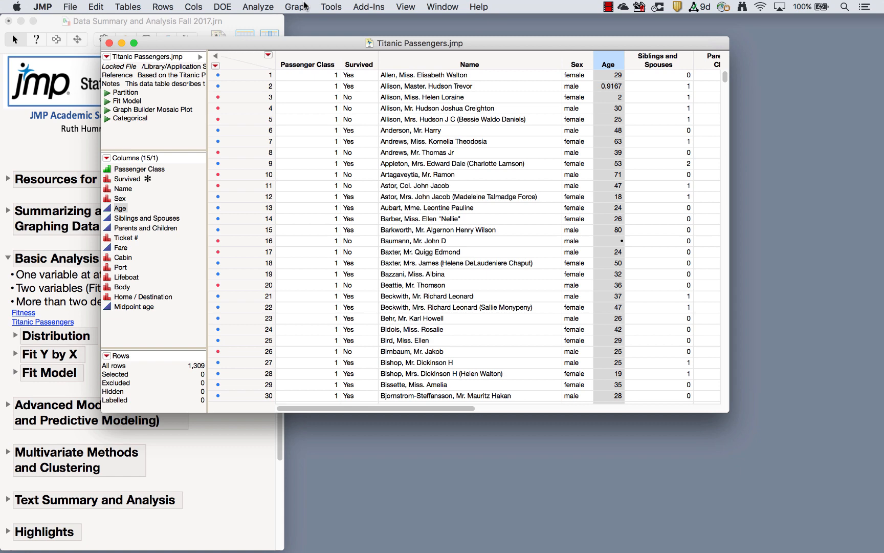
- Start a Partition analysis on the Titanic data with Survived as the response
{"action": "left_click", "coordinate": [259, 6]}
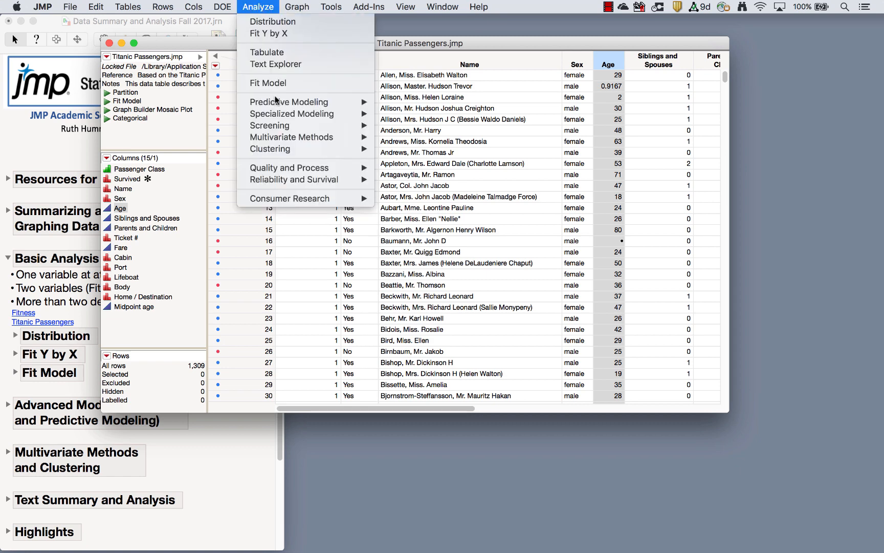
{"action": "mouse_move", "coordinate": [276, 102]}
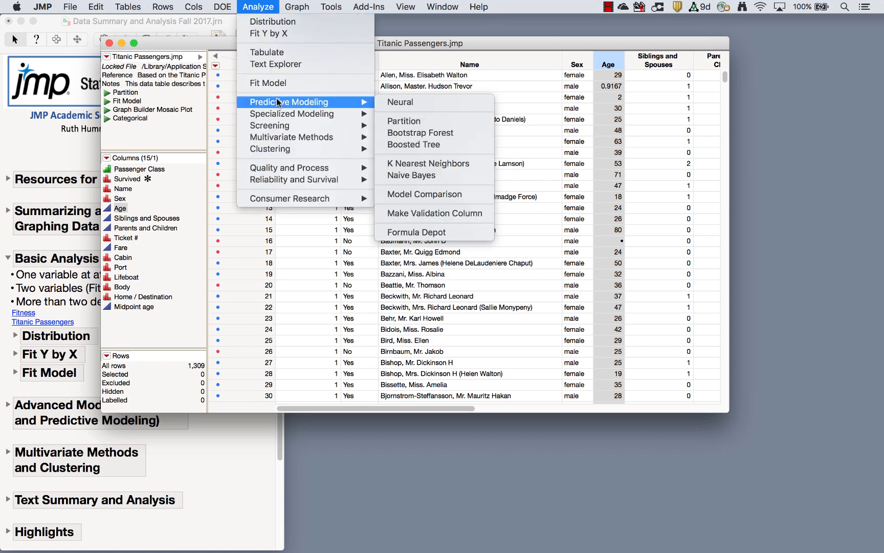
{"action": "left_click", "coordinate": [401, 120]}
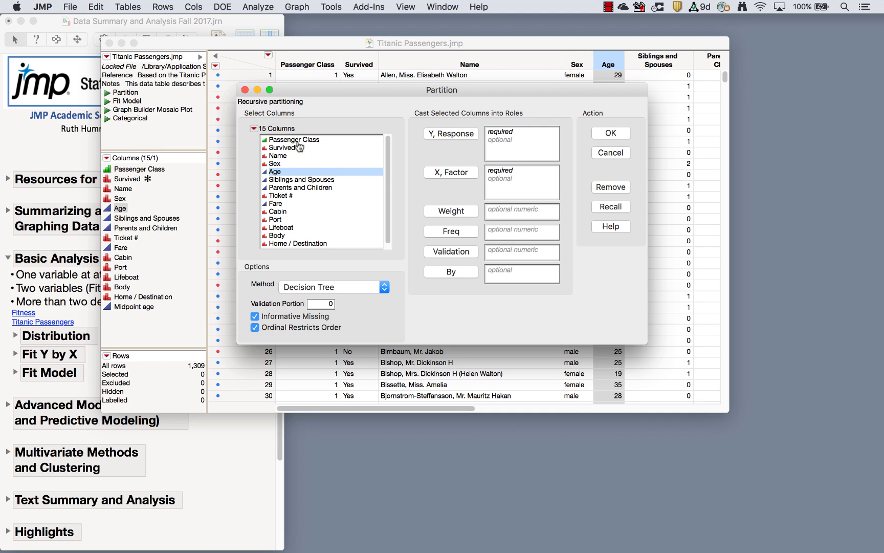
{"action": "left_click", "coordinate": [285, 148]}
{"action": "left_click", "coordinate": [434, 137]}
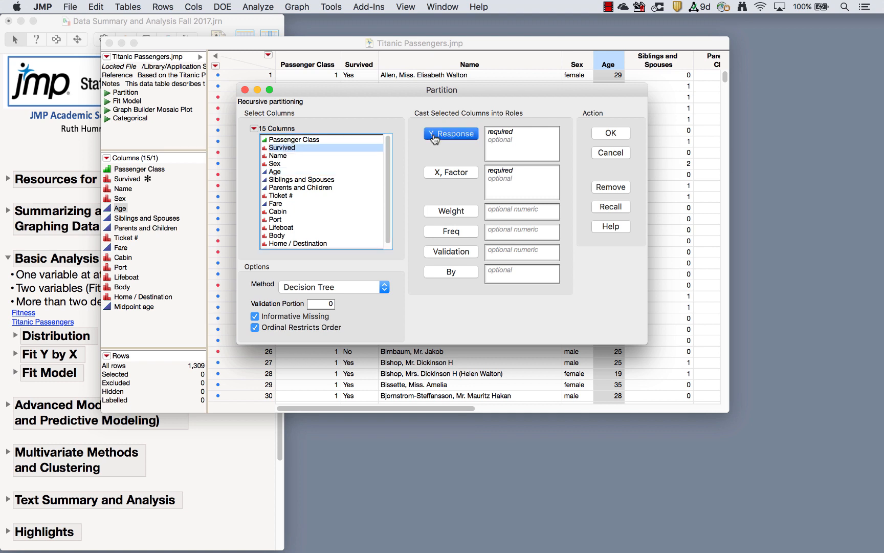
- Add Passenger Class, Sex and Age as the factors and run the decision tree
{"action": "left_click", "coordinate": [318, 140]}
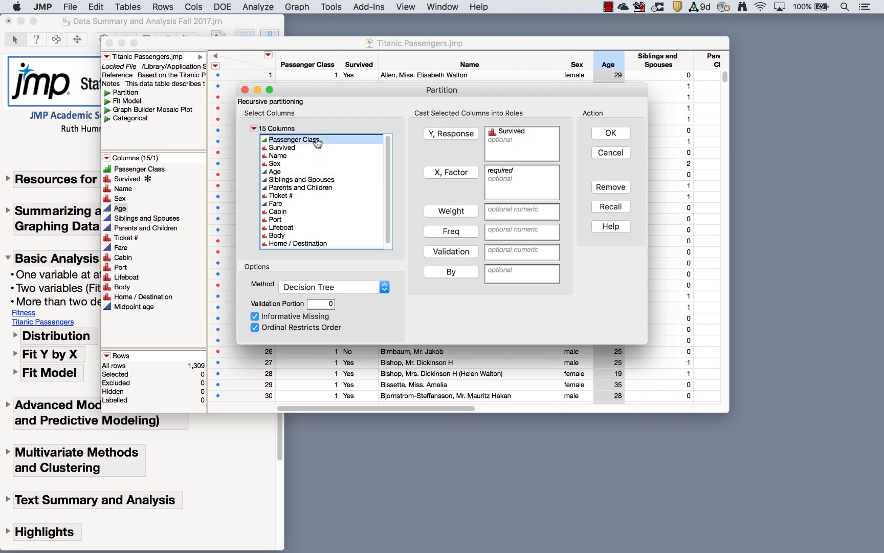
{"action": "left_click", "coordinate": [276, 164], "text": "super"}
{"action": "left_click", "coordinate": [276, 173], "text": "super"}
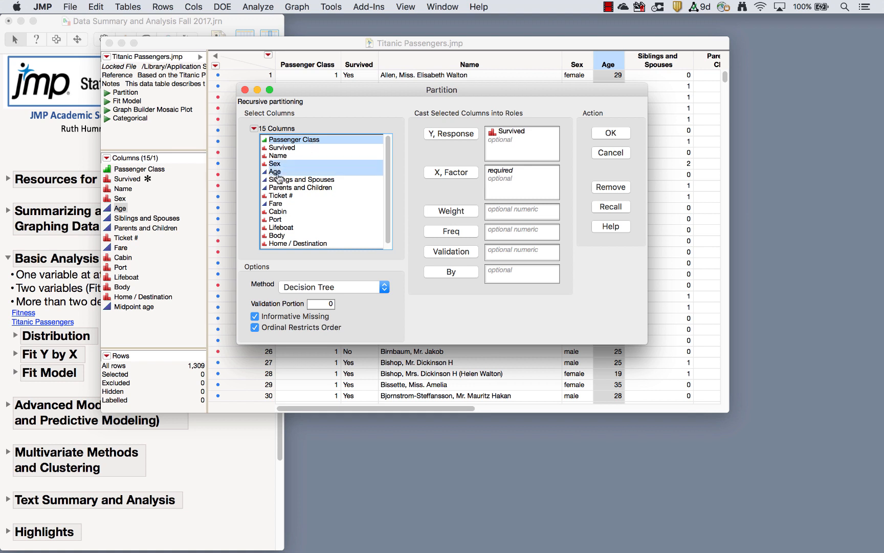
{"action": "left_click", "coordinate": [452, 173]}
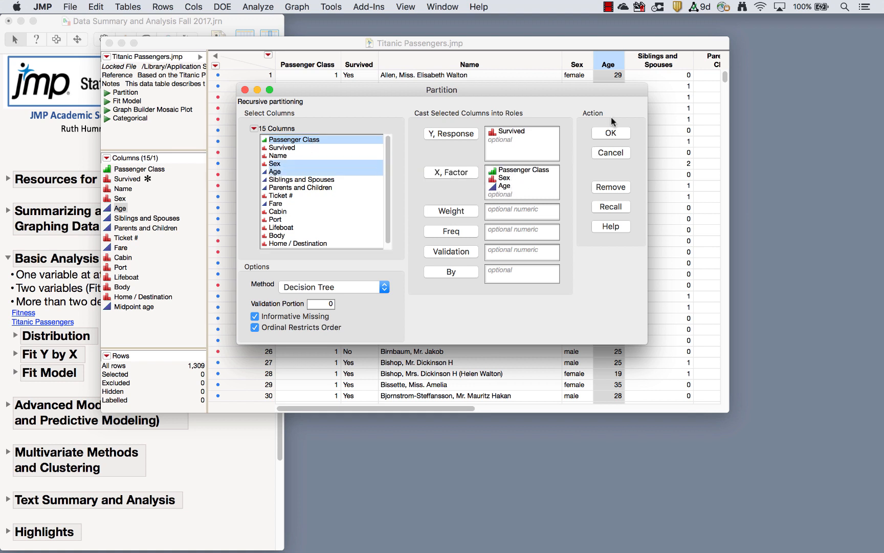
{"action": "left_click", "coordinate": [613, 134]}
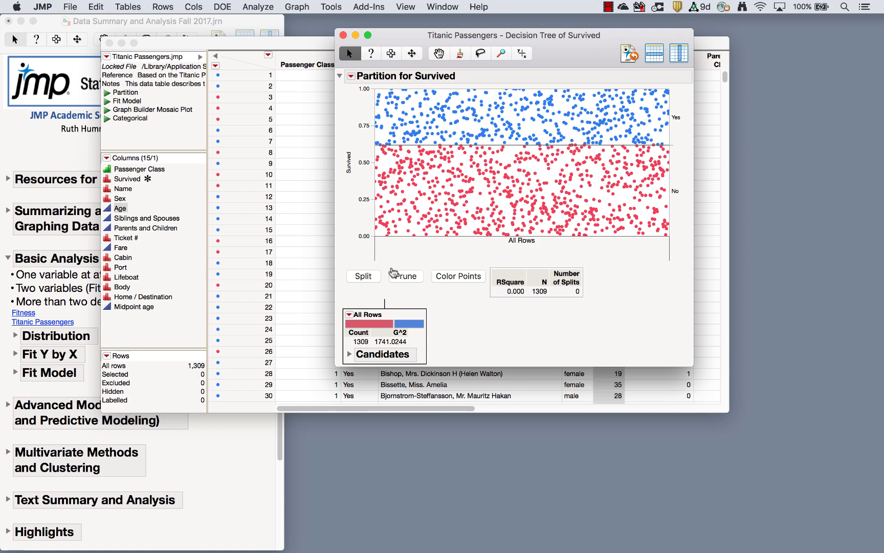
- Split the decision tree once and show the split counts in its nodes
{"action": "left_click", "coordinate": [368, 277]}
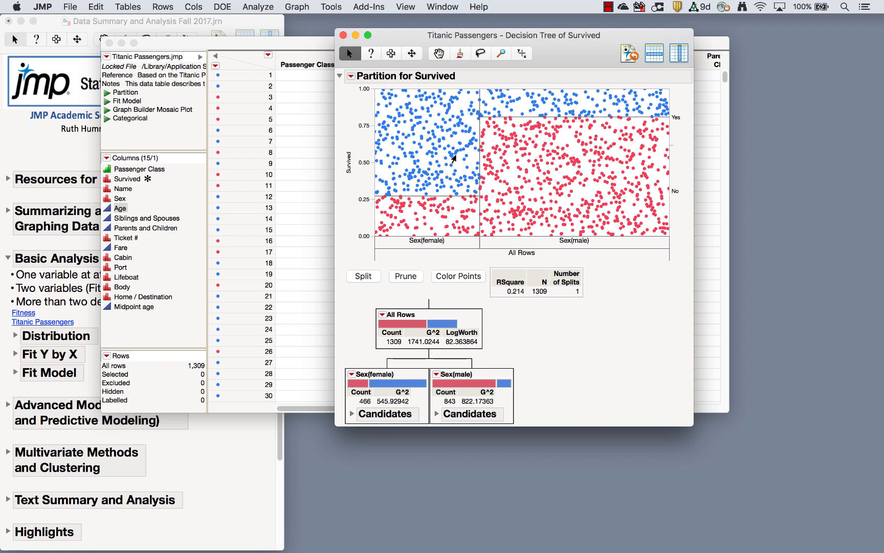
{"action": "left_click", "coordinate": [352, 77]}
{"action": "mouse_move", "coordinate": [383, 87]}
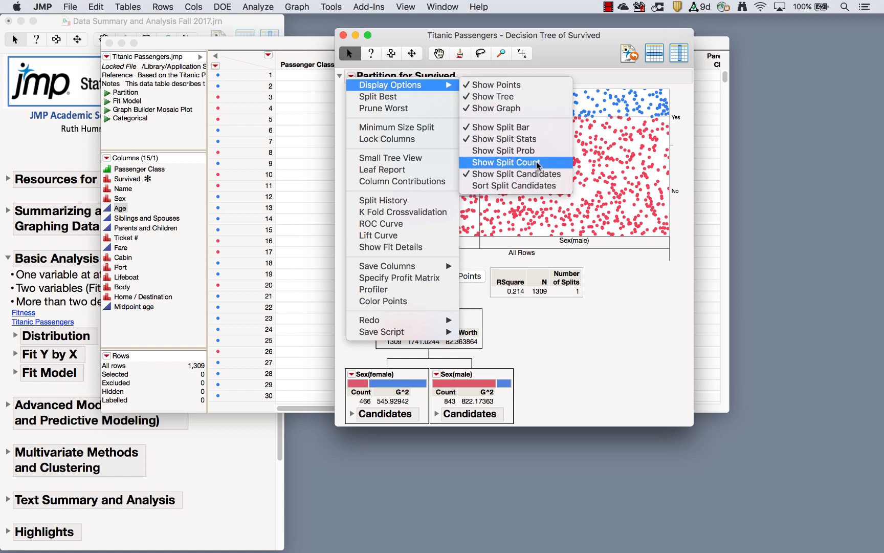
{"action": "left_click", "coordinate": [507, 162]}
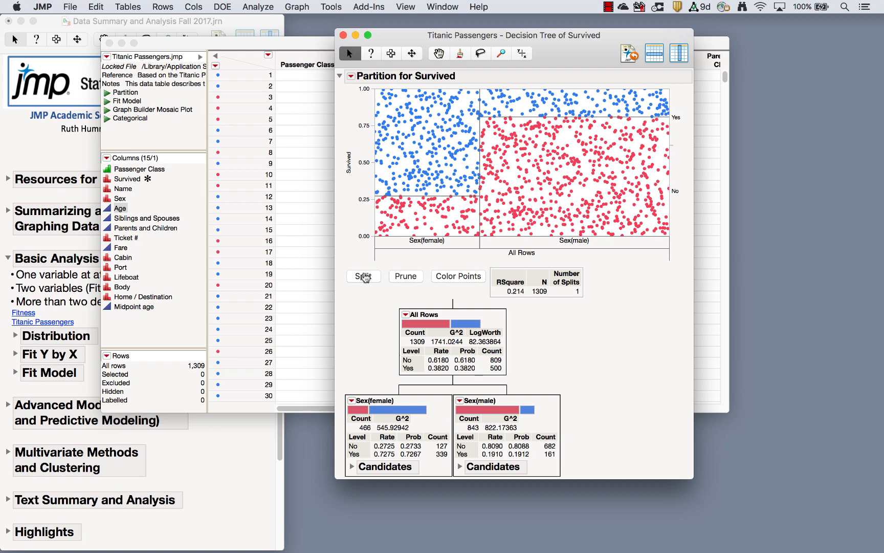
- Split the decision tree twice more and examine the branches under both sexes
{"action": "left_click", "coordinate": [363, 276]}
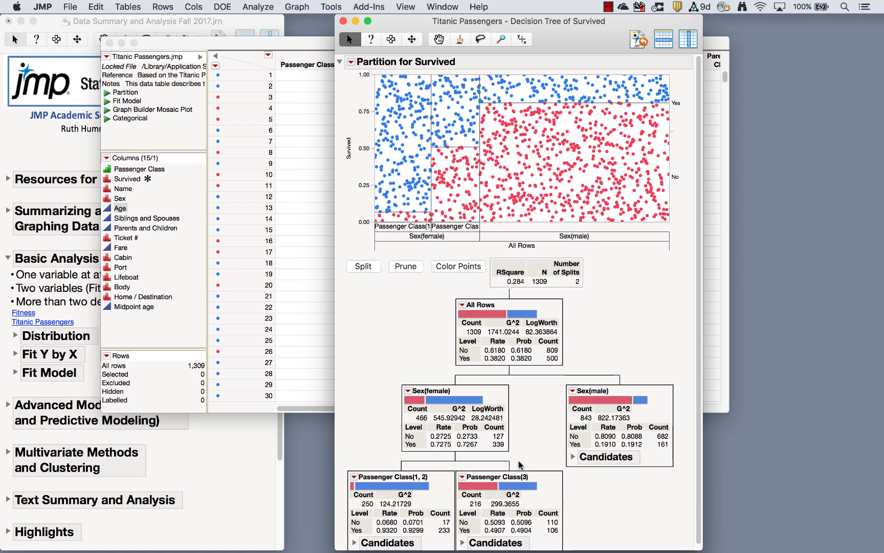
{"action": "left_click", "coordinate": [365, 267]}
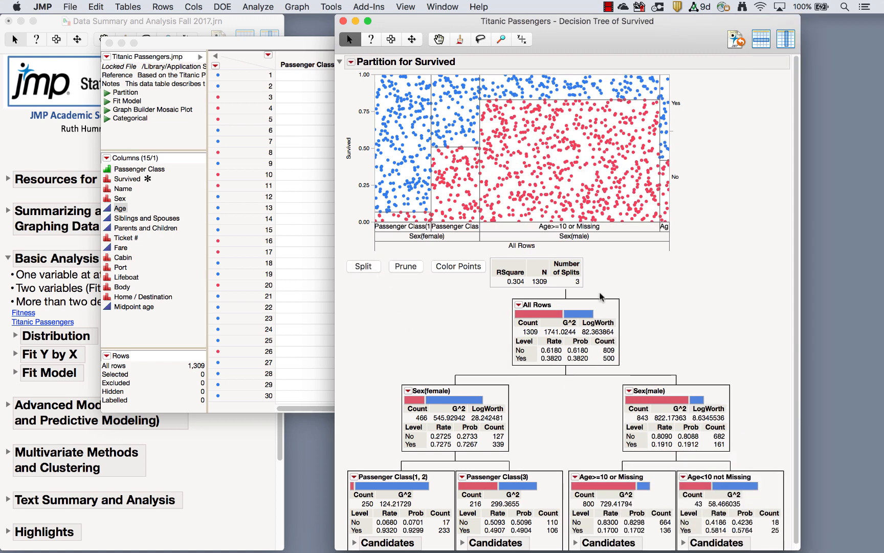
{"action": "scroll", "coordinate": [676, 320], "scroll_direction": "down", "scroll_amount": 1}
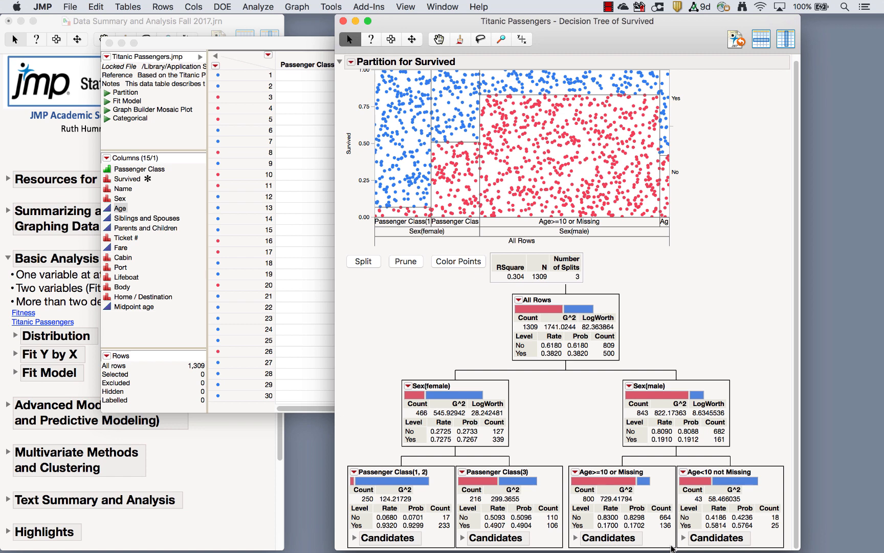
{"action": "mouse_move", "coordinate": [530, 413]}
{"action": "left_mouse_down"}
{"action": "mouse_move", "coordinate": [436, 362]}
{"action": "mouse_move", "coordinate": [450, 532]}
{"action": "left_mouse_up"}
{"action": "mouse_move", "coordinate": [773, 457]}
{"action": "left_mouse_down"}
{"action": "mouse_move", "coordinate": [737, 364]}
{"action": "mouse_move", "coordinate": [668, 504]}
{"action": "mouse_move", "coordinate": [778, 424]}
{"action": "mouse_move", "coordinate": [763, 407]}
{"action": "left_mouse_up"}
- Add one more split to the tree, examine the Passenger Class nodes under males aged 10 or older, and close the report
{"action": "left_click", "coordinate": [365, 262]}
{"action": "scroll", "coordinate": [746, 278], "scroll_direction": "down", "scroll_amount": 5}
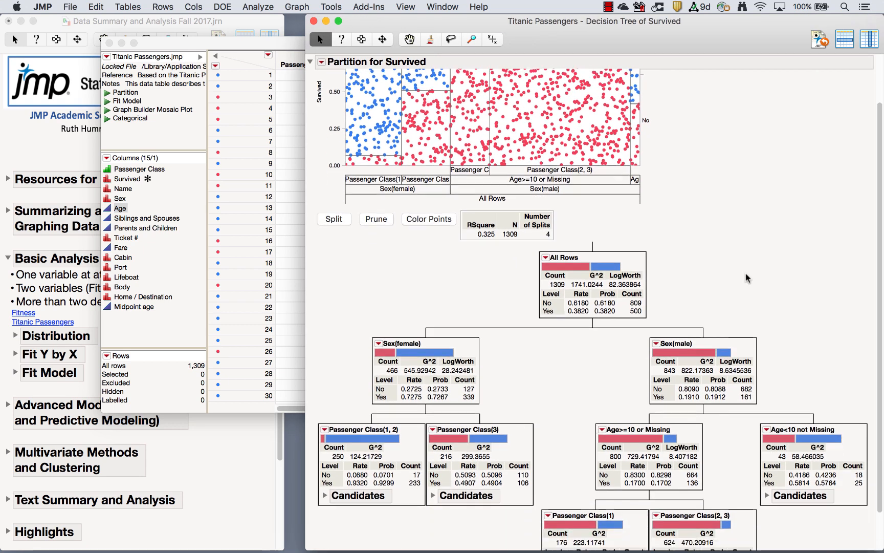
{"action": "mouse_move", "coordinate": [722, 425]}
{"action": "left_mouse_down"}
{"action": "mouse_move", "coordinate": [713, 376]}
{"action": "mouse_move", "coordinate": [571, 389]}
{"action": "mouse_move", "coordinate": [552, 440]}
{"action": "mouse_move", "coordinate": [699, 512]}
{"action": "mouse_move", "coordinate": [696, 364]}
{"action": "left_mouse_up"}
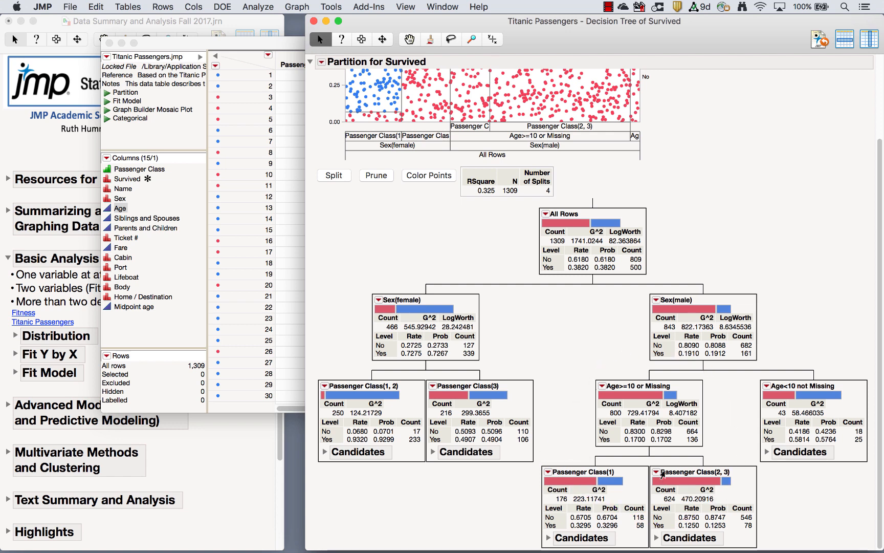
{"action": "mouse_move", "coordinate": [626, 476]}
{"action": "left_mouse_down"}
{"action": "mouse_move", "coordinate": [589, 476]}
{"action": "mouse_move", "coordinate": [632, 493]}
{"action": "mouse_move", "coordinate": [616, 461]}
{"action": "mouse_move", "coordinate": [609, 472]}
{"action": "left_mouse_up"}
{"action": "mouse_move", "coordinate": [745, 473]}
{"action": "left_mouse_down"}
{"action": "mouse_move", "coordinate": [716, 483]}
{"action": "mouse_move", "coordinate": [736, 481]}
{"action": "left_mouse_up"}
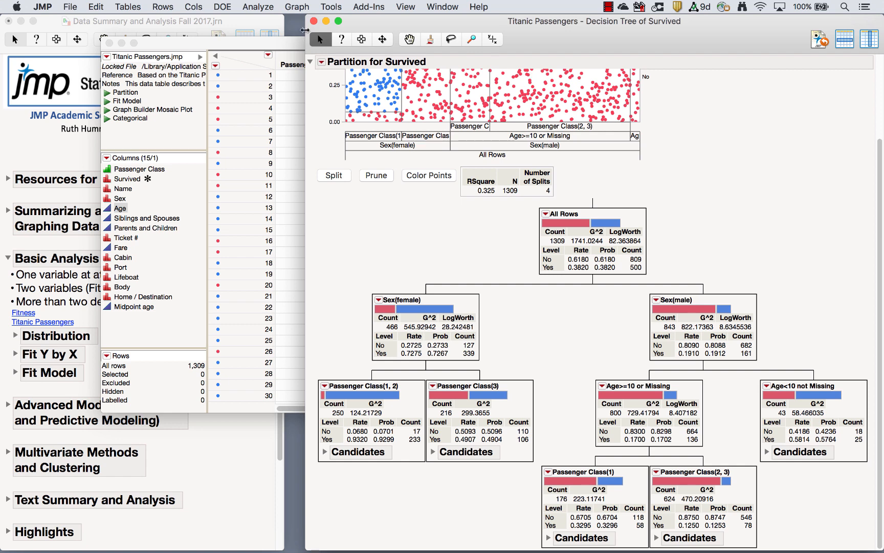
{"action": "left_click", "coordinate": [315, 21]}
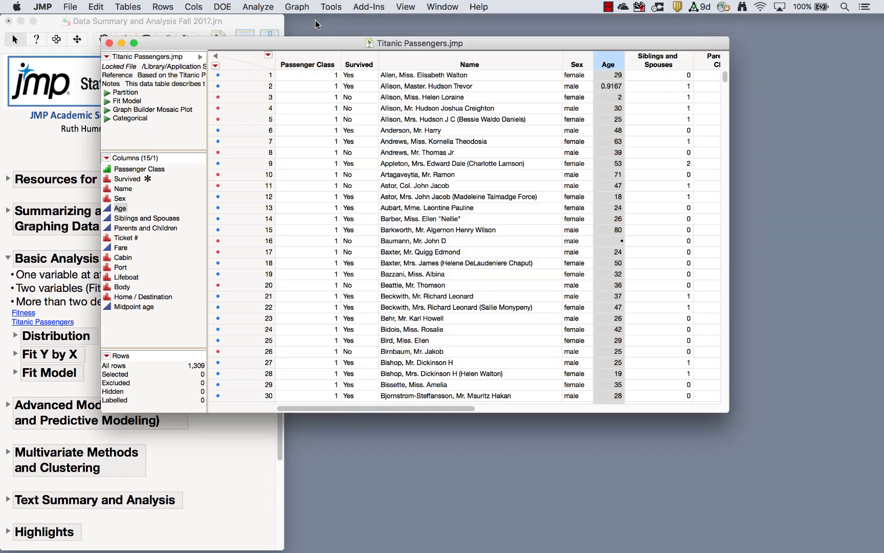
{"action": "left_click", "coordinate": [257, 7]}
{"action": "mouse_move", "coordinate": [270, 100]}
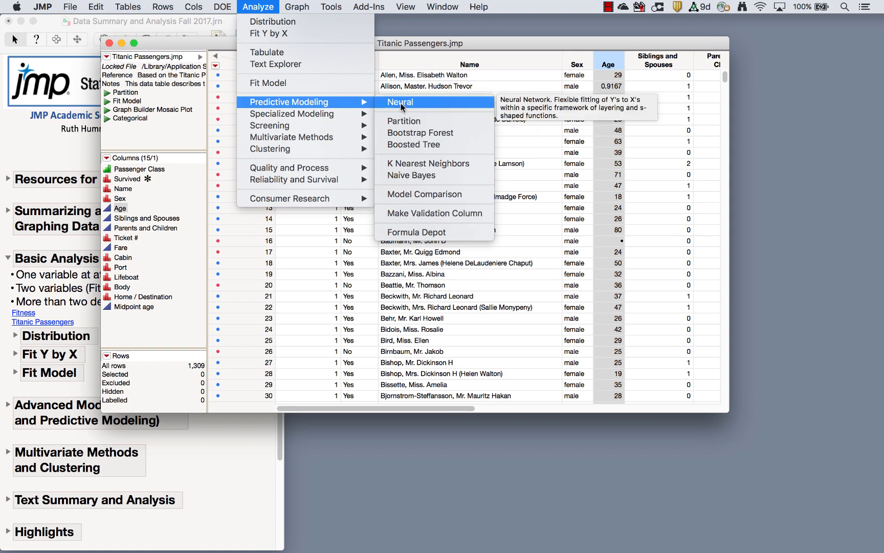
{"action": "mouse_move", "coordinate": [295, 115]}
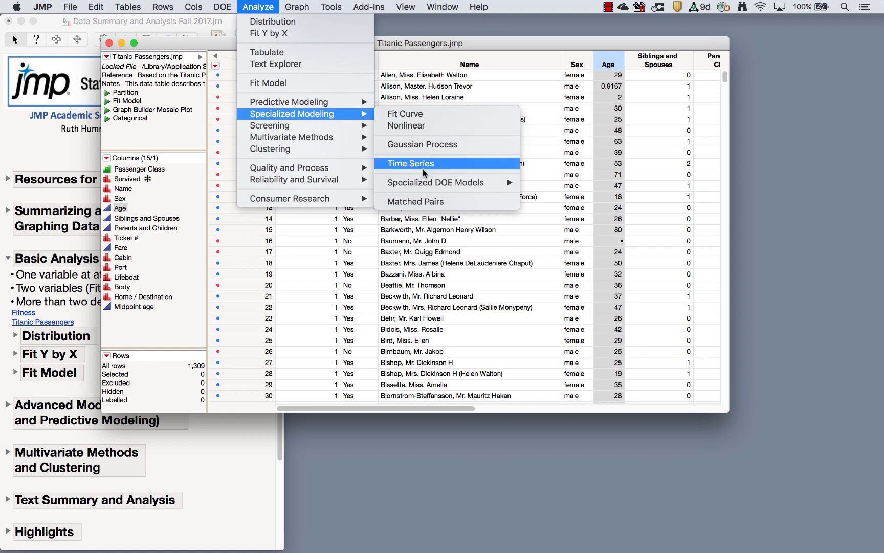
{"action": "mouse_move", "coordinate": [336, 125]}
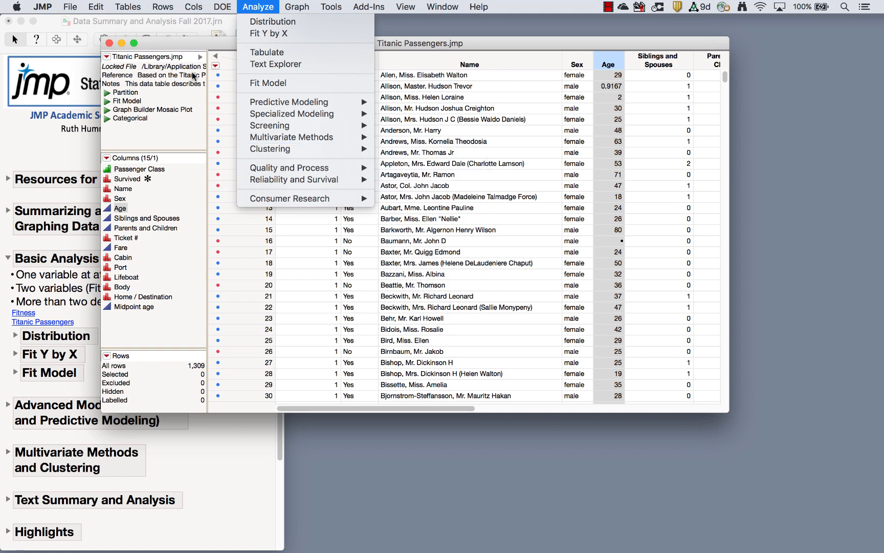
{"action": "left_click", "coordinate": [144, 46]}
- Close the Titanic table and open the Body Measurements data from the journal's Multivariate Methods and Clustering section
{"action": "left_click", "coordinate": [109, 43]}
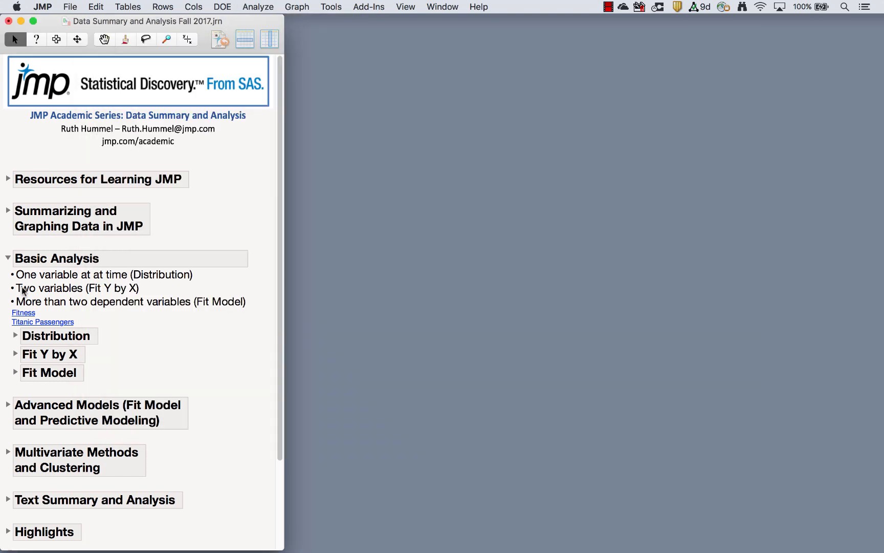
{"action": "left_click", "coordinate": [7, 257]}
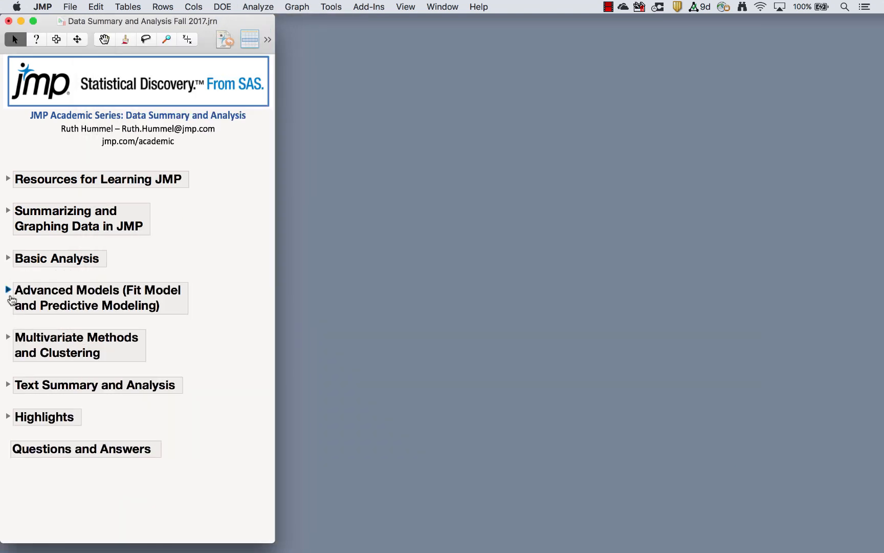
{"action": "left_click", "coordinate": [8, 291]}
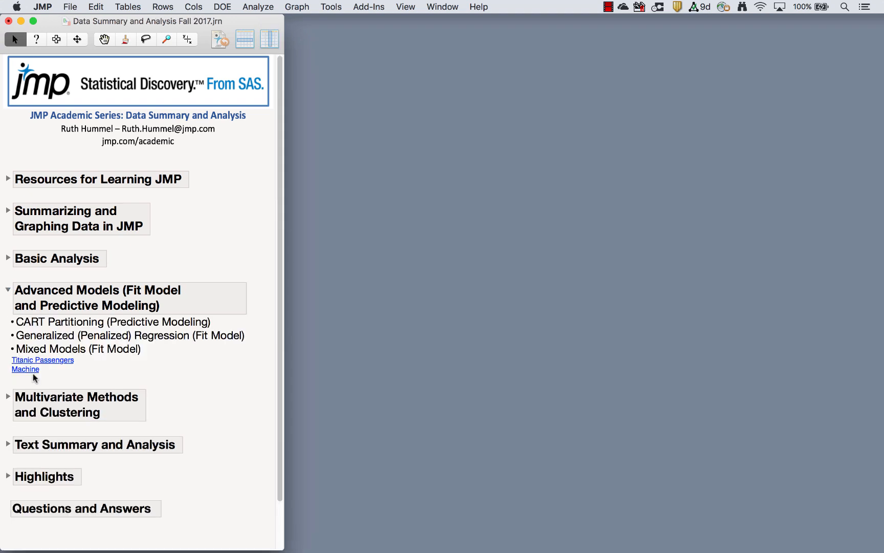
{"action": "left_click", "coordinate": [8, 290]}
{"action": "left_click", "coordinate": [9, 337]}
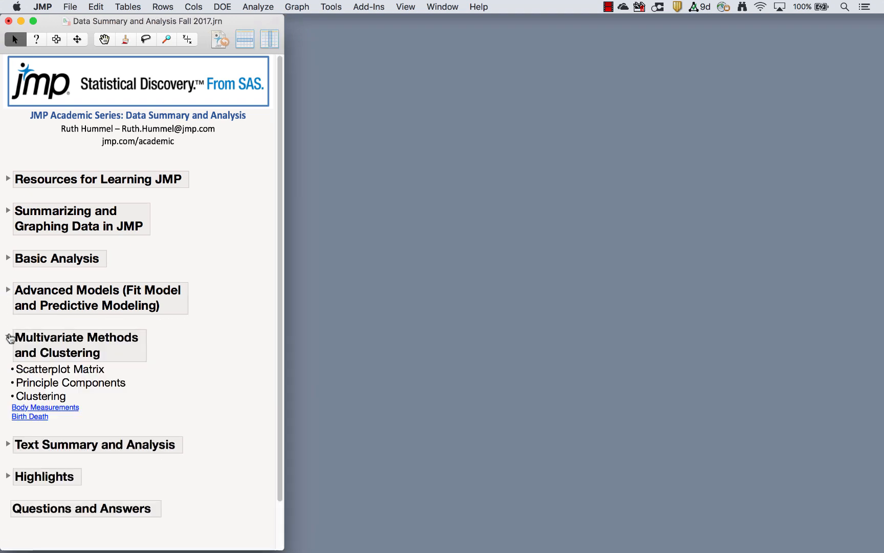
{"action": "left_click", "coordinate": [41, 408]}
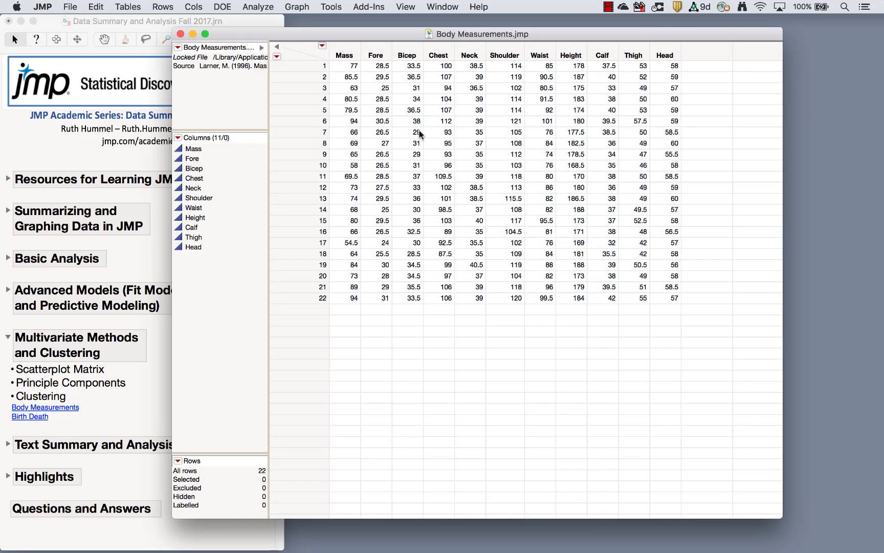
- Look over the Body Measurements table by selecting the Mass, Fore and Bicep columns in turn, followed by rows 1 and 2
{"action": "left_click", "coordinate": [346, 52]}
{"action": "left_click", "coordinate": [370, 50]}
{"action": "left_click", "coordinate": [399, 50]}
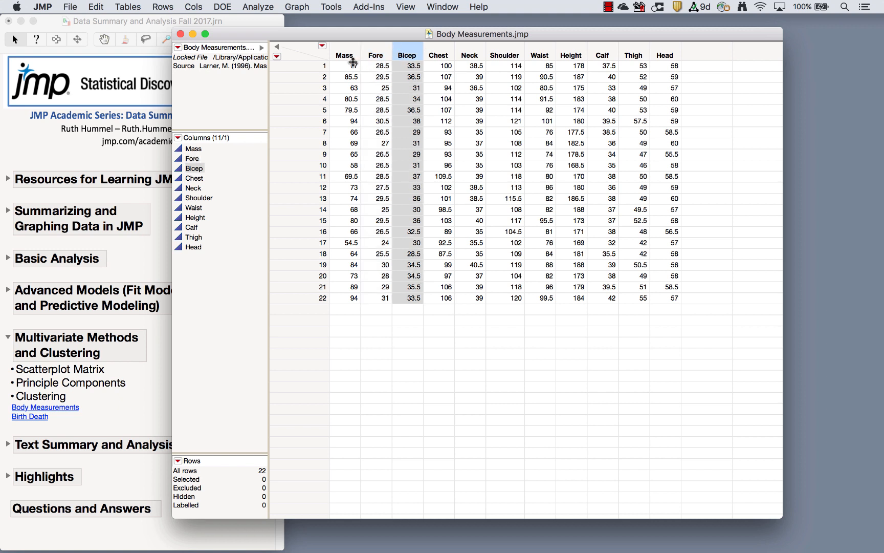
{"action": "left_click", "coordinate": [310, 66]}
{"action": "left_click", "coordinate": [309, 78]}
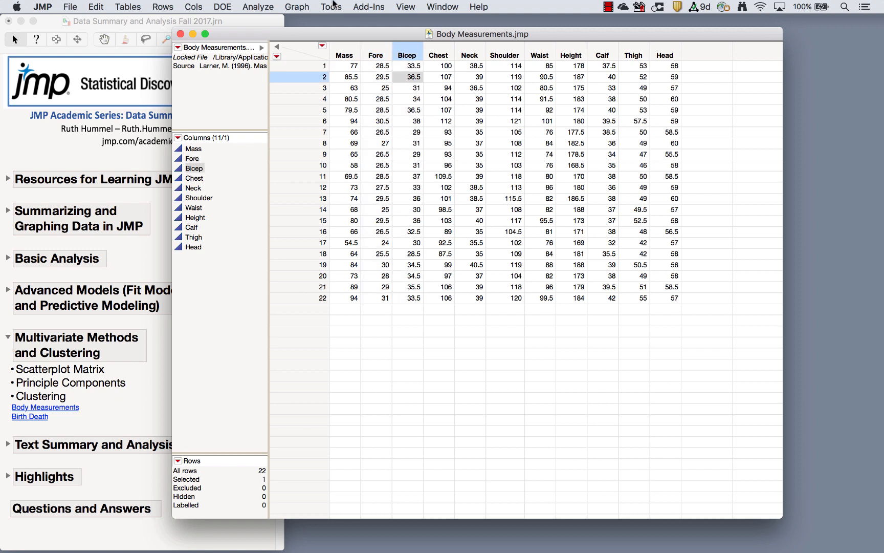
- Run a Multivariate analysis on Body Measurements with all 11 columns as Y, and move the report window aside
{"action": "left_click", "coordinate": [262, 7]}
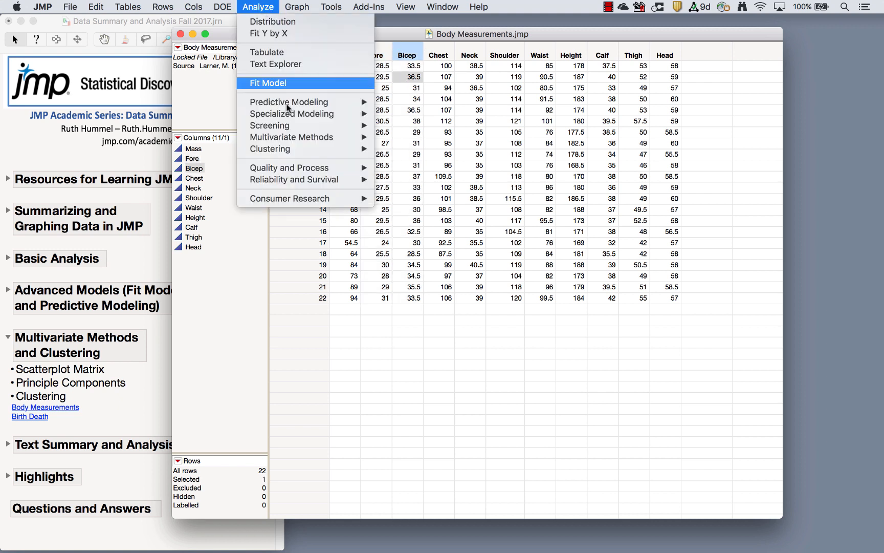
{"action": "mouse_move", "coordinate": [289, 135]}
{"action": "left_click", "coordinate": [414, 138]}
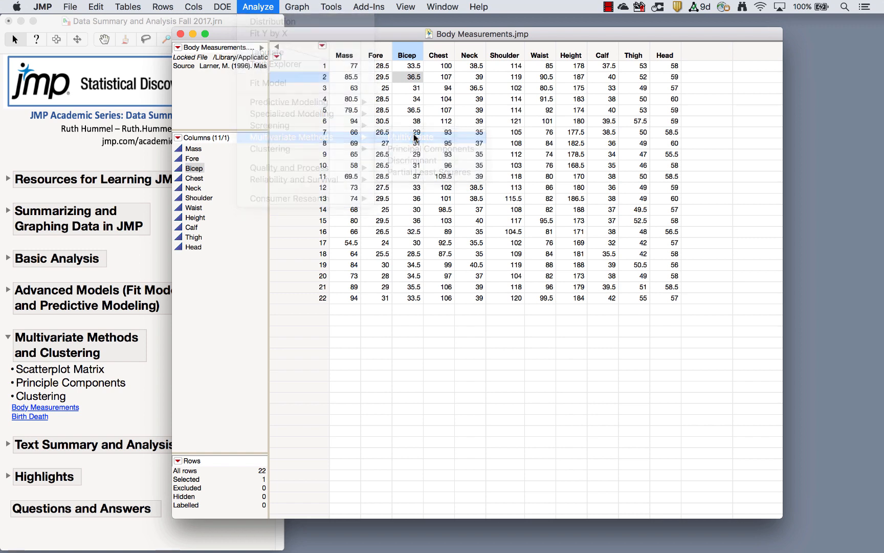
{"action": "left_click_drag", "start_coordinate": [303, 158], "coordinate": [297, 262]}
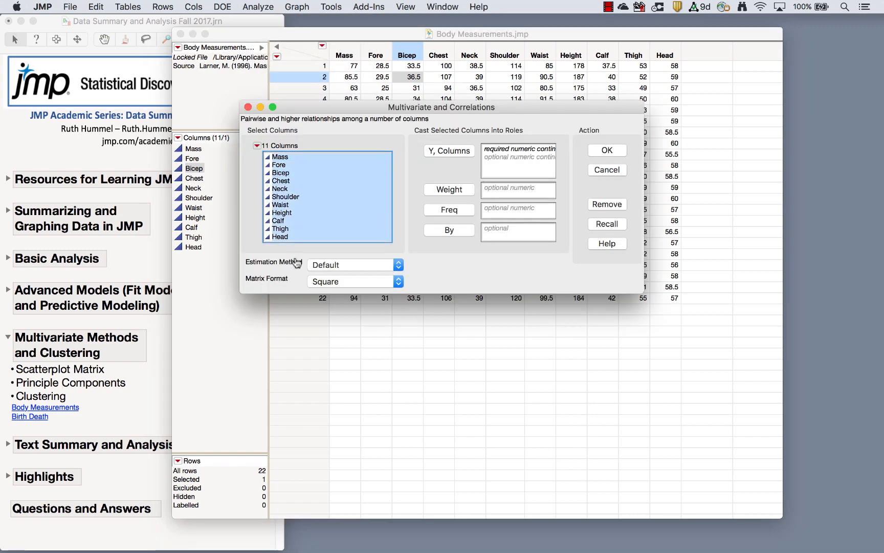
{"action": "left_click", "coordinate": [451, 150]}
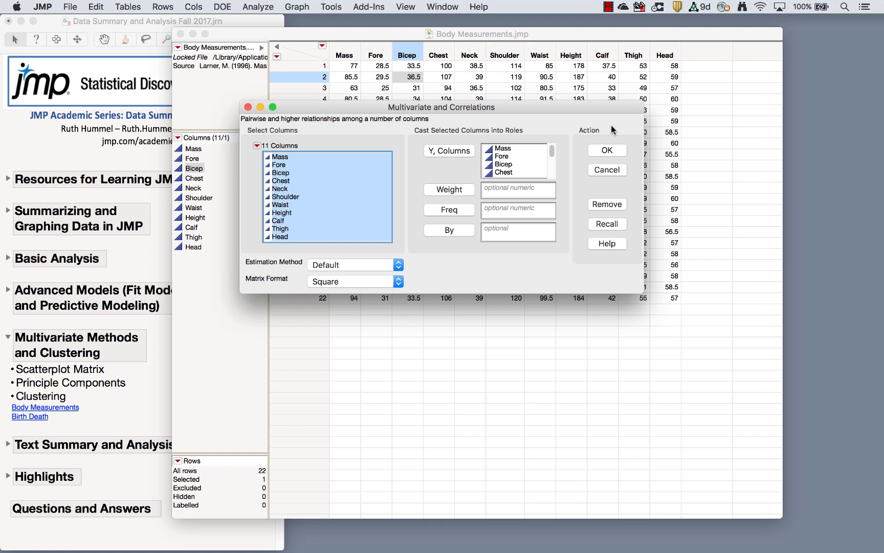
{"action": "left_click", "coordinate": [608, 151]}
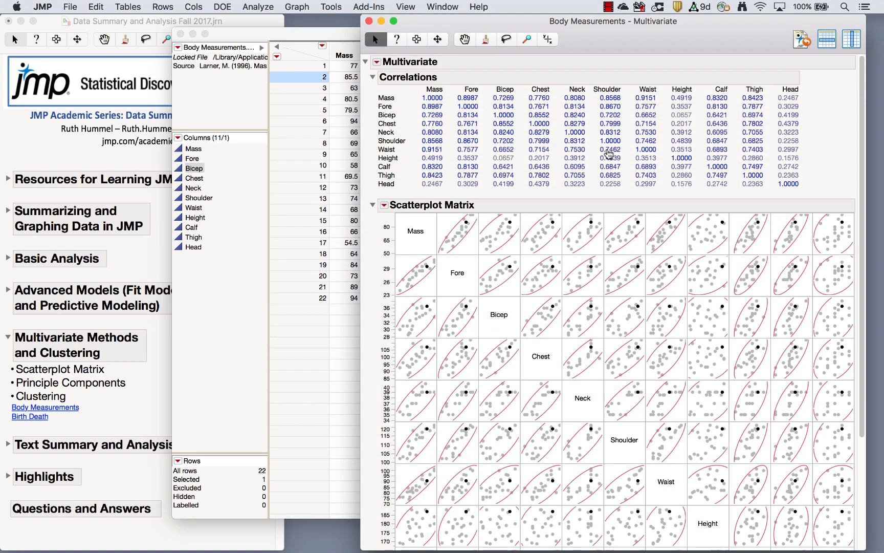
{"action": "left_click_drag", "start_coordinate": [598, 32], "coordinate": [436, 19]}
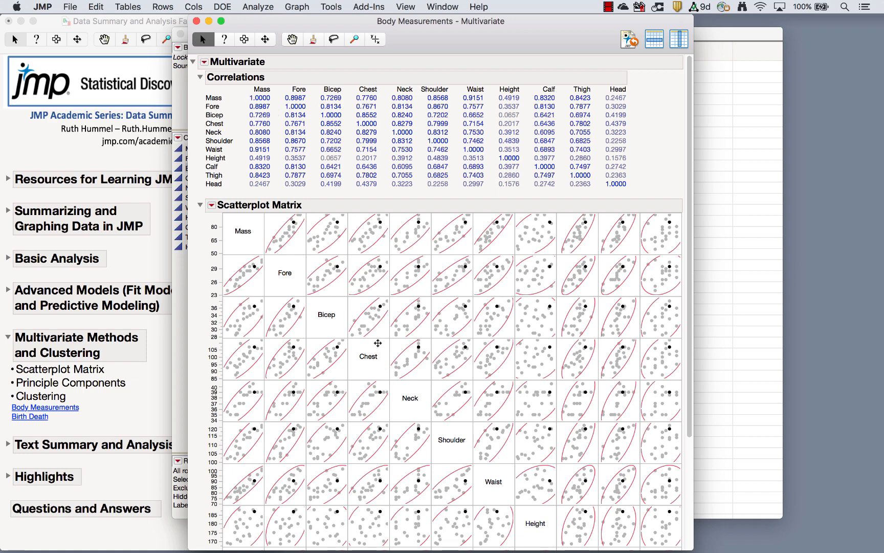
- Clear the point selection in the scatterplot matrix and examine the Mass, Waist and Height coefficients in the Correlations table
{"action": "left_click", "coordinate": [379, 329]}
{"action": "left_click", "coordinate": [351, 311]}
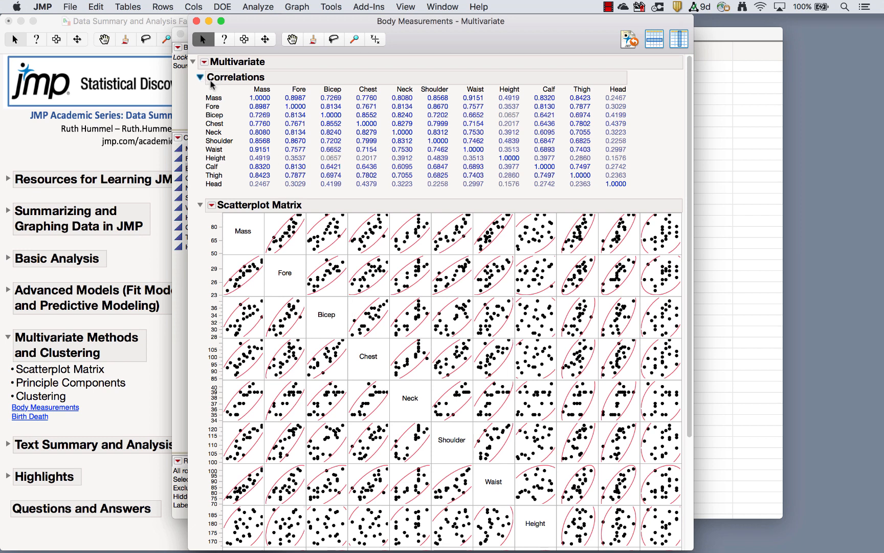
{"action": "mouse_move", "coordinate": [273, 101]}
{"action": "left_mouse_down"}
{"action": "mouse_move", "coordinate": [245, 103]}
{"action": "mouse_move", "coordinate": [273, 113]}
{"action": "left_mouse_up"}
{"action": "mouse_move", "coordinate": [522, 118]}
{"action": "left_mouse_down"}
{"action": "mouse_move", "coordinate": [509, 105]}
{"action": "mouse_move", "coordinate": [486, 119]}
{"action": "mouse_move", "coordinate": [525, 112]}
{"action": "left_mouse_up"}
{"action": "mouse_move", "coordinate": [486, 94]}
{"action": "left_mouse_down"}
{"action": "mouse_move", "coordinate": [463, 92]}
{"action": "mouse_move", "coordinate": [460, 102]}
{"action": "mouse_move", "coordinate": [489, 100]}
{"action": "left_mouse_up"}
{"action": "mouse_move", "coordinate": [521, 109]}
{"action": "left_mouse_down"}
{"action": "mouse_move", "coordinate": [491, 116]}
{"action": "mouse_move", "coordinate": [529, 116]}
{"action": "mouse_move", "coordinate": [518, 110]}
{"action": "left_mouse_up"}
- Review the additional analyses offered for the Multivariate report, including Nonparametric Correlations, Principal Components, Outlier Analysis and Item Reliability
{"action": "left_click", "coordinate": [204, 61]}
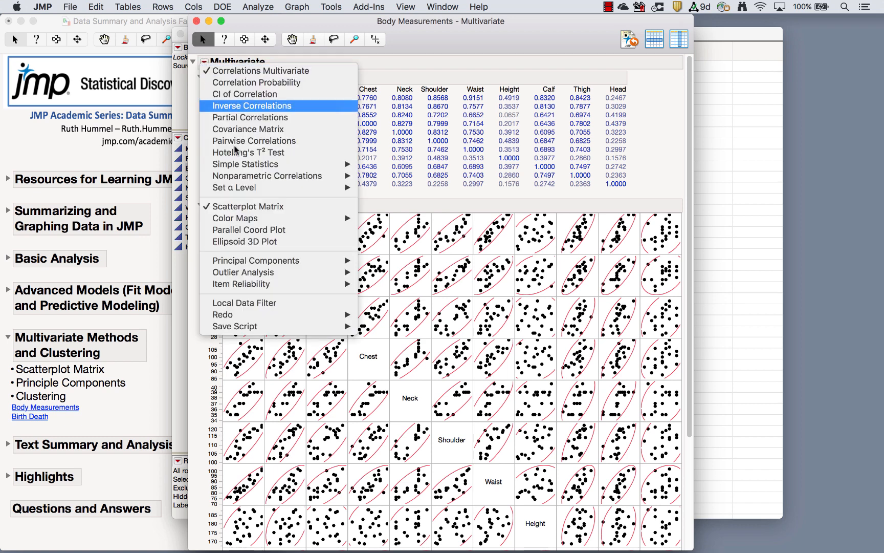
{"action": "mouse_move", "coordinate": [247, 179]}
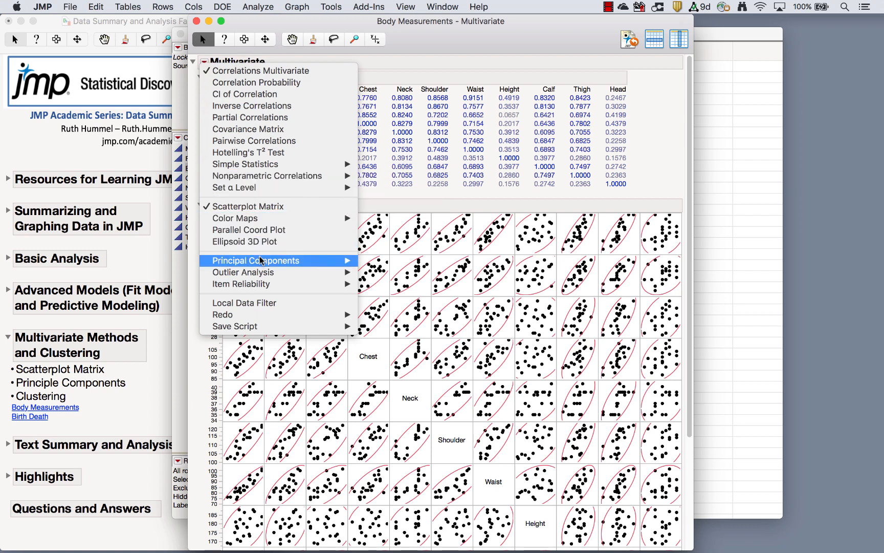
{"action": "mouse_move", "coordinate": [262, 262]}
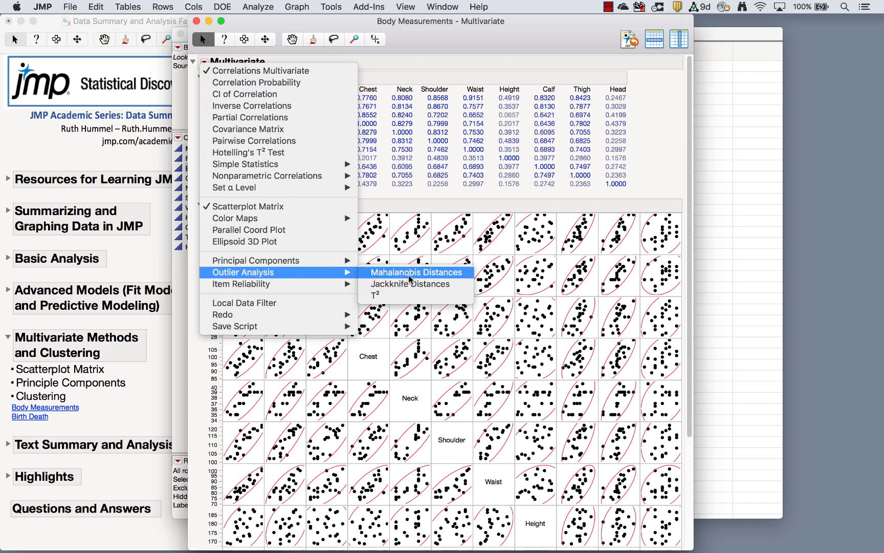
{"action": "mouse_move", "coordinate": [302, 285]}
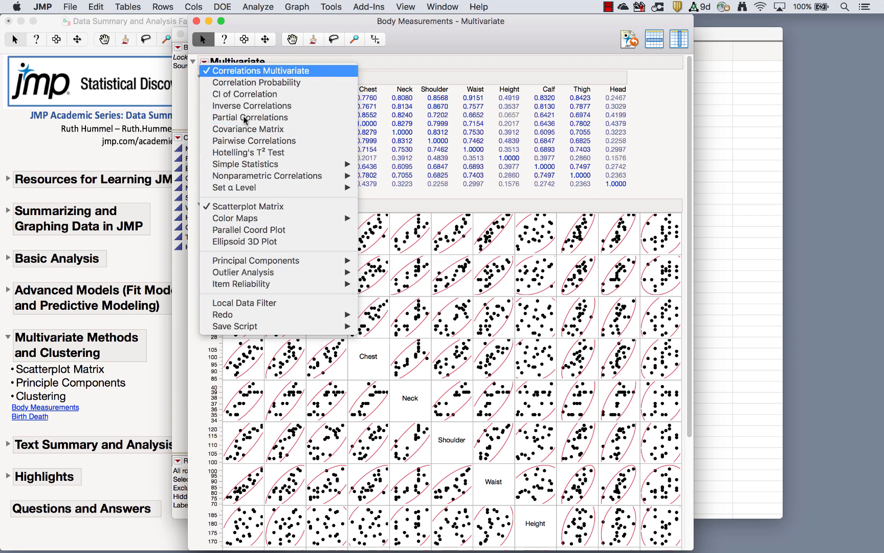
{"action": "left_click", "coordinate": [420, 39]}
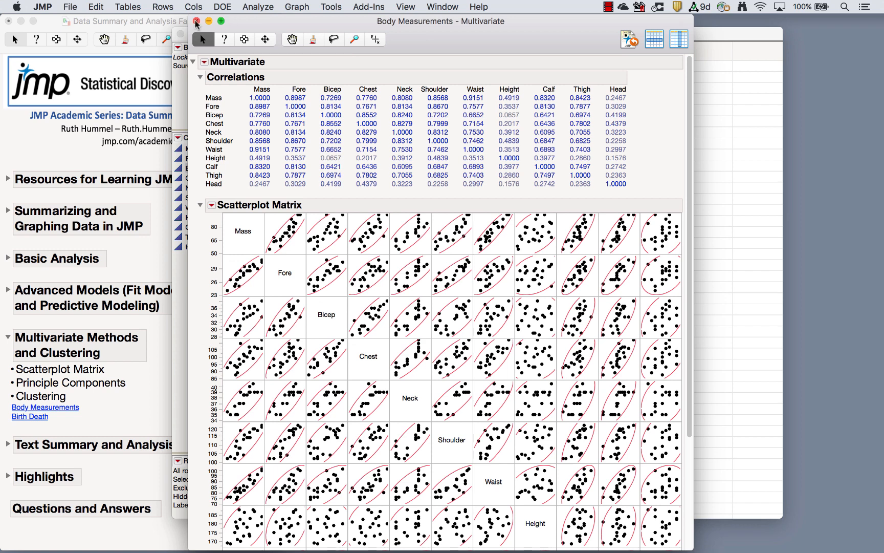
- Close the Multivariate report and the Body Measurements table, and open the Birth Death data from the journal
{"action": "left_click", "coordinate": [196, 21]}
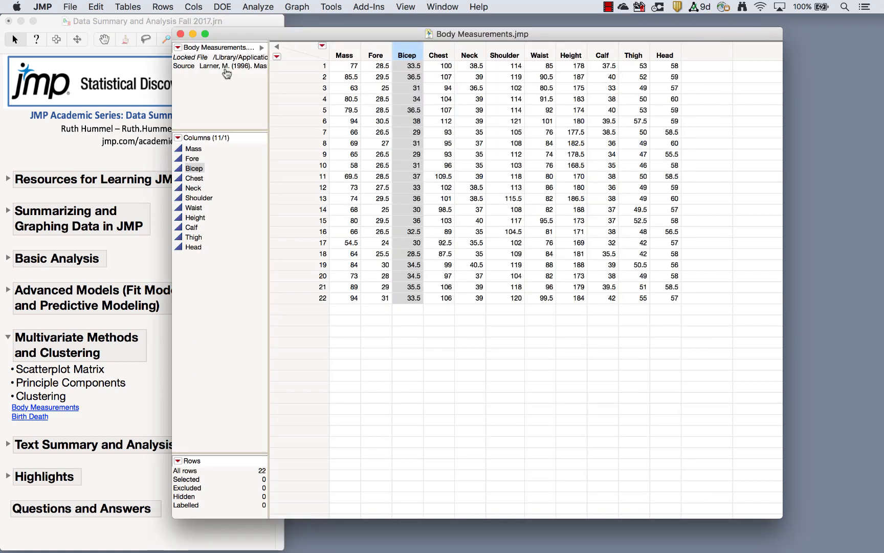
{"action": "left_click", "coordinate": [181, 34]}
{"action": "left_click", "coordinate": [31, 416]}
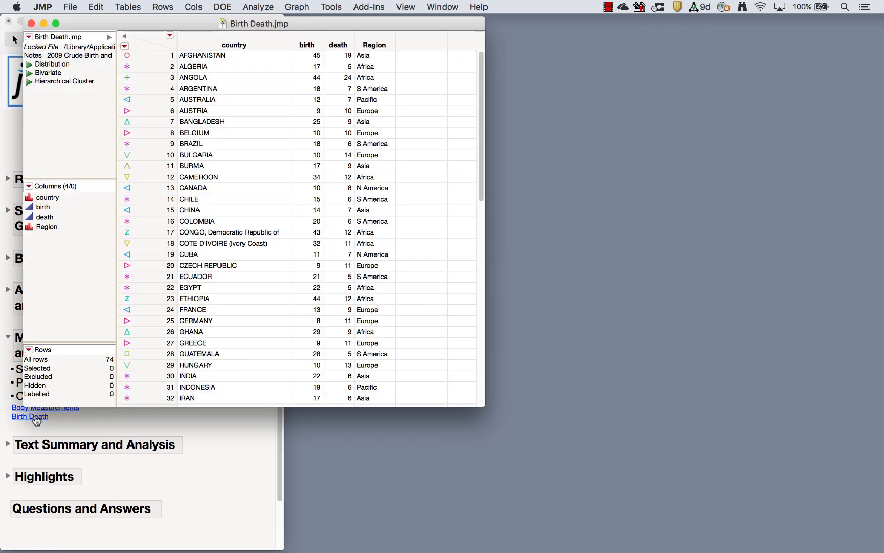
- Clear all row states in the Birth Death table and create a Graph Builder map with country as the map shape
{"action": "right_click", "coordinate": [139, 45]}
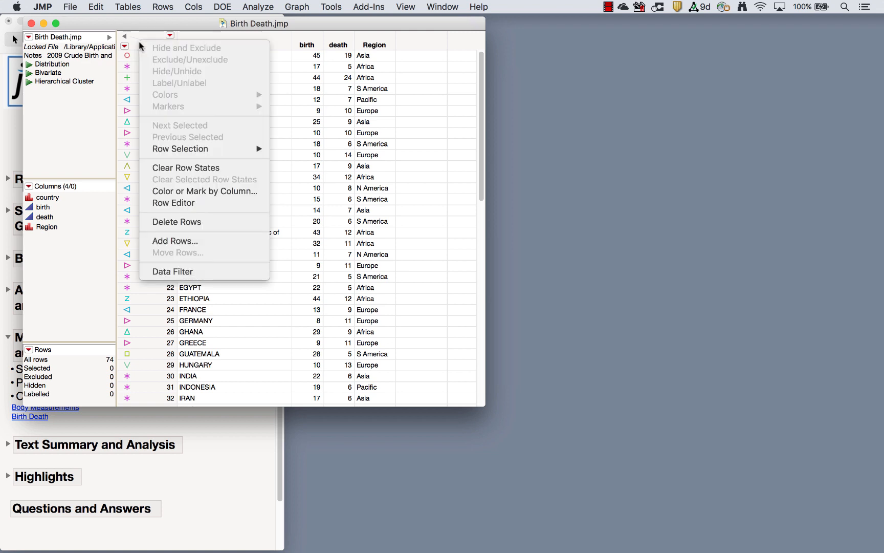
{"action": "left_click", "coordinate": [217, 169]}
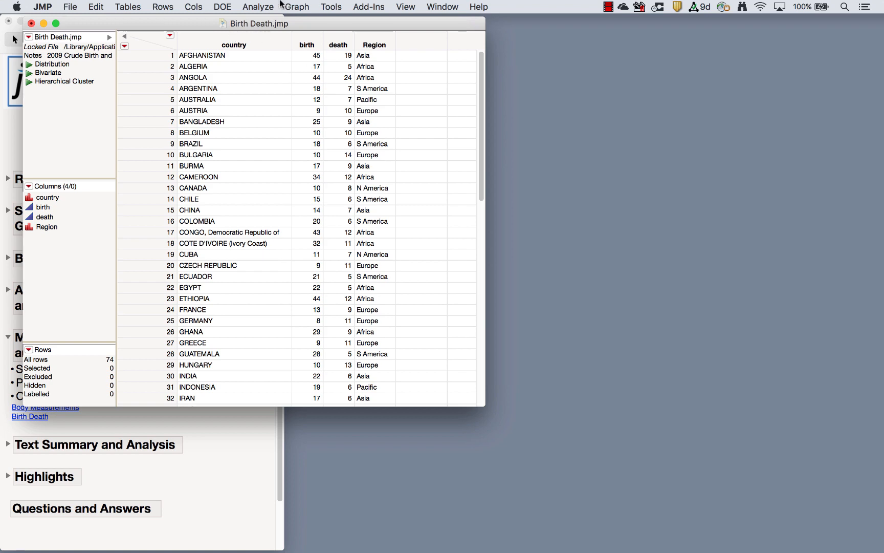
{"action": "left_click", "coordinate": [295, 6]}
{"action": "left_click", "coordinate": [310, 22]}
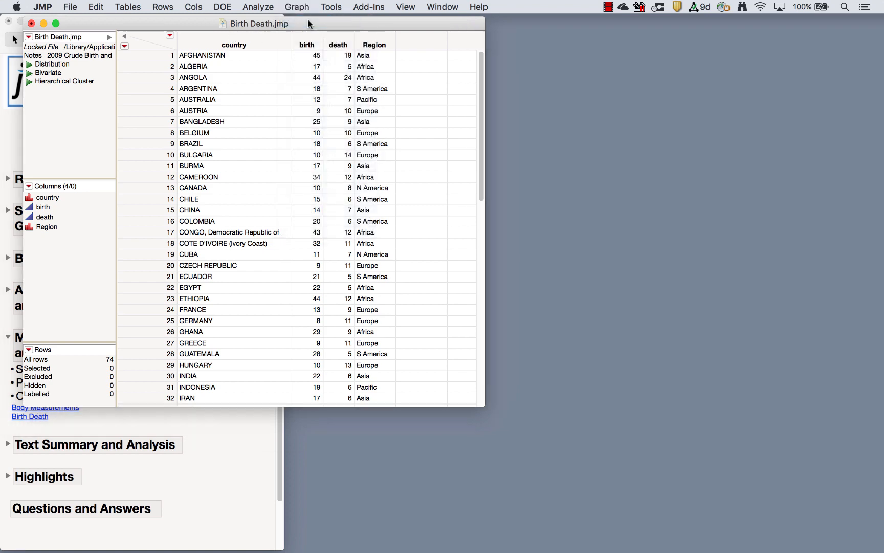
{"action": "left_click", "coordinate": [64, 150]}
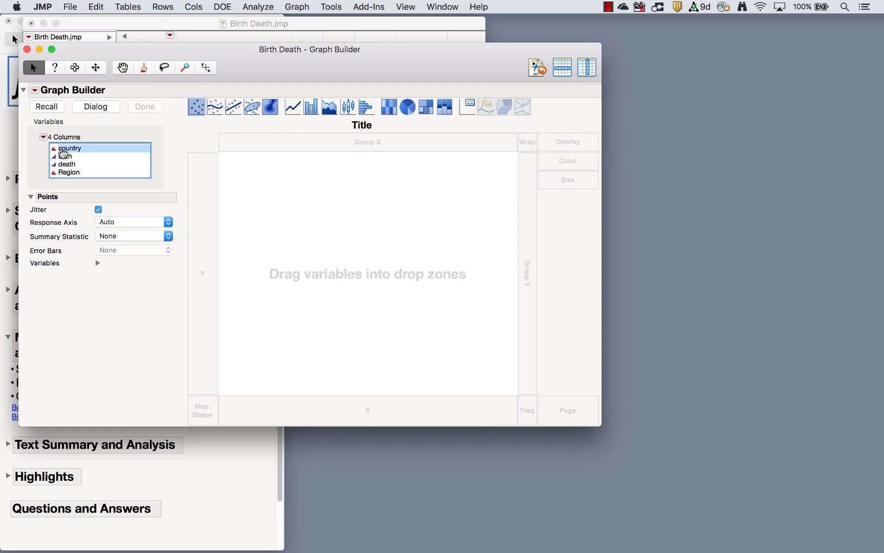
{"action": "left_click_drag", "start_coordinate": [62, 152], "coordinate": [203, 414]}
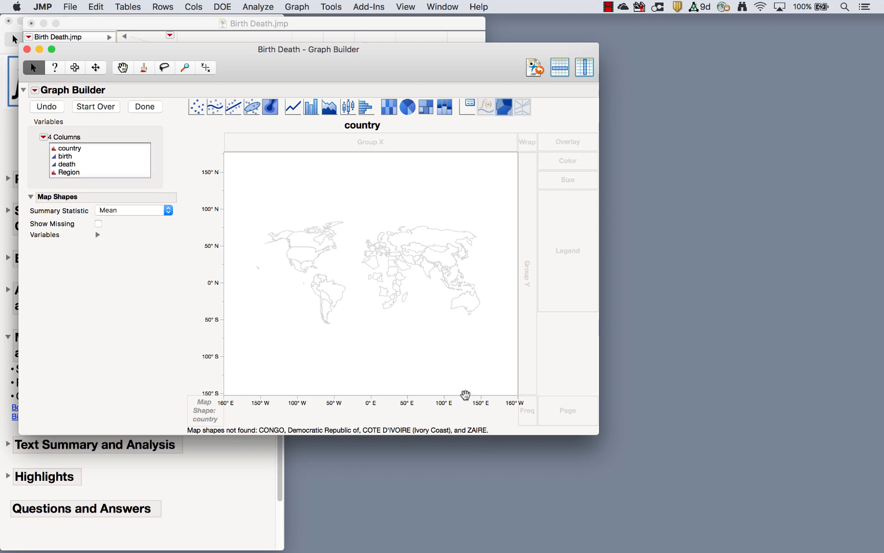
- Move the Graph Builder window away from the data table and resize the world map to a wider format
{"action": "left_click_drag", "start_coordinate": [239, 49], "coordinate": [361, 35]}
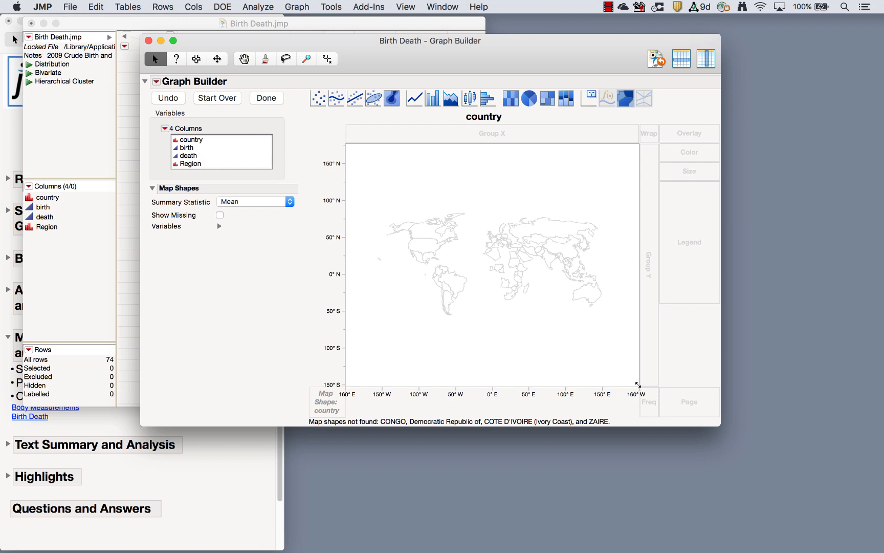
{"action": "left_click_drag", "start_coordinate": [638, 384], "coordinate": [730, 491]}
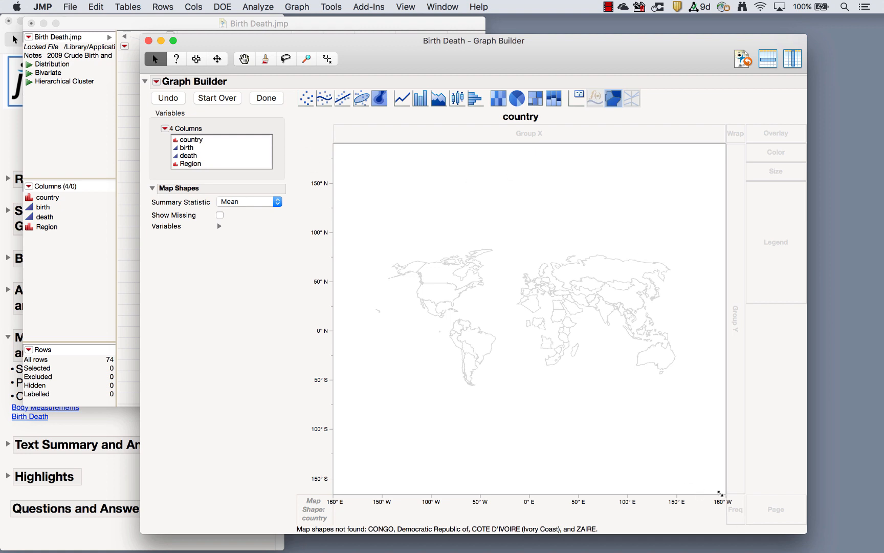
{"action": "left_click_drag", "start_coordinate": [719, 492], "coordinate": [722, 379]}
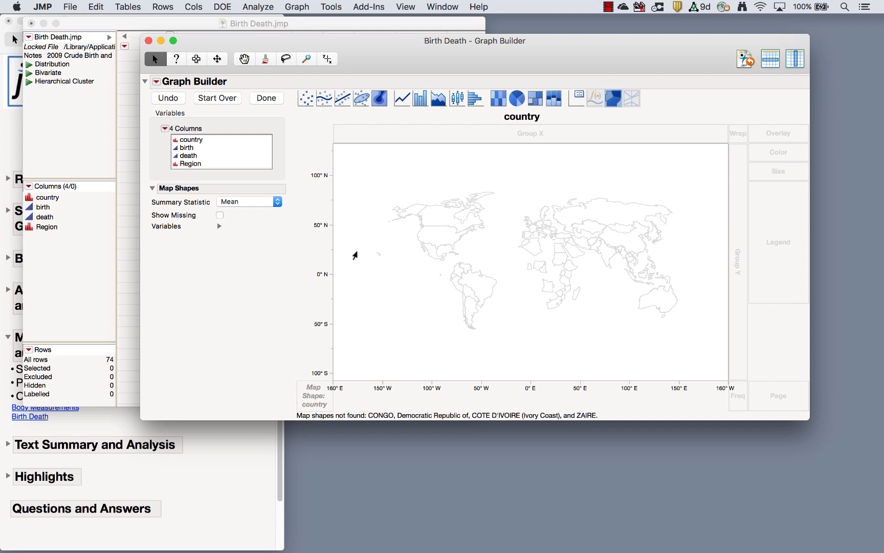
- Color the country map by birth and show the missing countries
{"action": "left_click_drag", "start_coordinate": [187, 148], "coordinate": [458, 223]}
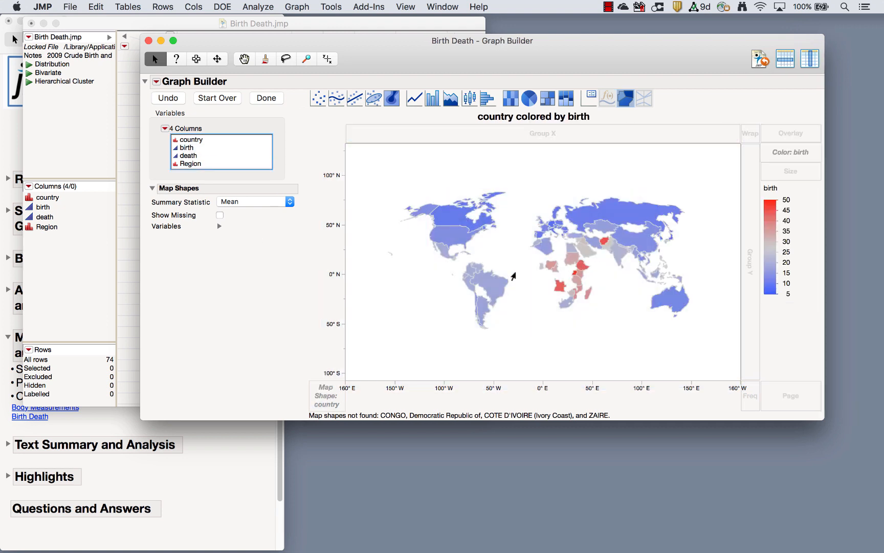
{"action": "left_click", "coordinate": [220, 215]}
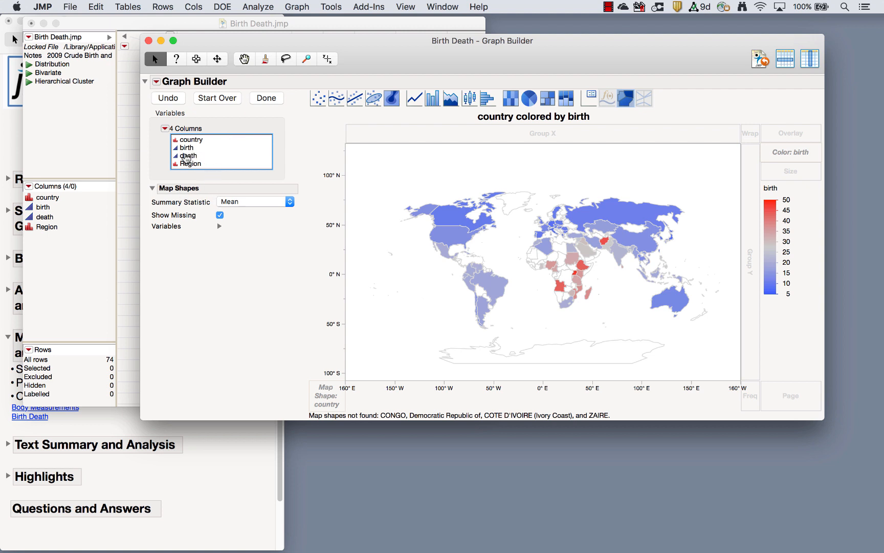
- Recolor the country map by death and then by Region
{"action": "left_click_drag", "start_coordinate": [189, 155], "coordinate": [515, 229]}
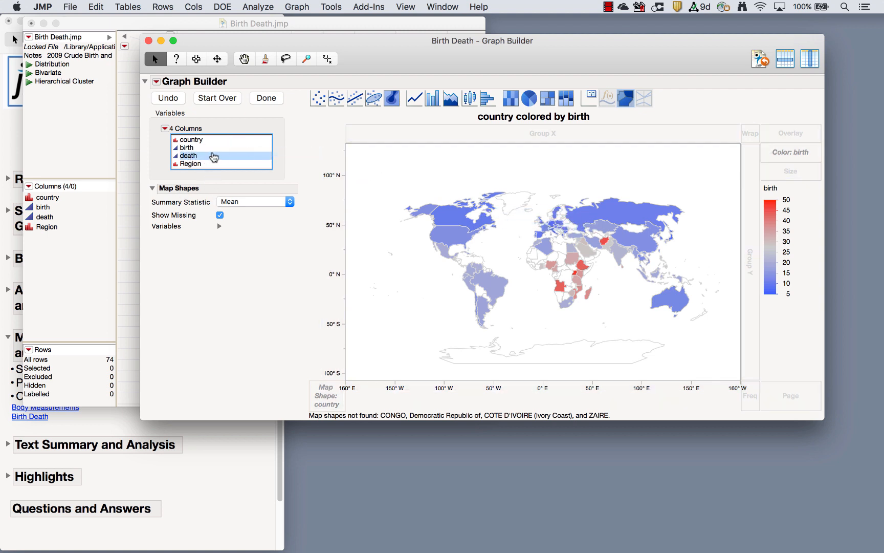
{"action": "left_click_drag", "start_coordinate": [202, 156], "coordinate": [798, 155]}
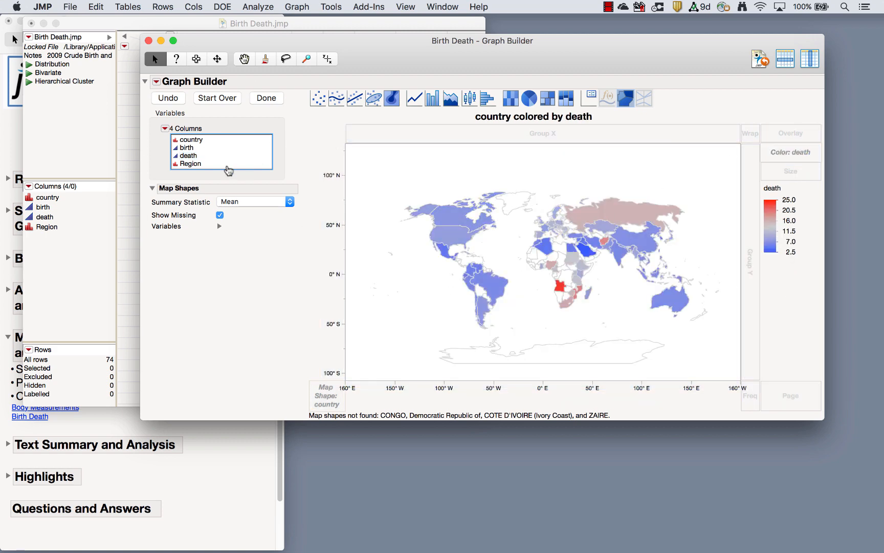
{"action": "left_click", "coordinate": [199, 163]}
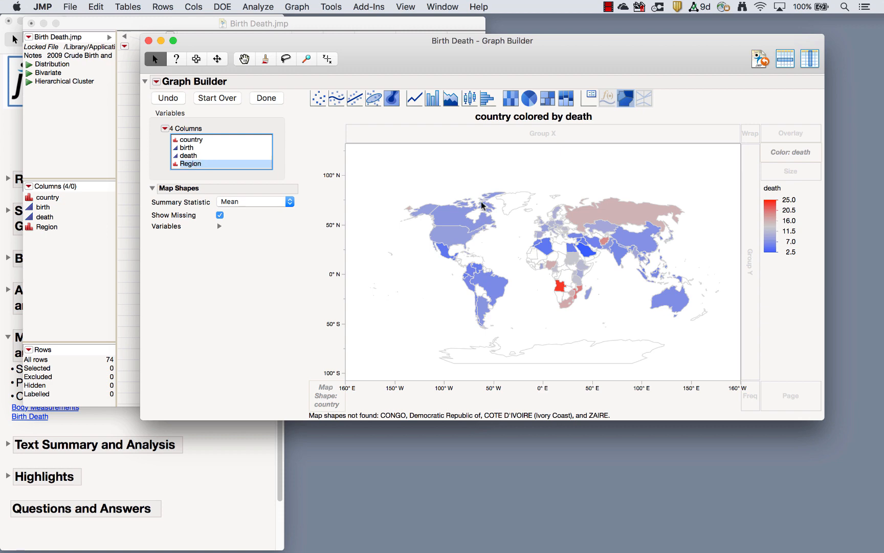
{"action": "left_click_drag", "start_coordinate": [482, 204], "coordinate": [791, 151]}
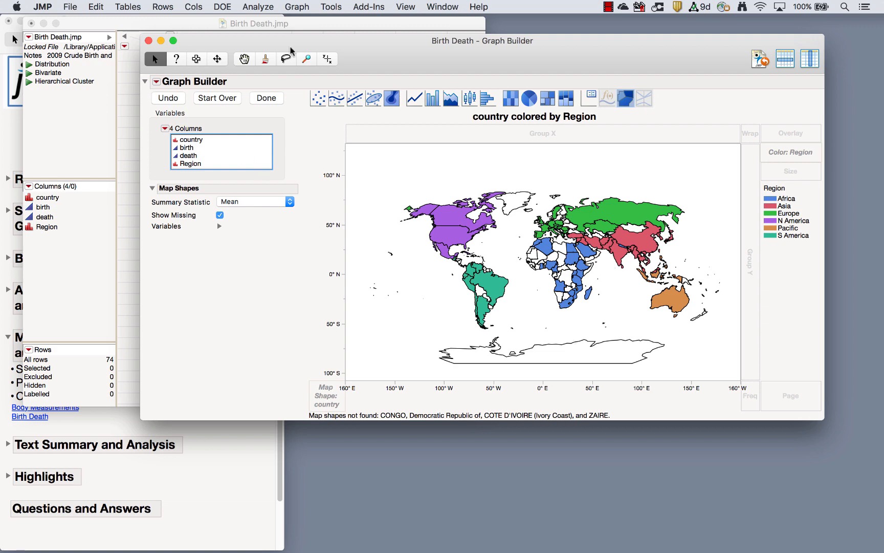
- Move the map window aside and remove the color variable, leaving only the country outlines
{"action": "left_click_drag", "start_coordinate": [267, 42], "coordinate": [326, 51]}
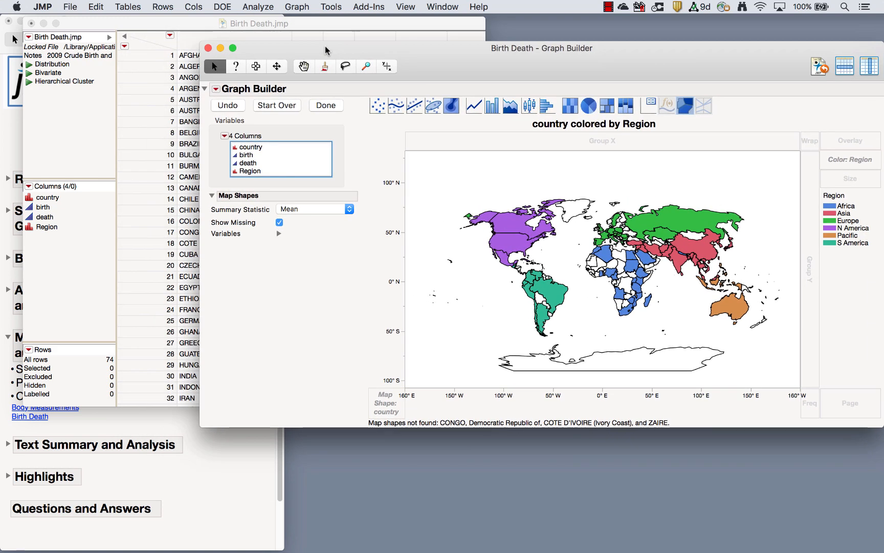
{"action": "left_click_drag", "start_coordinate": [860, 161], "coordinate": [351, 146]}
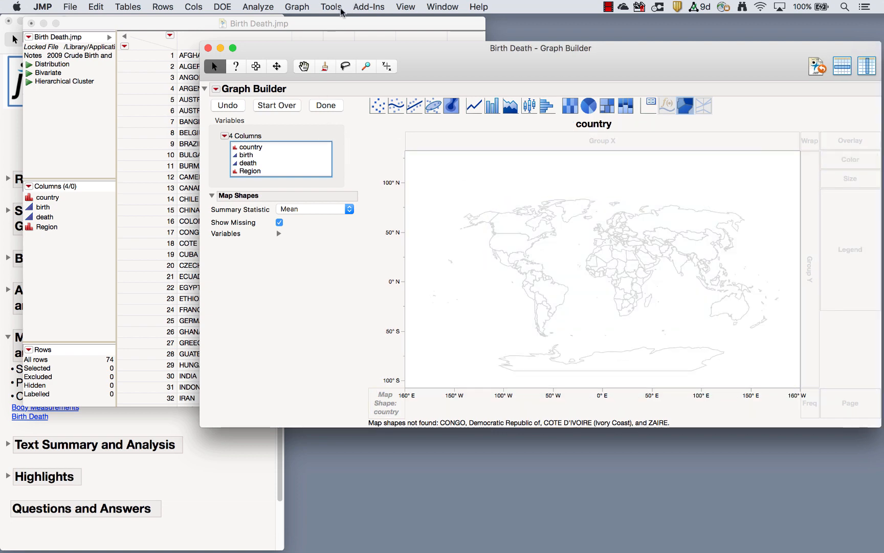
- Run a hierarchical clustering on birth and death using the Ward method with standardized data
{"action": "left_click", "coordinate": [260, 7]}
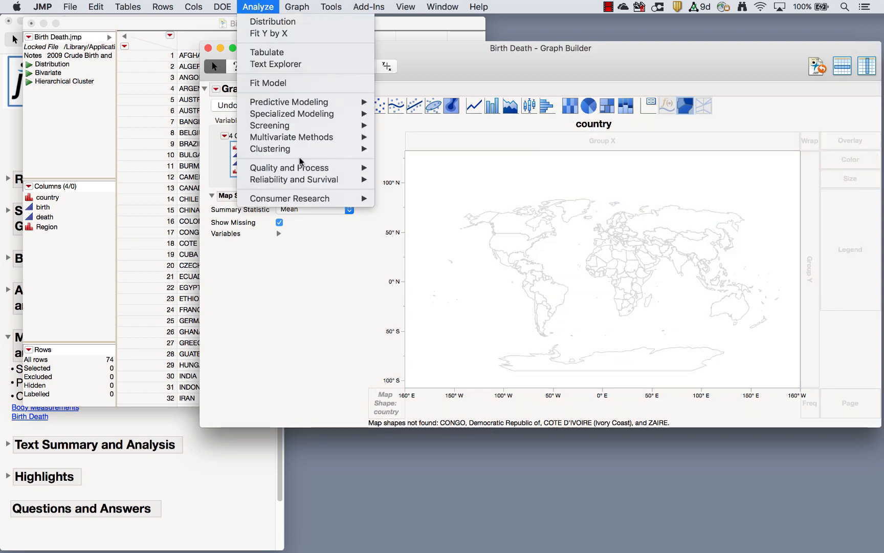
{"action": "mouse_move", "coordinate": [297, 148]}
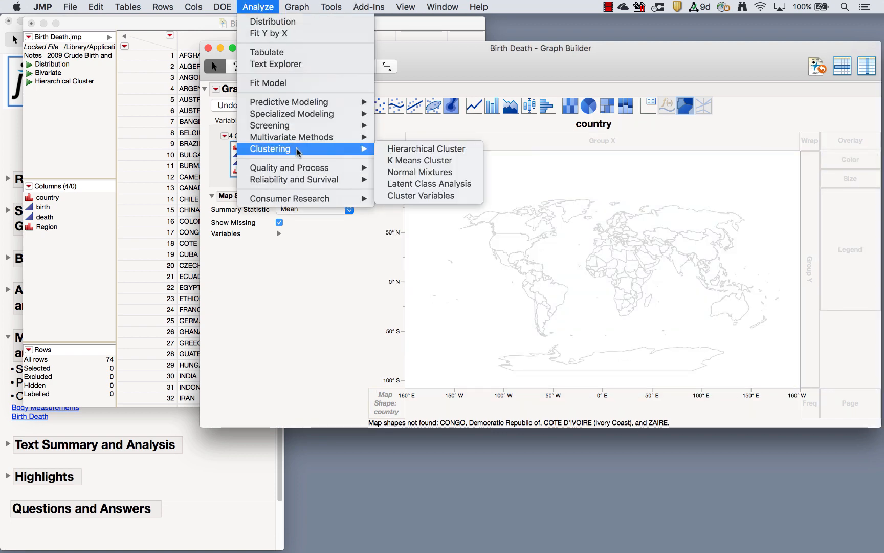
{"action": "left_click", "coordinate": [406, 148]}
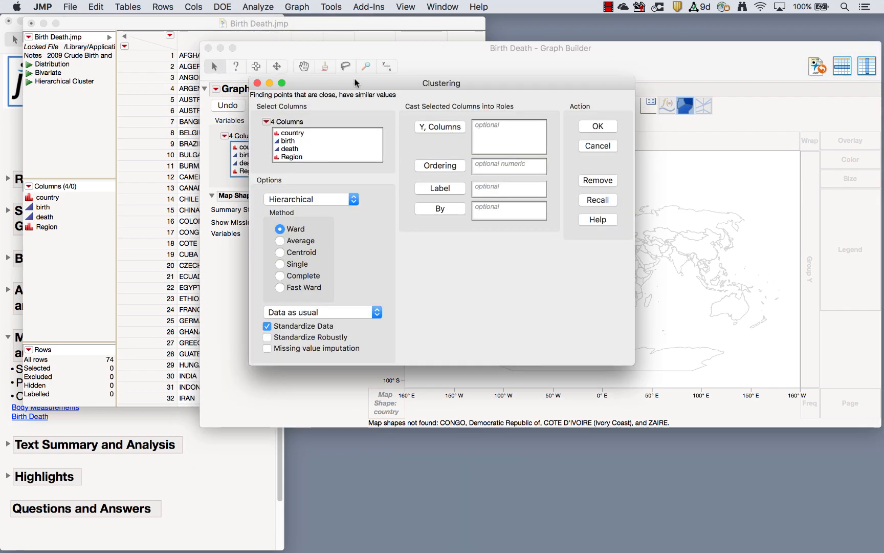
{"action": "left_click_drag", "start_coordinate": [357, 84], "coordinate": [132, 56]}
{"action": "left_click_drag", "start_coordinate": [65, 115], "coordinate": [67, 124]}
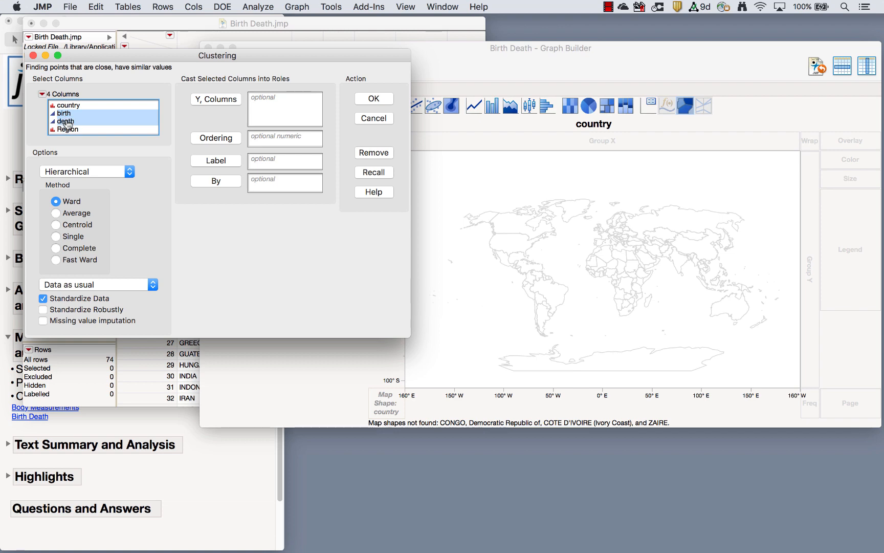
{"action": "left_click", "coordinate": [216, 99]}
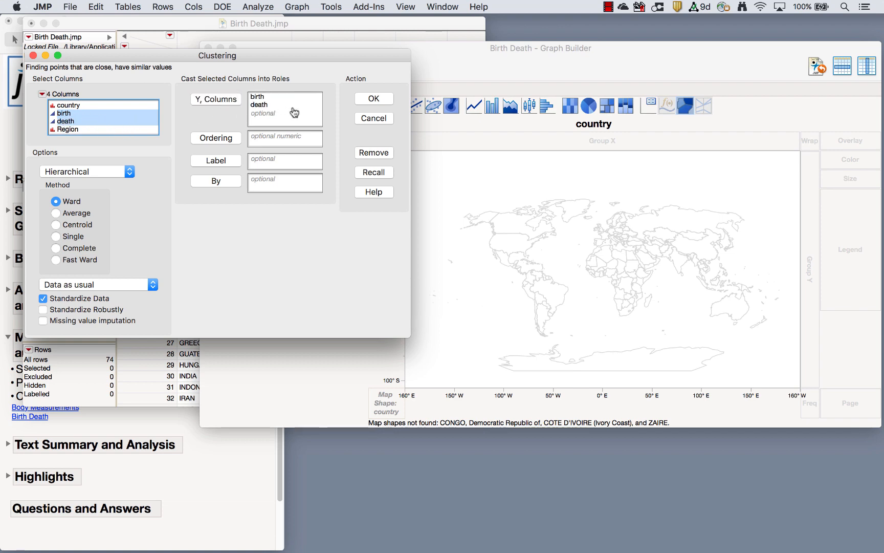
{"action": "left_click", "coordinate": [374, 98]}
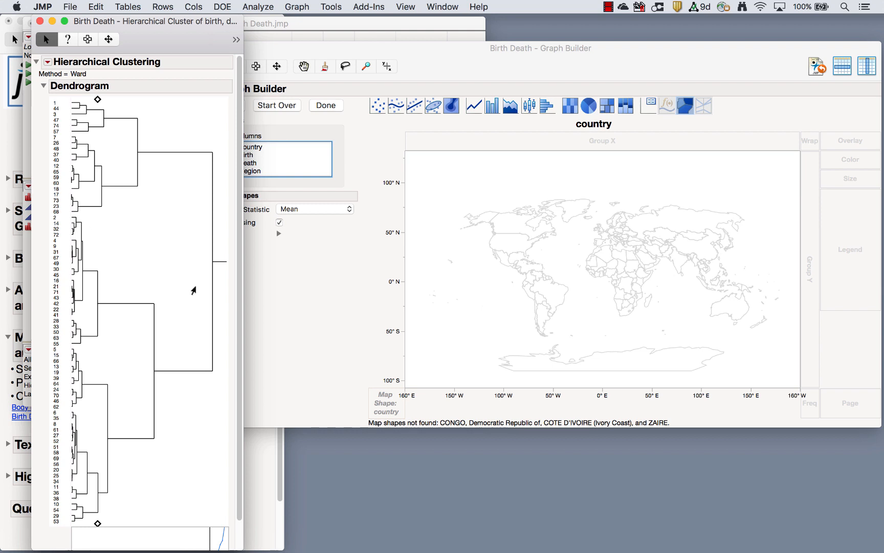
- Examine the dendrogram and try adjusting the number of clusters with its cut-off handle
{"action": "scroll", "coordinate": [164, 219], "scroll_direction": "down", "scroll_amount": 3}
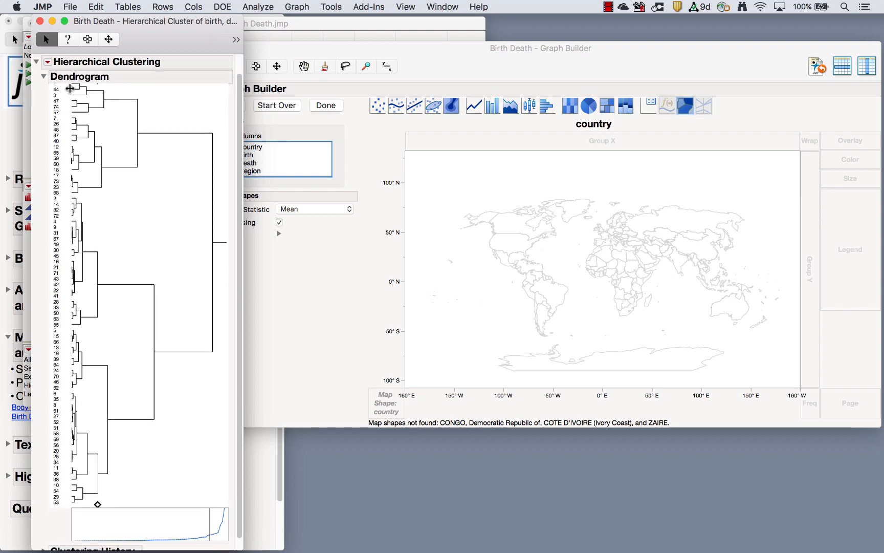
{"action": "scroll", "coordinate": [128, 315], "scroll_direction": "down", "scroll_amount": 2}
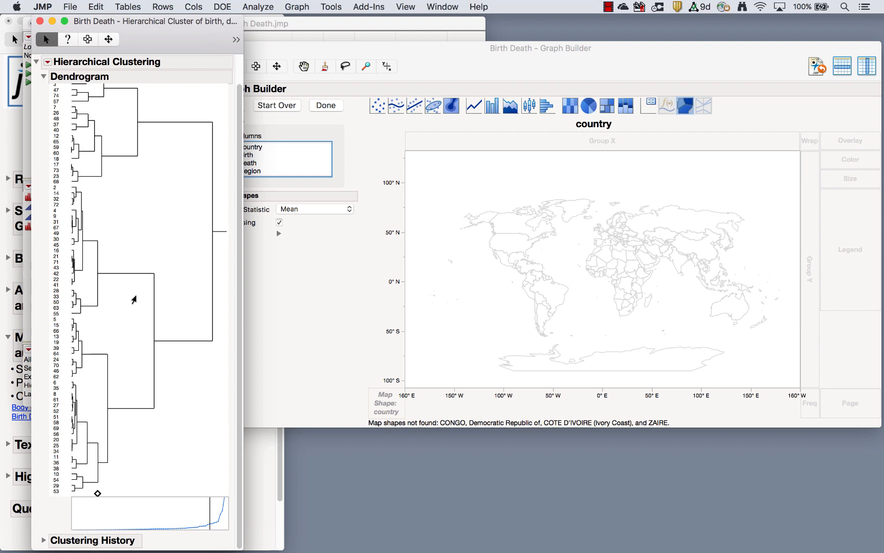
{"action": "scroll", "coordinate": [134, 299], "scroll_direction": "up", "scroll_amount": 3}
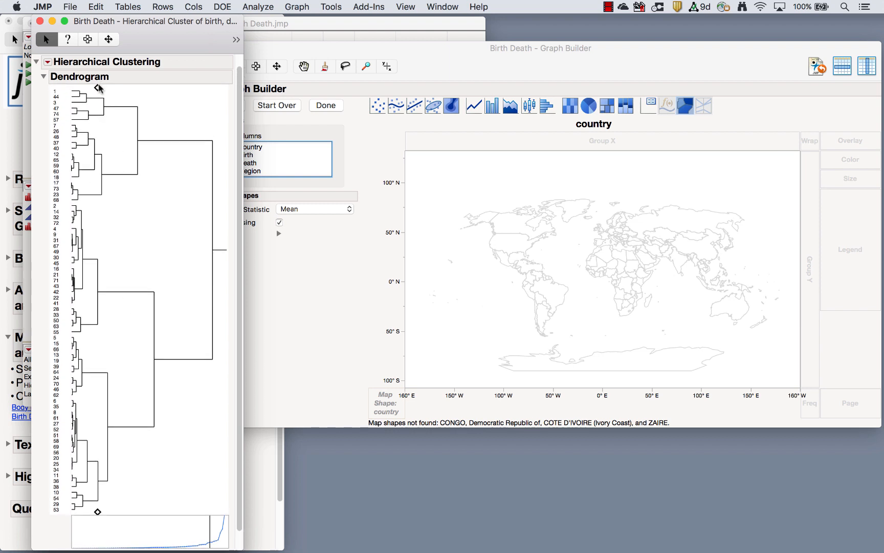
{"action": "left_click_drag", "start_coordinate": [97, 91], "coordinate": [98, 90]}
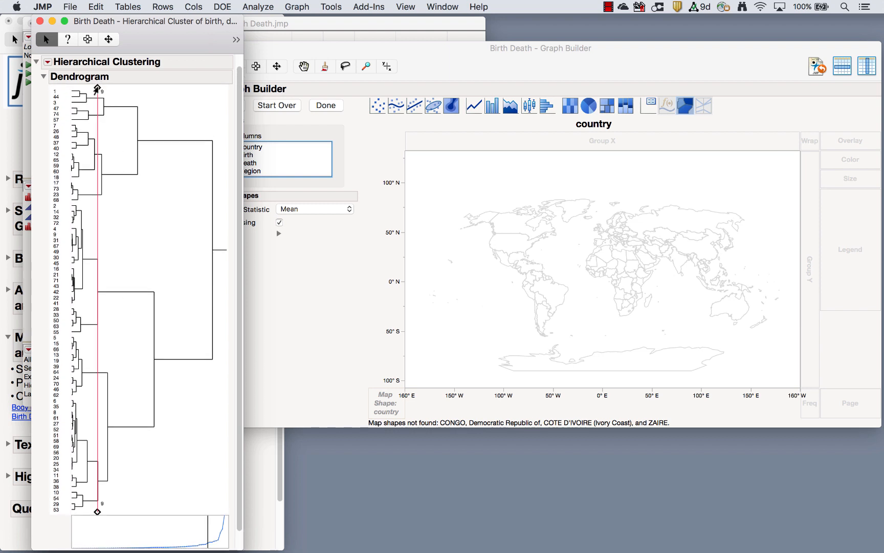
{"action": "left_click_drag", "start_coordinate": [97, 89], "coordinate": [97, 89]}
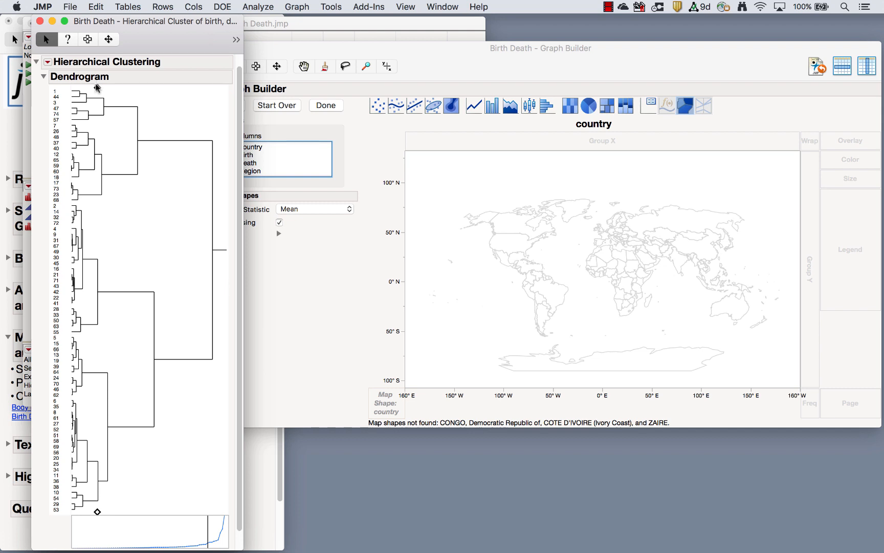
{"action": "mouse_move", "coordinate": [97, 88]}
{"action": "left_mouse_down"}
{"action": "mouse_move", "coordinate": [79, 89]}
{"action": "mouse_move", "coordinate": [97, 89]}
{"action": "left_mouse_up"}
- Set the number of clusters to 6 and color the clusters in the dendrogram and map
{"action": "left_click", "coordinate": [47, 62]}
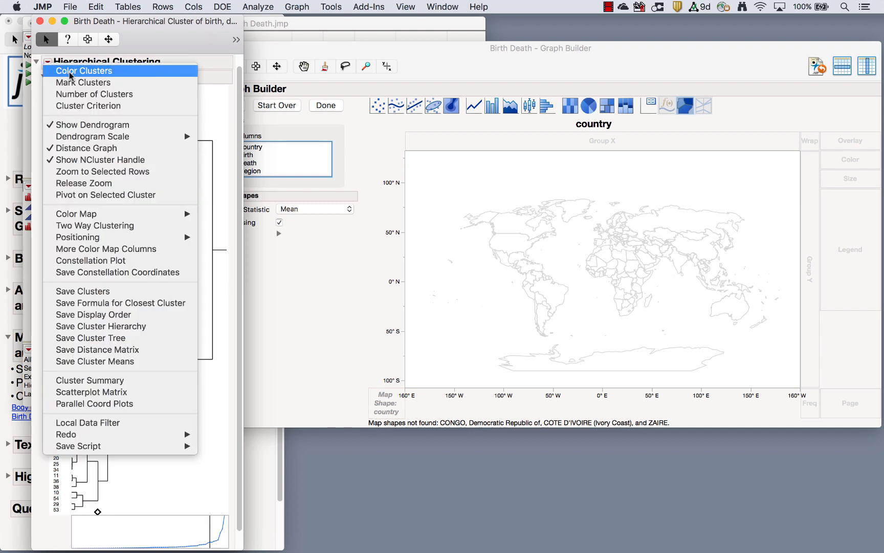
{"action": "left_click", "coordinate": [87, 94]}
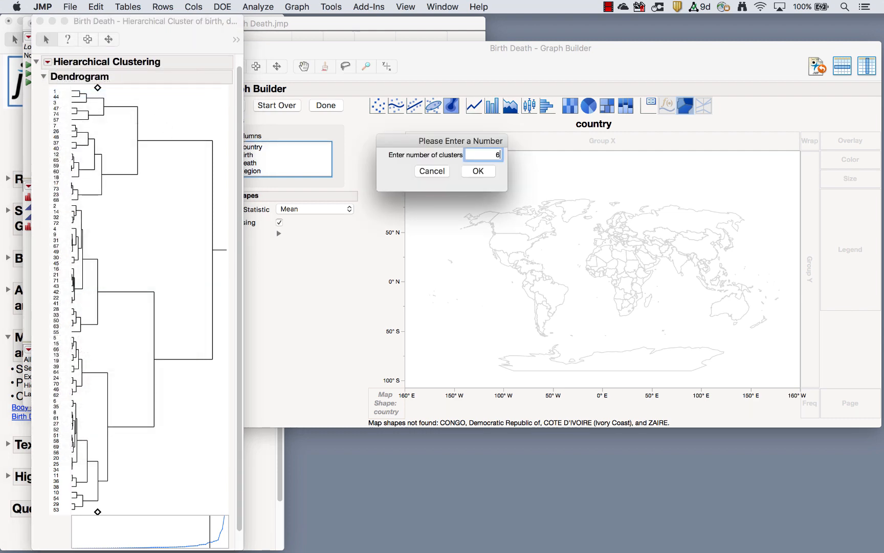
{"action": "left_click", "coordinate": [481, 172]}
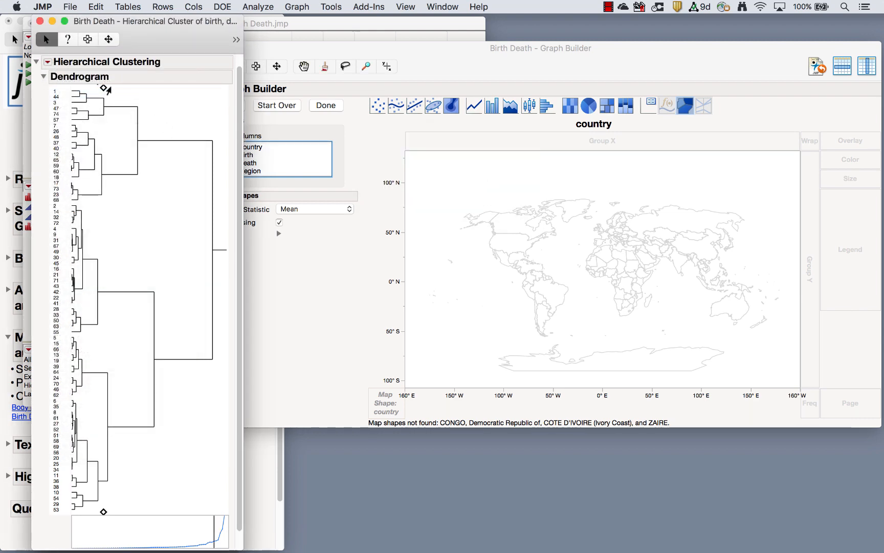
{"action": "left_click", "coordinate": [47, 63]}
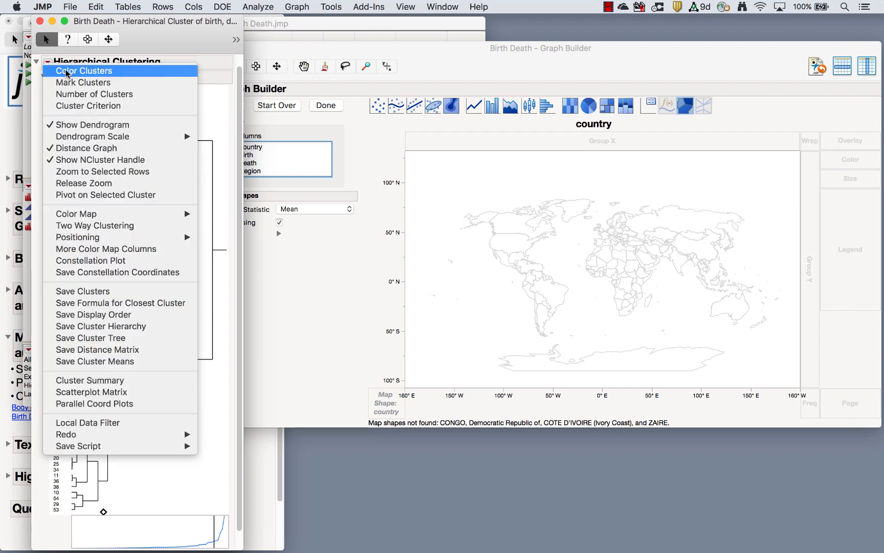
{"action": "left_click", "coordinate": [67, 71]}
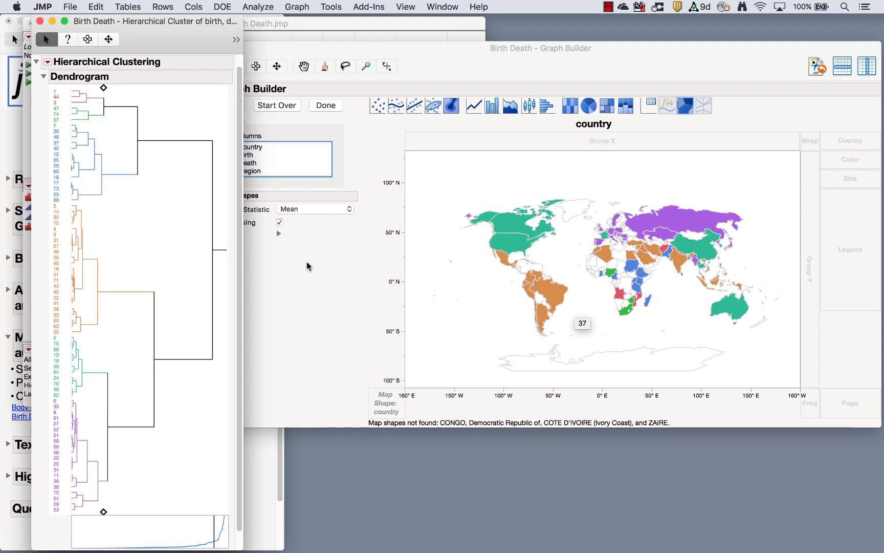
- Shift the Birth Death data table aside and save the cluster assignments to it
{"action": "left_click", "coordinate": [311, 24]}
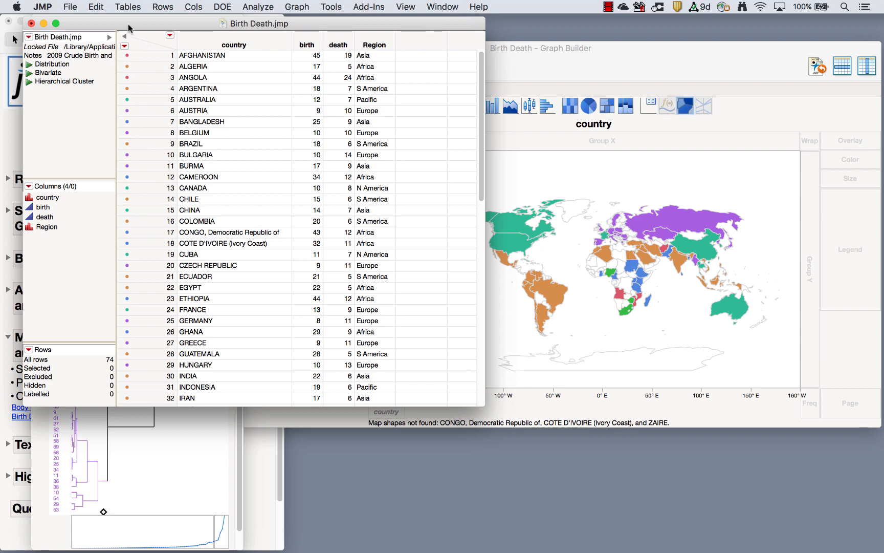
{"action": "left_click_drag", "start_coordinate": [131, 29], "coordinate": [141, 28]}
{"action": "left_click", "coordinate": [43, 119]}
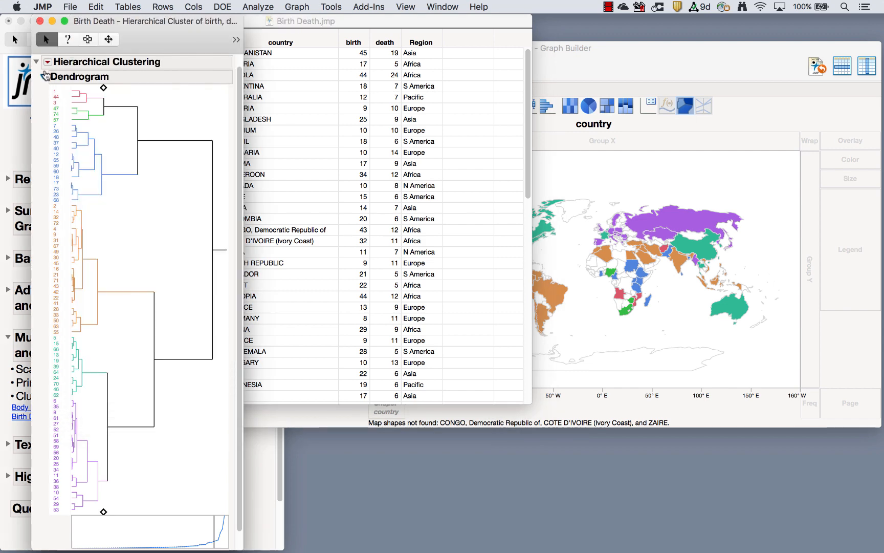
{"action": "left_click", "coordinate": [47, 62]}
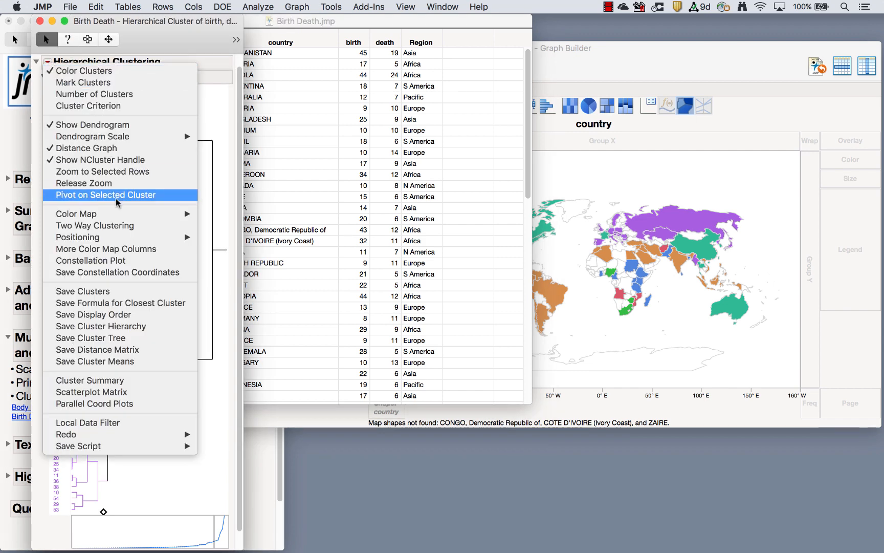
{"action": "left_click", "coordinate": [105, 292]}
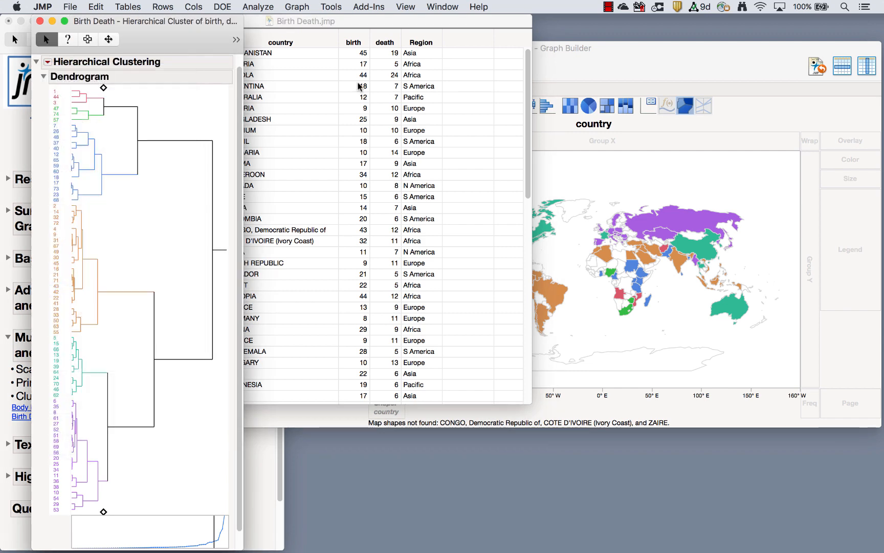
- Check the Cluster values of AFGHANISTAN and ALGERIA in the data table and compare them with the map
{"action": "left_click", "coordinate": [460, 50]}
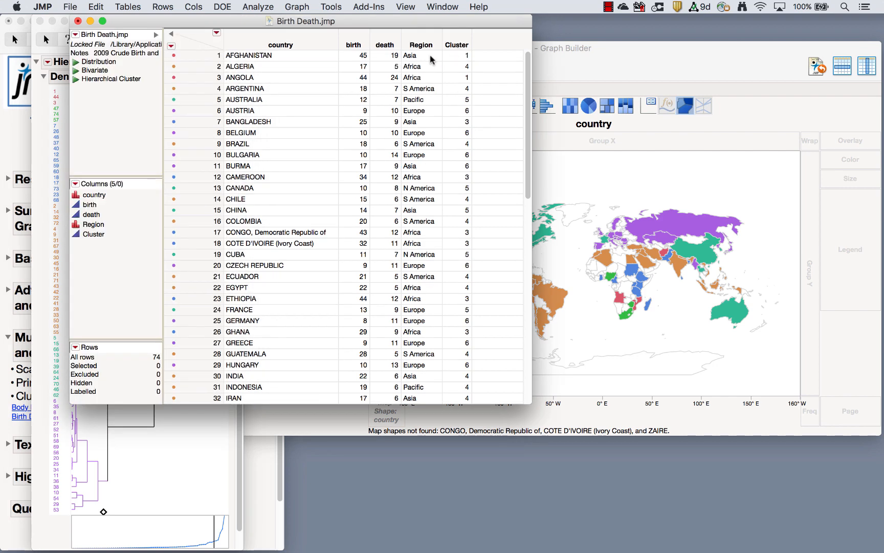
{"action": "left_click", "coordinate": [463, 56]}
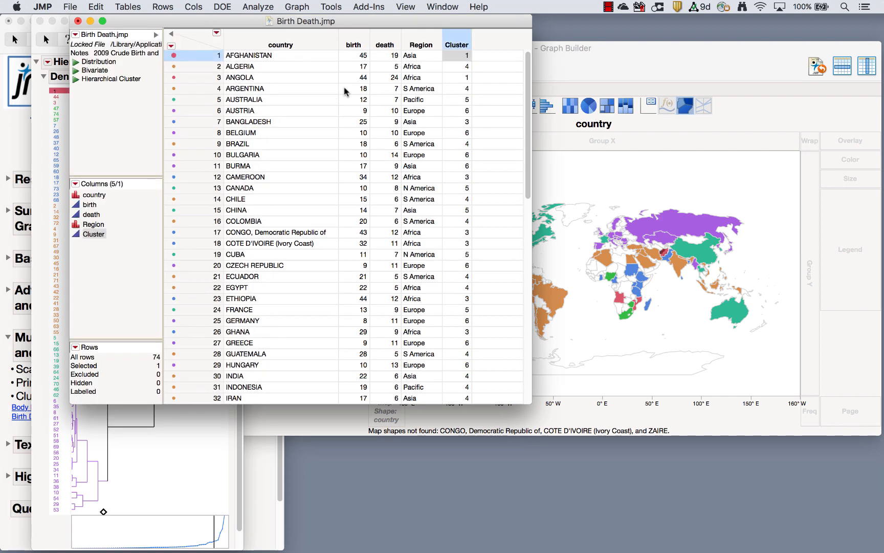
{"action": "left_click", "coordinate": [463, 67]}
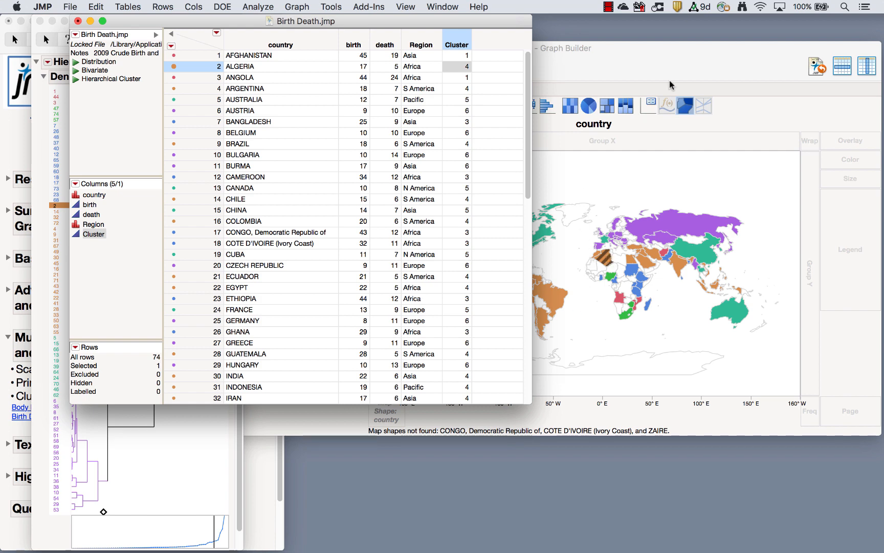
{"action": "left_click", "coordinate": [719, 58]}
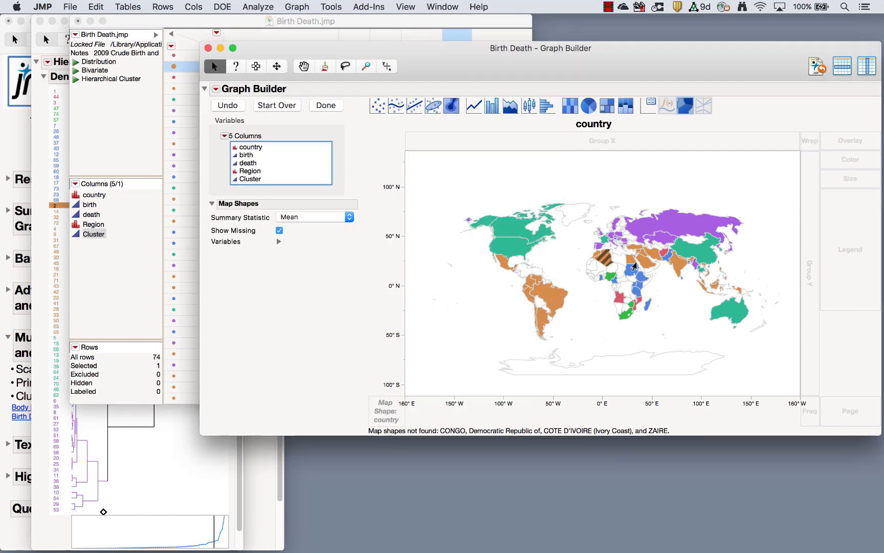
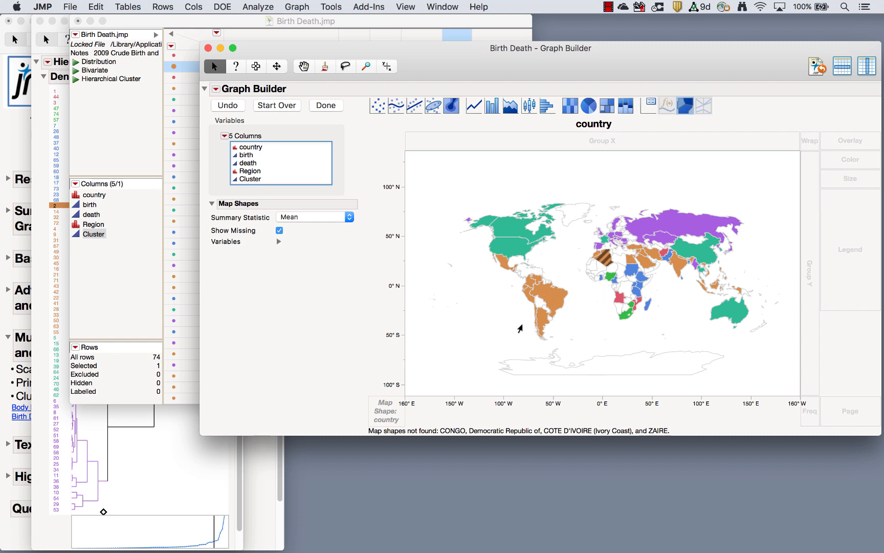
- Close the Graph Builder map and the Birth Death data table along with all its remaining windows
{"action": "left_click_drag", "start_coordinate": [318, 60], "coordinate": [263, 51]}
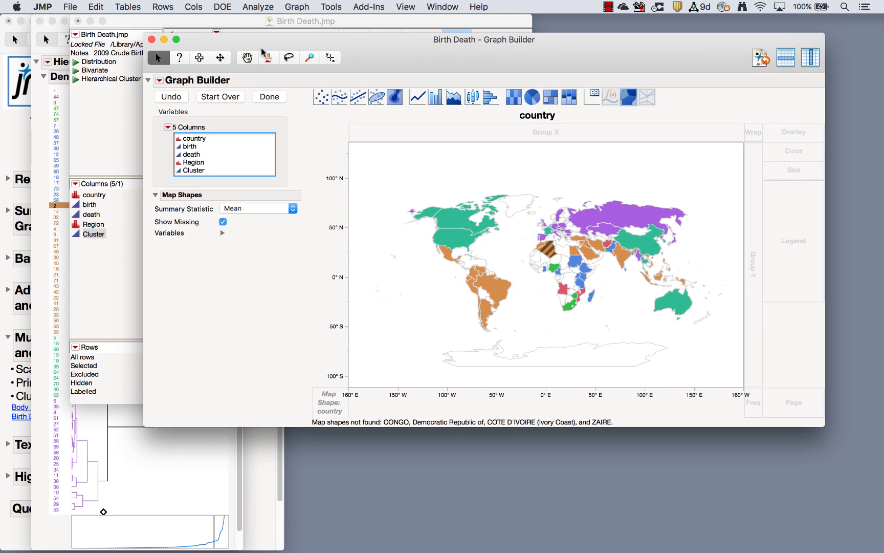
{"action": "left_click", "coordinate": [151, 39]}
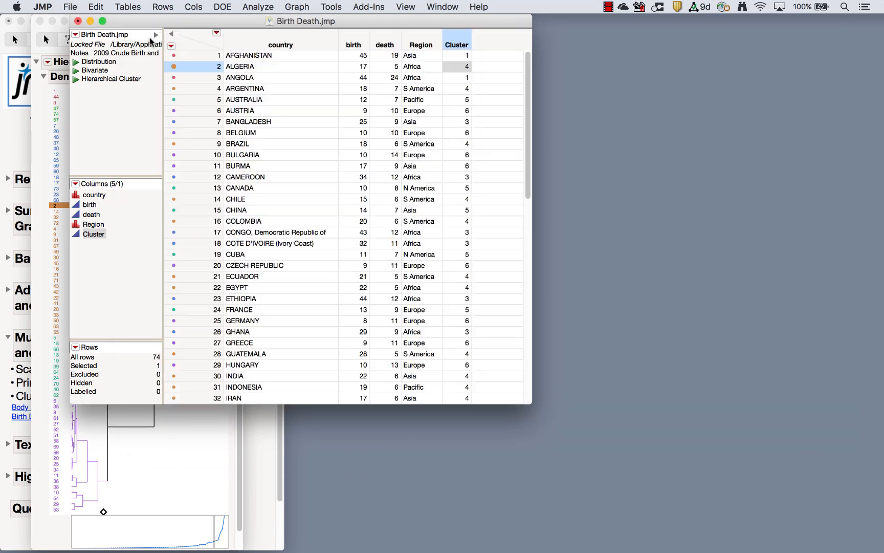
{"action": "left_click", "coordinate": [78, 21]}
{"action": "left_click", "coordinate": [257, 90]}
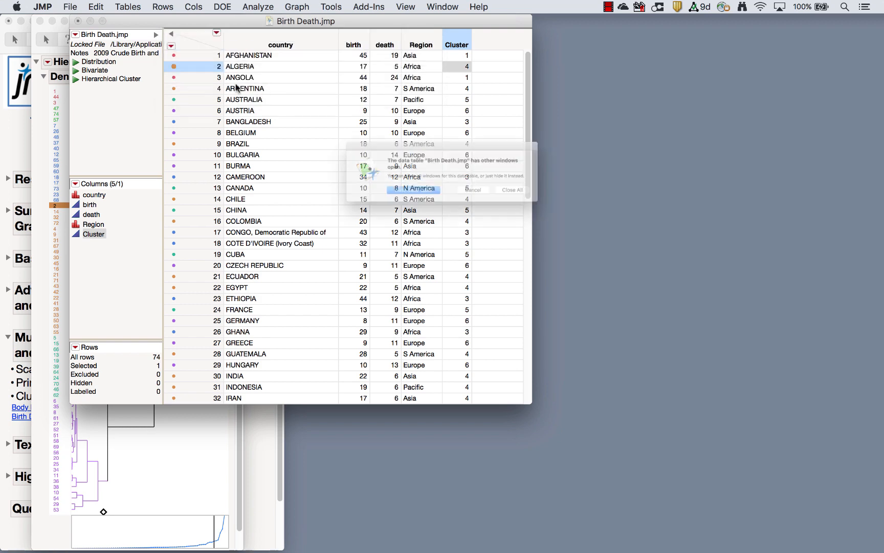
{"action": "left_click", "coordinate": [558, 200]}
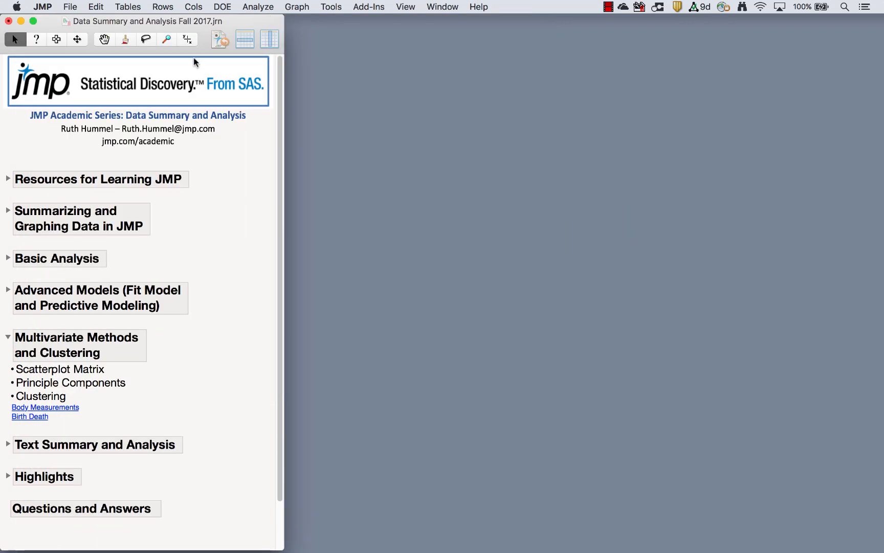
- Collapse the journal's Multivariate Methods and Clustering section and open Pet Survey from Text Summary and Analysis
{"action": "left_click", "coordinate": [8, 336]}
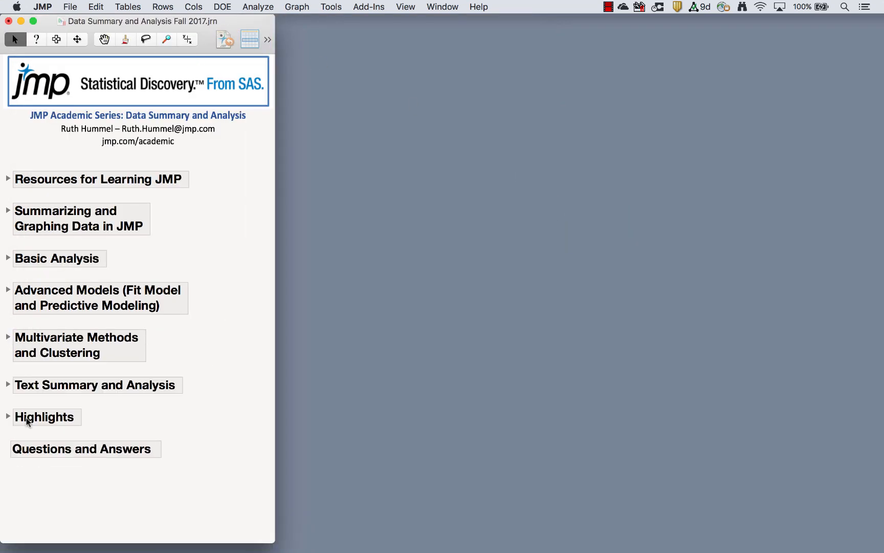
{"action": "left_click", "coordinate": [8, 385]}
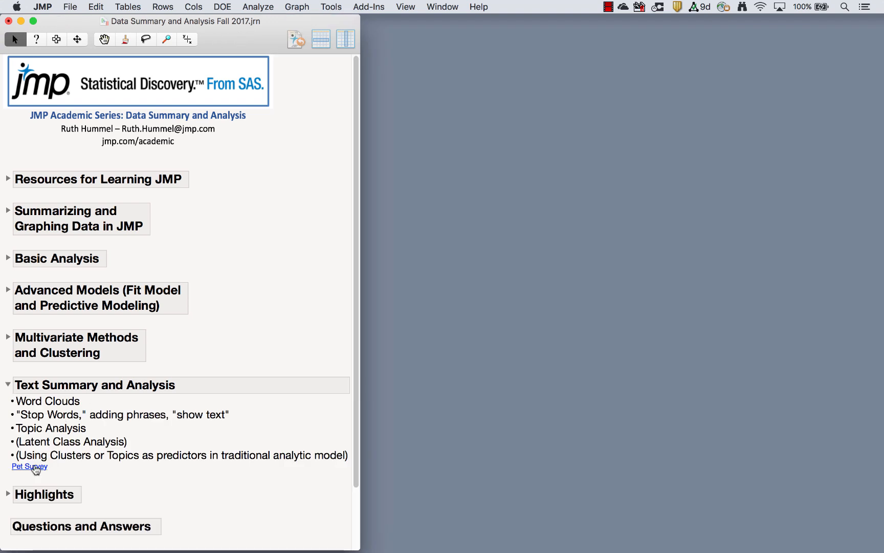
{"action": "left_click", "coordinate": [30, 466]}
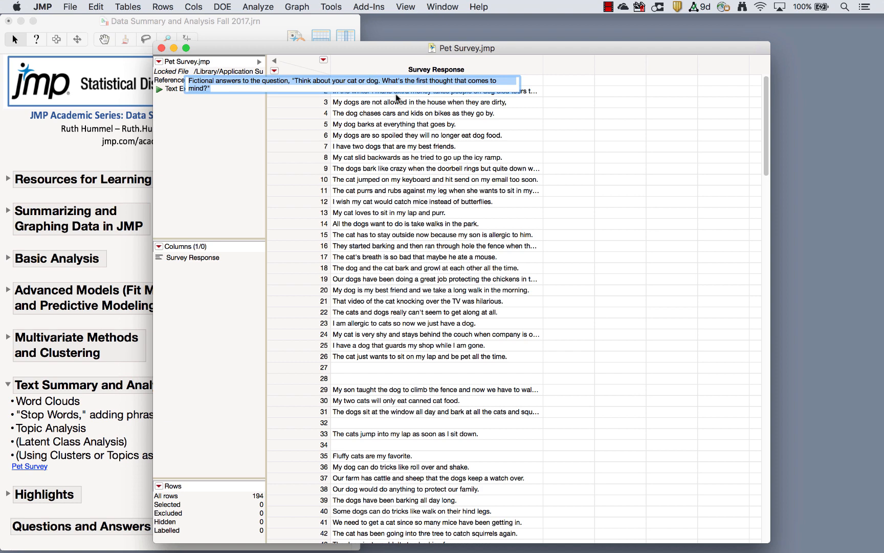
- Read sample answers in the Survey Response column, such as rows 8, 13 and 23
{"action": "left_click", "coordinate": [415, 159]}
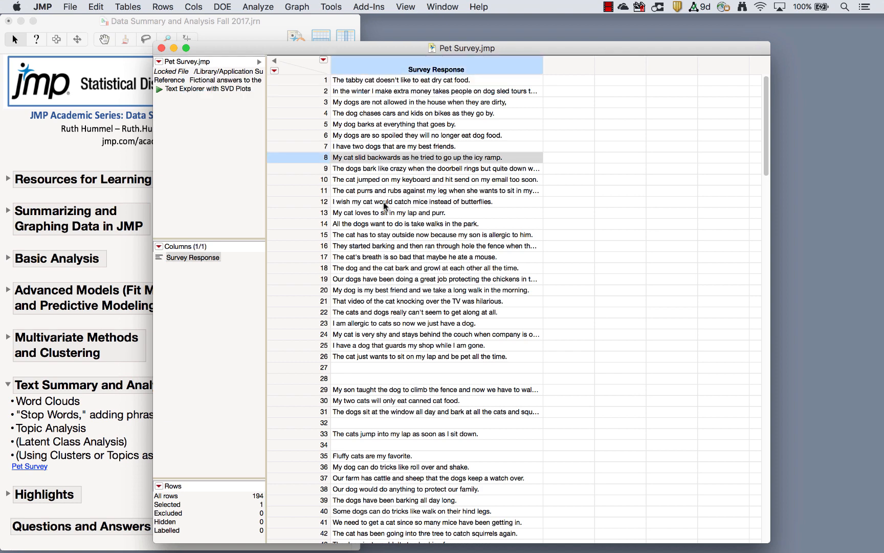
{"action": "left_click", "coordinate": [385, 213]}
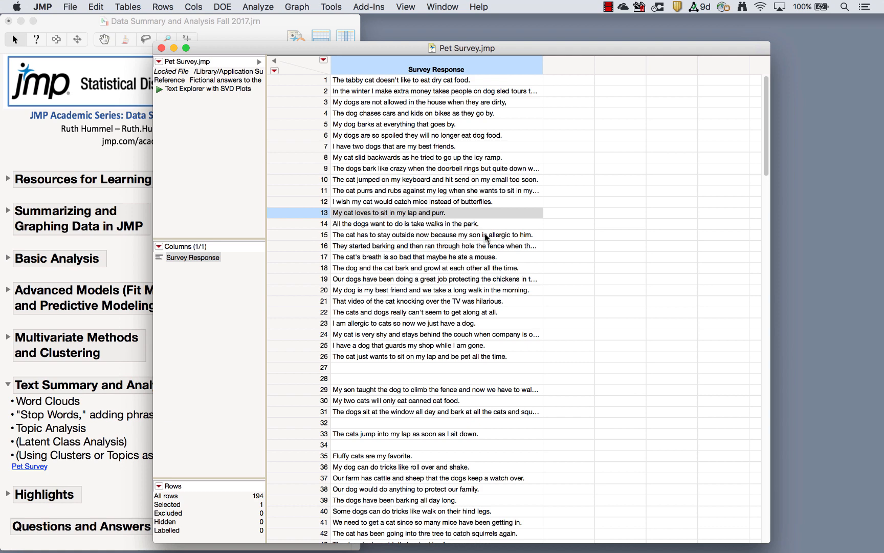
{"action": "left_click", "coordinate": [356, 323]}
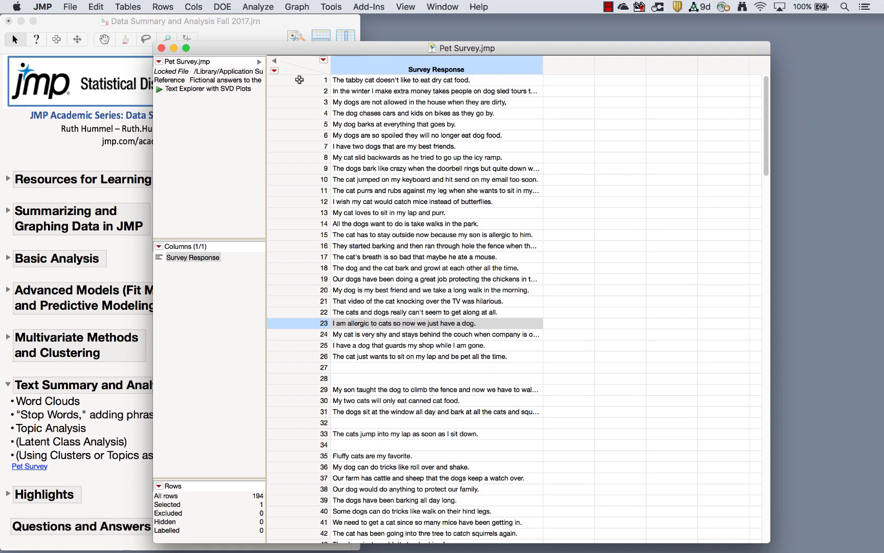
- Launch Text Explorer with Survey Response as the text column and stemming set to Stem All Terms
{"action": "left_click", "coordinate": [250, 10]}
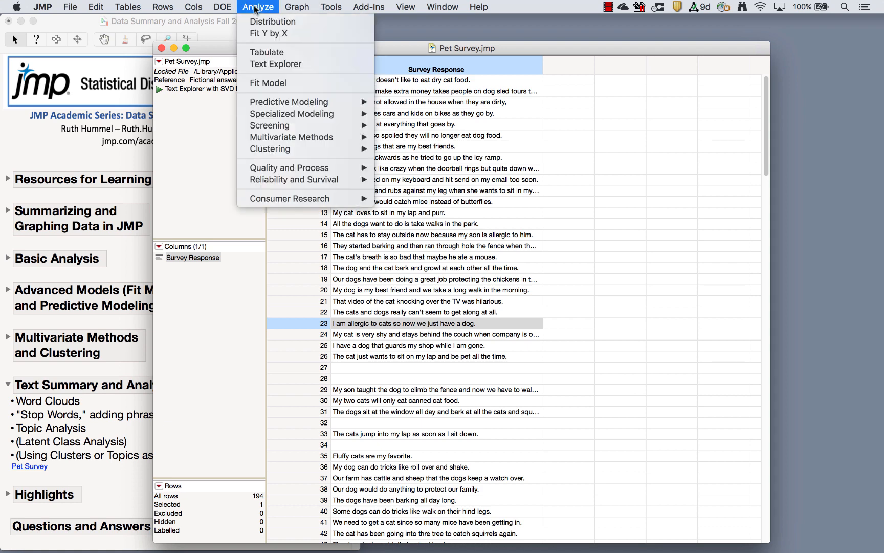
{"action": "left_click", "coordinate": [278, 63]}
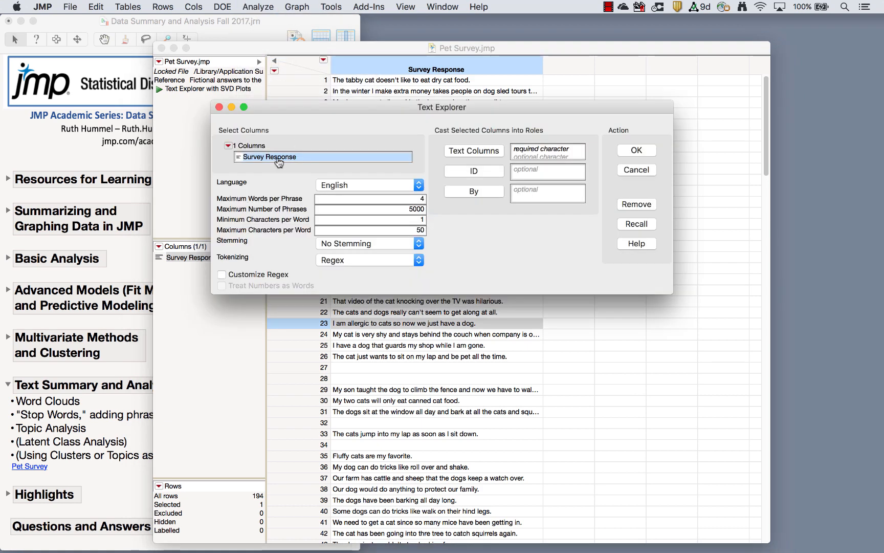
{"action": "left_click", "coordinate": [239, 157]}
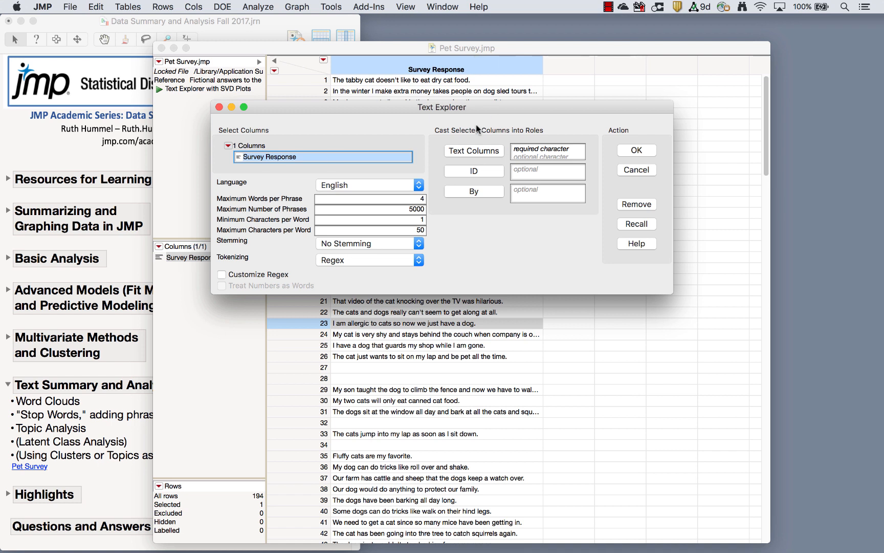
{"action": "left_click", "coordinate": [478, 150]}
{"action": "left_click", "coordinate": [337, 248]}
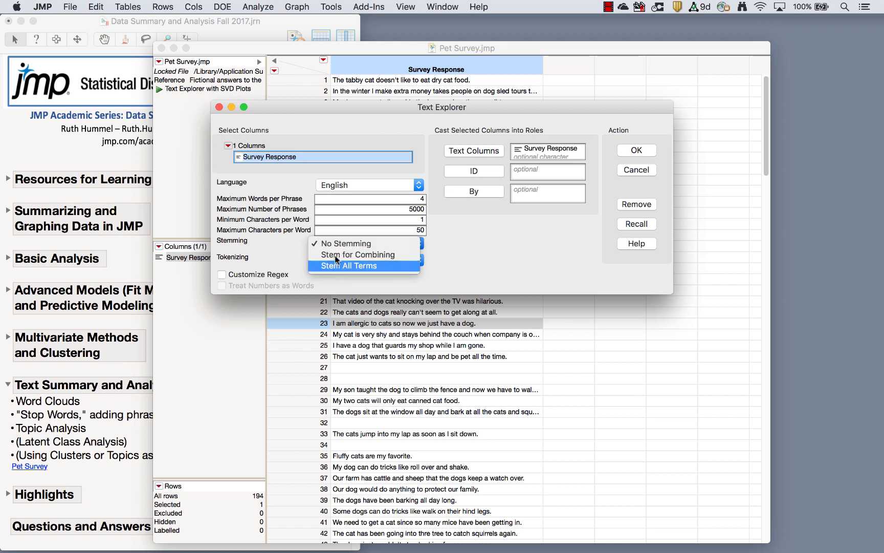
{"action": "left_click", "coordinate": [337, 266]}
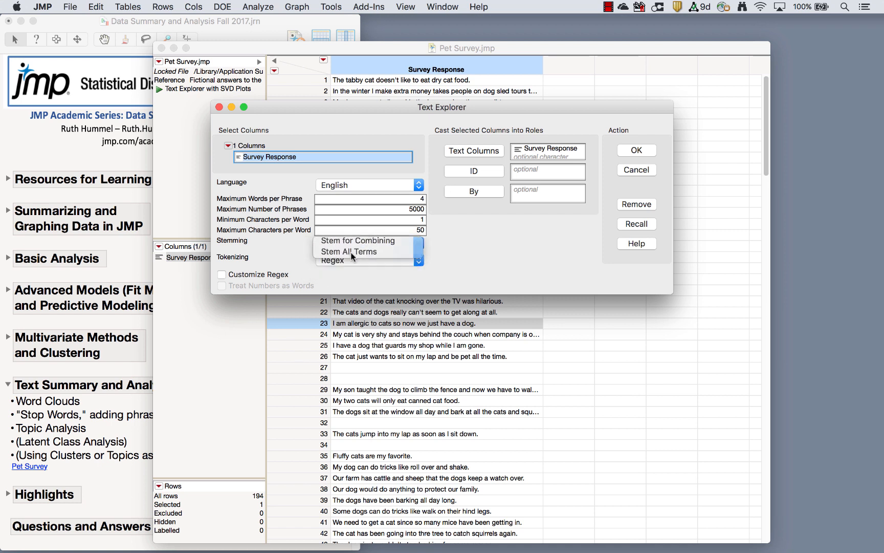
{"action": "left_click", "coordinate": [635, 151]}
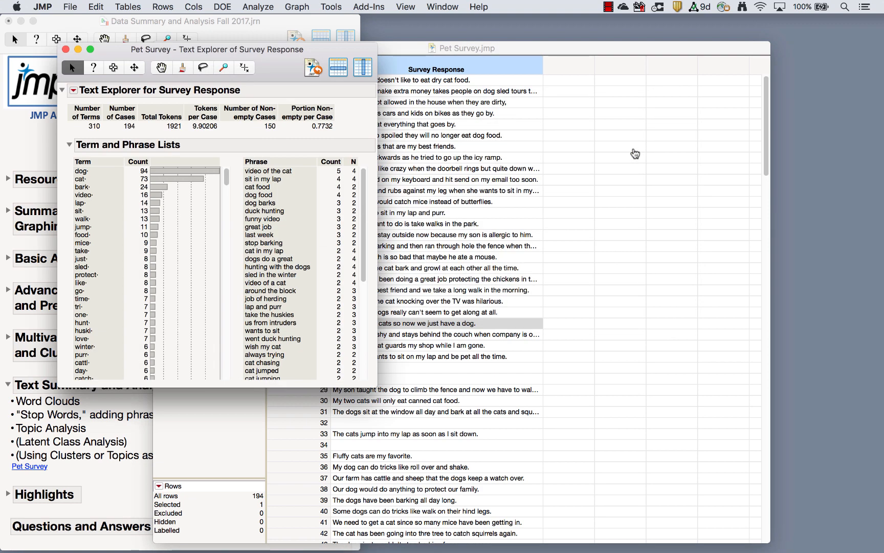
- Examine the stemmed terms "dog", "cat" and "bark" and the phrase "video of the cat" in the Term and Phrase Lists
{"action": "left_click", "coordinate": [85, 172]}
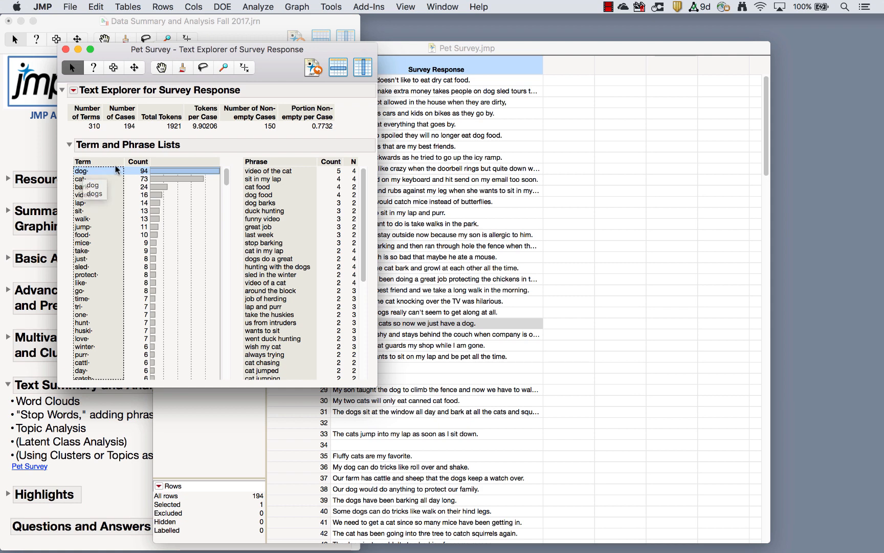
{"action": "mouse_move", "coordinate": [85, 172]}
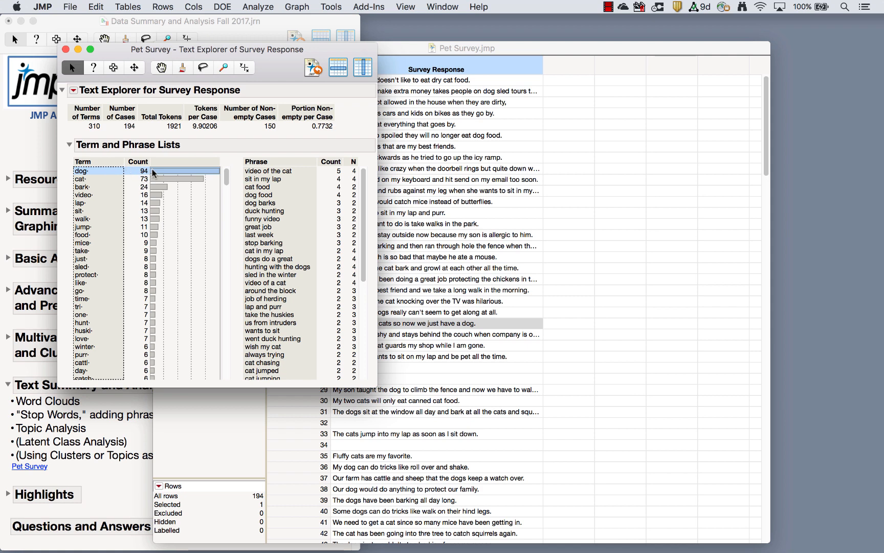
{"action": "left_click", "coordinate": [85, 180]}
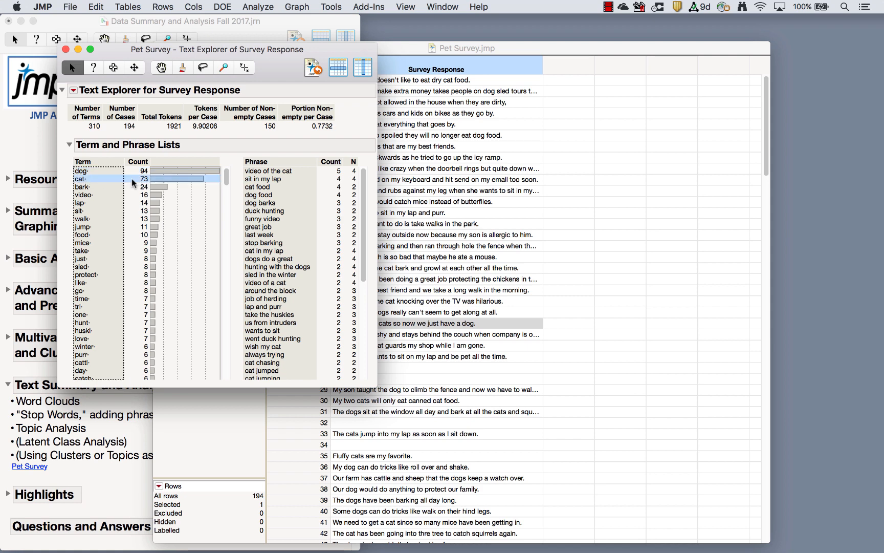
{"action": "left_click", "coordinate": [83, 188]}
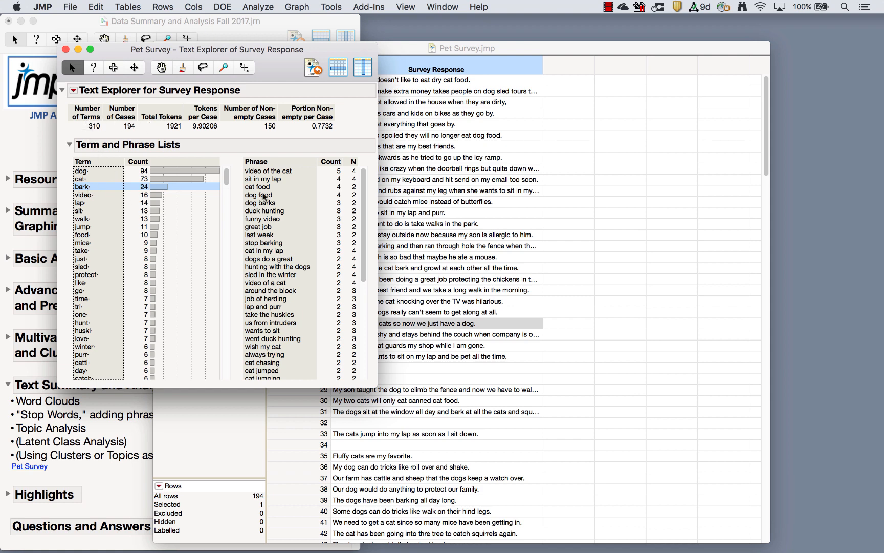
{"action": "left_click", "coordinate": [269, 173]}
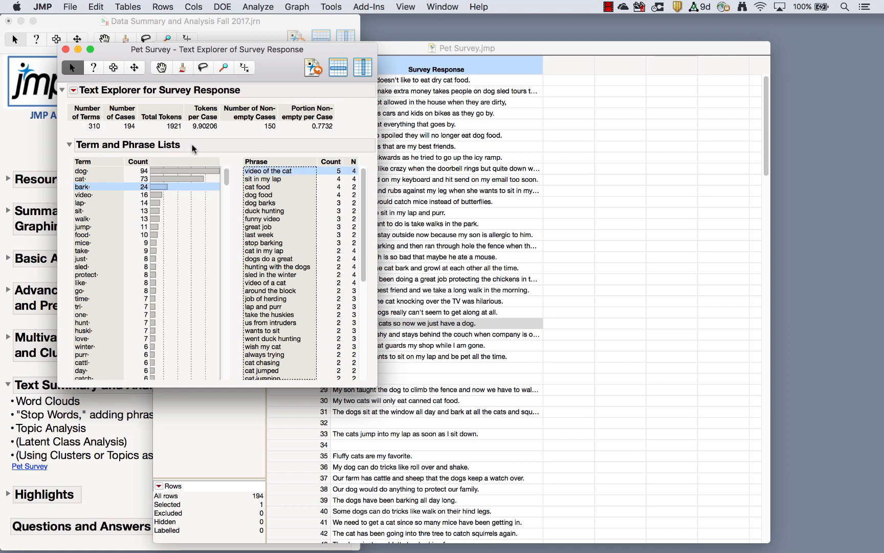
{"action": "mouse_move", "coordinate": [199, 146]}
{"action": "left_mouse_down"}
{"action": "mouse_move", "coordinate": [171, 143]}
{"action": "mouse_move", "coordinate": [61, 243]}
{"action": "mouse_move", "coordinate": [120, 345]}
{"action": "mouse_move", "coordinate": [225, 320]}
{"action": "mouse_move", "coordinate": [231, 182]}
{"action": "mouse_move", "coordinate": [188, 147]}
{"action": "left_mouse_up"}
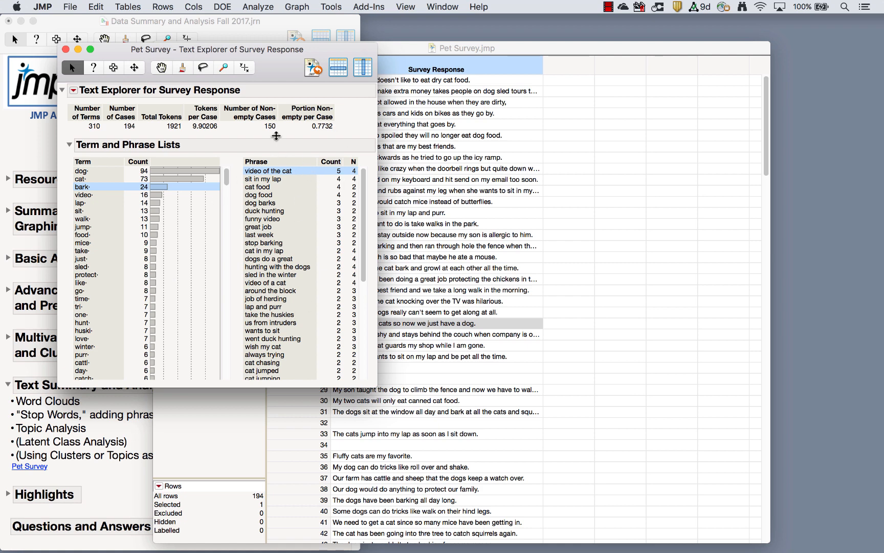
{"action": "mouse_move", "coordinate": [313, 148]}
{"action": "left_mouse_down"}
{"action": "mouse_move", "coordinate": [259, 161]}
{"action": "mouse_move", "coordinate": [253, 320]}
{"action": "mouse_move", "coordinate": [348, 142]}
{"action": "mouse_move", "coordinate": [317, 134]}
{"action": "left_mouse_up"}
- Add the phrases from "video of the cat" through "us from intruders" as terms and locate "video of the cat" in the term list
{"action": "left_click_drag", "start_coordinate": [281, 314], "coordinate": [267, 159]}
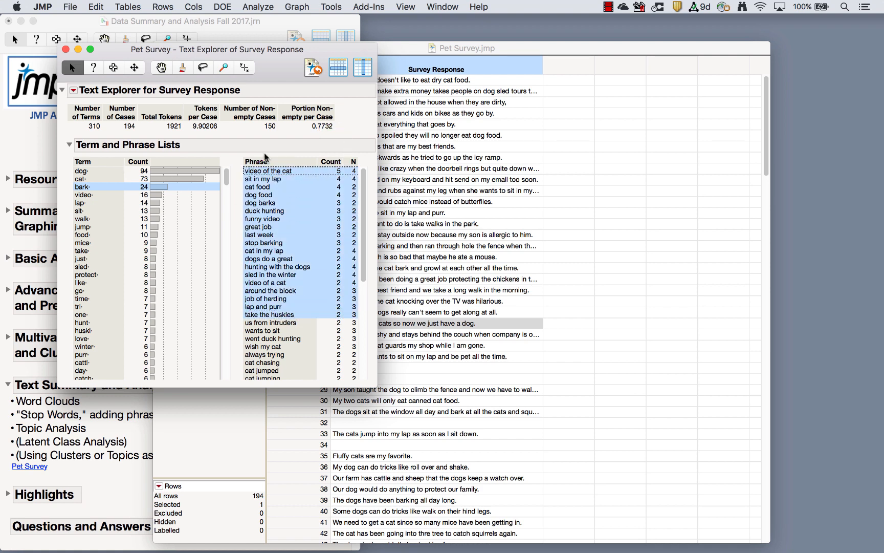
{"action": "left_click", "coordinate": [258, 193]}
{"action": "left_click", "coordinate": [271, 324]}
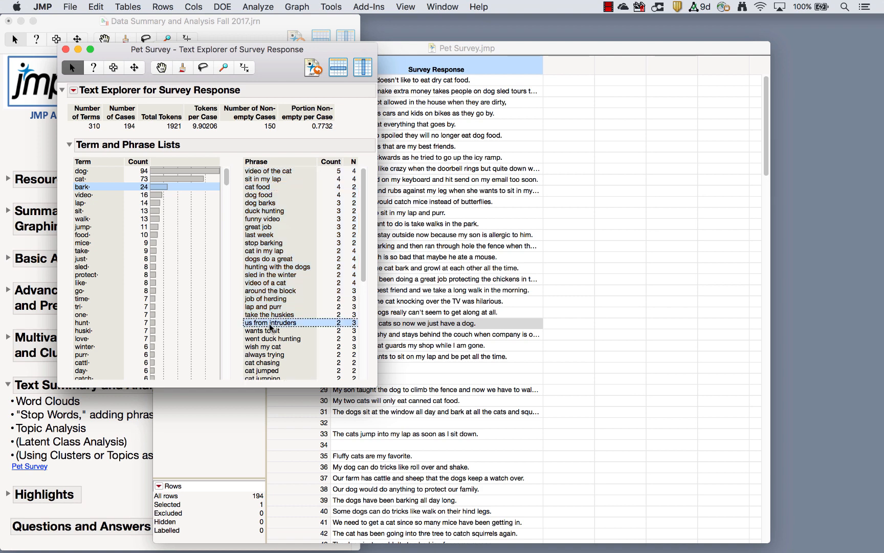
{"action": "left_click_drag", "start_coordinate": [271, 328], "coordinate": [264, 158]}
{"action": "right_click", "coordinate": [262, 188]}
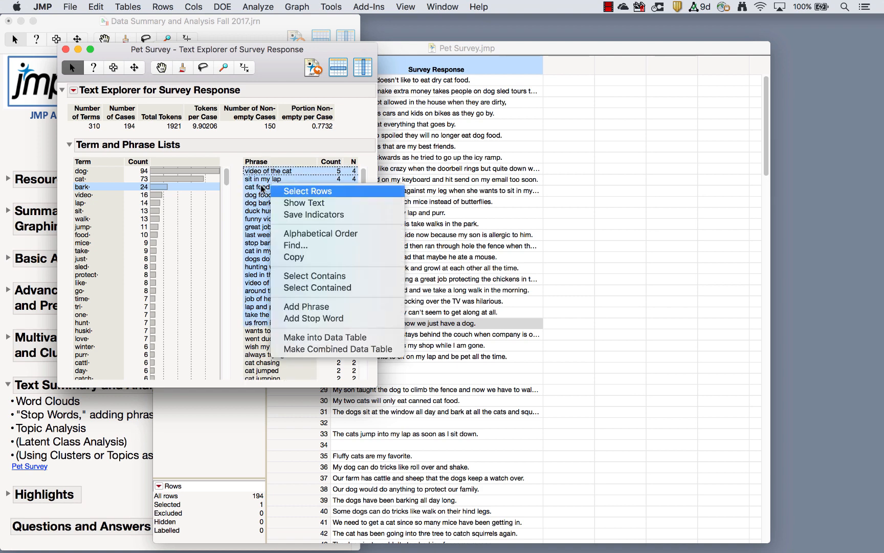
{"action": "left_click", "coordinate": [331, 310]}
{"action": "scroll", "coordinate": [217, 351], "scroll_direction": "down", "scroll_amount": 10}
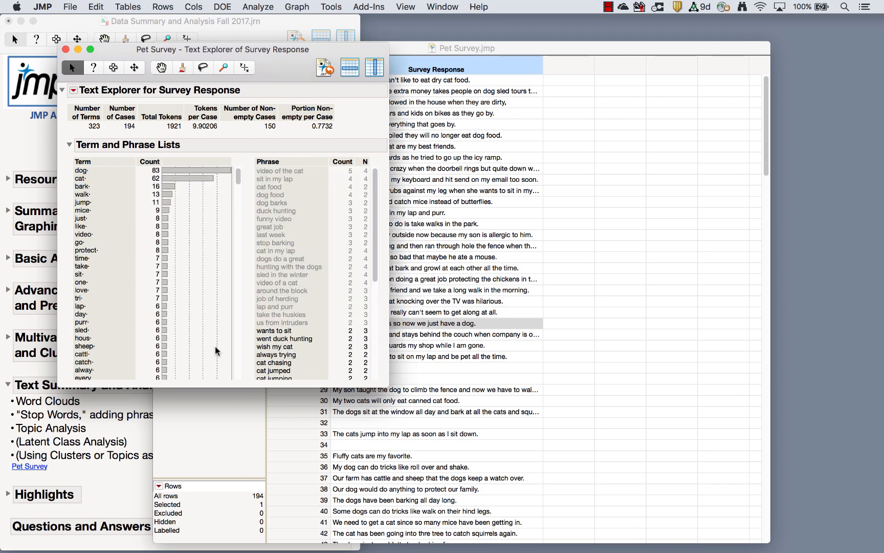
{"action": "scroll", "coordinate": [216, 351], "scroll_direction": "down", "scroll_amount": 2}
{"action": "left_click", "coordinate": [99, 223]}
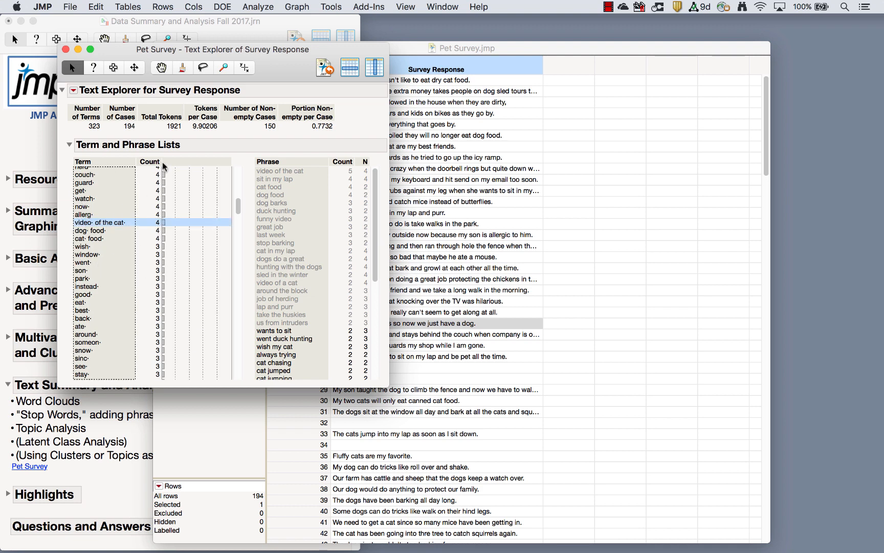
{"action": "scroll", "coordinate": [203, 221], "scroll_direction": "up", "scroll_amount": 12}
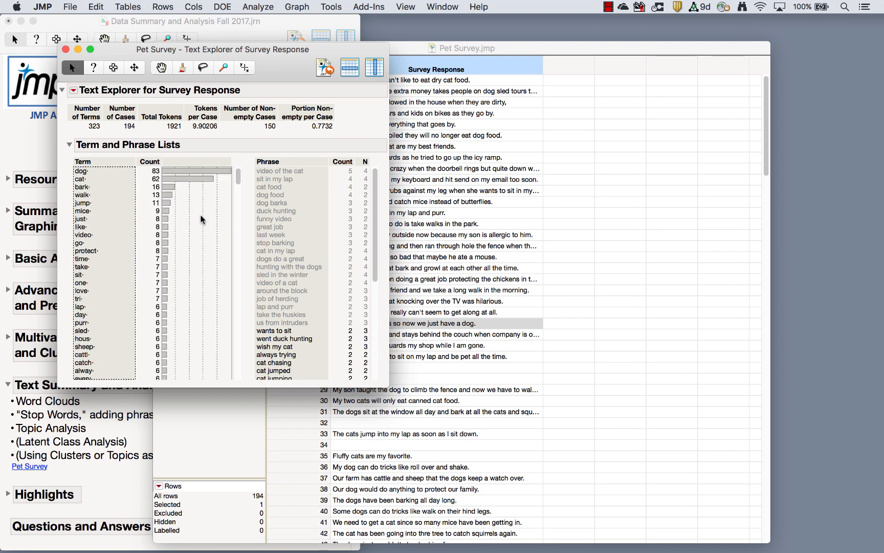
- Review the survey text containing the stemmed term "tri" and add that term as a stop word
{"action": "left_click", "coordinate": [82, 300]}
{"action": "right_click", "coordinate": [84, 302]}
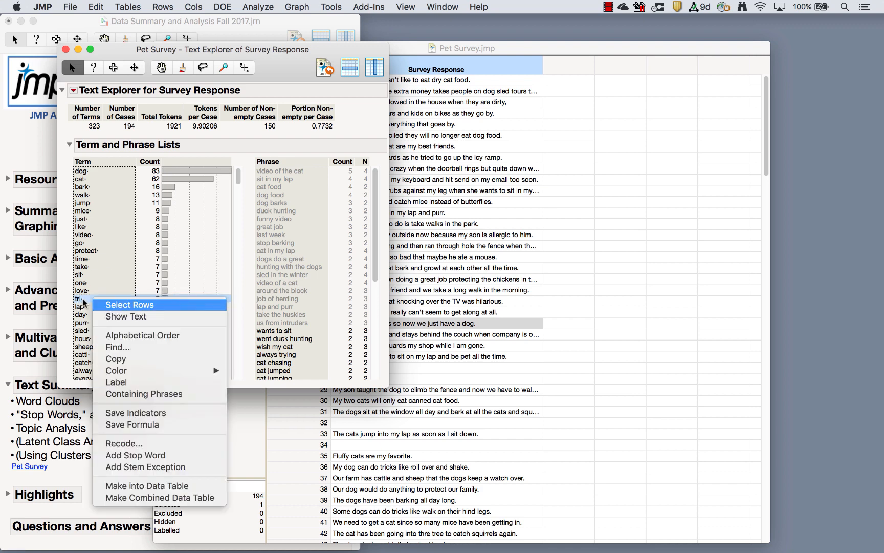
{"action": "left_click", "coordinate": [122, 316]}
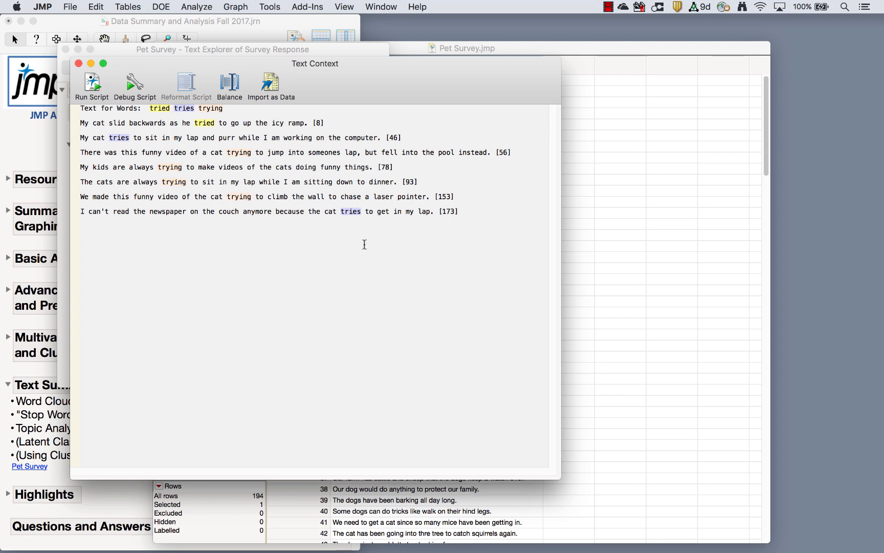
{"action": "left_click", "coordinate": [78, 63]}
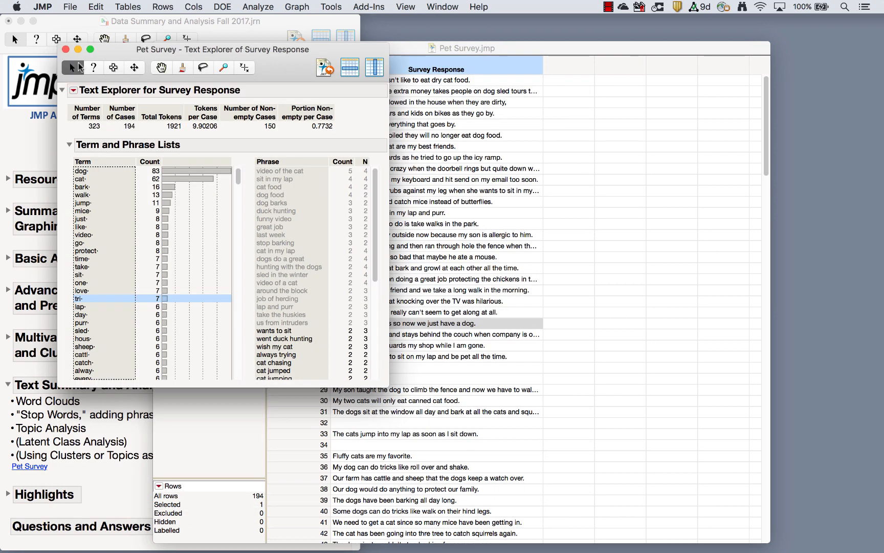
{"action": "right_click", "coordinate": [81, 300]}
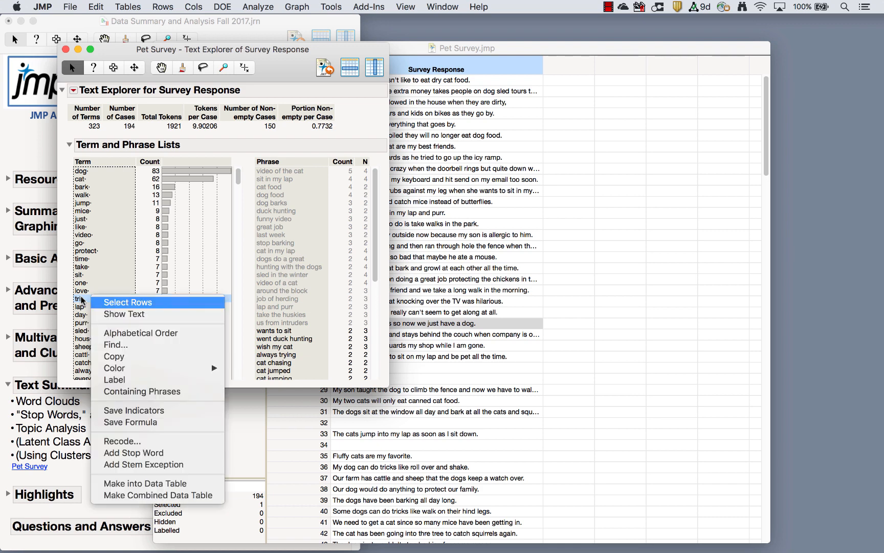
{"action": "left_click", "coordinate": [169, 454]}
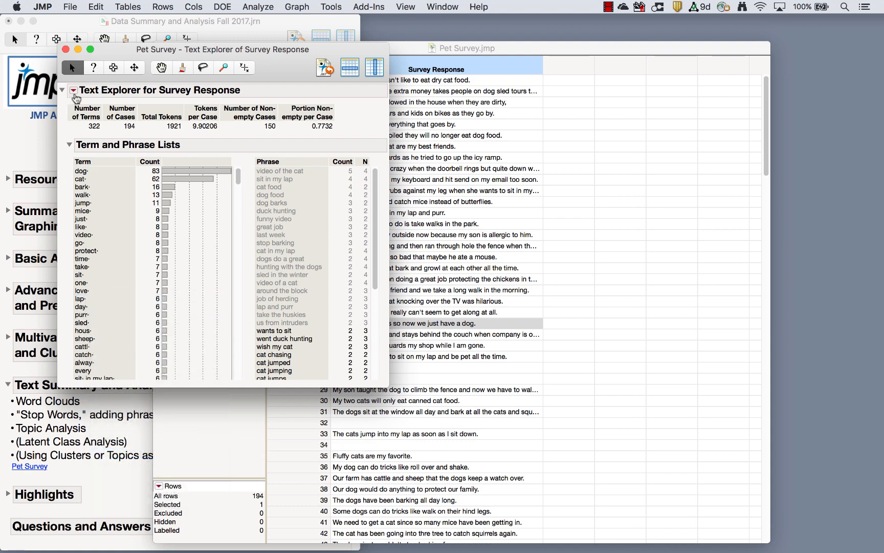
- Show the word cloud for Survey Response and set its layout to Centered
{"action": "left_click", "coordinate": [74, 90]}
{"action": "mouse_move", "coordinate": [96, 99]}
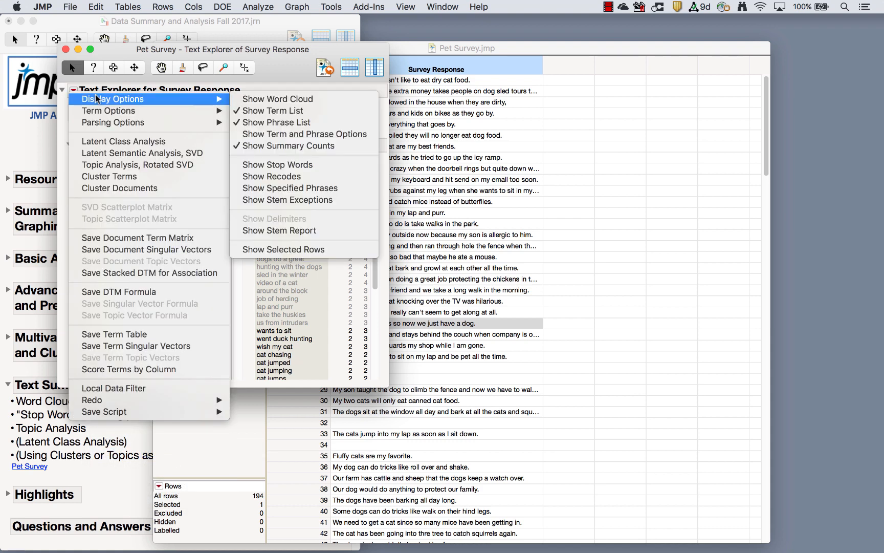
{"action": "left_click", "coordinate": [312, 99]}
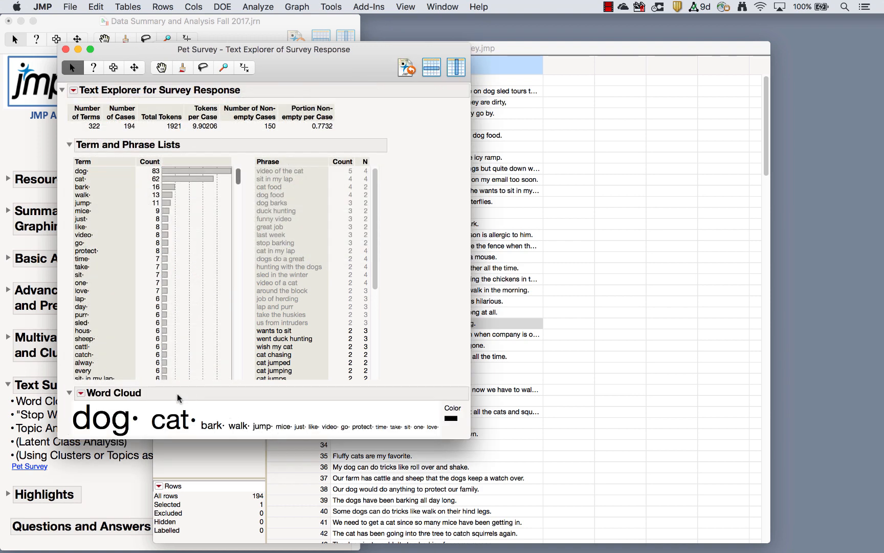
{"action": "left_click", "coordinate": [81, 394]}
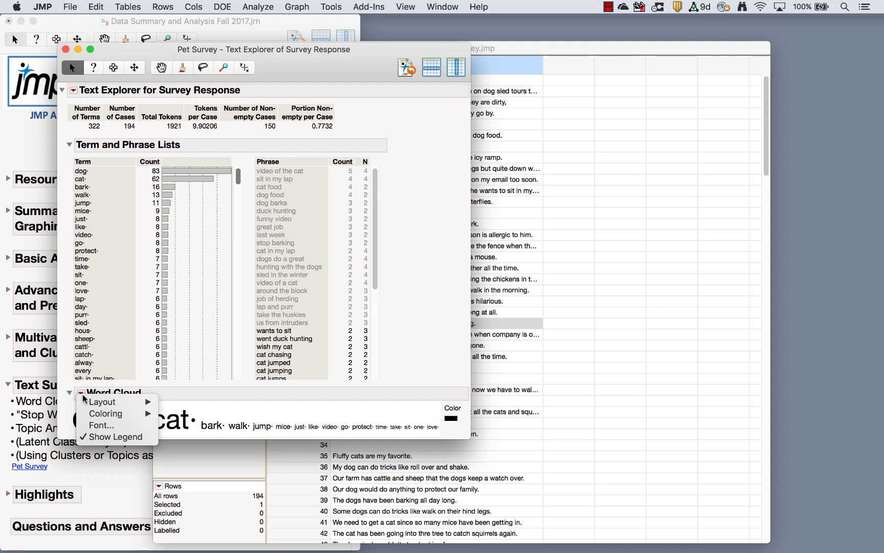
{"action": "mouse_move", "coordinate": [89, 403]}
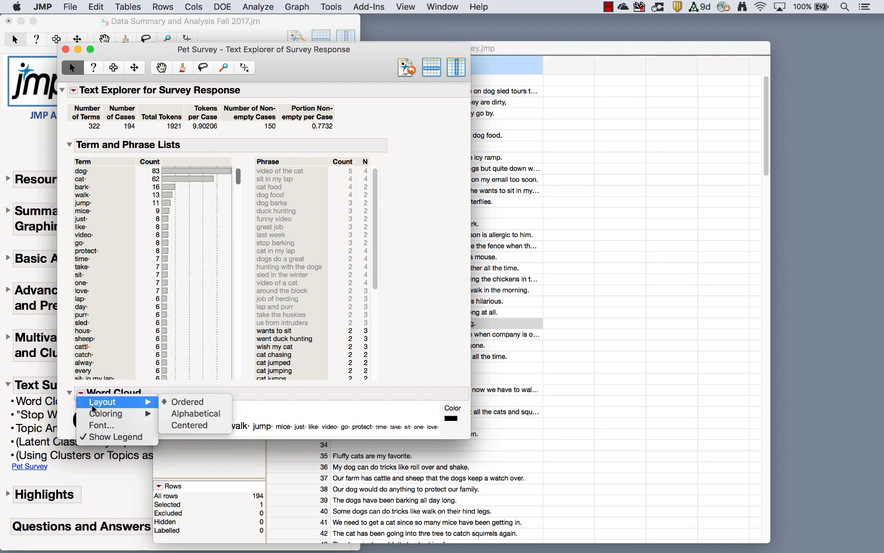
{"action": "left_click", "coordinate": [185, 428]}
{"action": "scroll", "coordinate": [327, 430], "scroll_direction": "down", "scroll_amount": 3}
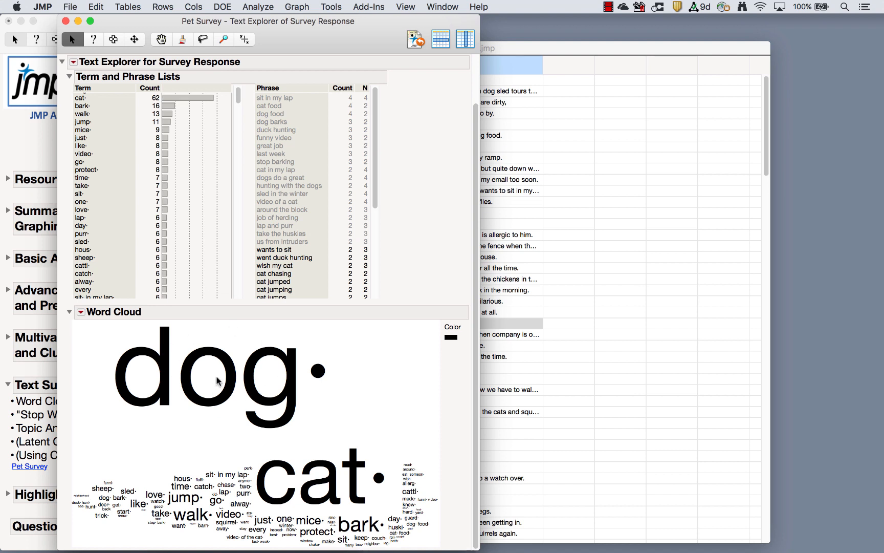
- Add the word cloud terms "dog" and "cat" as stop words
{"action": "mouse_move", "coordinate": [294, 384]}
{"action": "left_click", "coordinate": [240, 373]}
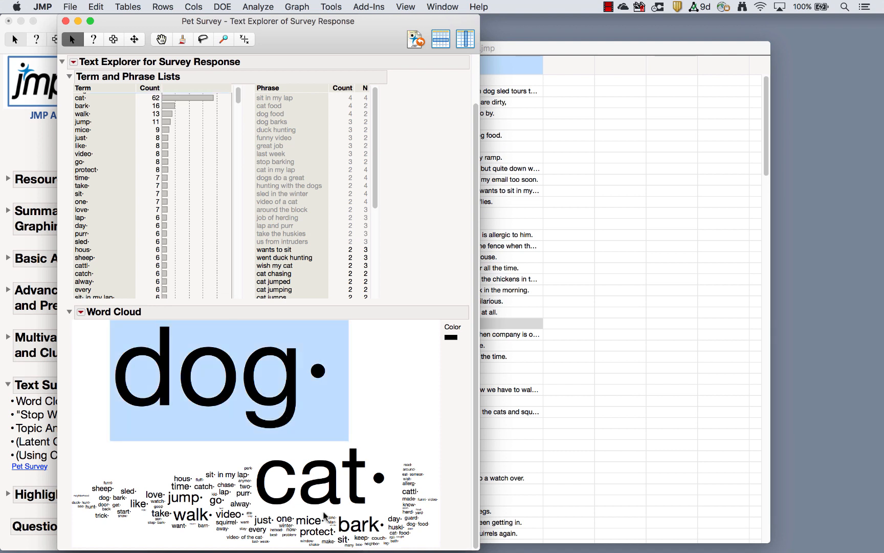
{"action": "right_click", "coordinate": [290, 385]}
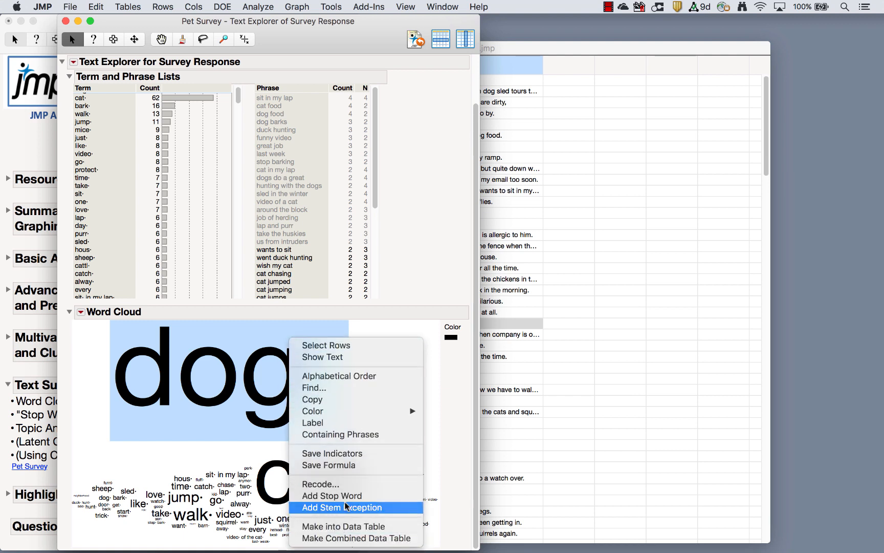
{"action": "left_click", "coordinate": [345, 499]}
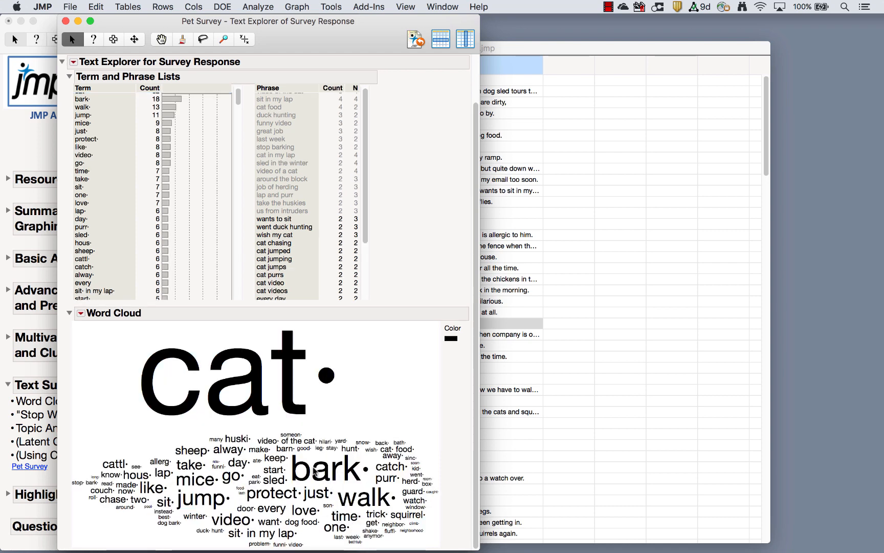
{"action": "left_click", "coordinate": [282, 414]}
{"action": "right_click", "coordinate": [282, 413]}
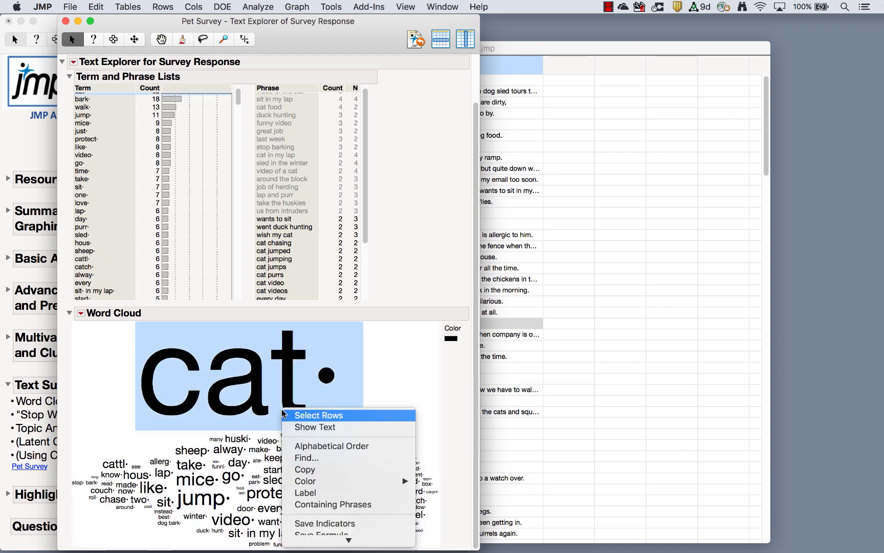
{"action": "left_click", "coordinate": [342, 499]}
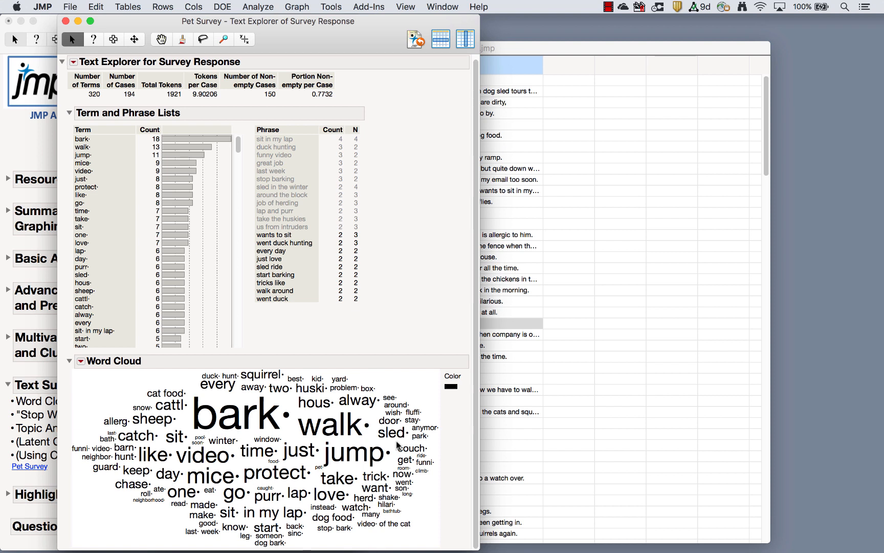
- Review the survey text containing the word cloud term "sheep" and close the text listing
{"action": "left_click", "coordinate": [132, 438]}
{"action": "left_click", "coordinate": [160, 421]}
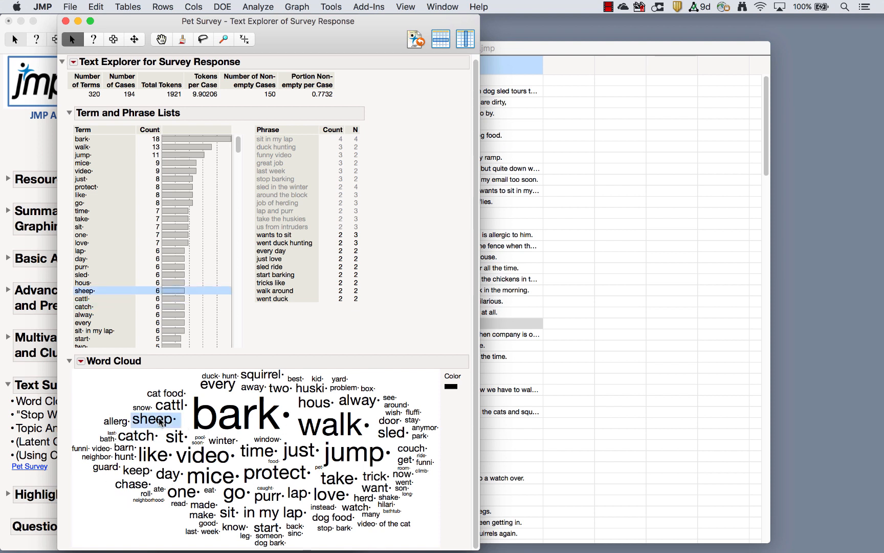
{"action": "right_click", "coordinate": [159, 421]}
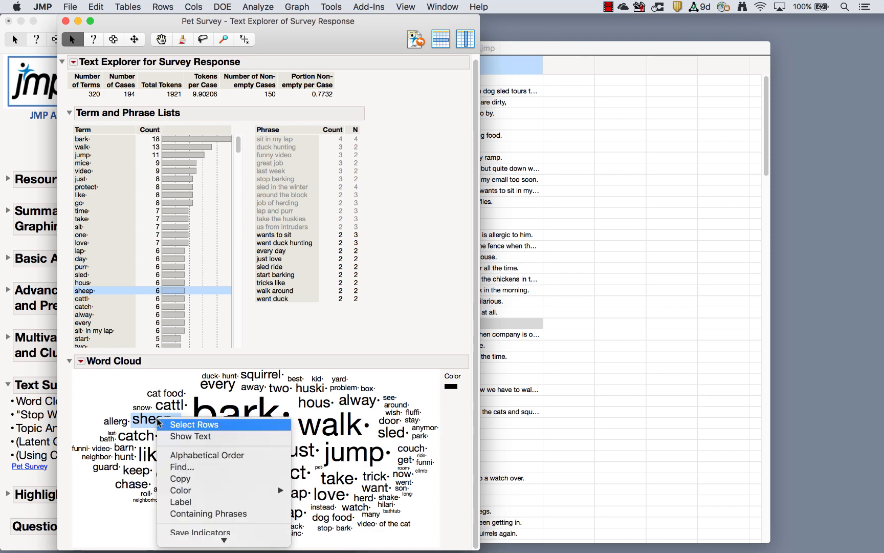
{"action": "left_click", "coordinate": [183, 437]}
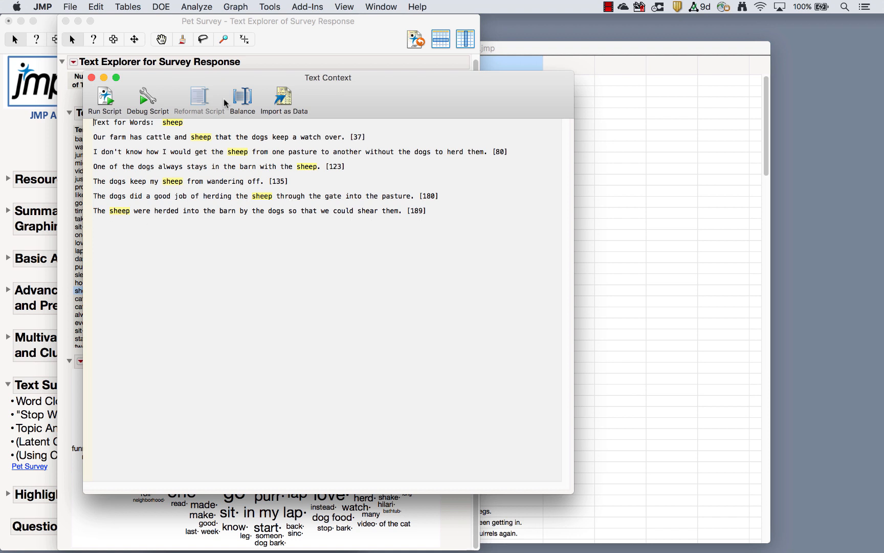
{"action": "left_click", "coordinate": [93, 78]}
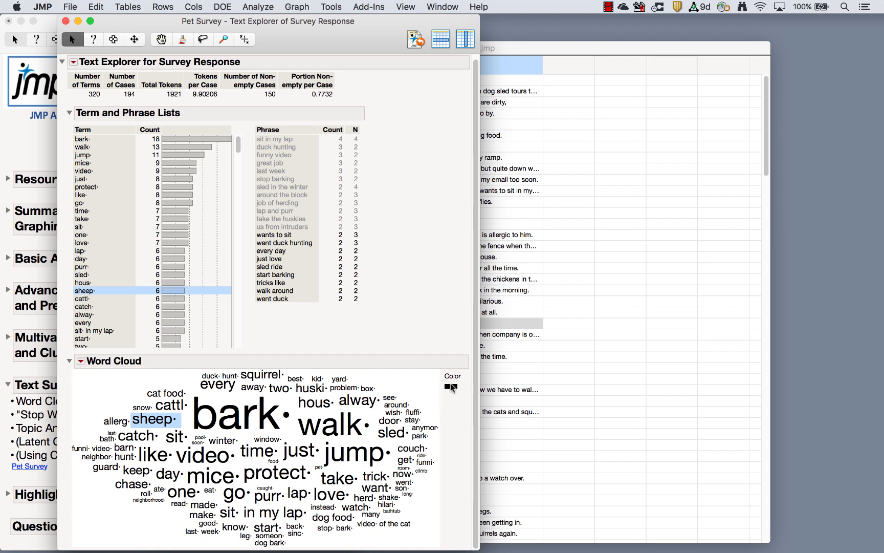
- Set the word cloud coloring to Arbitrary Colors and clear the term selection
{"action": "left_click", "coordinate": [81, 362]}
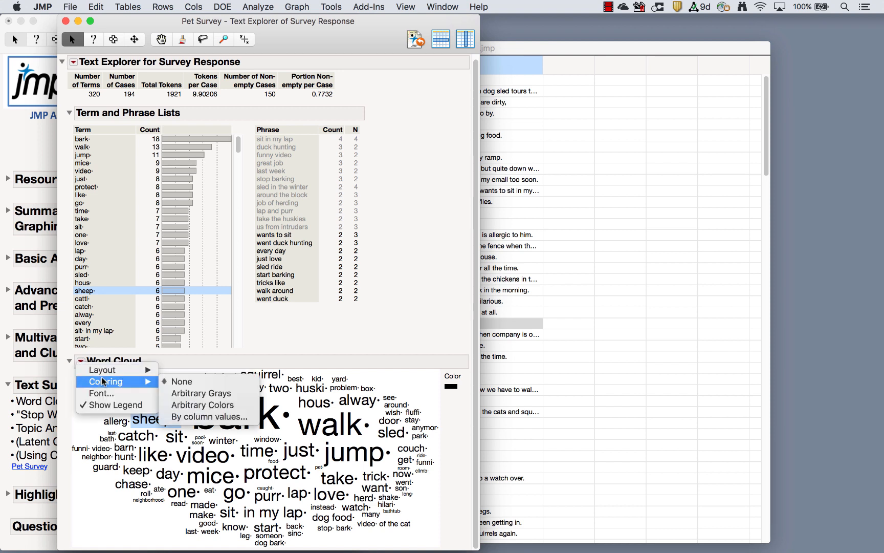
{"action": "mouse_move", "coordinate": [126, 383]}
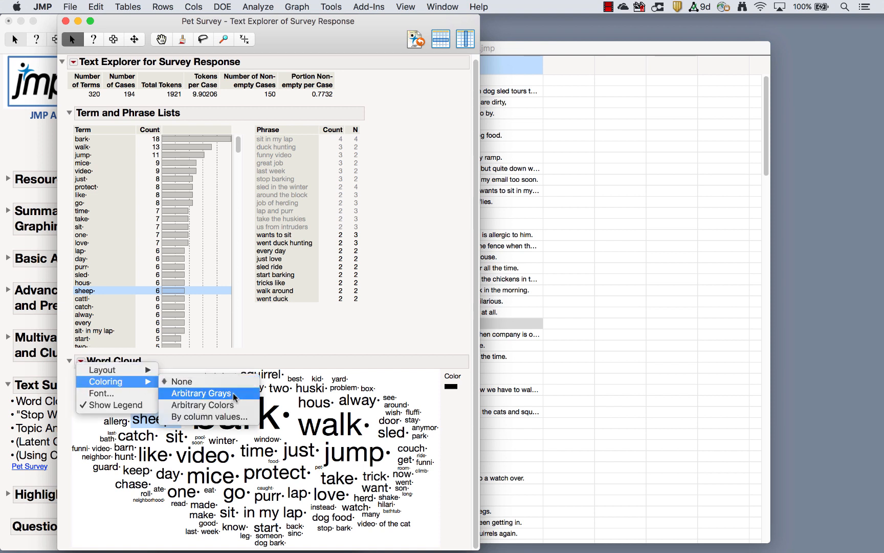
{"action": "left_click", "coordinate": [227, 404]}
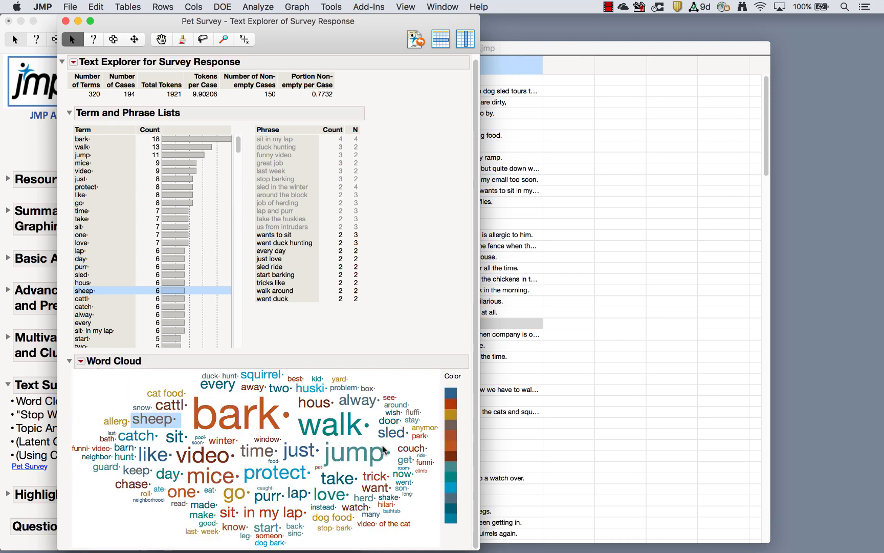
{"action": "left_click", "coordinate": [406, 392]}
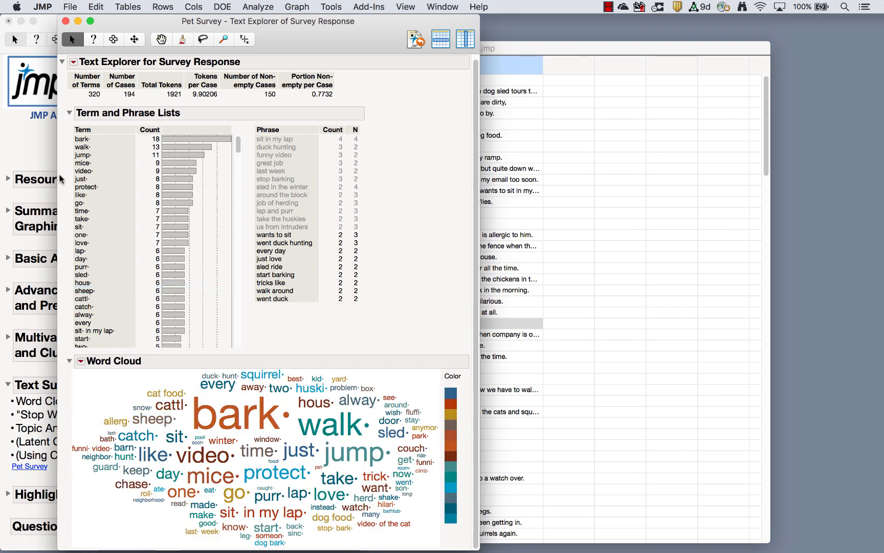
- Save the document term matrix to the data table with a maximum of 5 terms and Binary weighting
{"action": "left_click", "coordinate": [74, 61]}
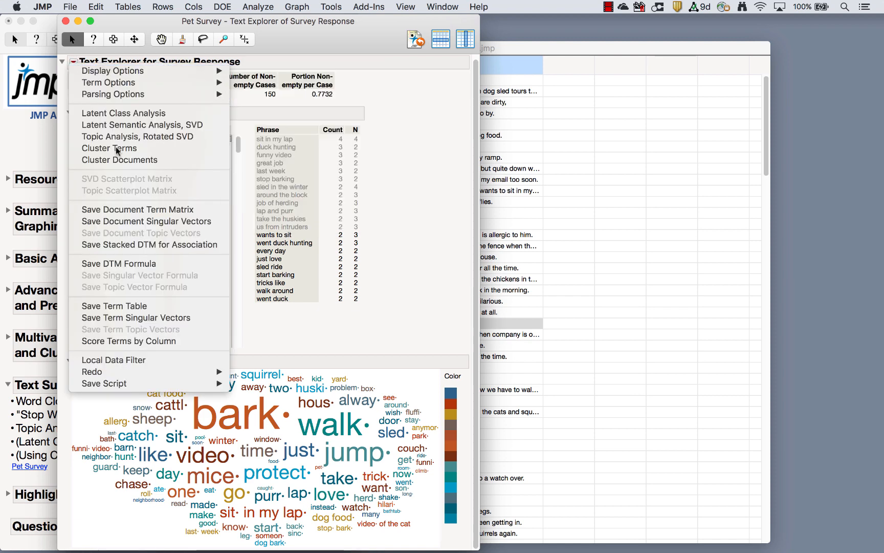
{"action": "left_click", "coordinate": [122, 210]}
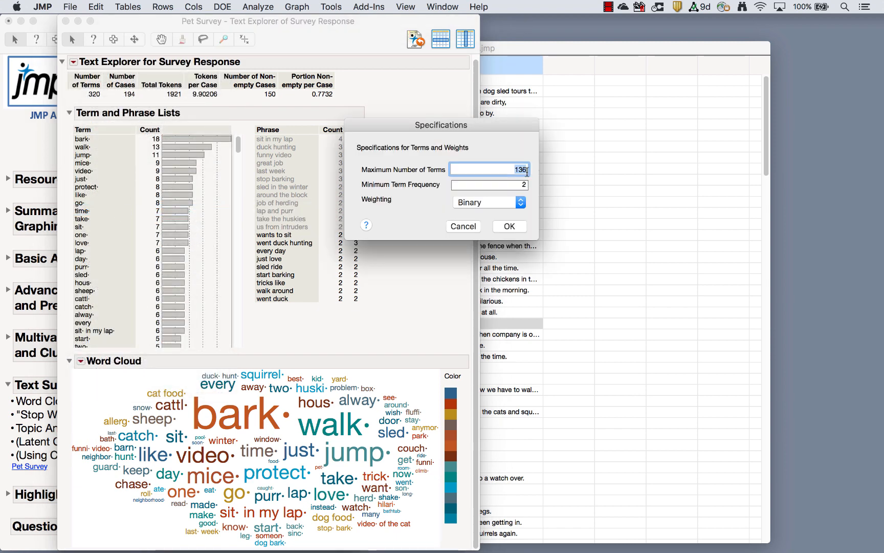
{"action": "type", "text": "5"}
{"action": "left_click", "coordinate": [511, 225]}
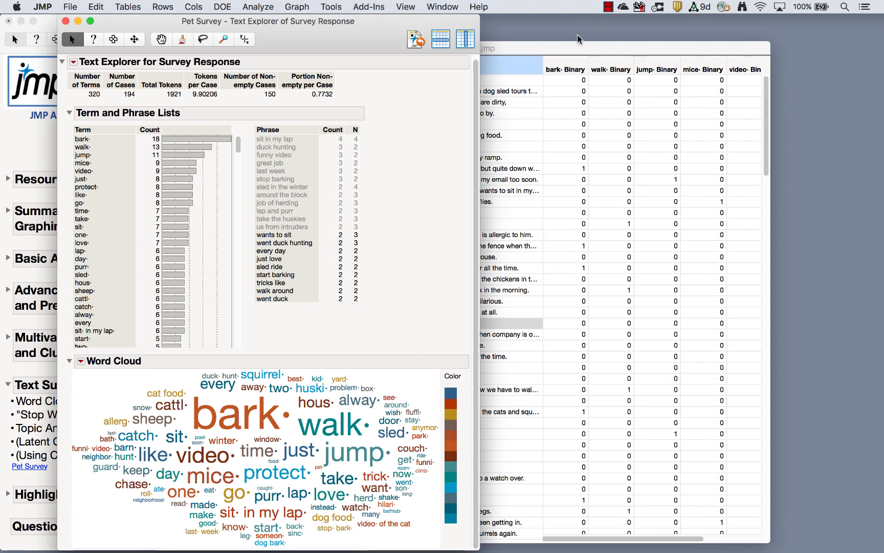
- Bring the Pet Survey data table forward and look through the binary columns for bark, walk, jump, mice and video
{"action": "left_click", "coordinate": [571, 49]}
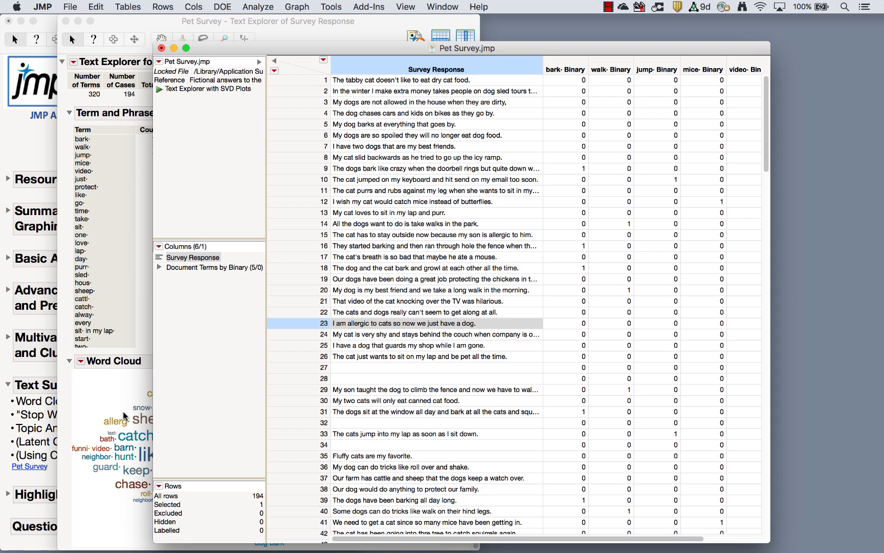
{"action": "left_click", "coordinate": [567, 68]}
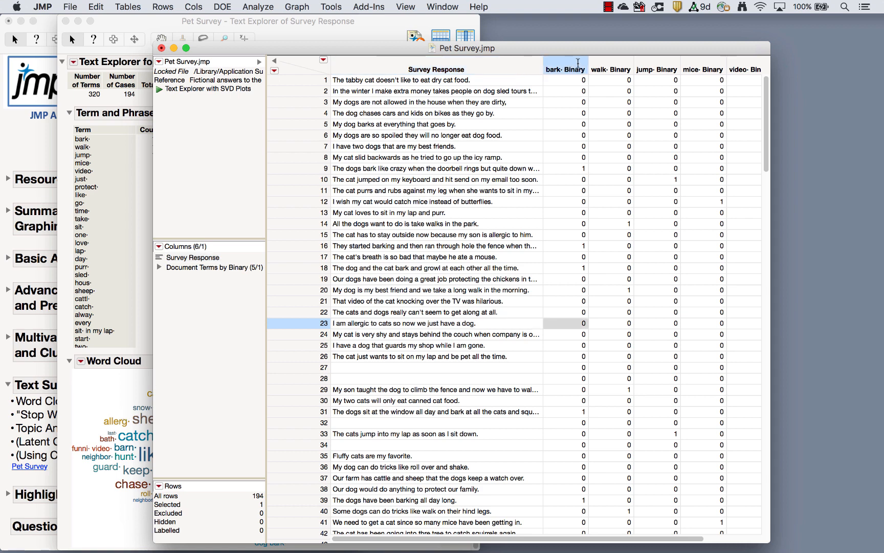
{"action": "left_click", "coordinate": [618, 60]}
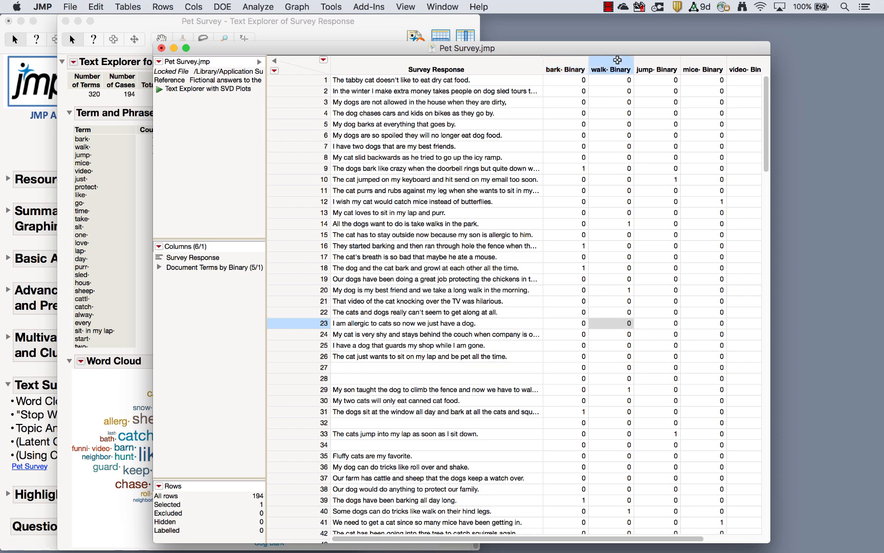
{"action": "left_click", "coordinate": [660, 59]}
{"action": "left_click", "coordinate": [697, 60]}
{"action": "left_click", "coordinate": [736, 63]}
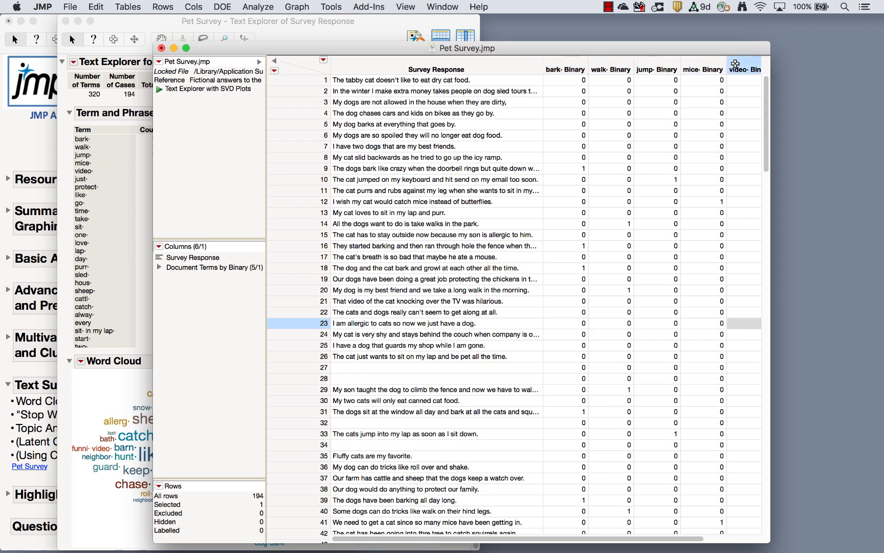
- Compare the bark indicator in rows 16, 9 and 18 with the survey responses and review the other four term columns
{"action": "left_click", "coordinate": [581, 247]}
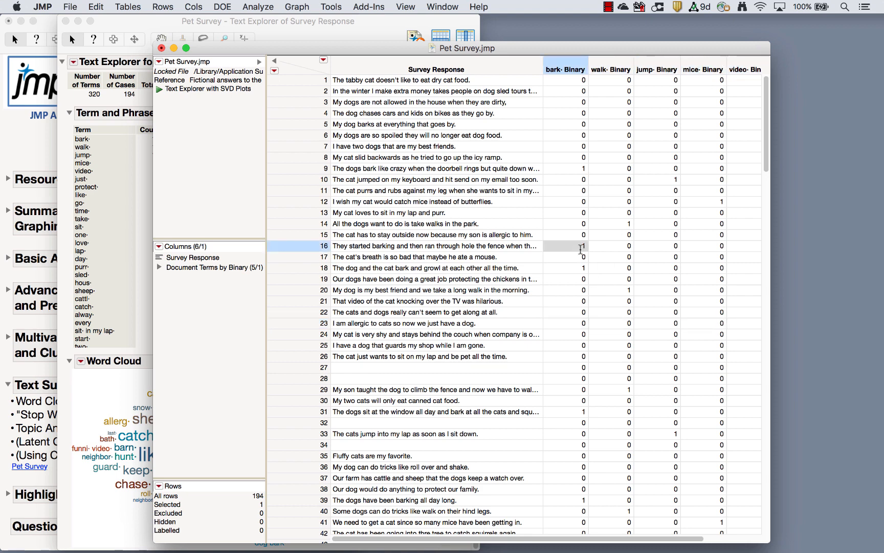
{"action": "left_click", "coordinate": [578, 170]}
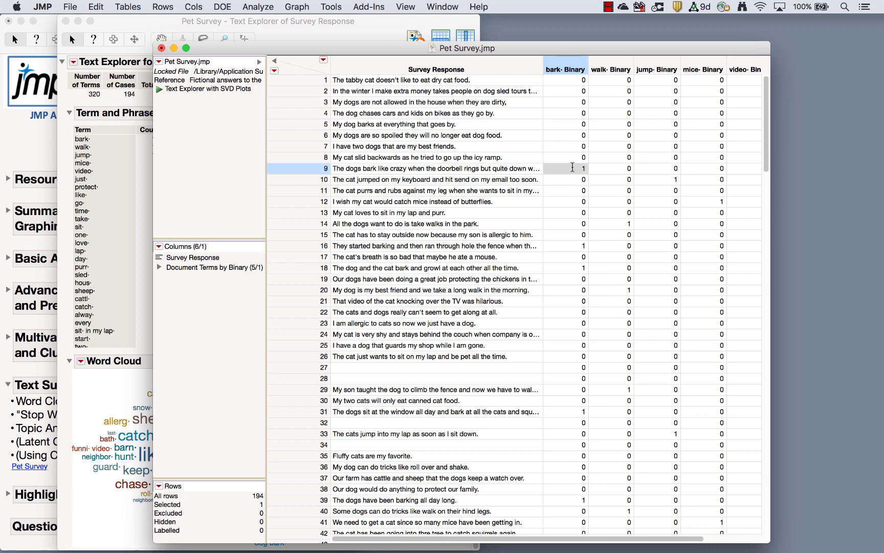
{"action": "left_click", "coordinate": [562, 245]}
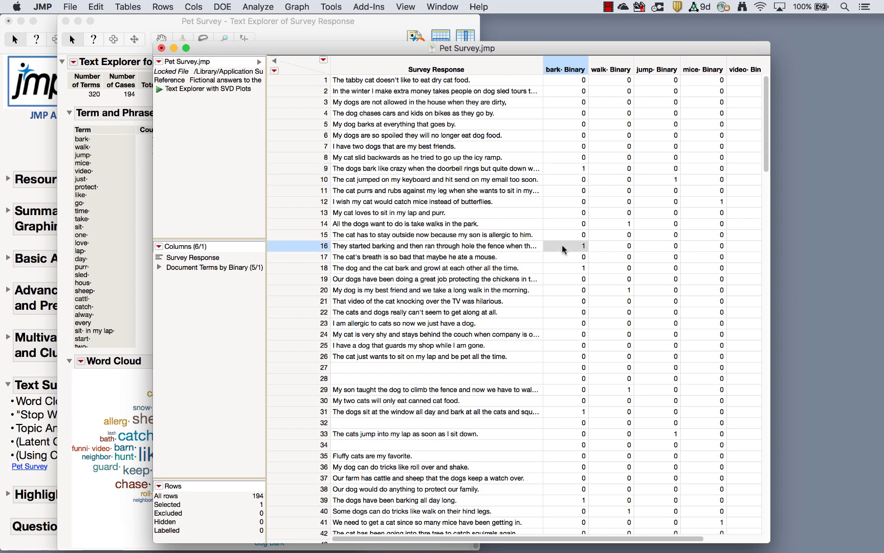
{"action": "left_click", "coordinate": [566, 268]}
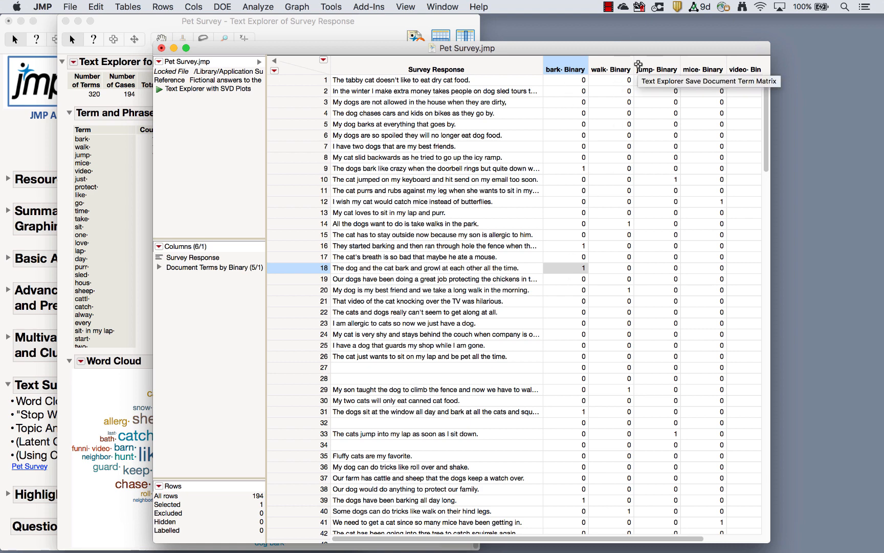
{"action": "left_click", "coordinate": [602, 69]}
{"action": "left_click", "coordinate": [646, 71]}
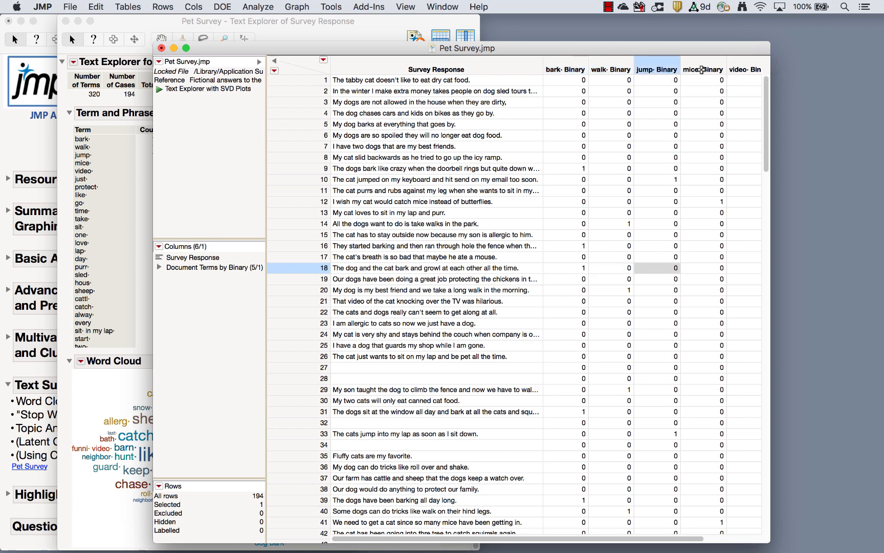
{"action": "left_click", "coordinate": [701, 71]}
{"action": "left_click", "coordinate": [741, 69]}
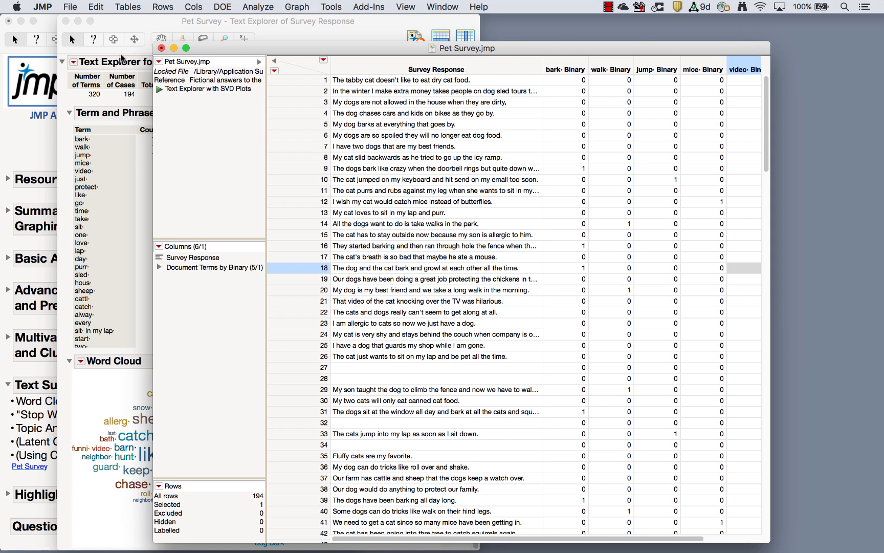
- Run Topic Analysis, Rotated SVD on Survey Response with the default specifications and 4 topics
{"action": "left_click", "coordinate": [122, 22]}
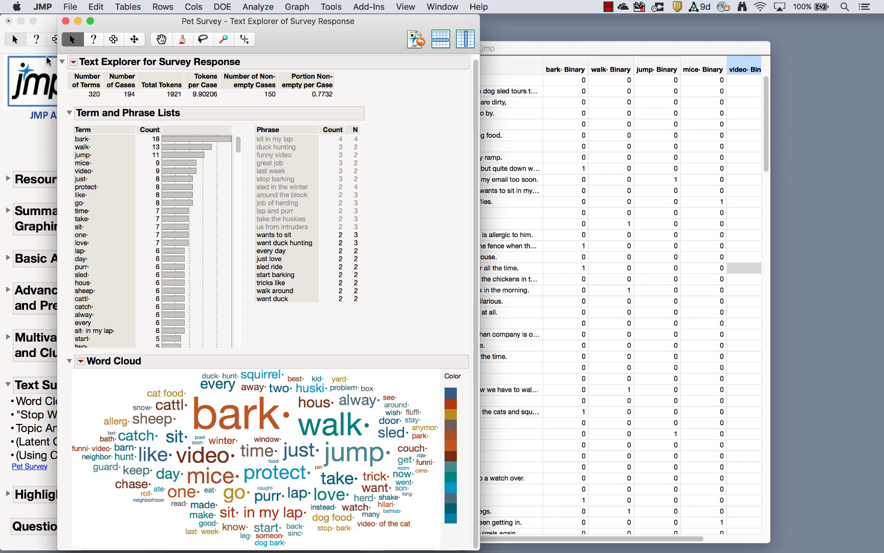
{"action": "left_click", "coordinate": [74, 64]}
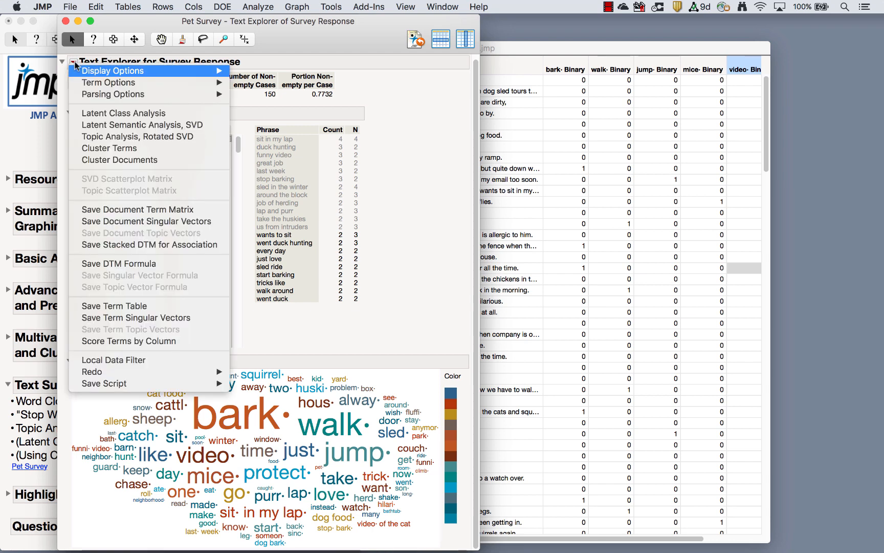
{"action": "left_click", "coordinate": [130, 137]}
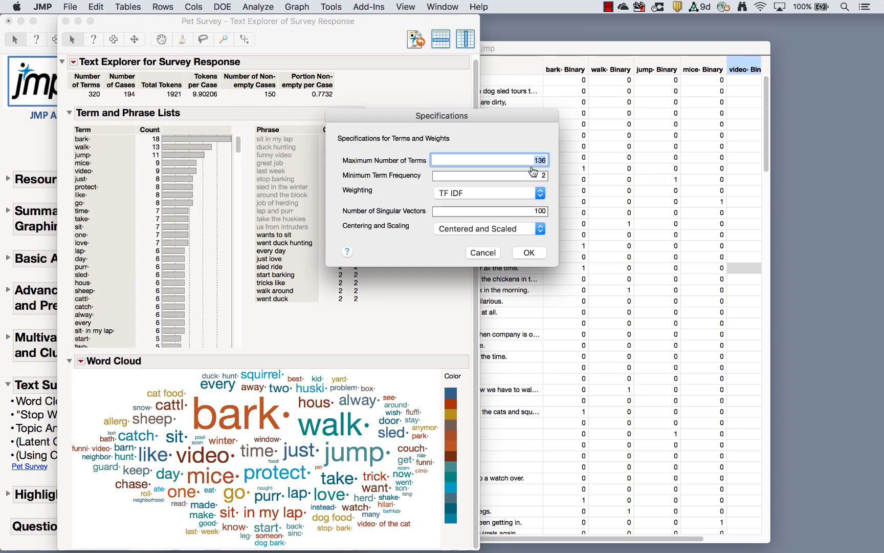
{"action": "left_click", "coordinate": [532, 253]}
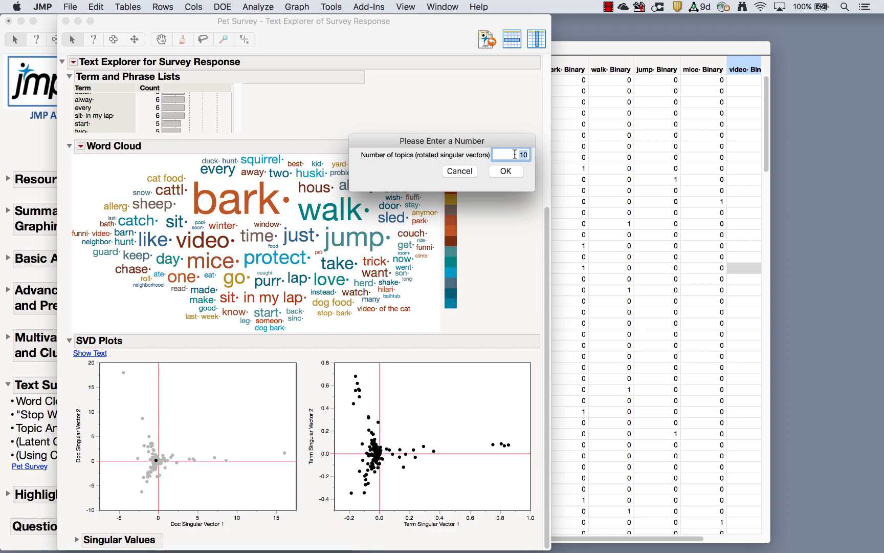
{"action": "type", "text": "4"}
{"action": "left_click", "coordinate": [506, 171]}
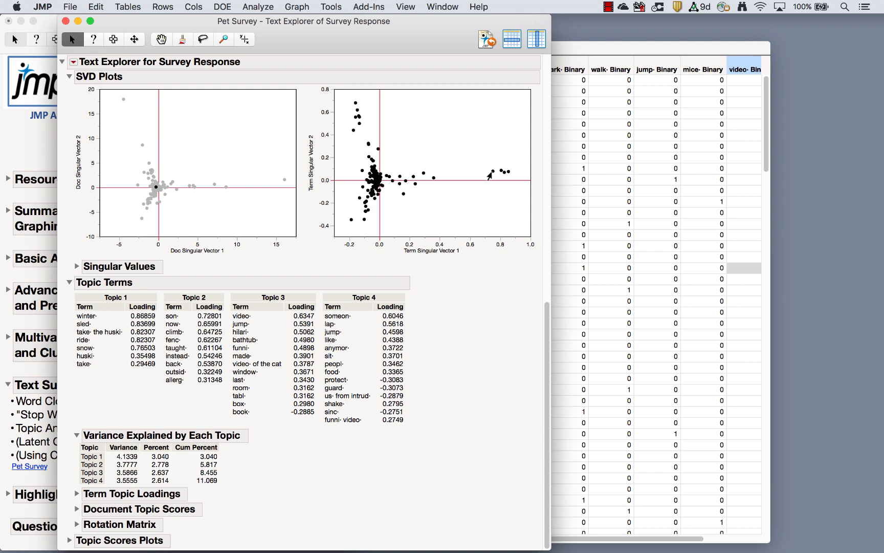
- Select the outlying point clusters along each axis of the term SVD plot and compare them with the Topic Terms lists
{"action": "mouse_move", "coordinate": [489, 175]}
{"action": "left_click_drag", "start_coordinate": [509, 155], "coordinate": [490, 187]}
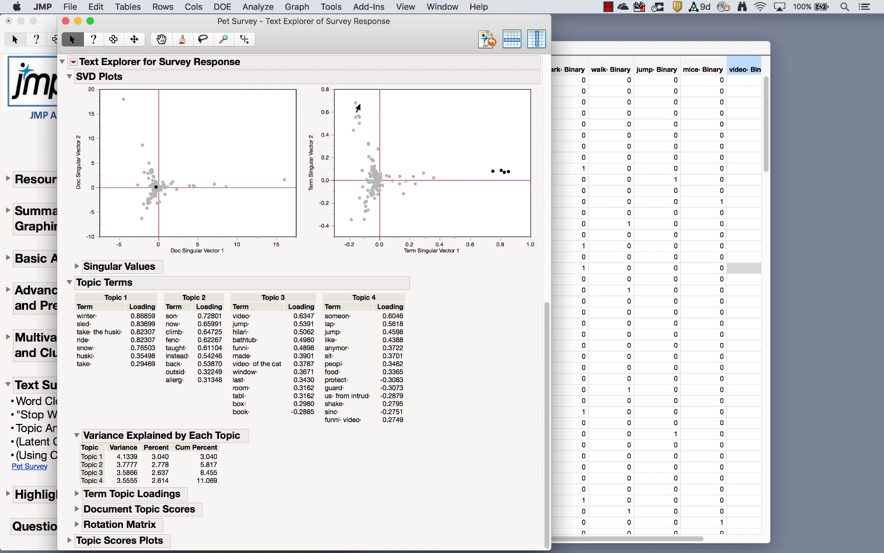
{"action": "mouse_move", "coordinate": [354, 106]}
{"action": "mouse_move", "coordinate": [351, 134]}
{"action": "left_click_drag", "start_coordinate": [365, 111], "coordinate": [346, 100]}
{"action": "mouse_move", "coordinate": [153, 189]}
{"action": "mouse_move", "coordinate": [357, 119]}
{"action": "mouse_move", "coordinate": [422, 176]}
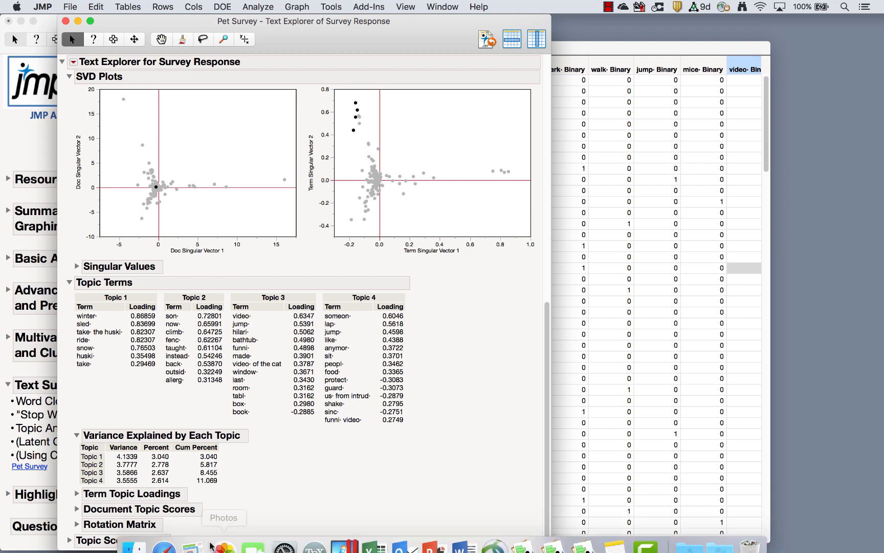
{"action": "mouse_move", "coordinate": [162, 368]}
{"action": "left_mouse_down"}
{"action": "mouse_move", "coordinate": [87, 287]}
{"action": "mouse_move", "coordinate": [92, 405]}
{"action": "mouse_move", "coordinate": [146, 366]}
{"action": "left_mouse_up"}
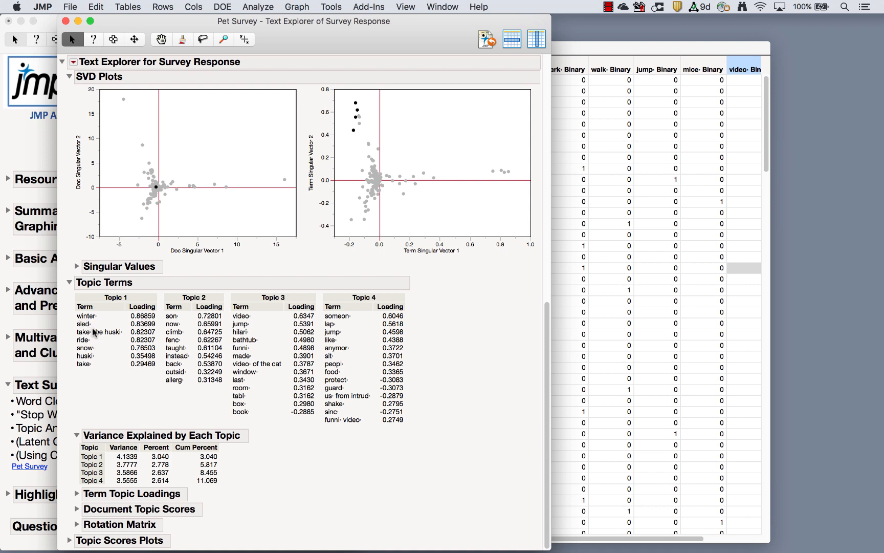
{"action": "left_click_drag", "start_coordinate": [493, 155], "coordinate": [486, 191]}
{"action": "left_click_drag", "start_coordinate": [367, 107], "coordinate": [346, 133]}
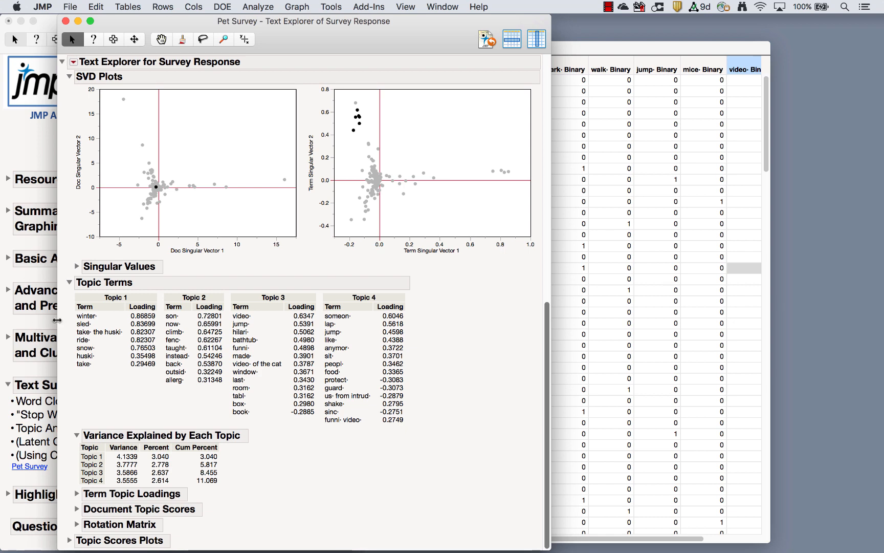
- Return to the Data Summary and Analysis journal and collapse its Text Summary and Analysis section
{"action": "left_click", "coordinate": [8, 385]}
{"action": "left_click", "coordinate": [8, 385]}
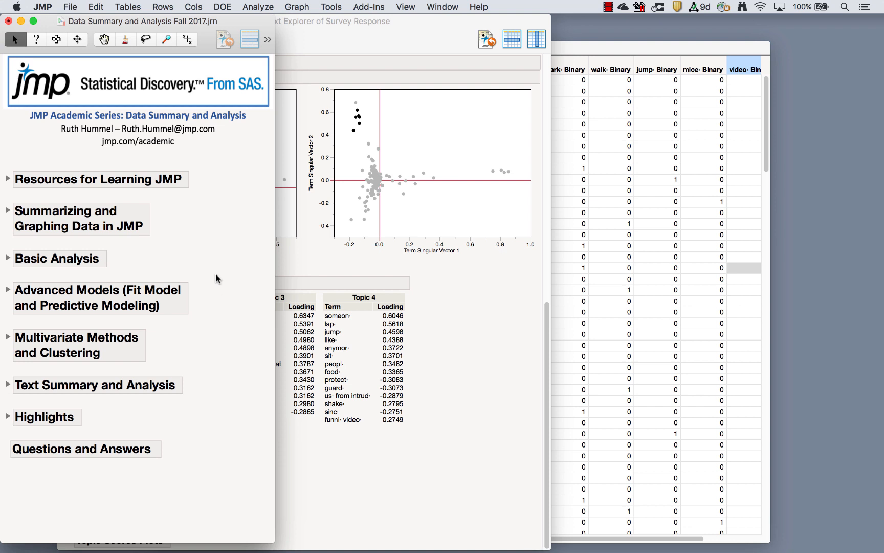
- Open the Sample Data Library folder to view the available data files and close it
{"action": "left_click", "coordinate": [479, 7]}
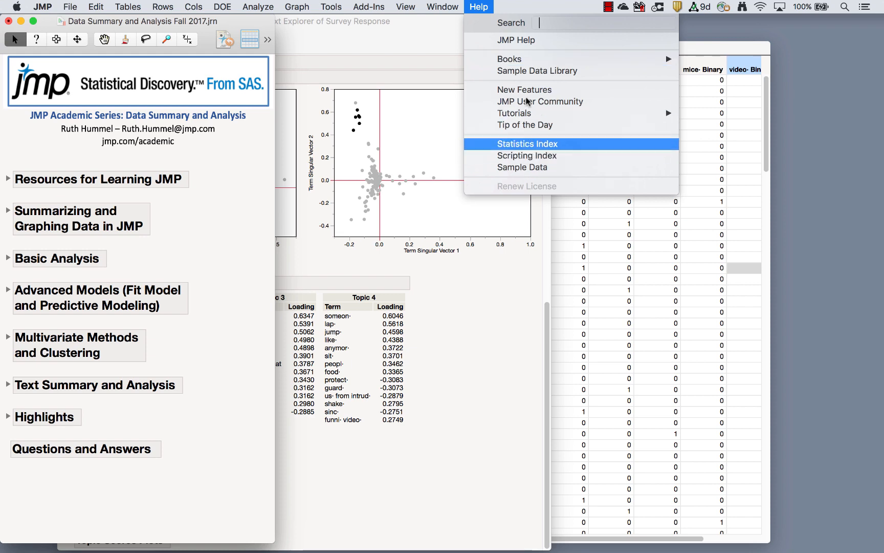
{"action": "mouse_move", "coordinate": [522, 58]}
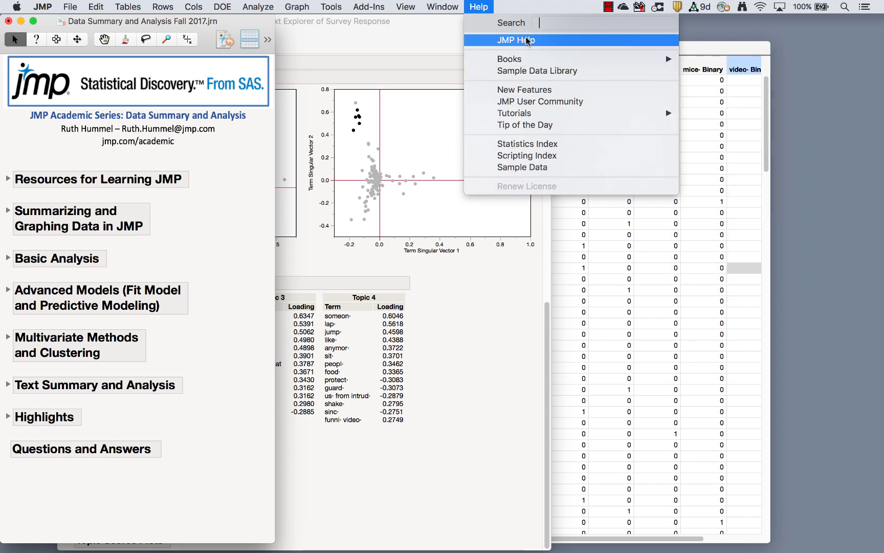
{"action": "left_click", "coordinate": [540, 70]}
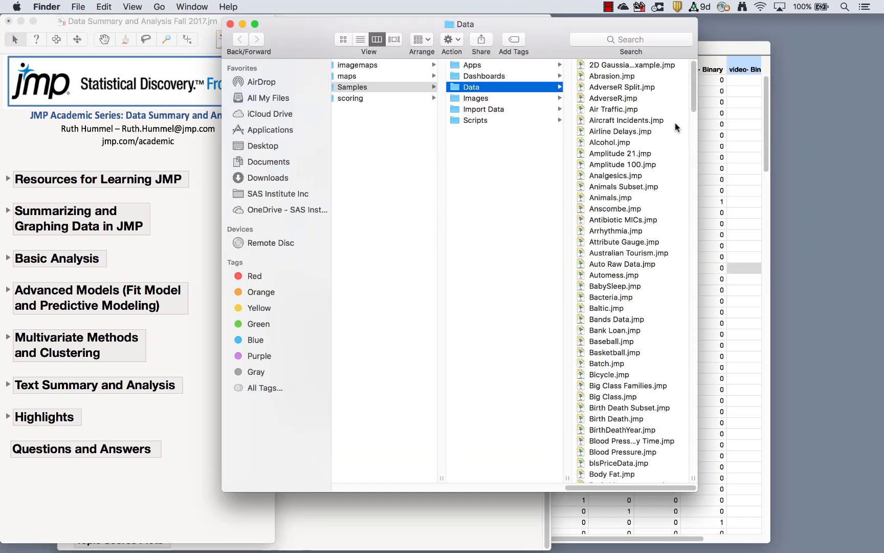
{"action": "left_click", "coordinate": [230, 24]}
{"action": "left_click", "coordinate": [241, 106]}
- Open the Sample Data index from the JMP help resources
{"action": "left_click", "coordinate": [479, 6]}
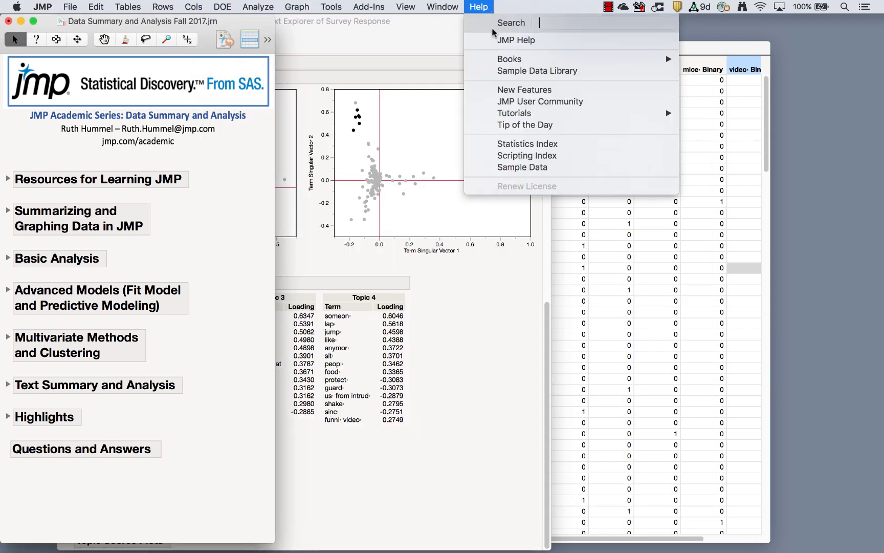
{"action": "mouse_move", "coordinate": [527, 115]}
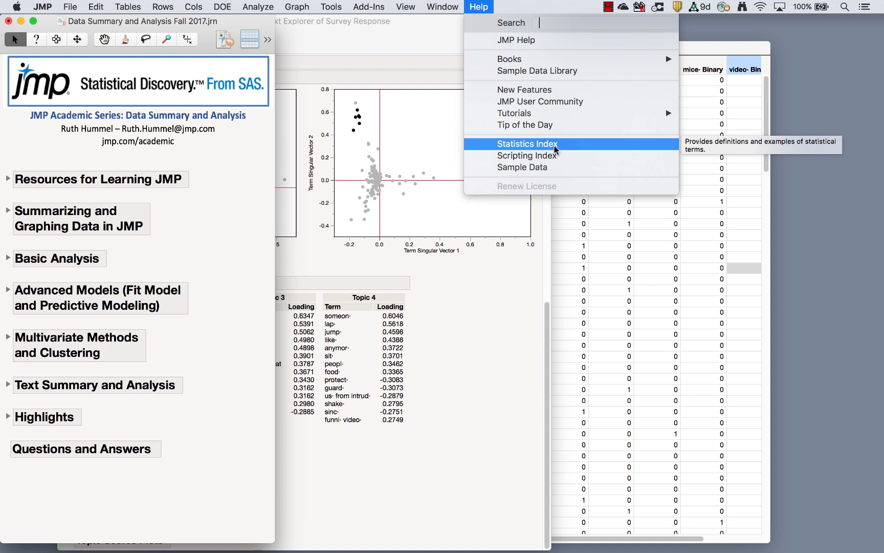
{"action": "mouse_move", "coordinate": [262, 10]}
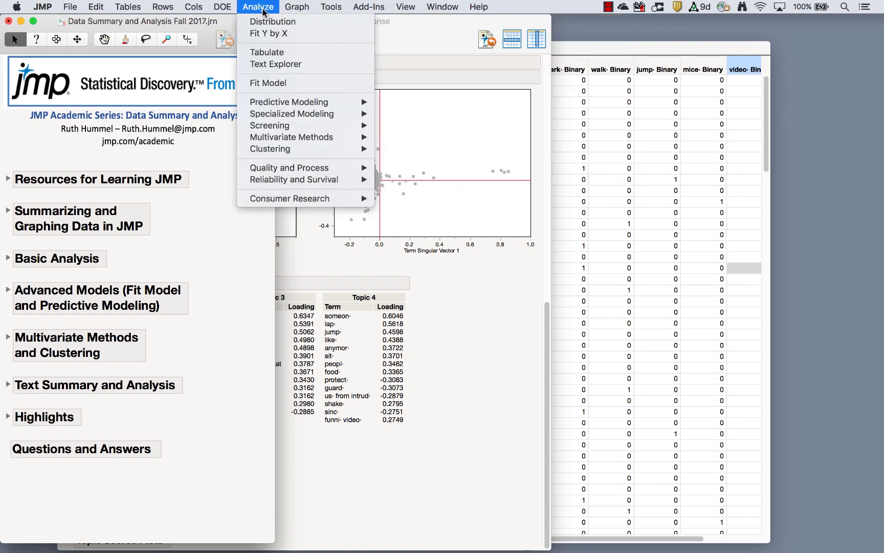
{"action": "mouse_move", "coordinate": [479, 7]}
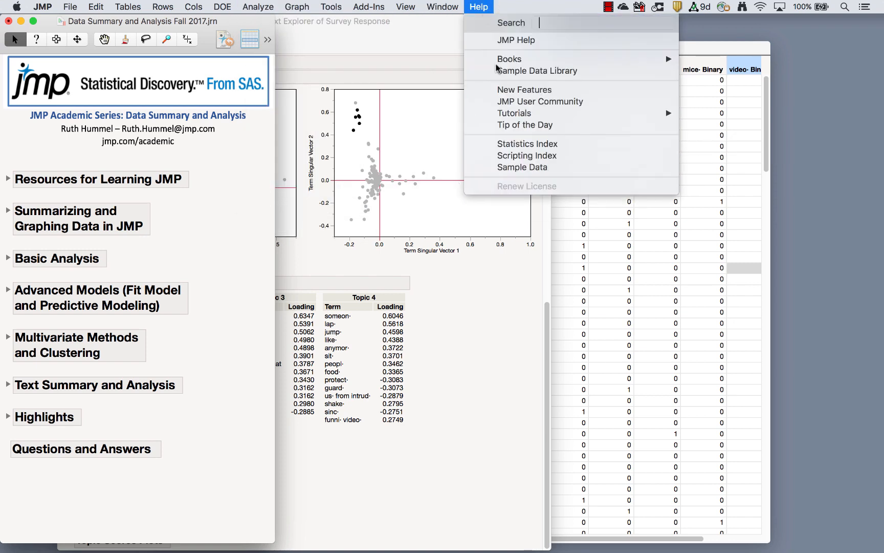
{"action": "left_click", "coordinate": [539, 167]}
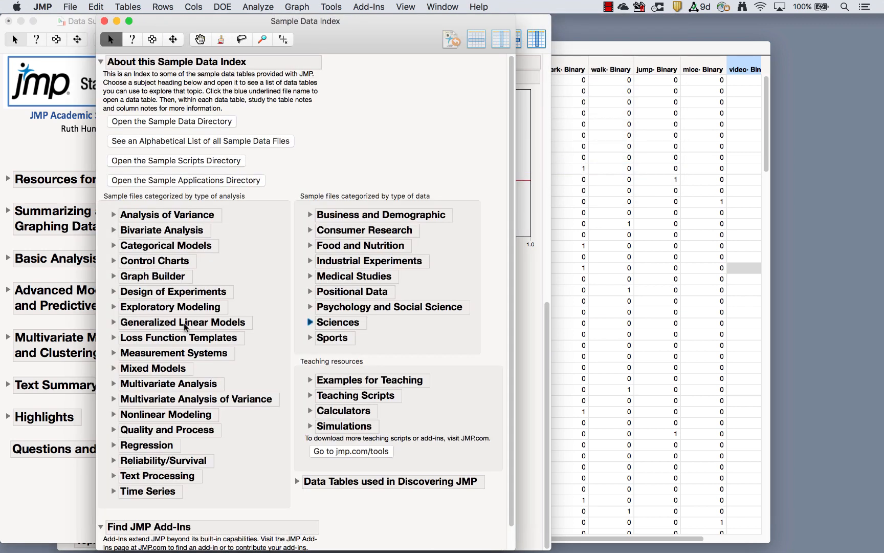
- Expand the Graph Builder sample files and the Interactive Teaching Modules under Teaching Scripts to view their contents, and close the index
{"action": "left_click", "coordinate": [114, 276]}
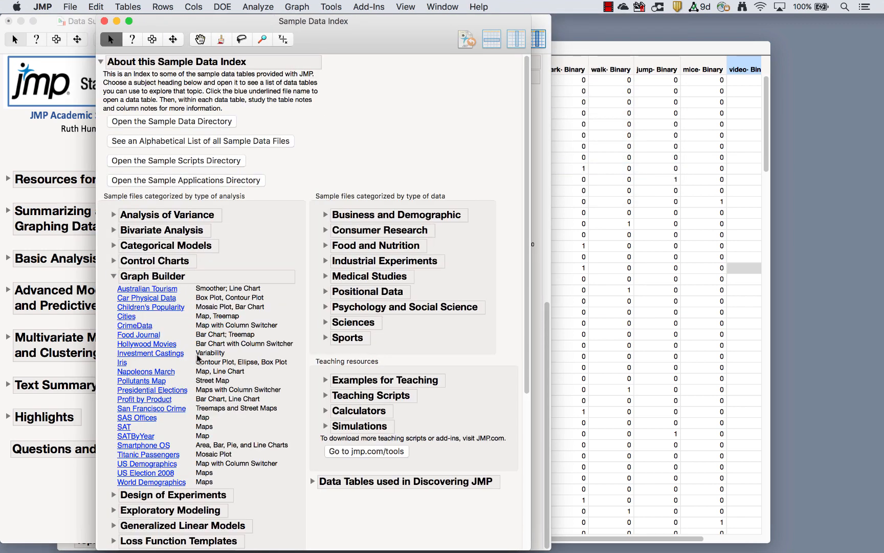
{"action": "left_click", "coordinate": [325, 395]}
{"action": "left_click", "coordinate": [334, 411]}
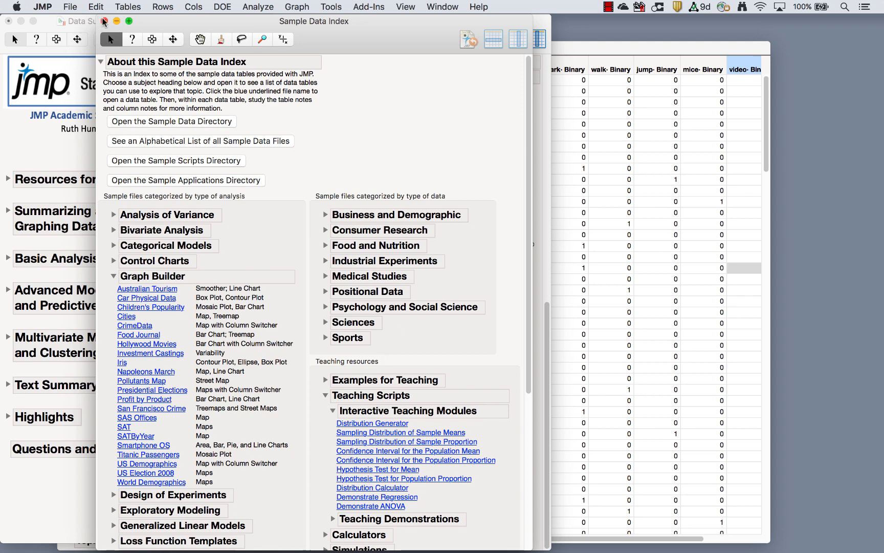
{"action": "left_click", "coordinate": [104, 21]}
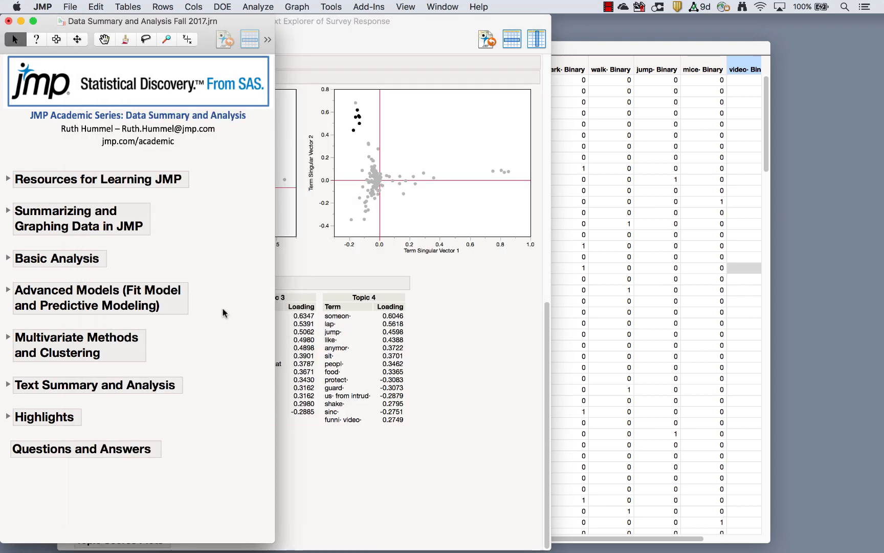
- Open the Fit Y by X launch dialog, examine its grid of Bivariate, Oneway, Logistic and Contingency analyses, and close it
{"action": "left_click", "coordinate": [259, 7]}
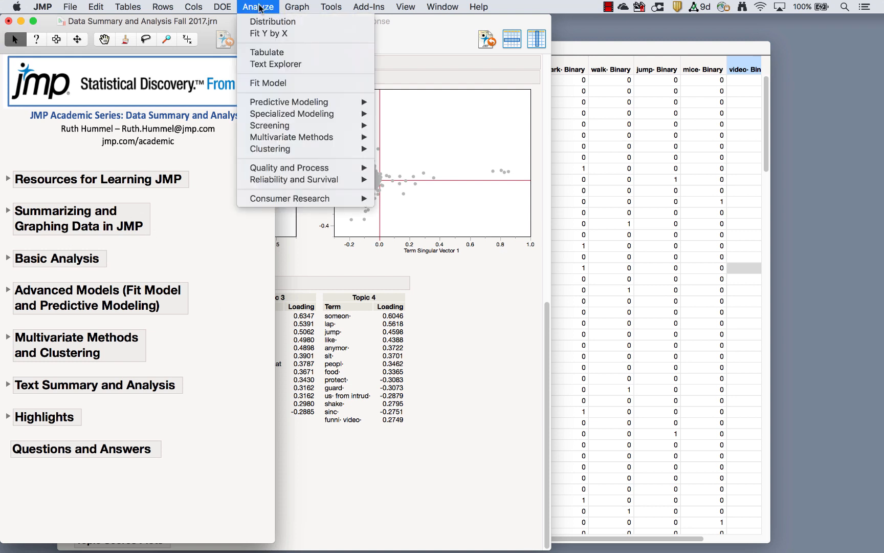
{"action": "left_click", "coordinate": [293, 34]}
{"action": "mouse_move", "coordinate": [373, 255]}
{"action": "left_mouse_down"}
{"action": "mouse_move", "coordinate": [258, 218]}
{"action": "mouse_move", "coordinate": [358, 283]}
{"action": "mouse_move", "coordinate": [366, 221]}
{"action": "left_mouse_up"}
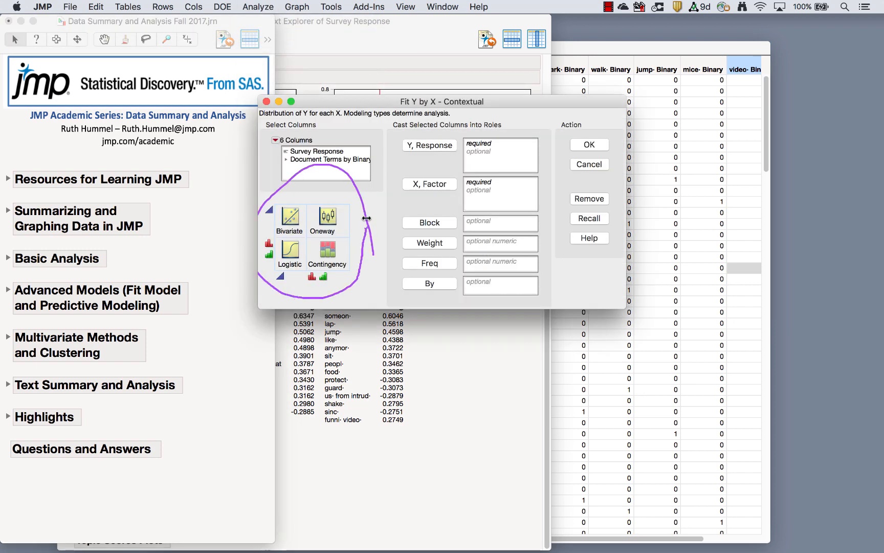
{"action": "left_click", "coordinate": [266, 101]}
{"action": "left_click", "coordinate": [257, 7]}
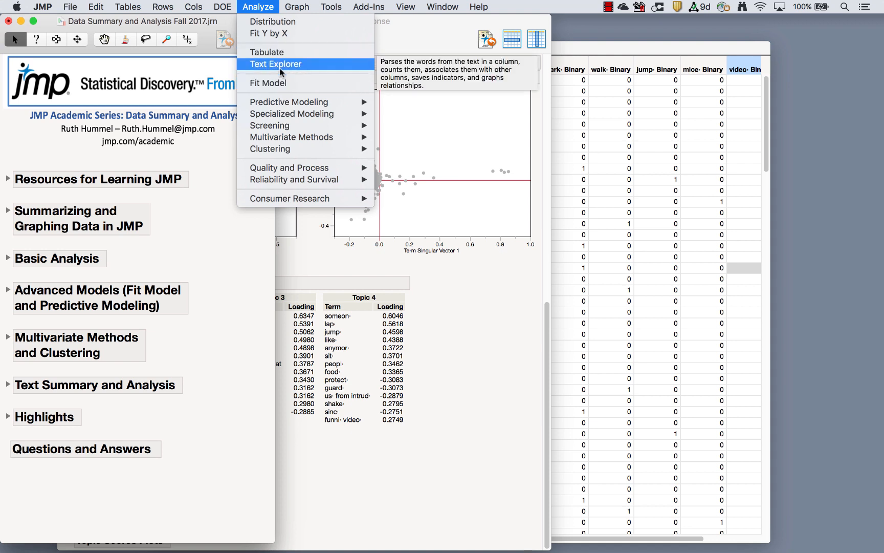
{"action": "mouse_move", "coordinate": [291, 106]}
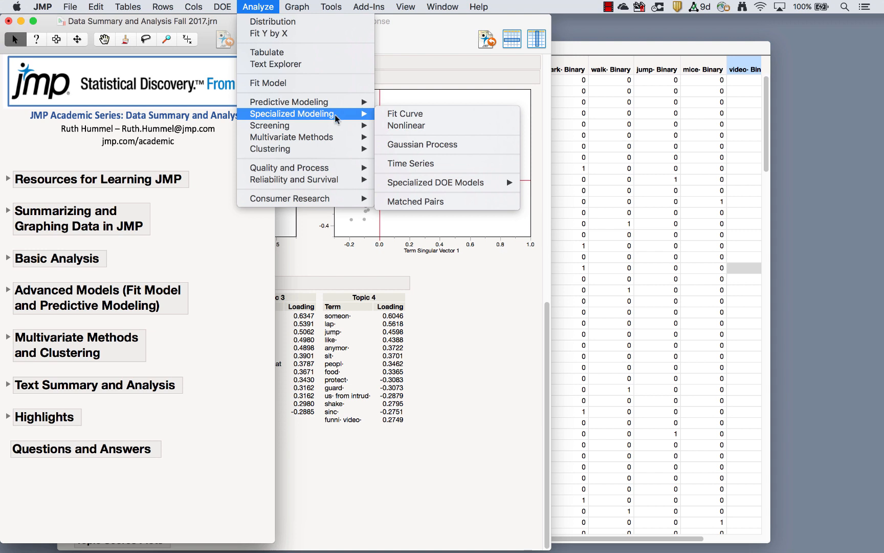
{"action": "mouse_move", "coordinate": [328, 129]}
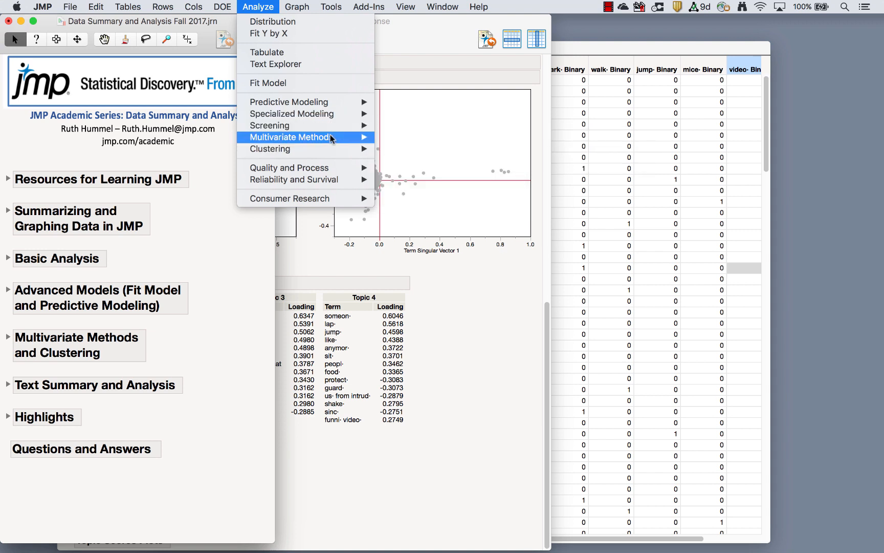
{"action": "mouse_move", "coordinate": [352, 154]}
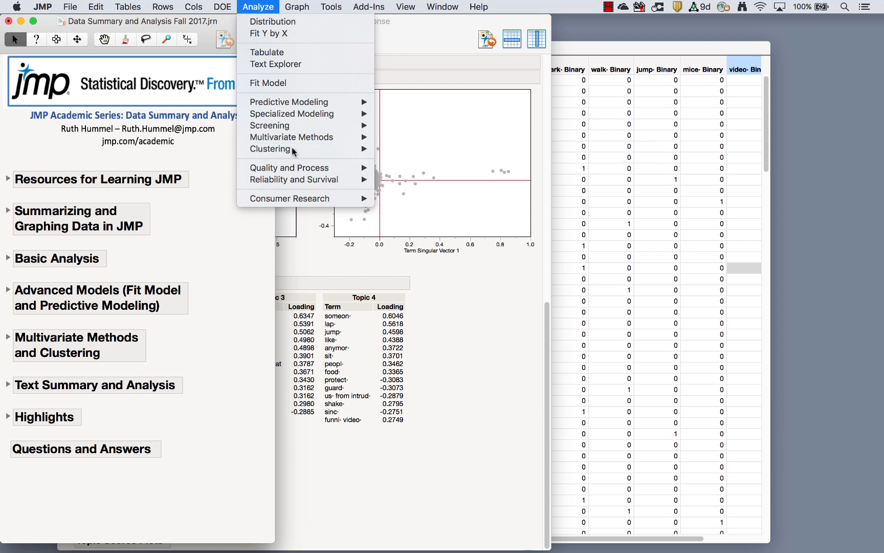
- Open Graph Builder on Pet Survey, view the graph area's customization options such as Background Map, and close it
{"action": "mouse_move", "coordinate": [305, 5]}
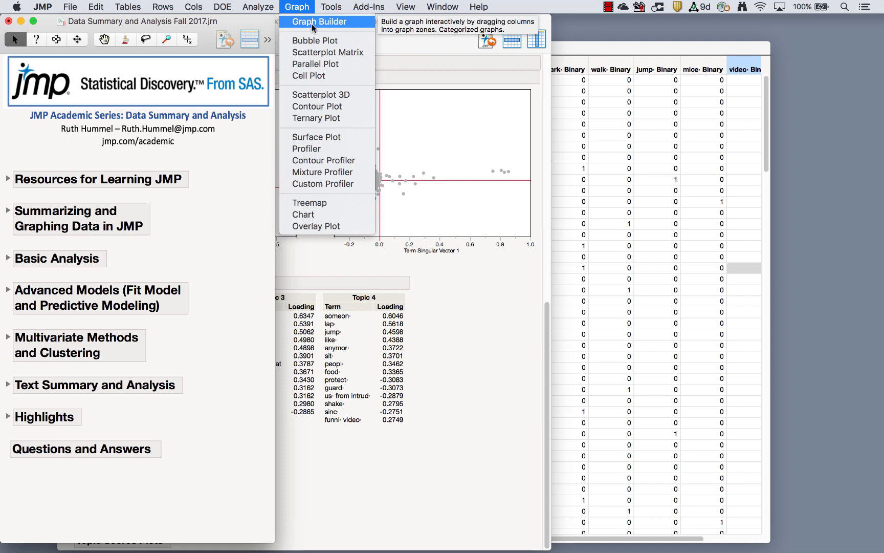
{"action": "left_click", "coordinate": [313, 24]}
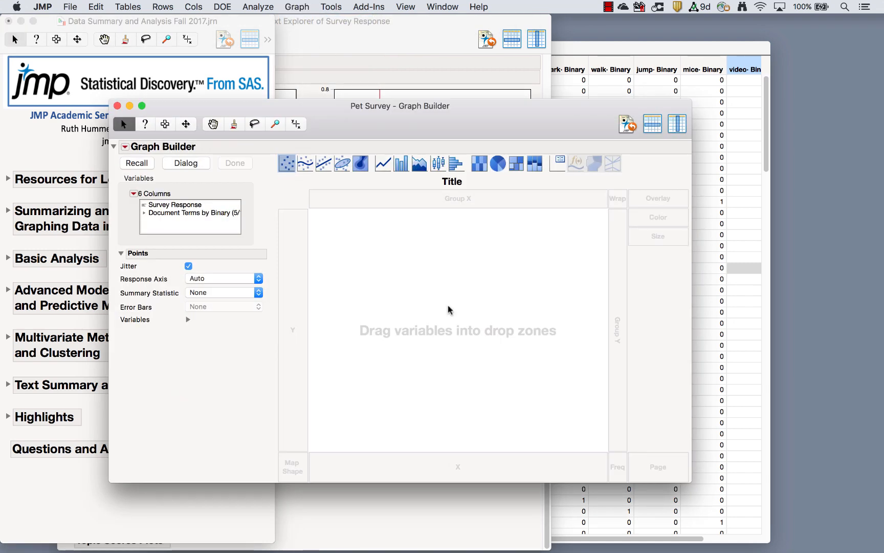
{"action": "right_click", "coordinate": [448, 310]}
{"action": "mouse_move", "coordinate": [481, 354]}
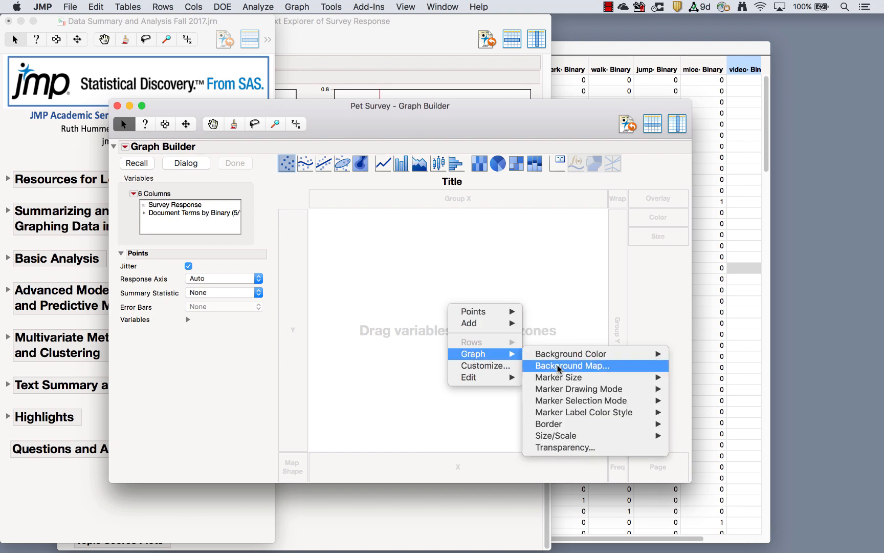
{"action": "left_click", "coordinate": [553, 103]}
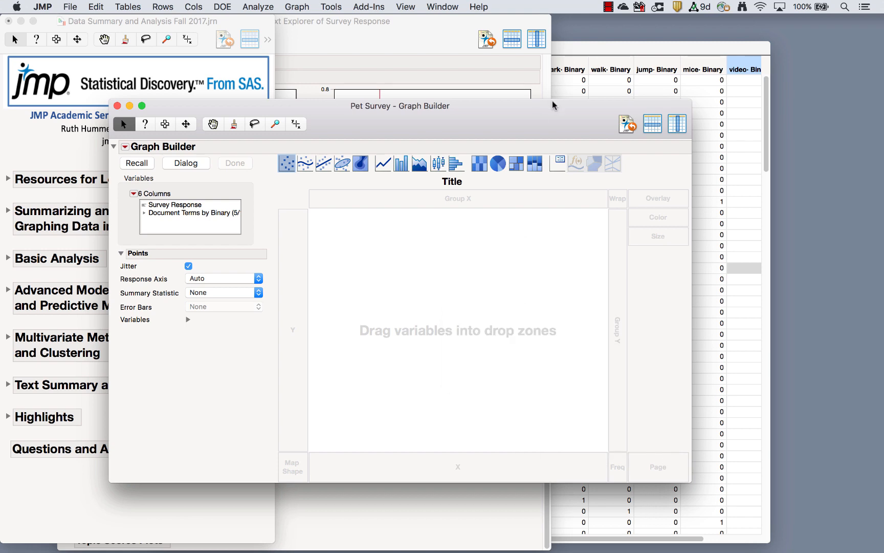
{"action": "left_click", "coordinate": [116, 106]}
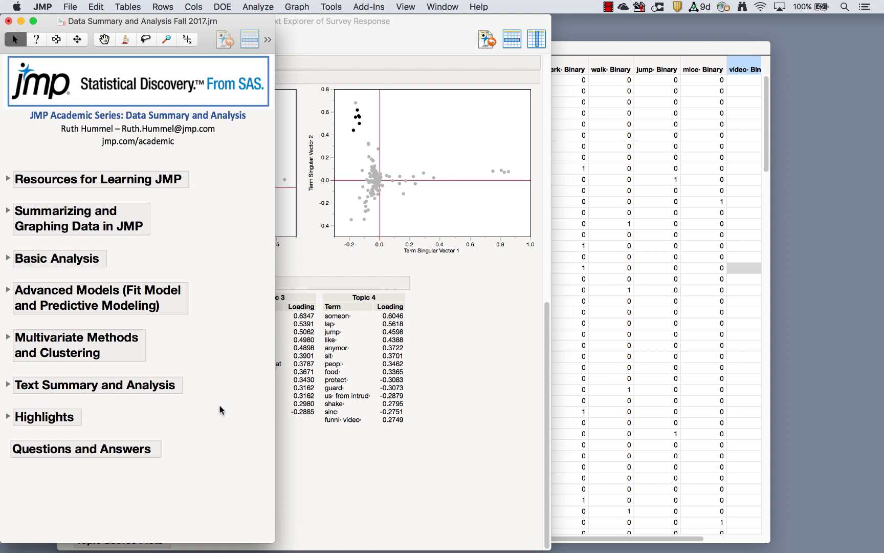
- Expand the Resources for Learning JMP section of the Data Summary and Analysis journal
{"action": "left_click", "coordinate": [7, 179]}
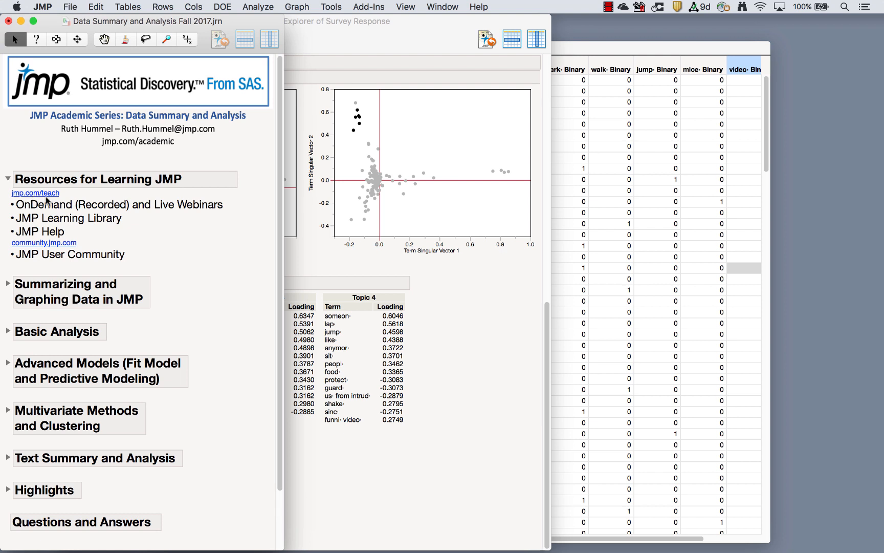